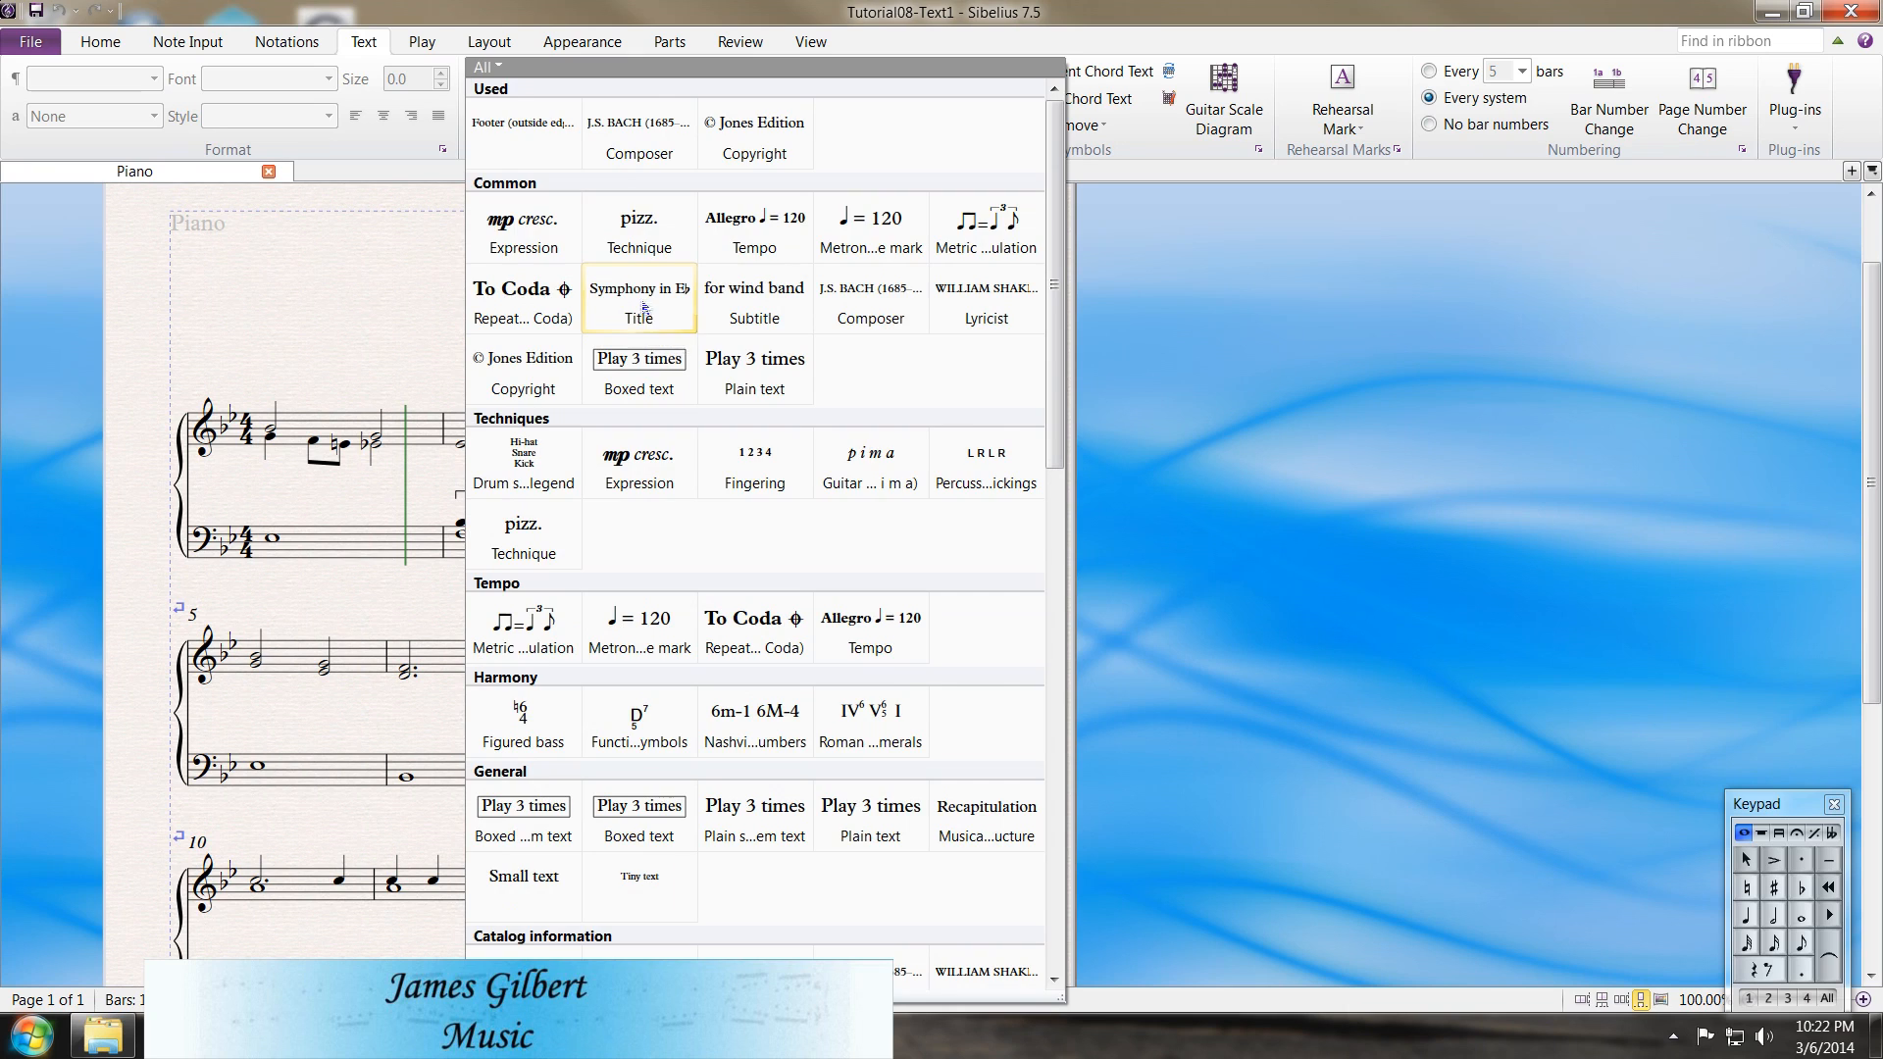
Add the title "I Gave My Love A Cherry" at the head of the score and the subtitle "(The Riddle Song)" beneath it
{"action": "left_click", "coordinate": [644, 311]}
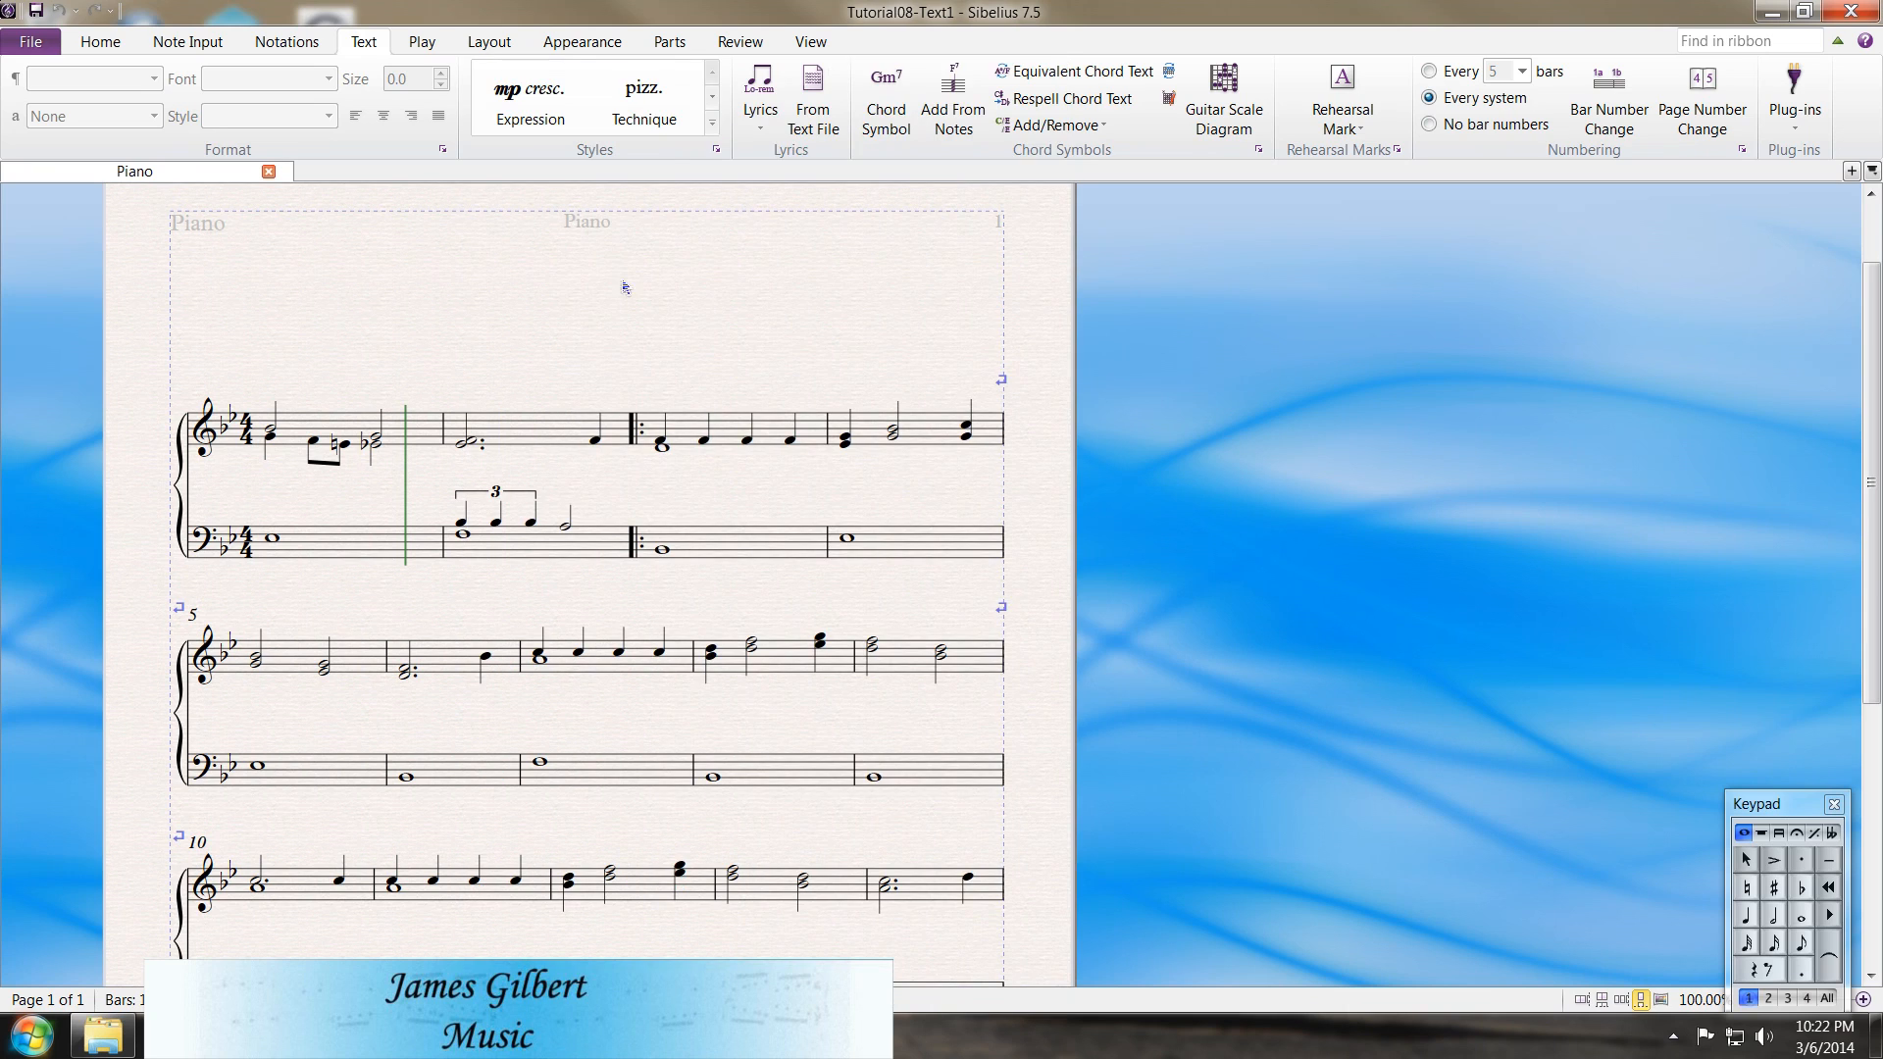
{"action": "left_click", "coordinate": [504, 286]}
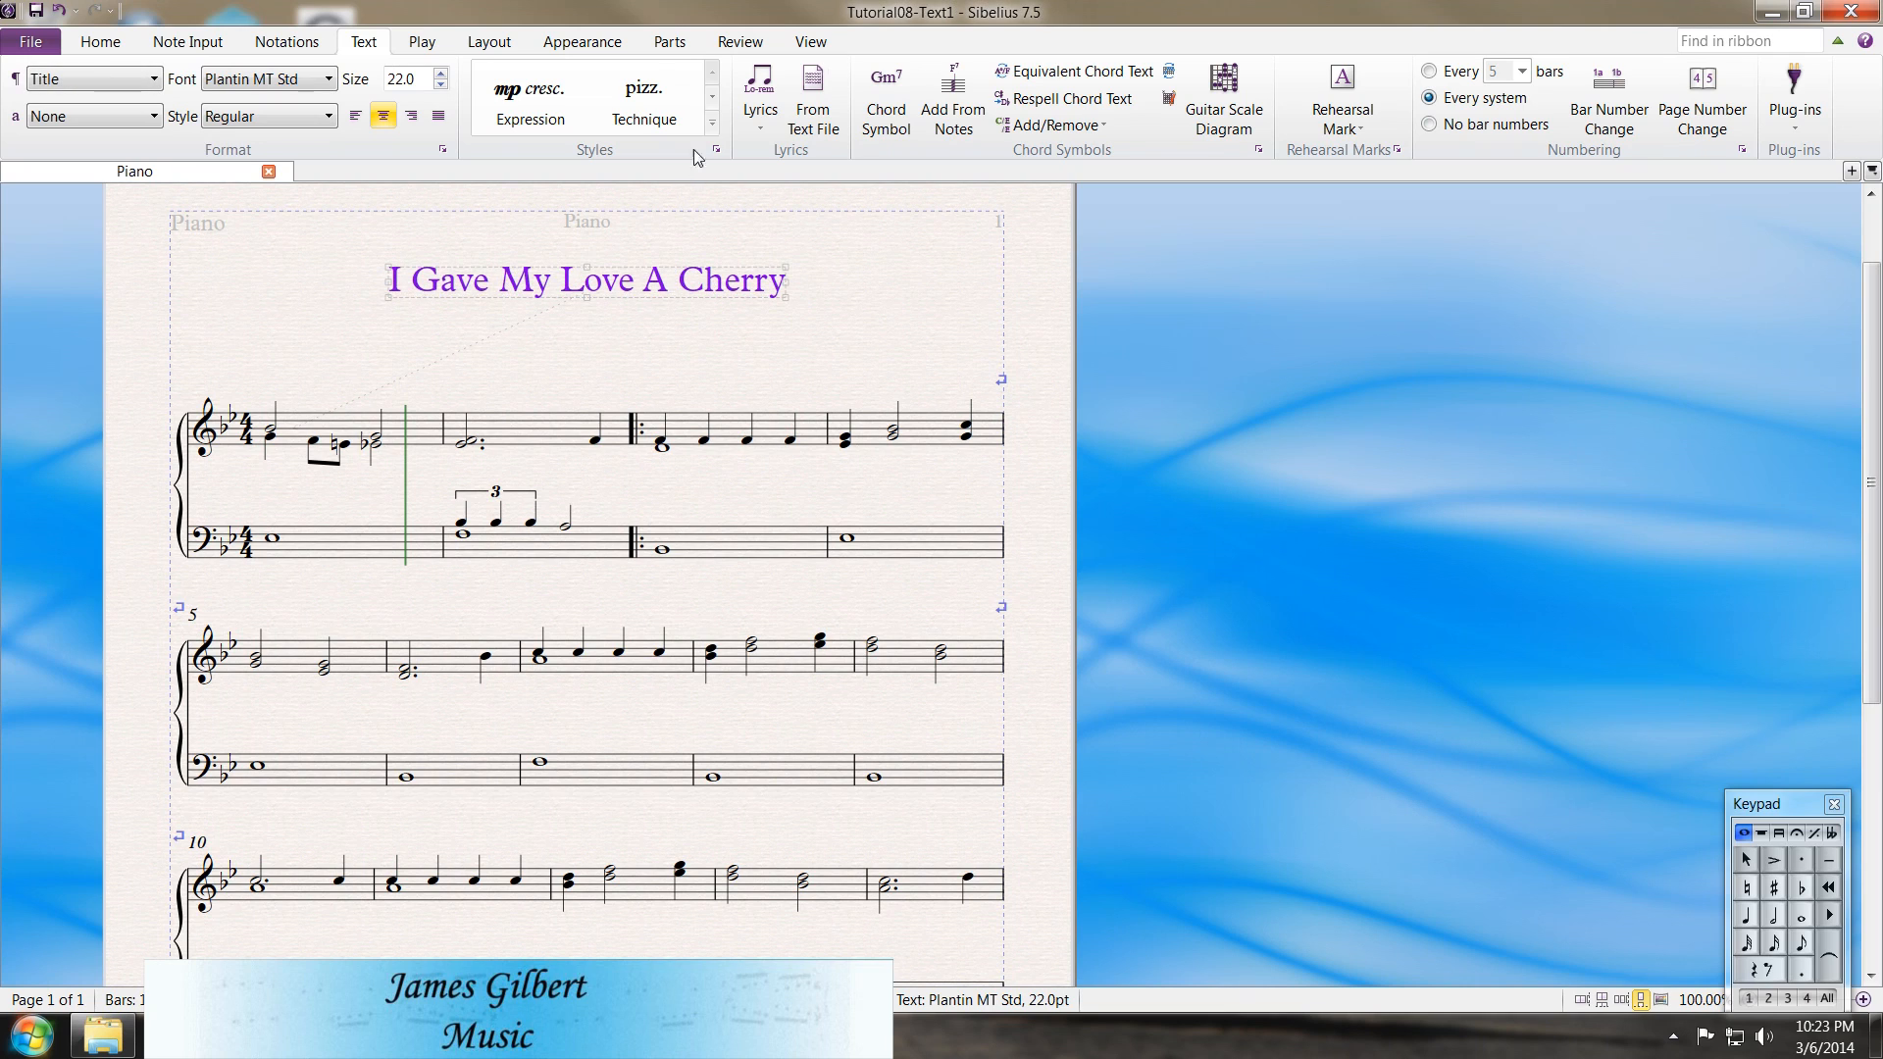
{"action": "left_click", "coordinate": [714, 124]}
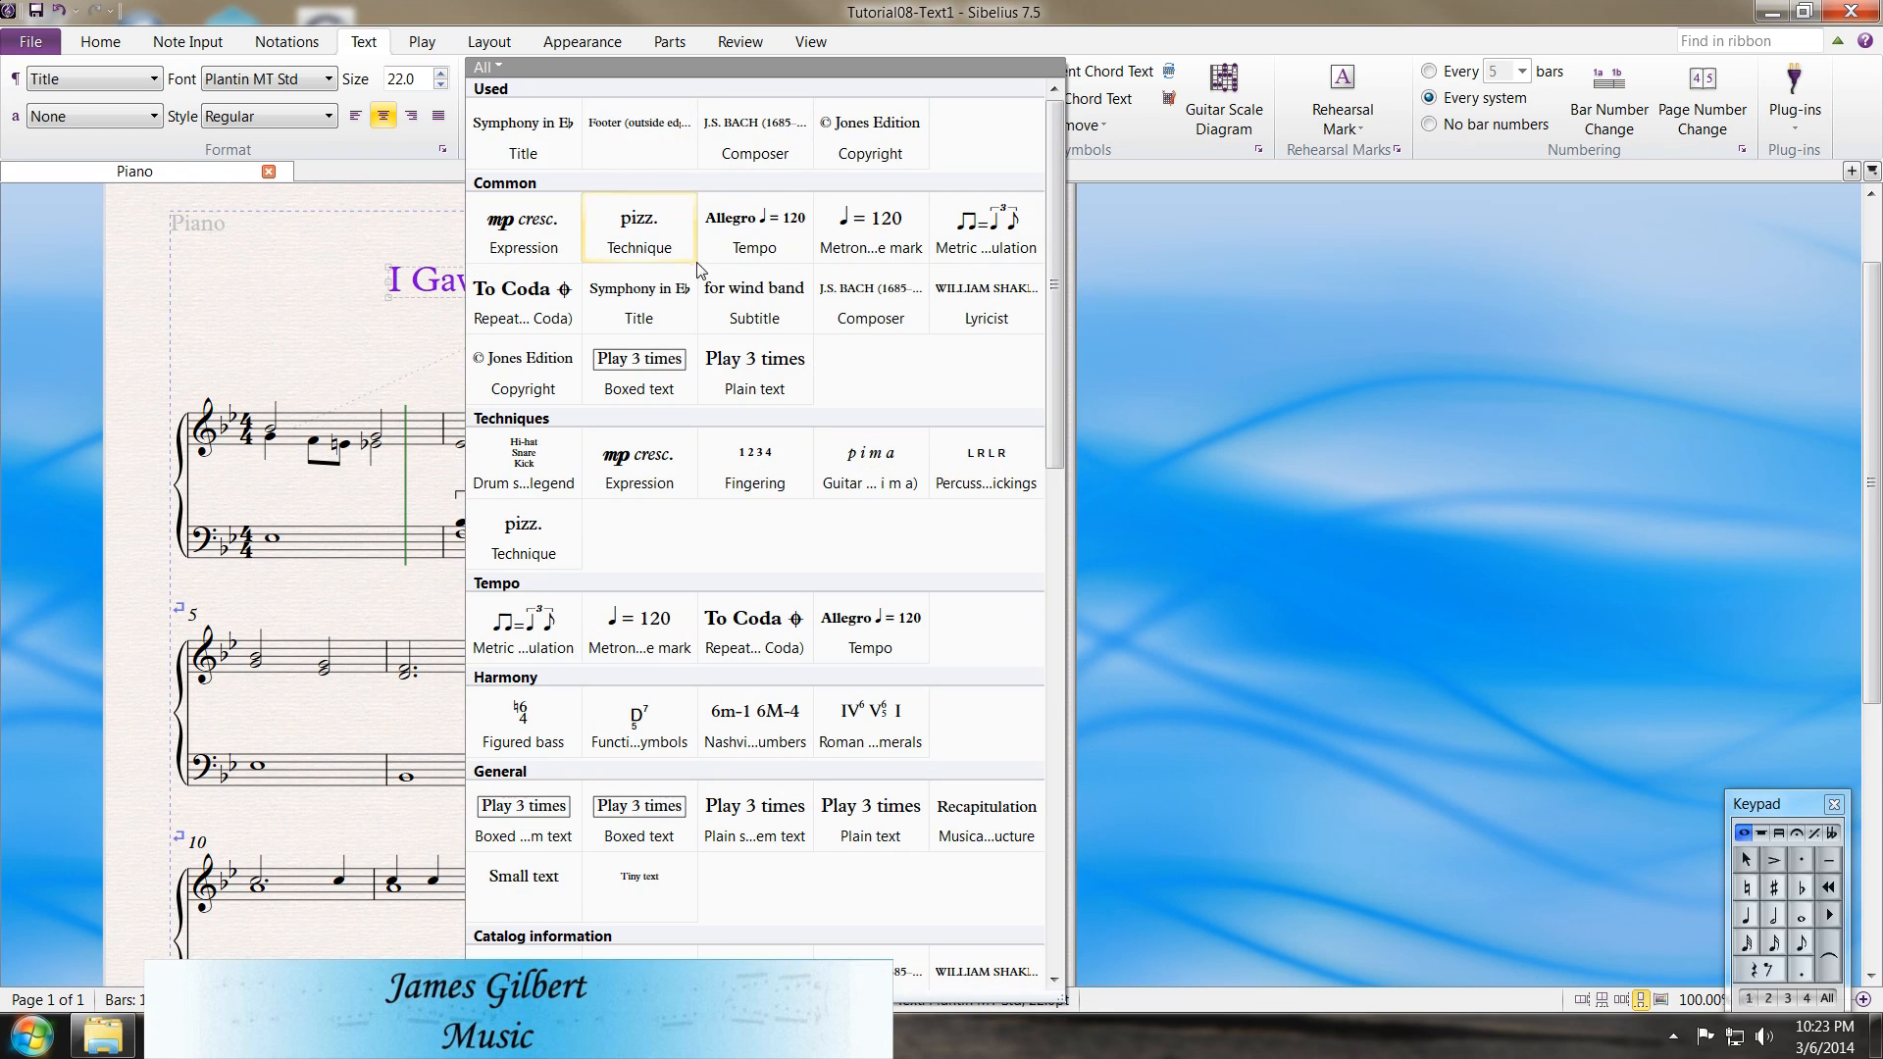
{"action": "left_click", "coordinate": [753, 314]}
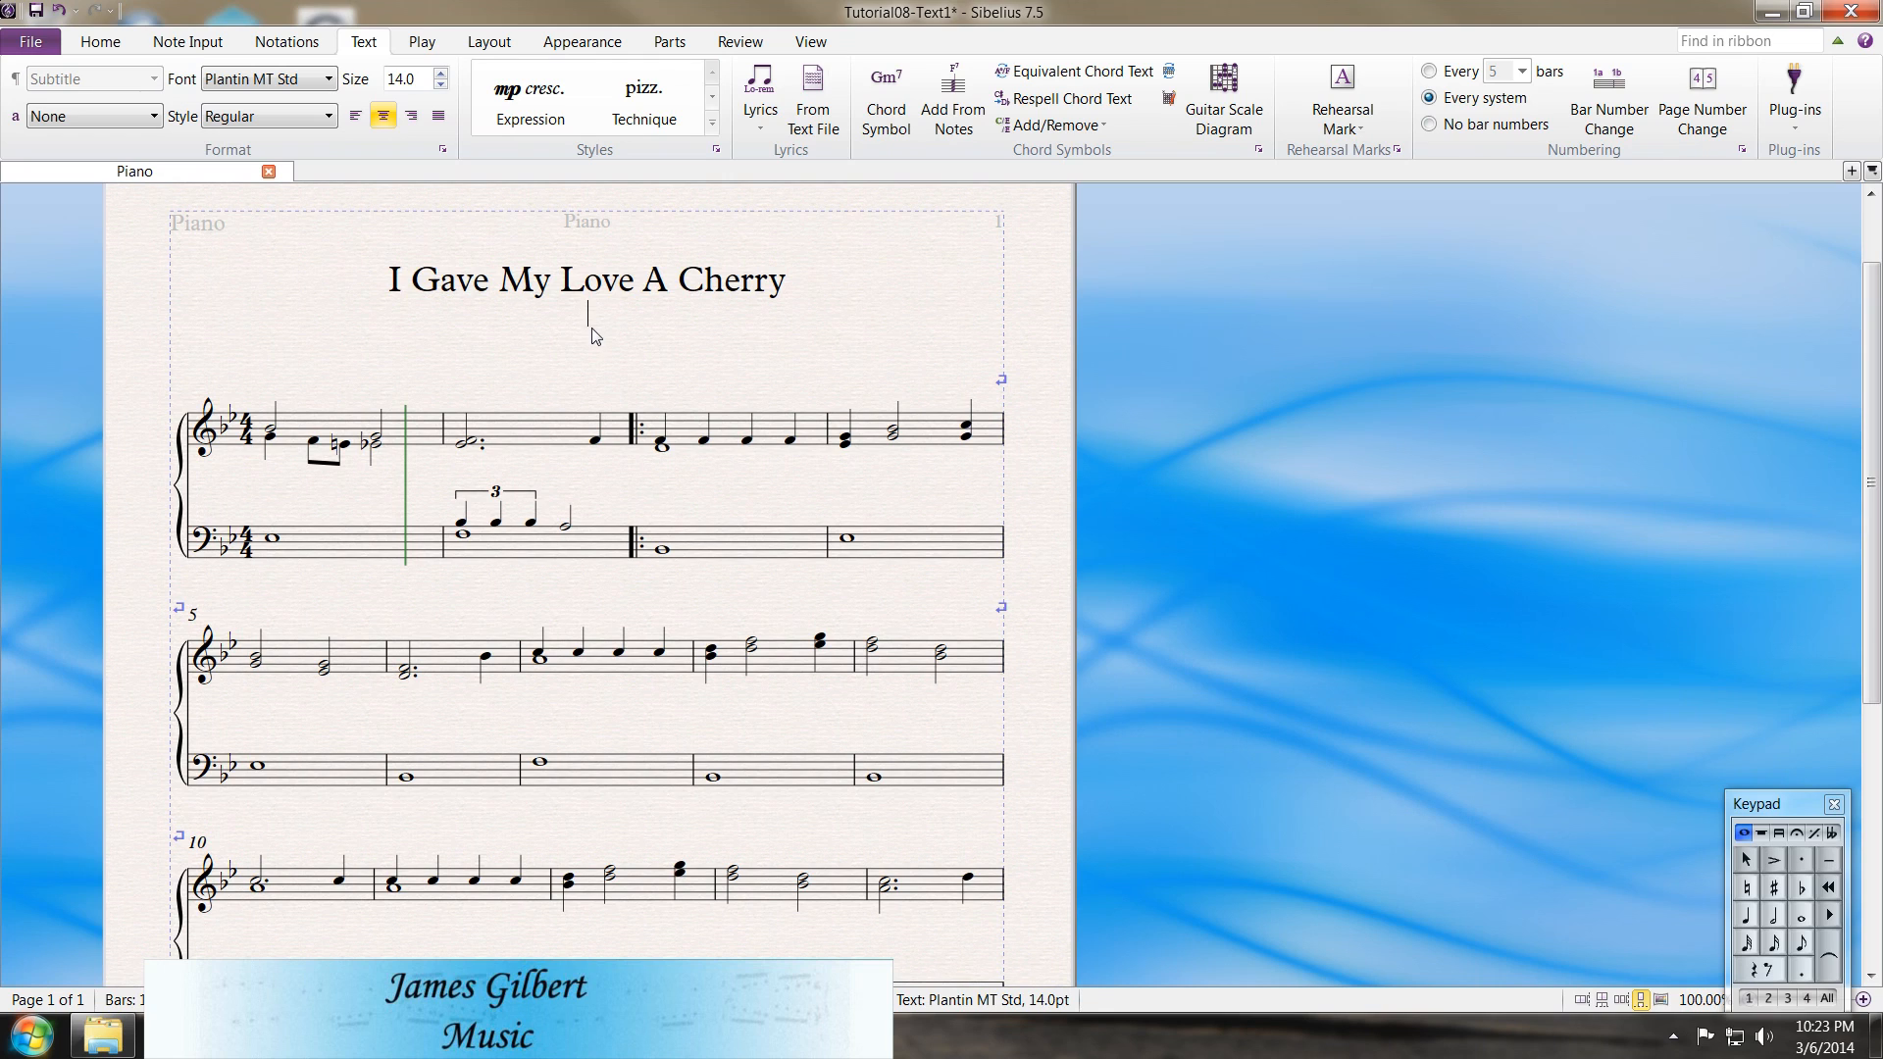
{"action": "type", "text": "(The Riddle Song)"}
{"action": "key", "text": "Escape"}
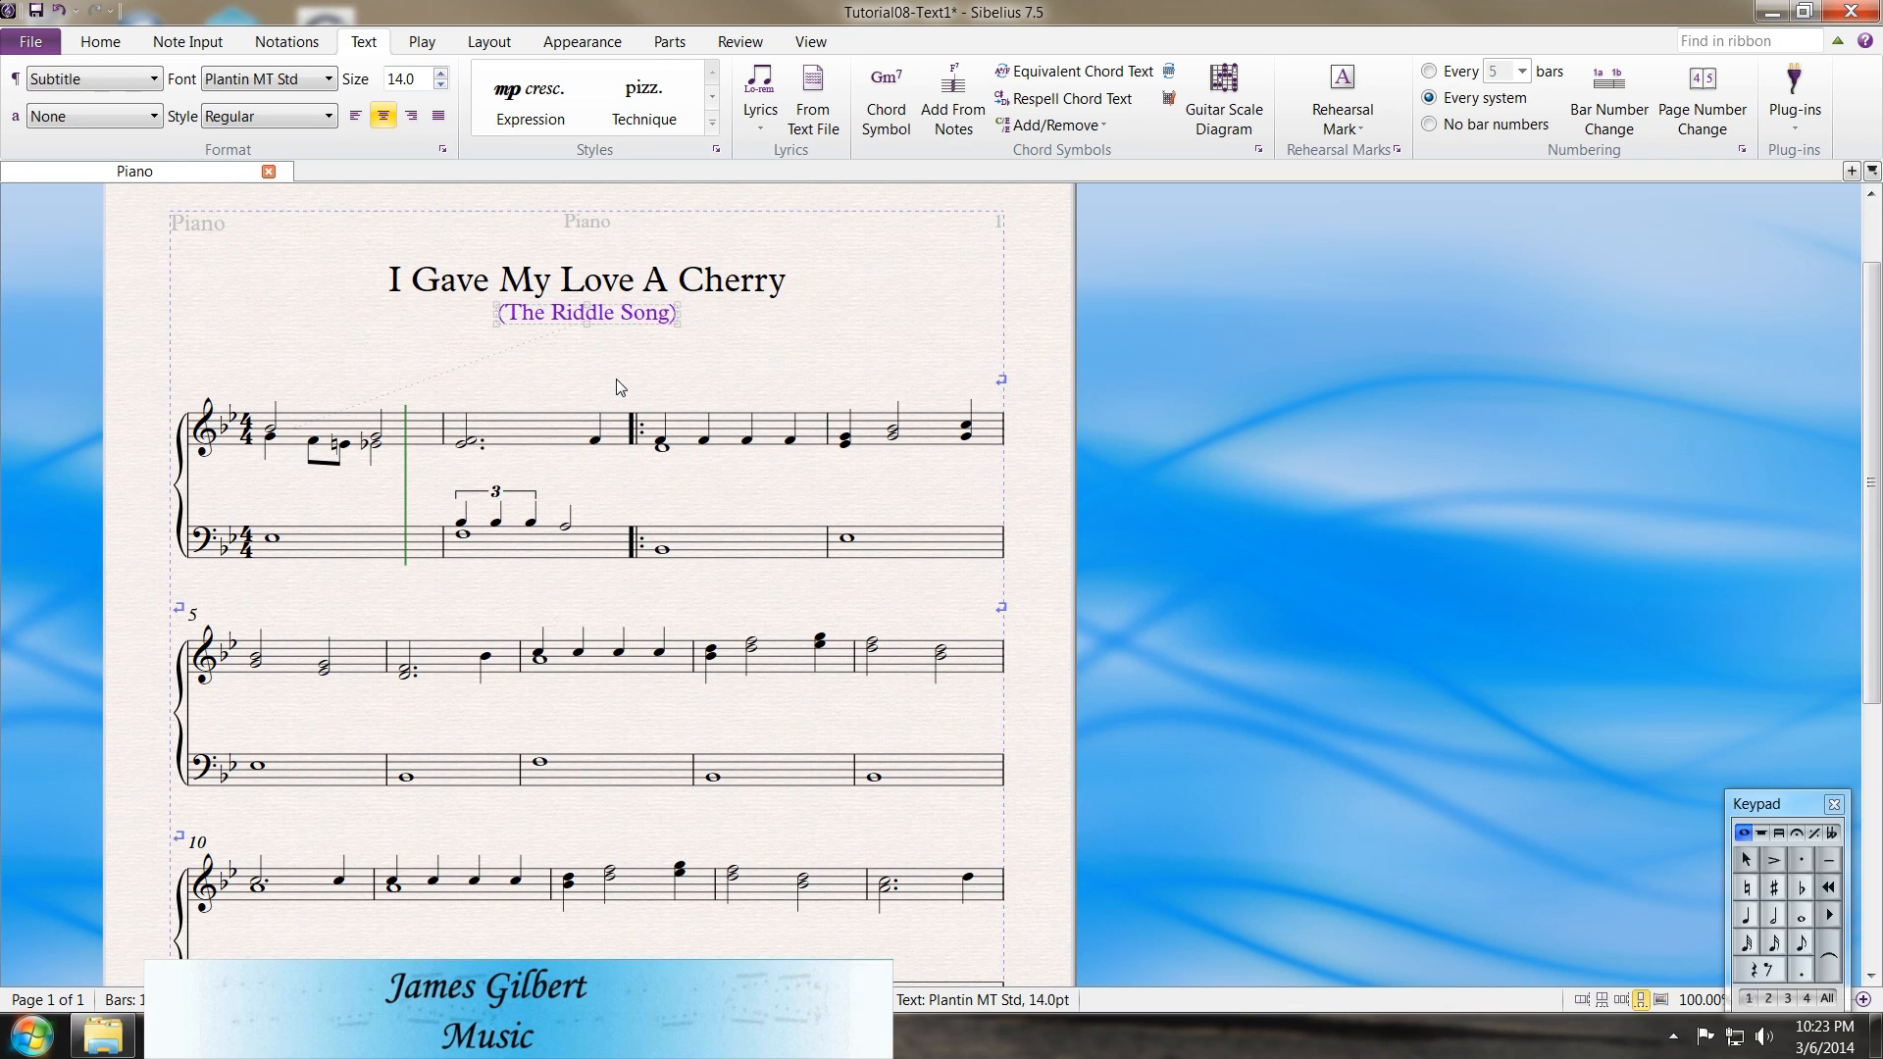
{"action": "key", "text": "alt"}
{"action": "key", "text": "x"}
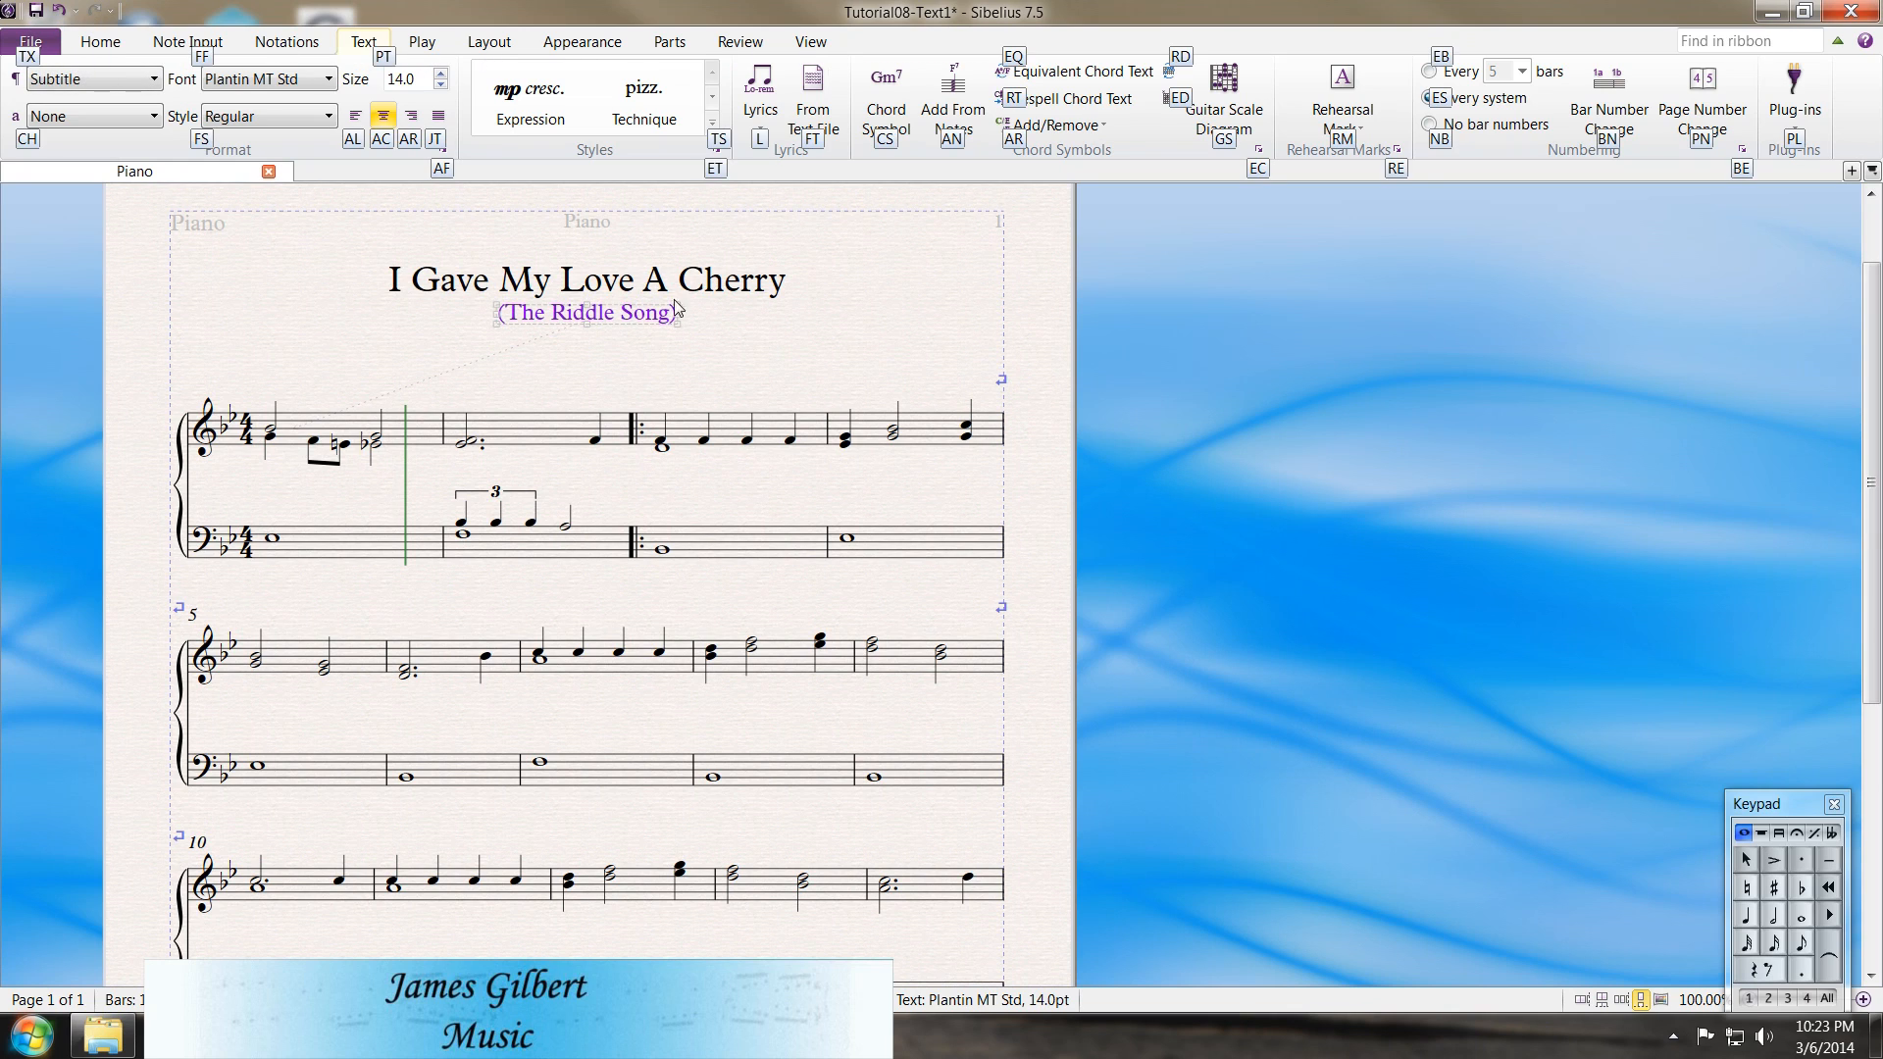
{"action": "left_click", "coordinate": [604, 251]}
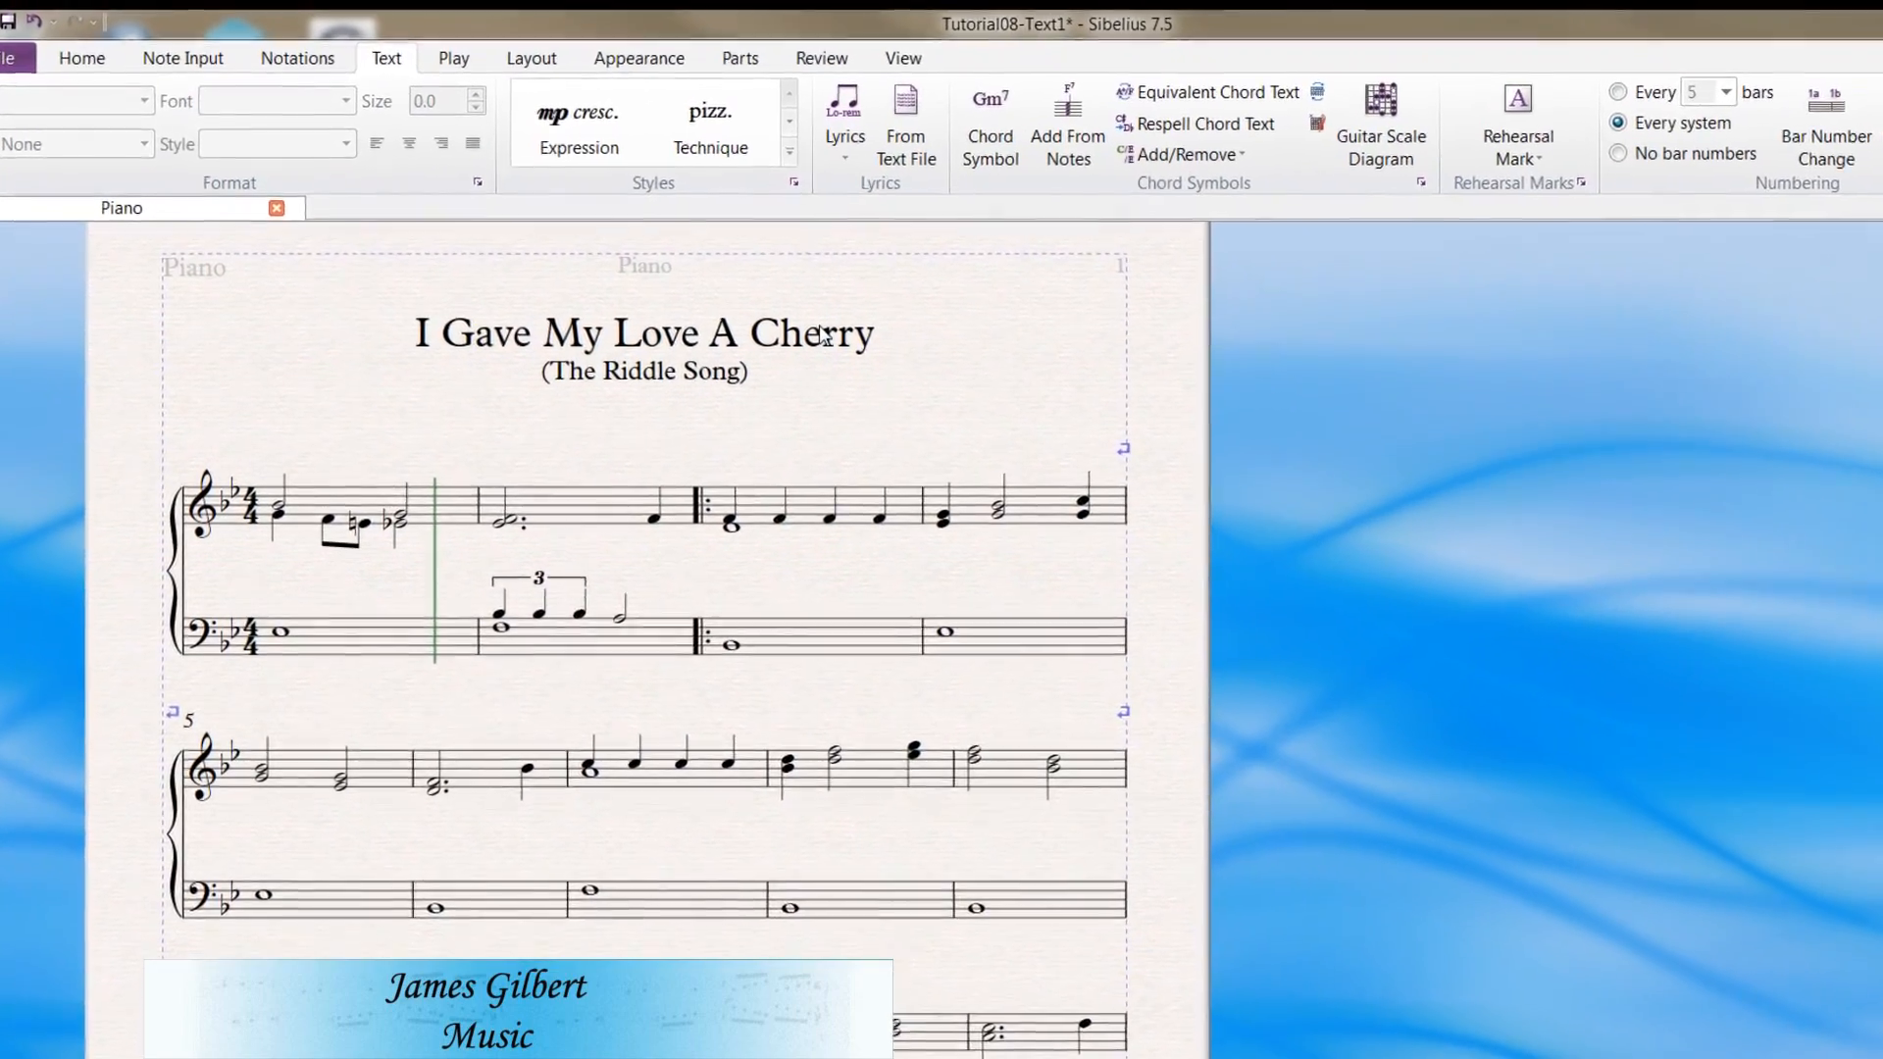
Add "Traditional" in the Composer text style above the end of the first system
{"action": "key", "text": "alt"}
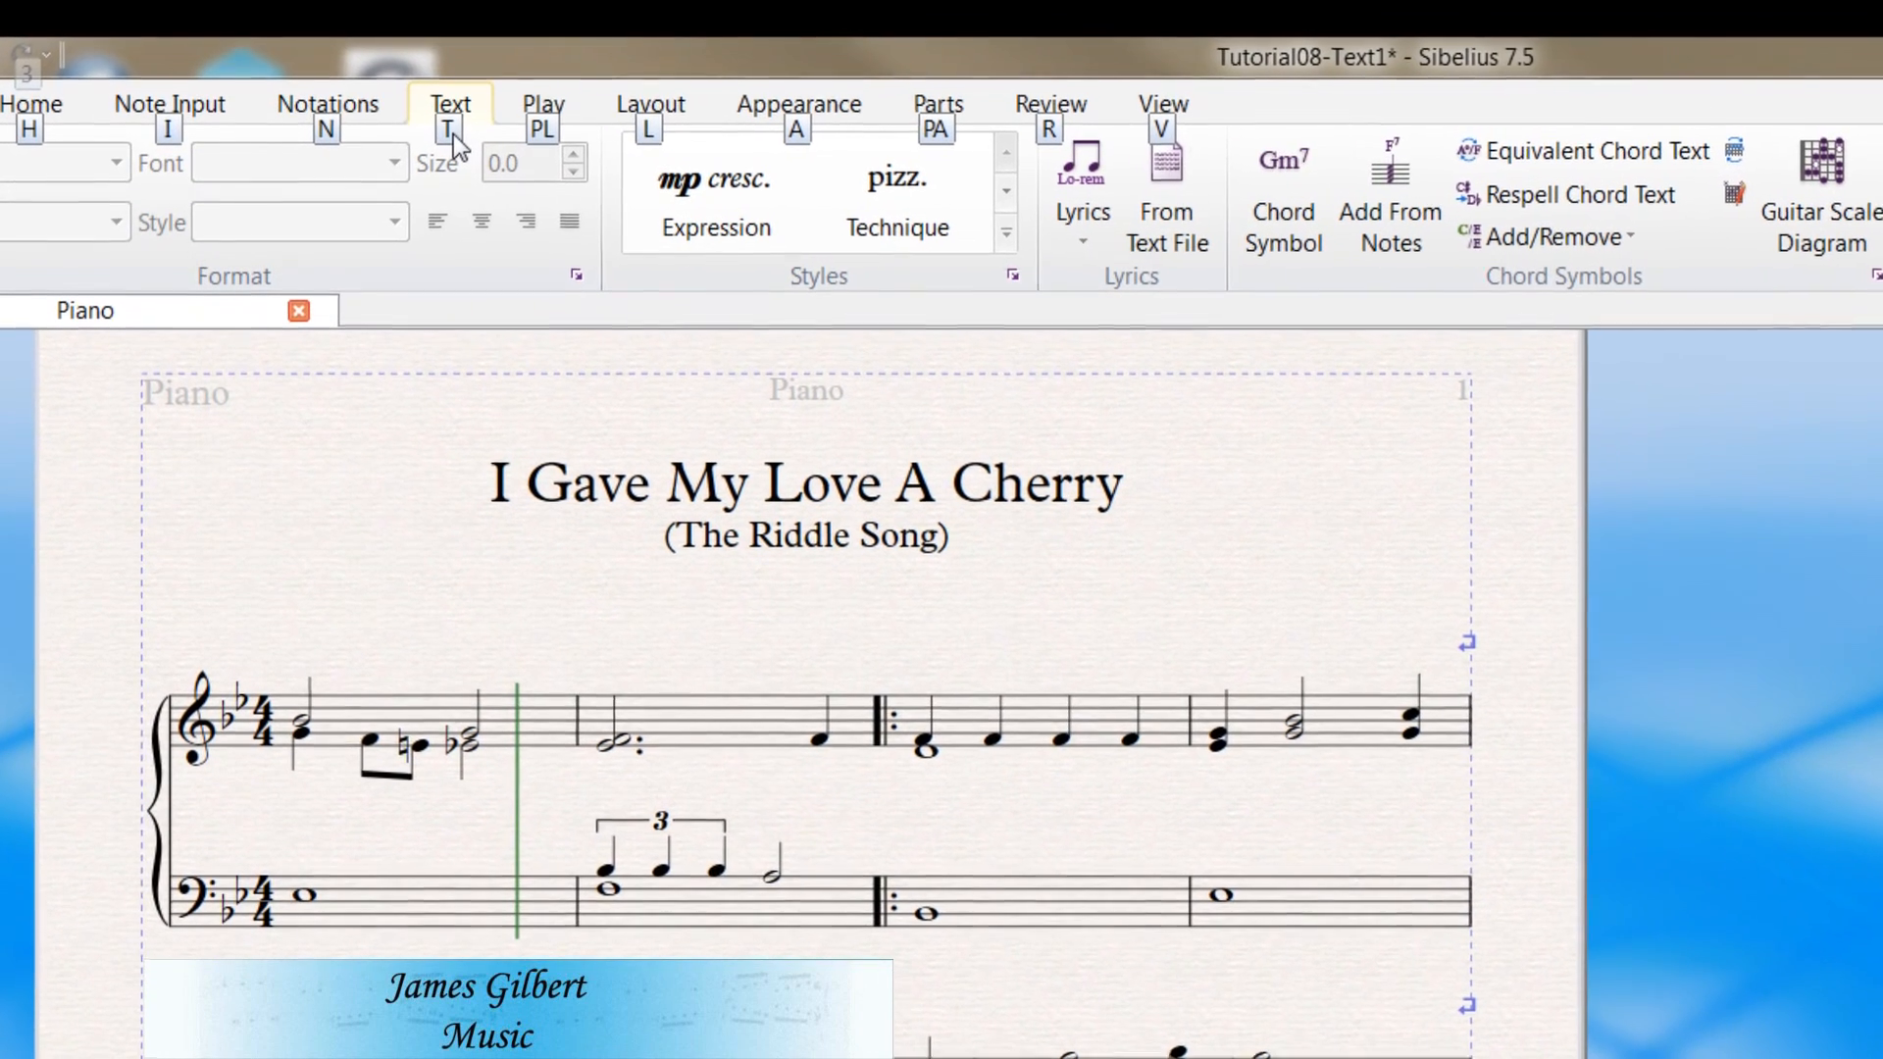
{"action": "key", "text": "t"}
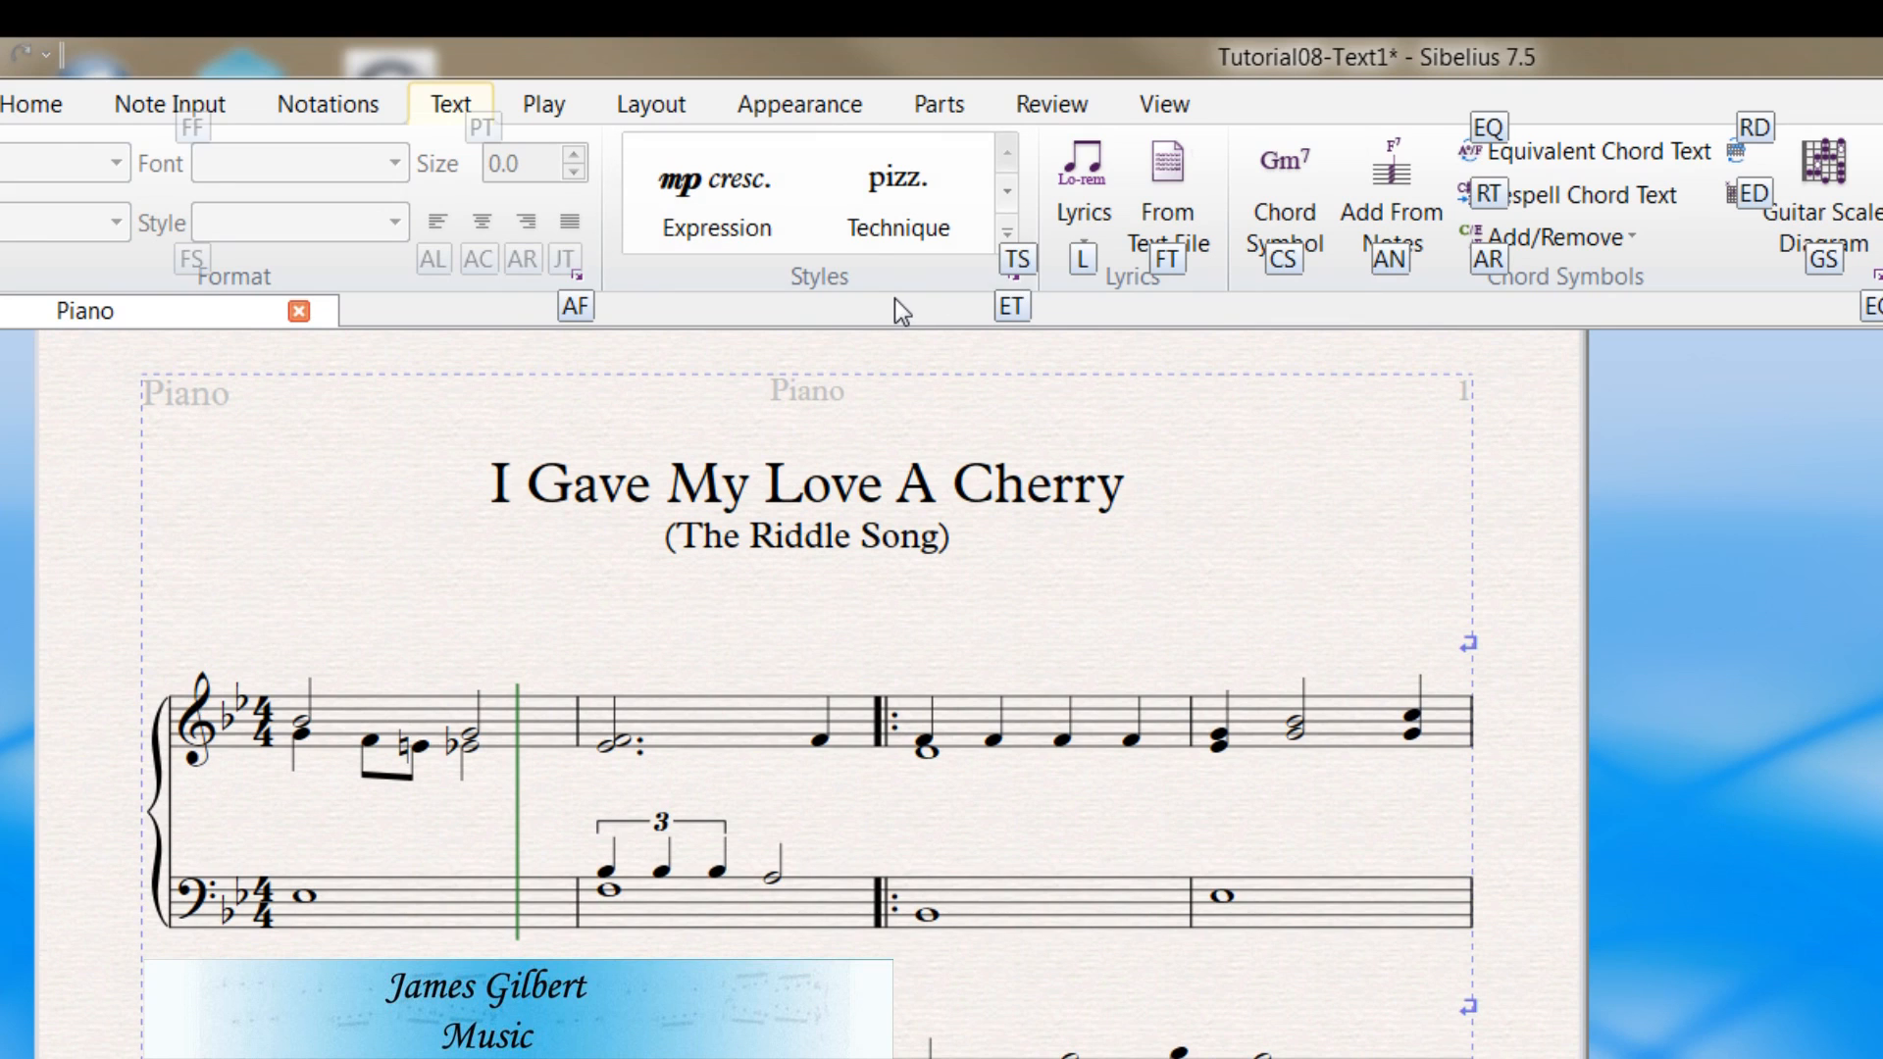
{"action": "key", "text": "t"}
{"action": "key", "text": "s"}
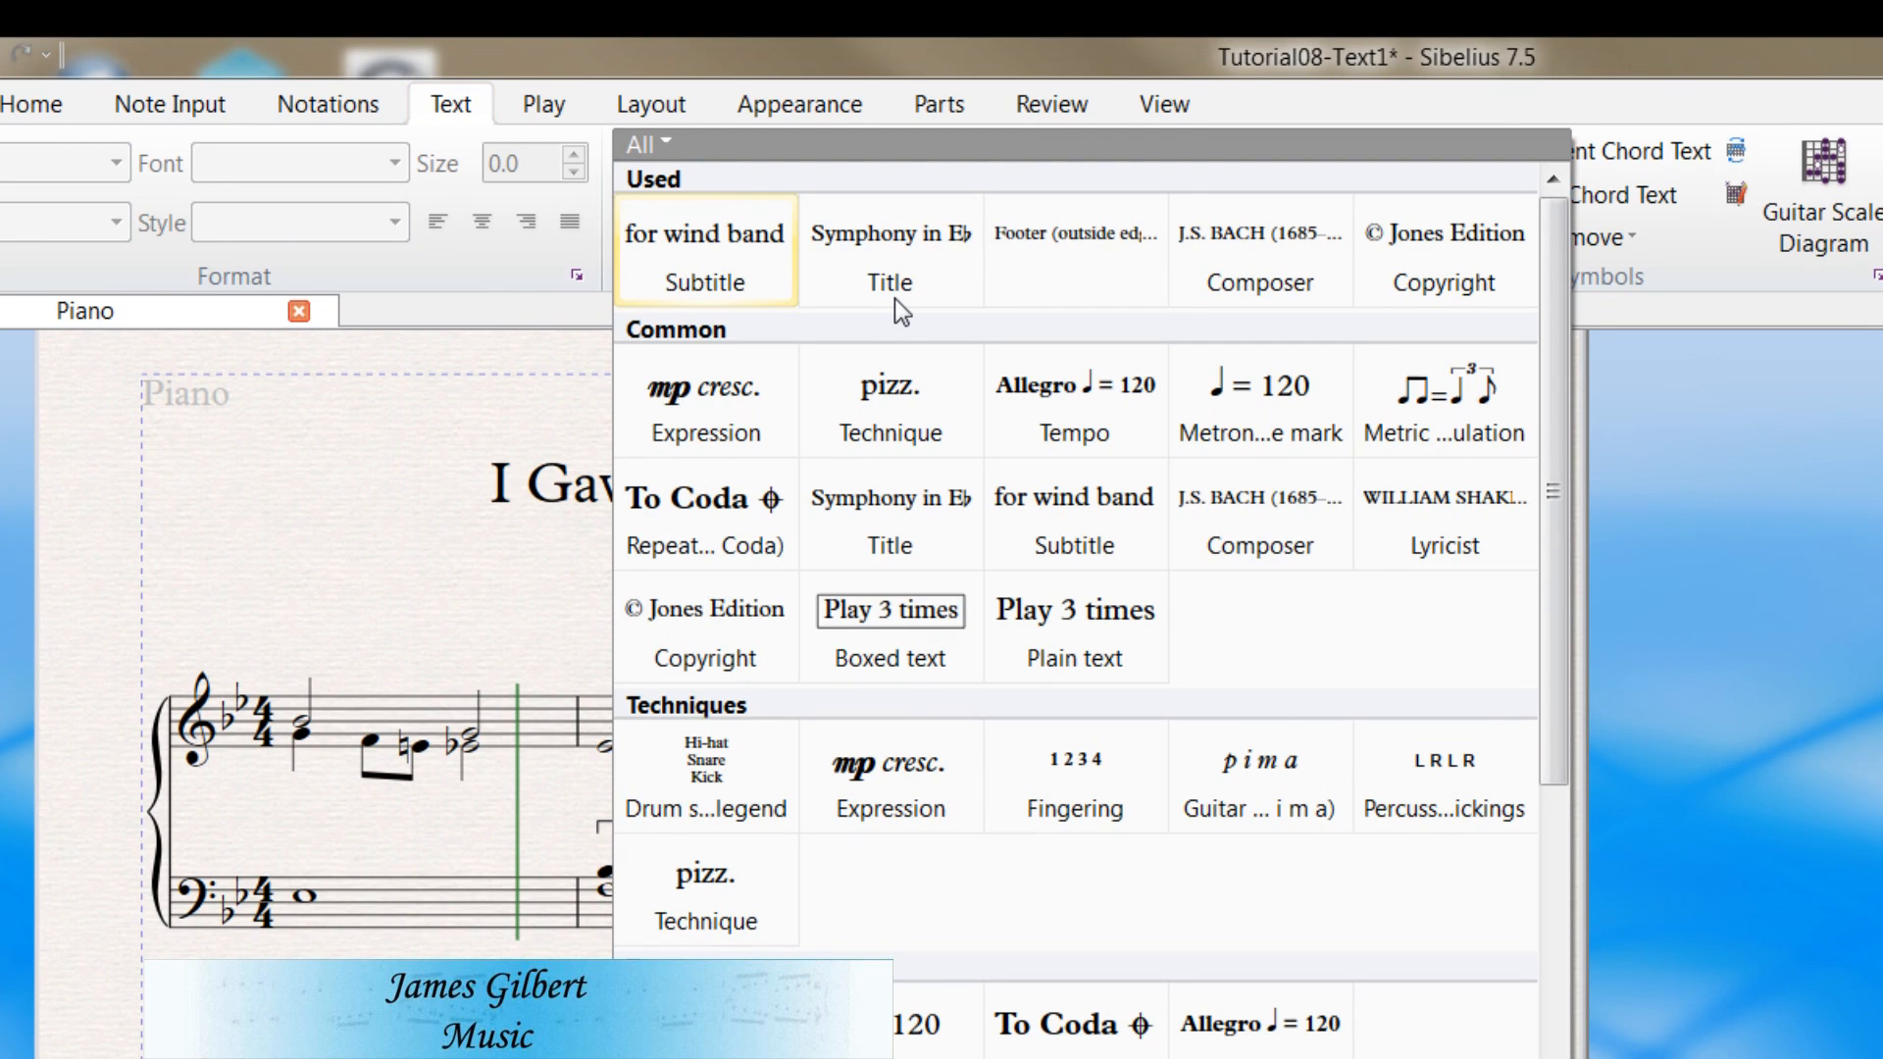
{"action": "key", "text": "Down"}
{"action": "key", "text": "Down"}
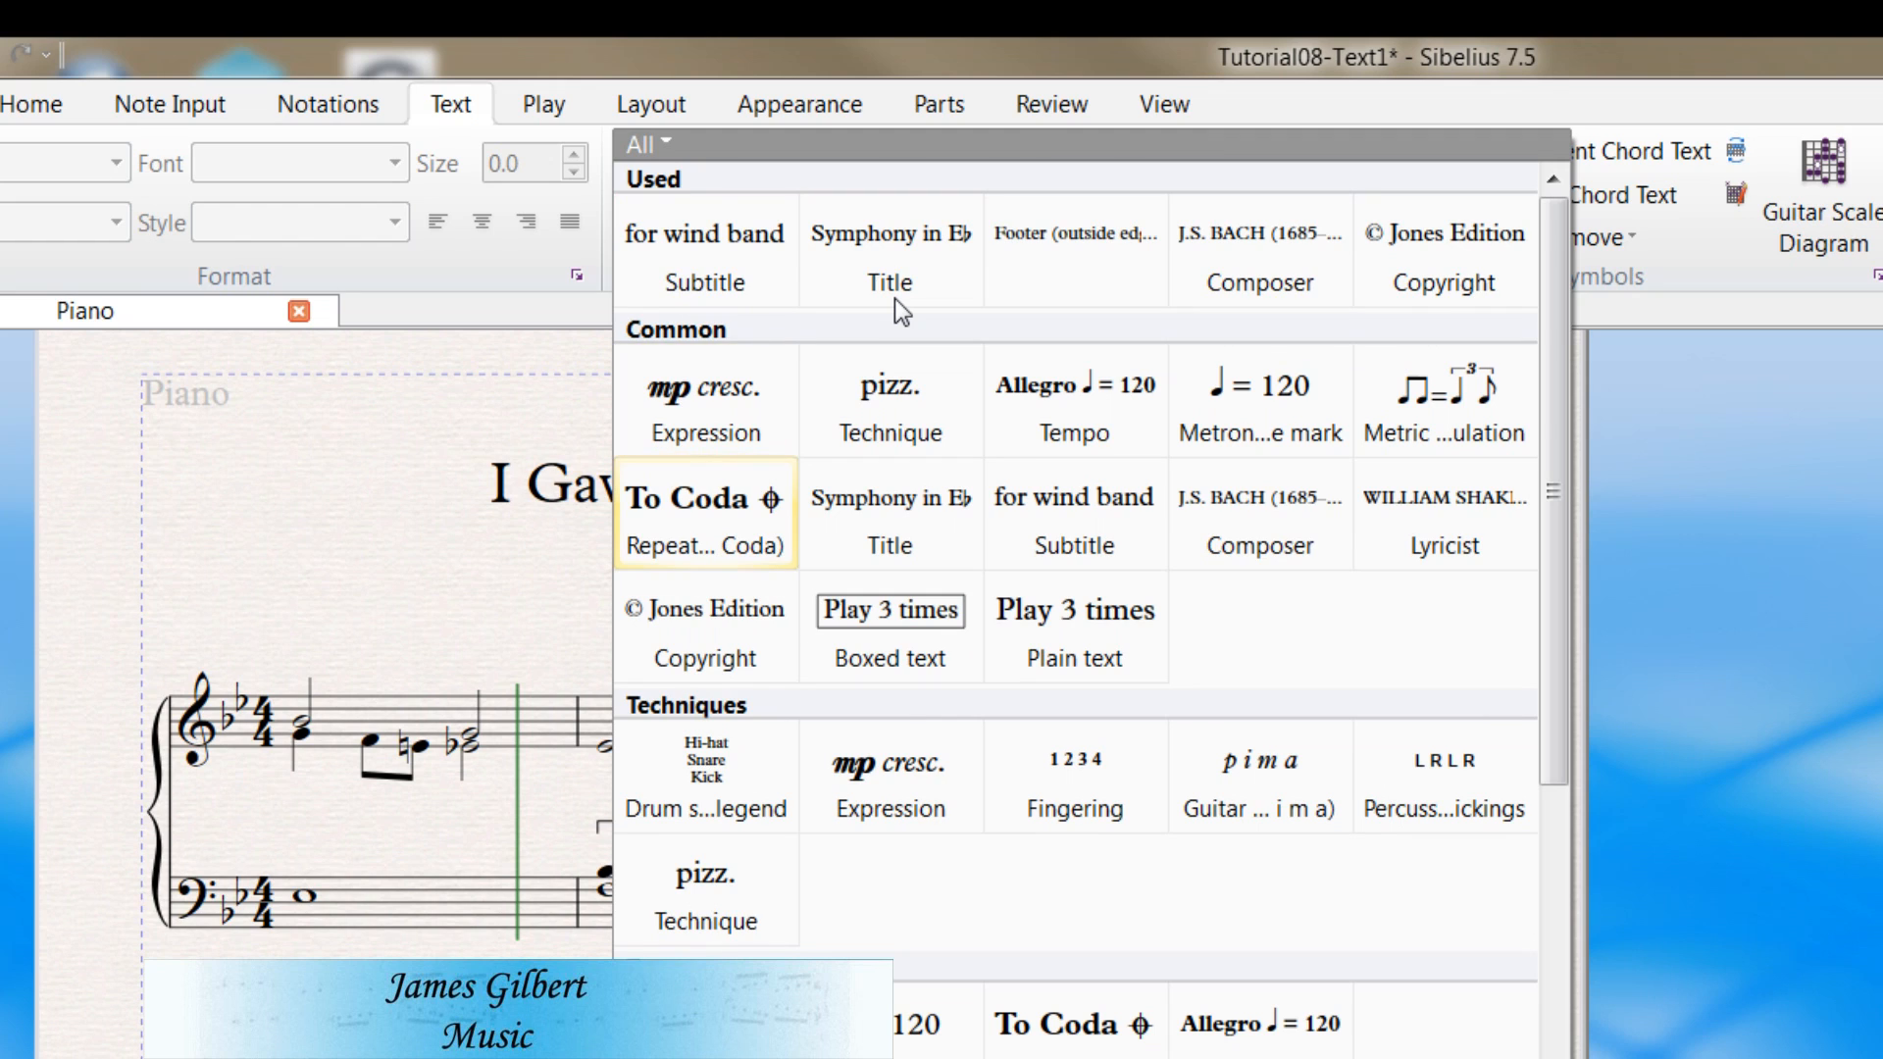
{"action": "key", "text": "Right"}
{"action": "key", "text": "Right"}
{"action": "key", "text": "Right"}
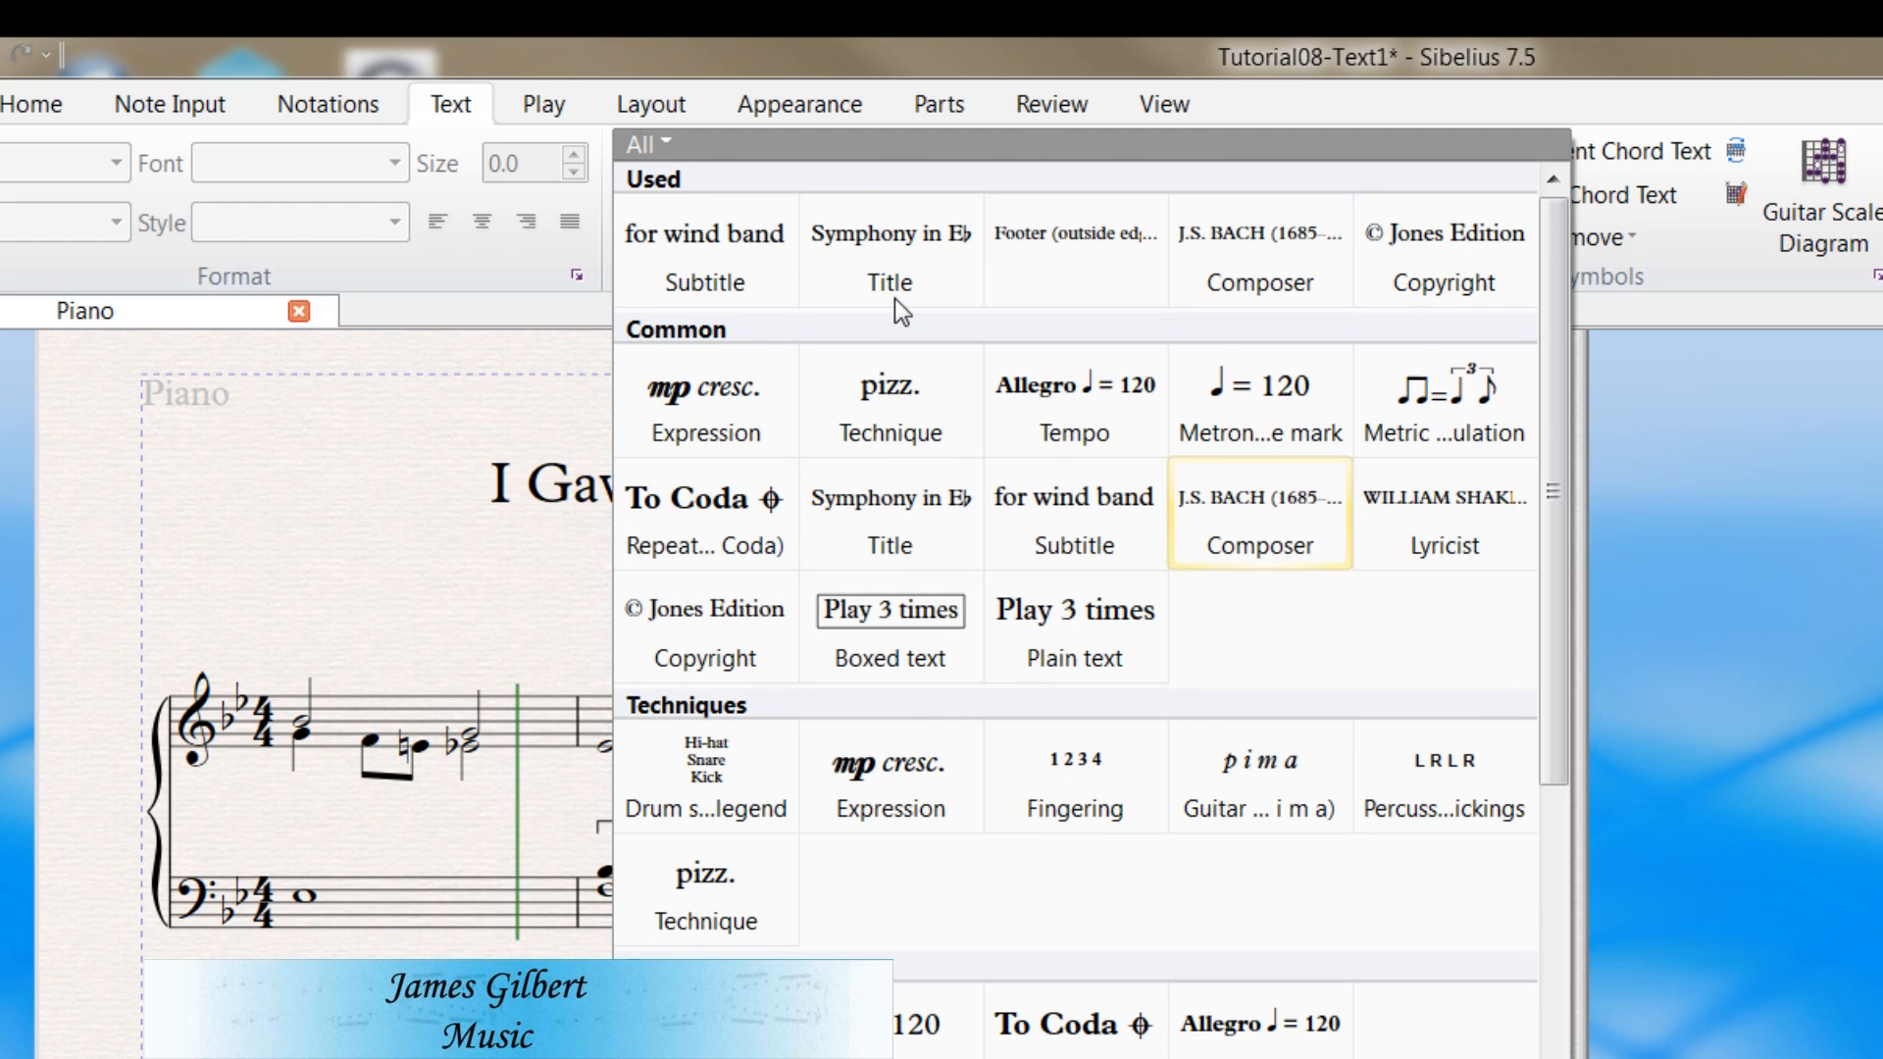
{"action": "key", "text": "Escape"}
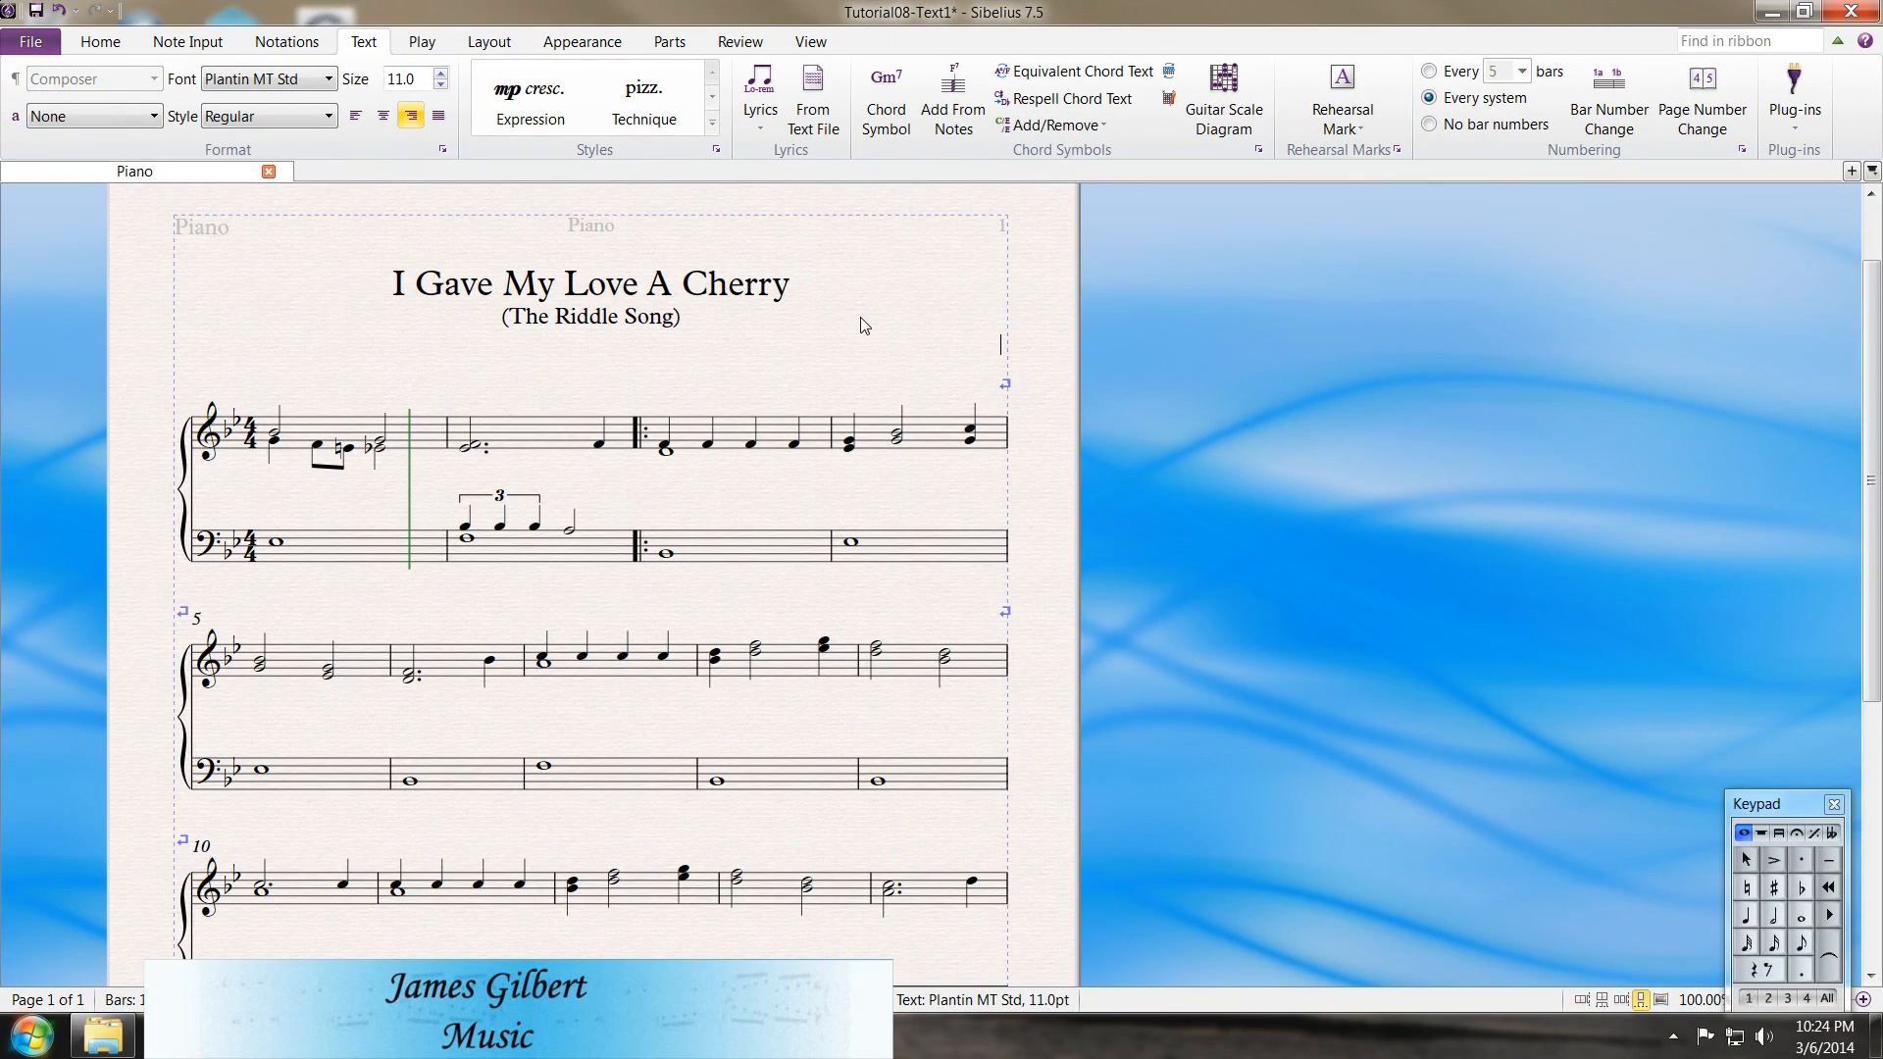
{"action": "type", "text": "Traditional"}
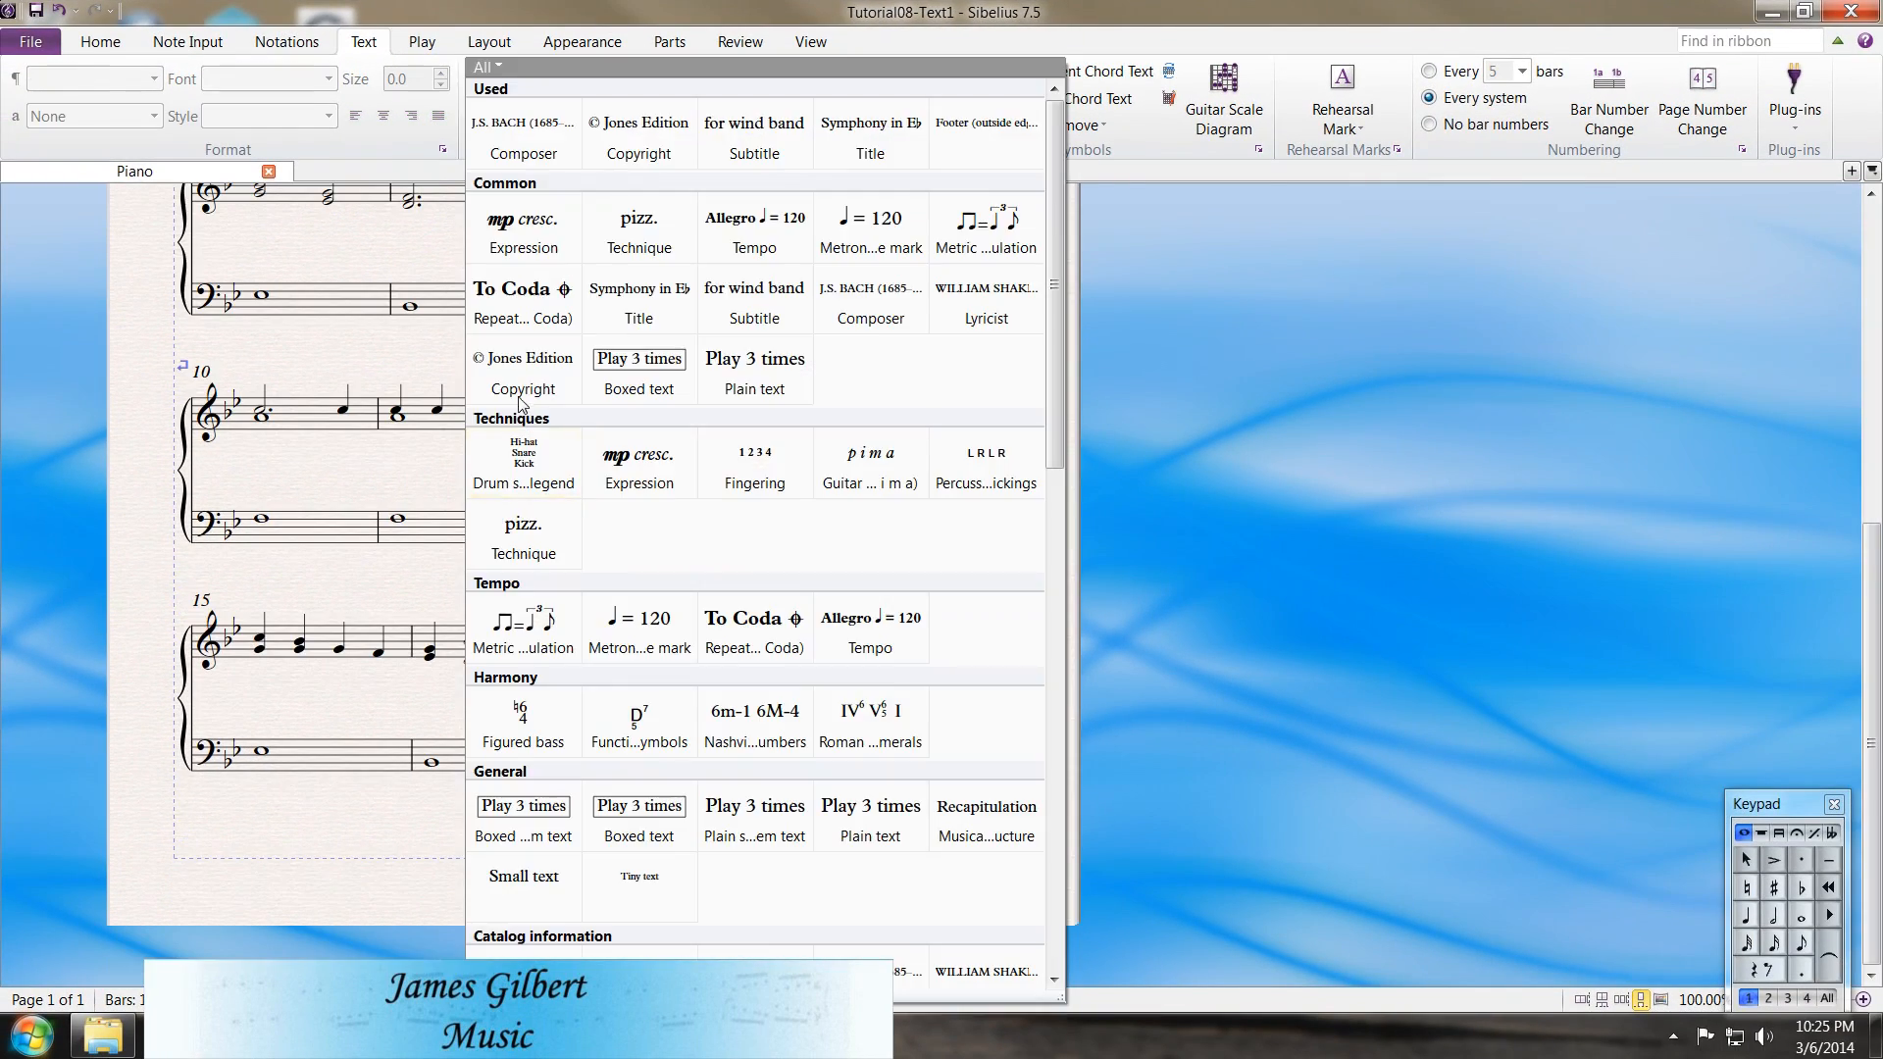
Add a text beginning with "Copyright" in the Copyright text style, centered below the last system
{"action": "left_click", "coordinate": [518, 397]}
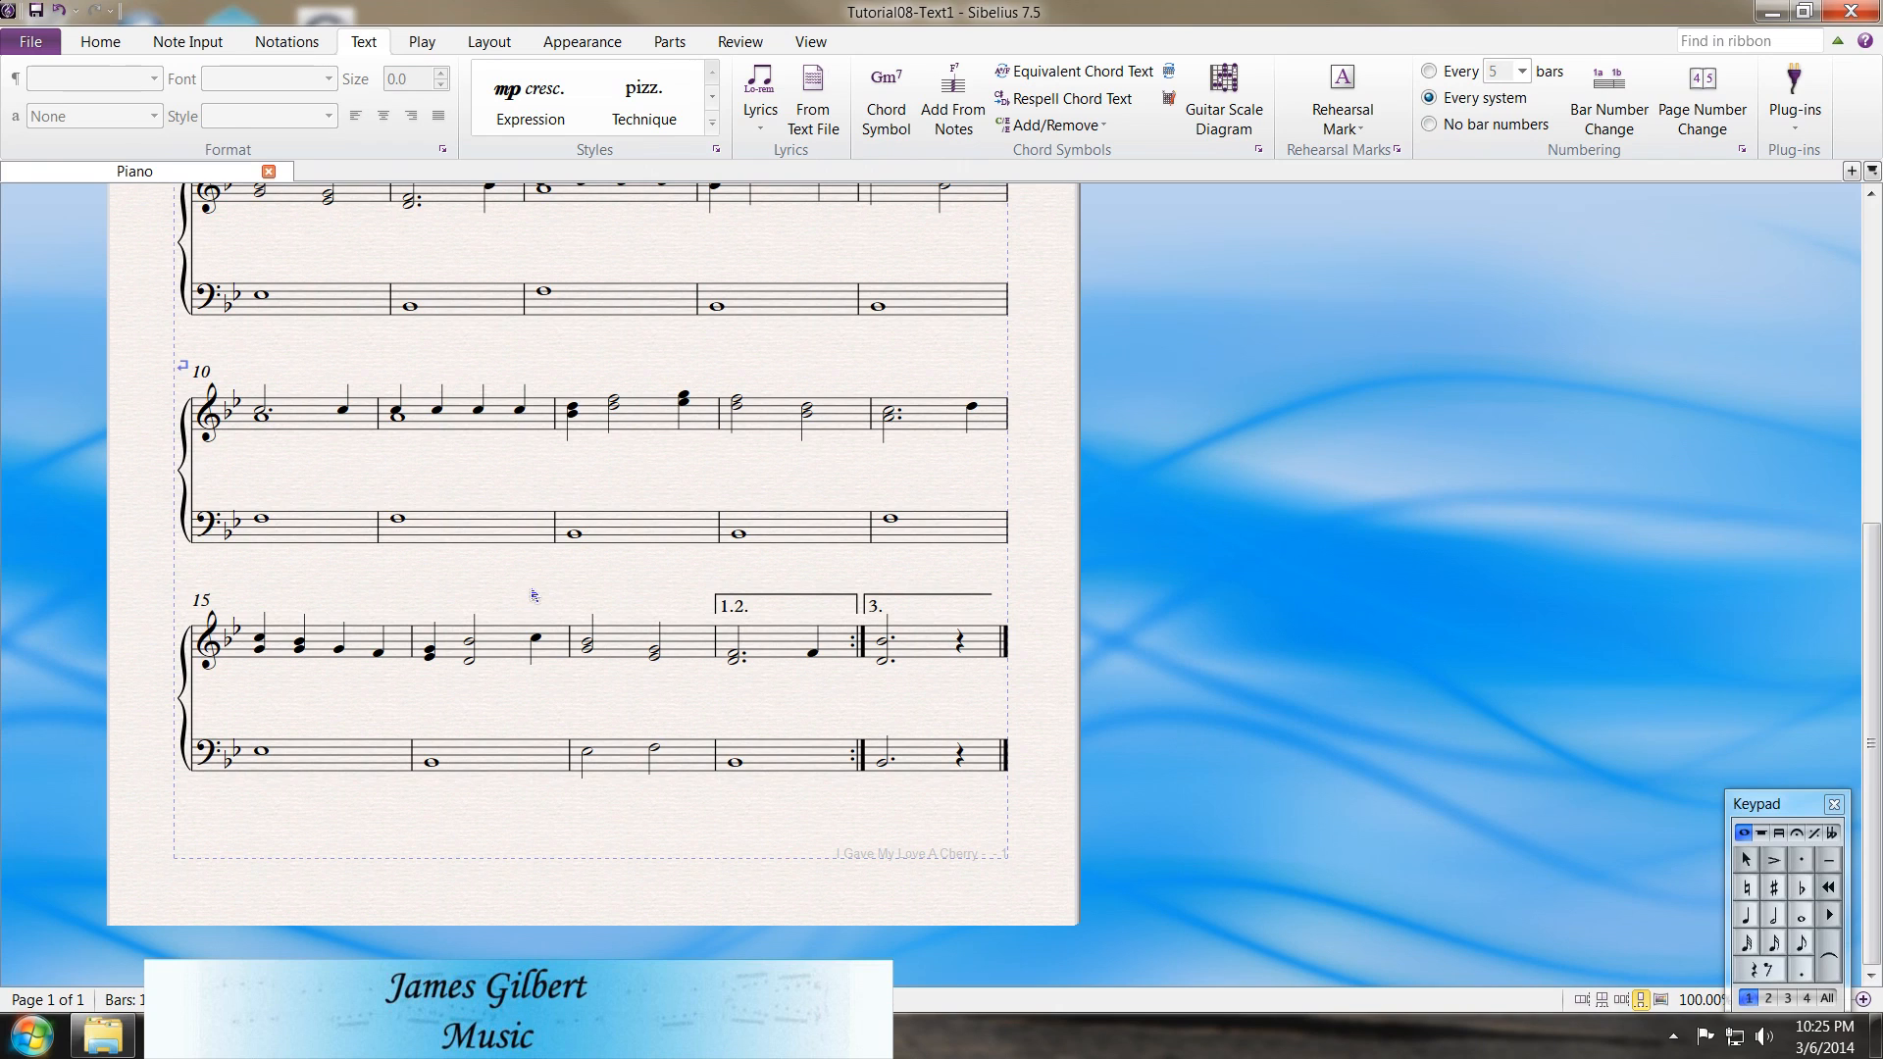
{"action": "left_click", "coordinate": [526, 841]}
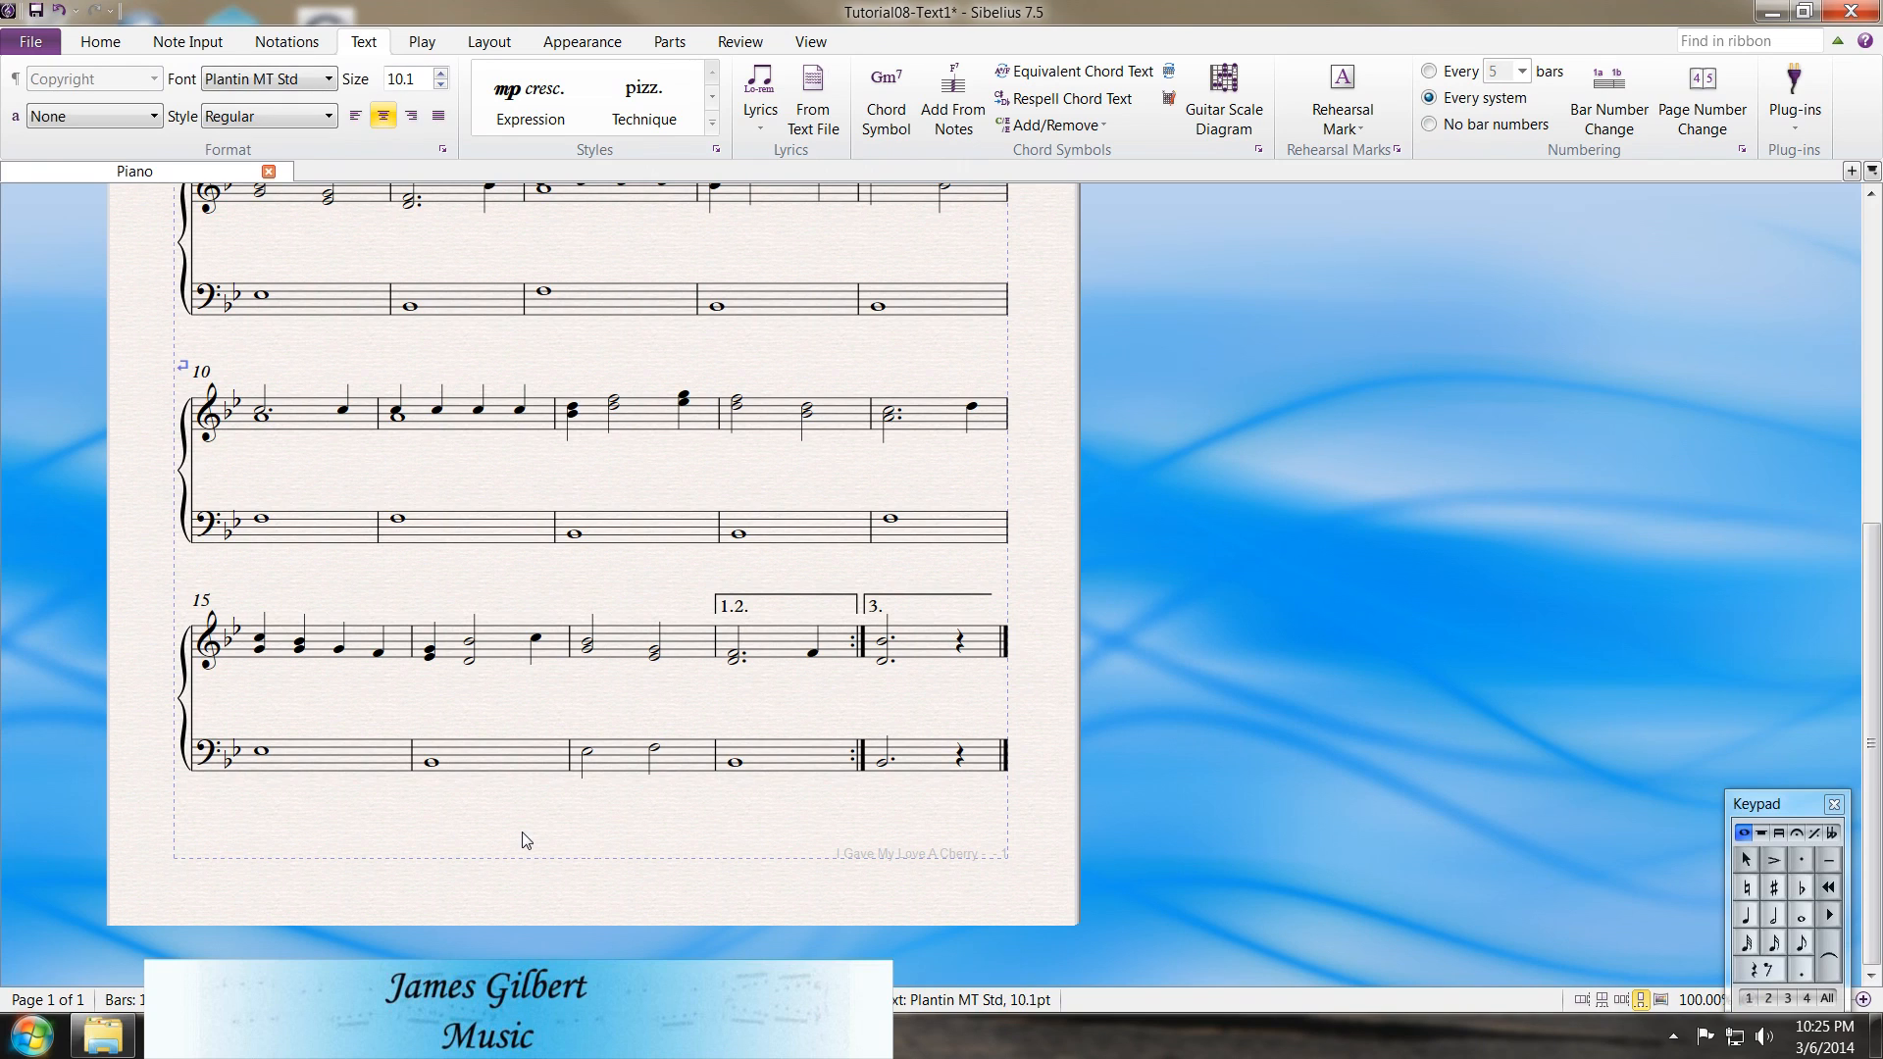
{"action": "type", "text": "\\$"}
{"action": "key", "text": "BackSpace"}
{"action": "key", "text": "BackSpace"}
{"action": "type", "text": "Copyright"}
{"action": "key", "text": "Escape"}
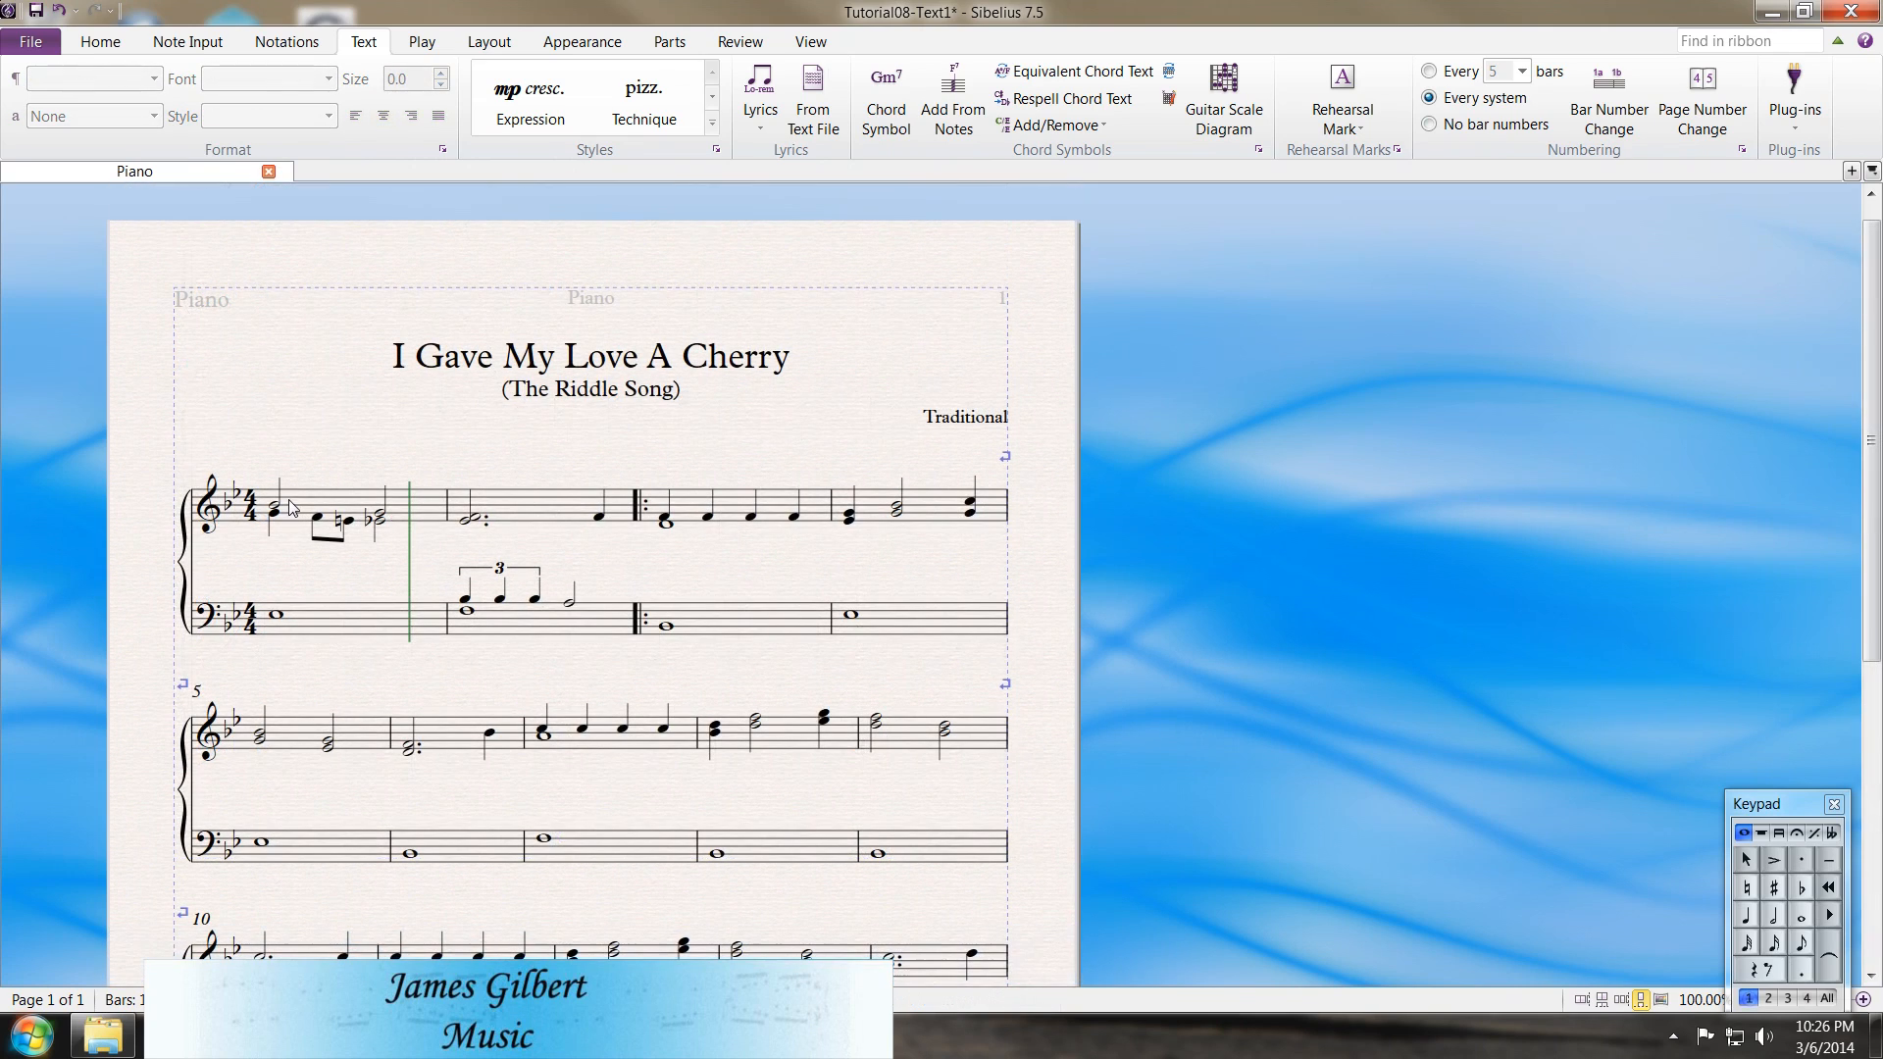
Add the Tempo text "Moderately" followed by a quarter note symbol and "= 88" above bar 1
{"action": "left_click", "coordinate": [318, 507]}
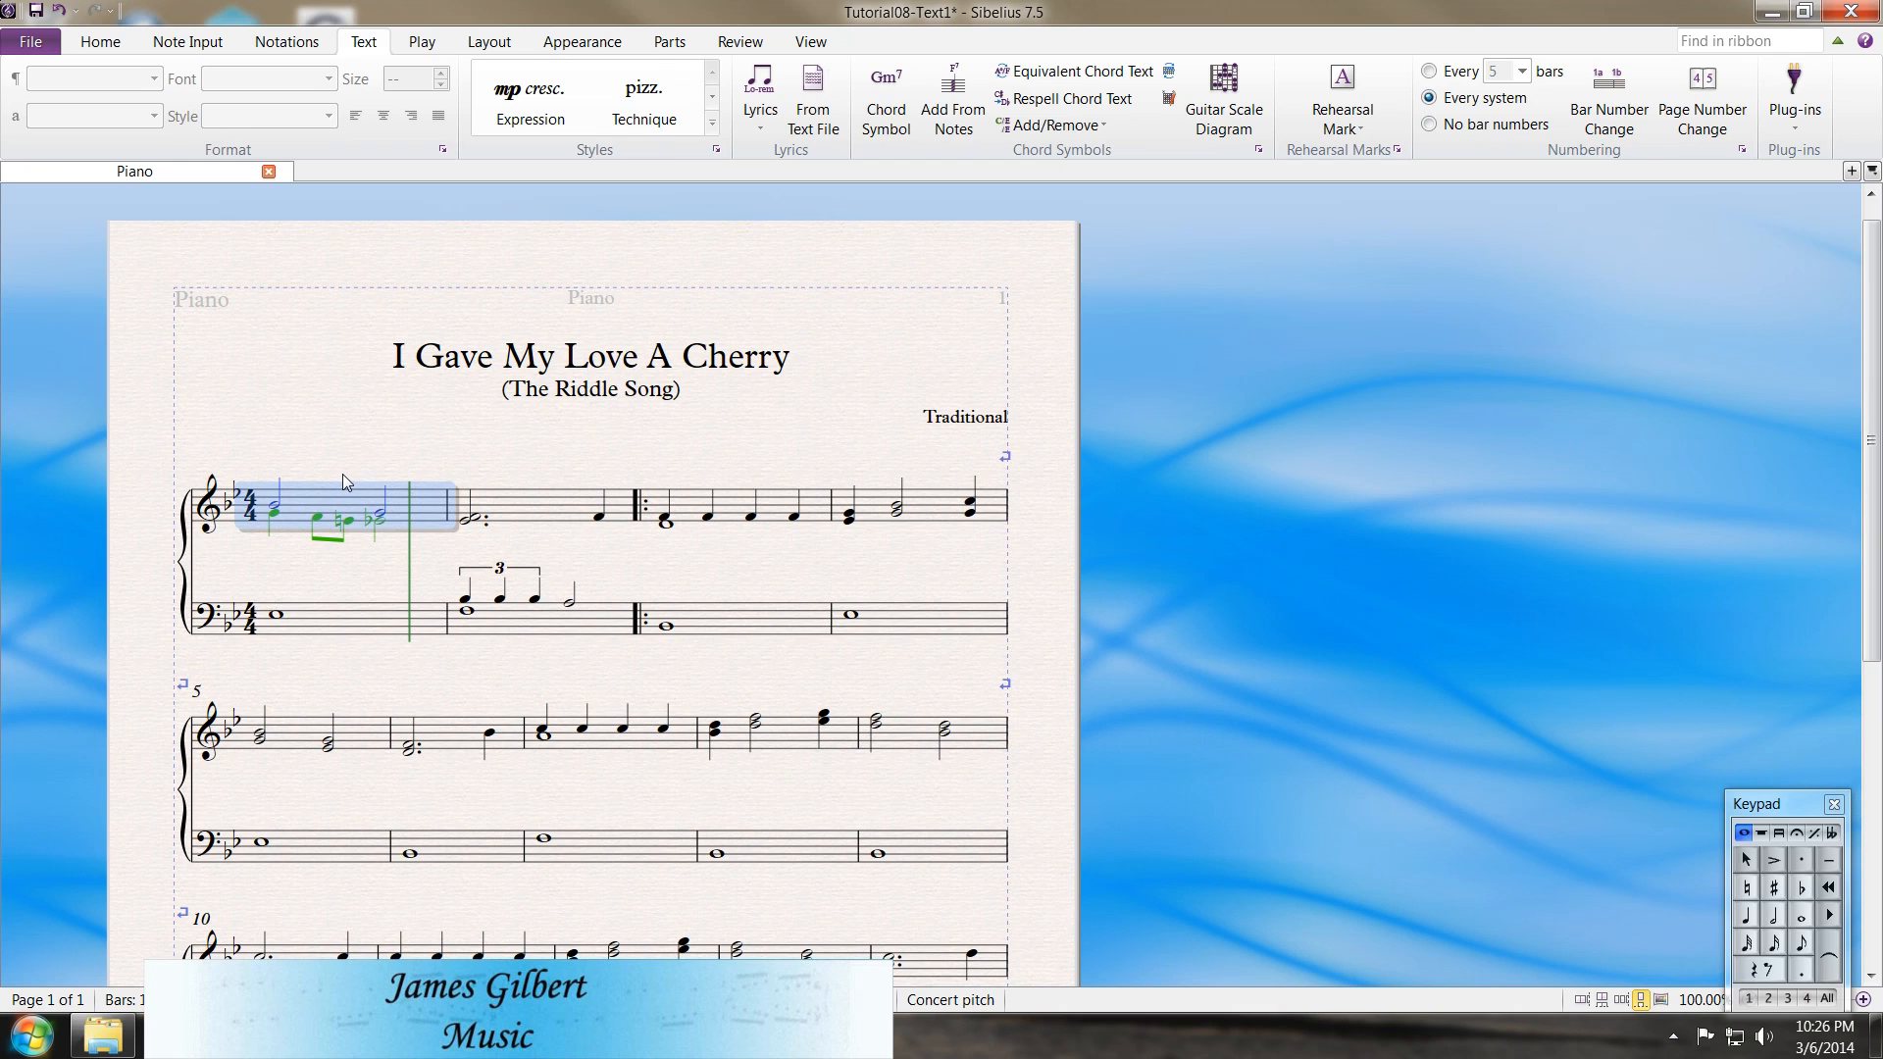
{"action": "key", "text": "ctrl+alt+t"}
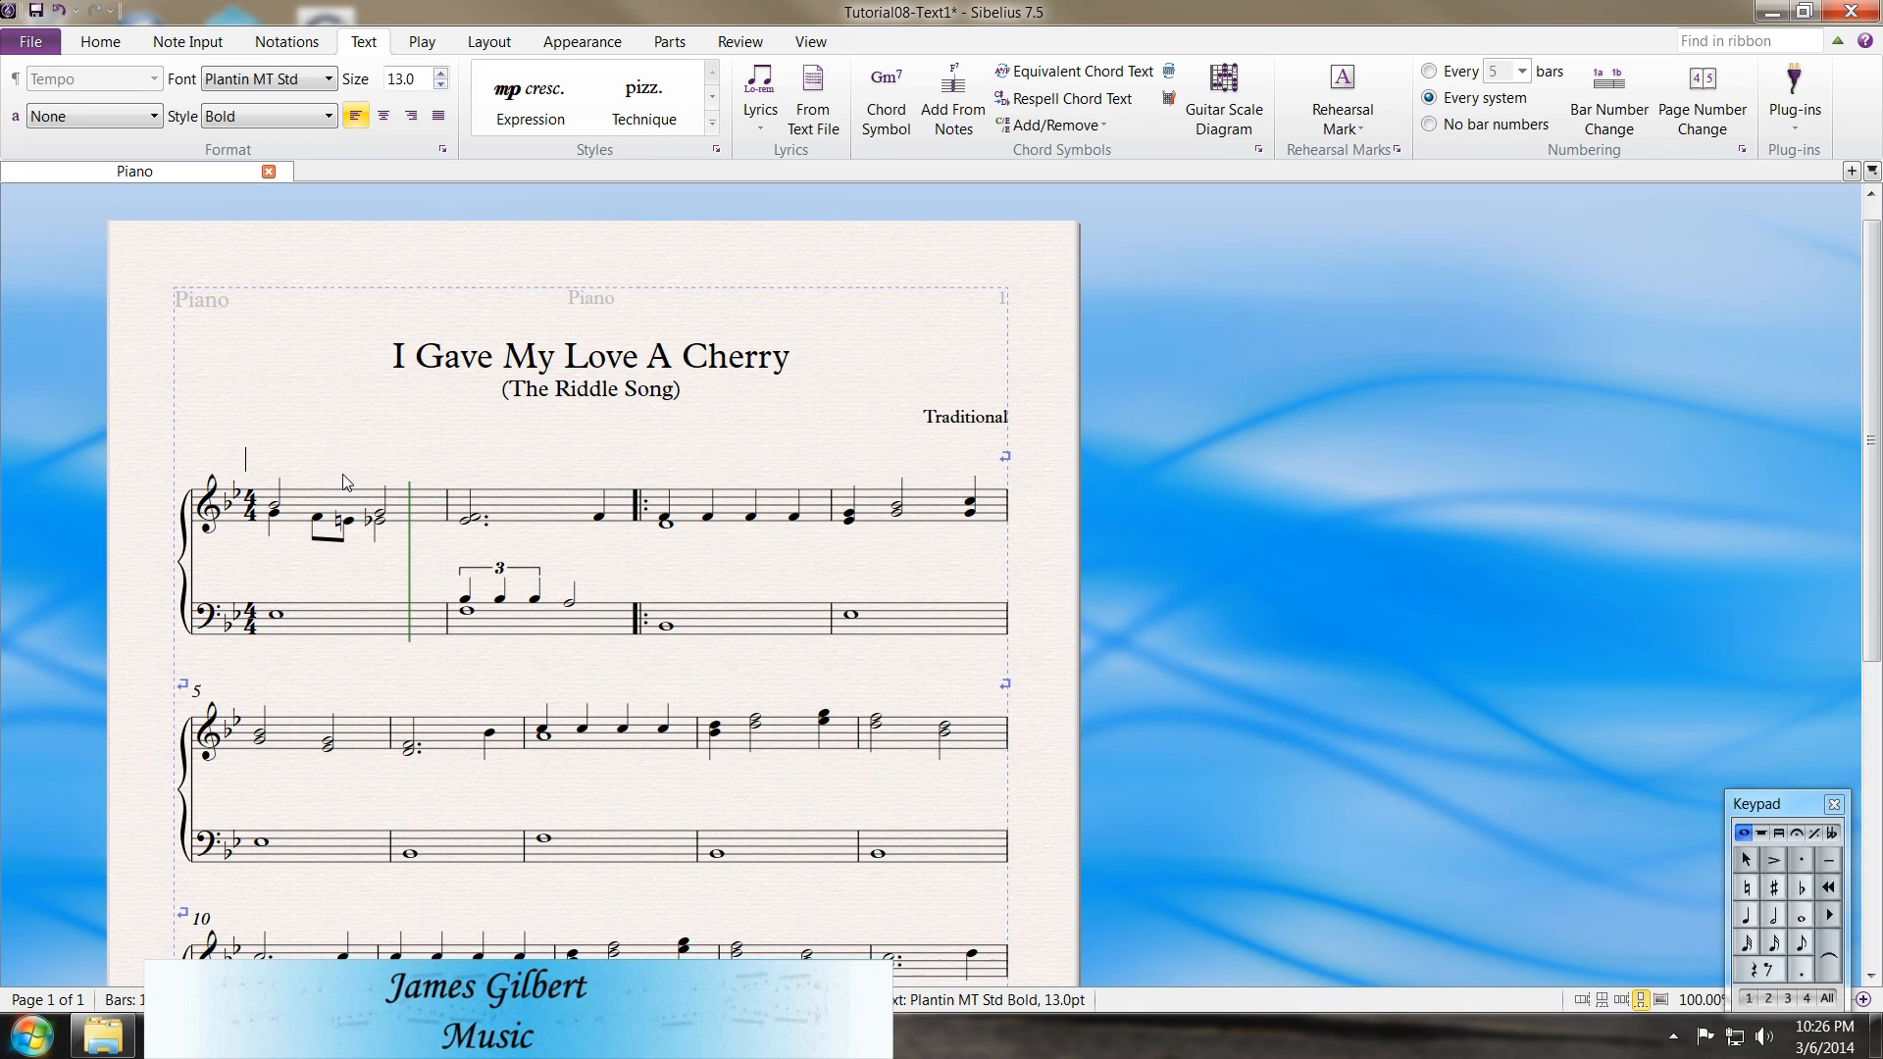
{"action": "type", "text": "Moderately"}
{"action": "right_click", "coordinate": [369, 465]}
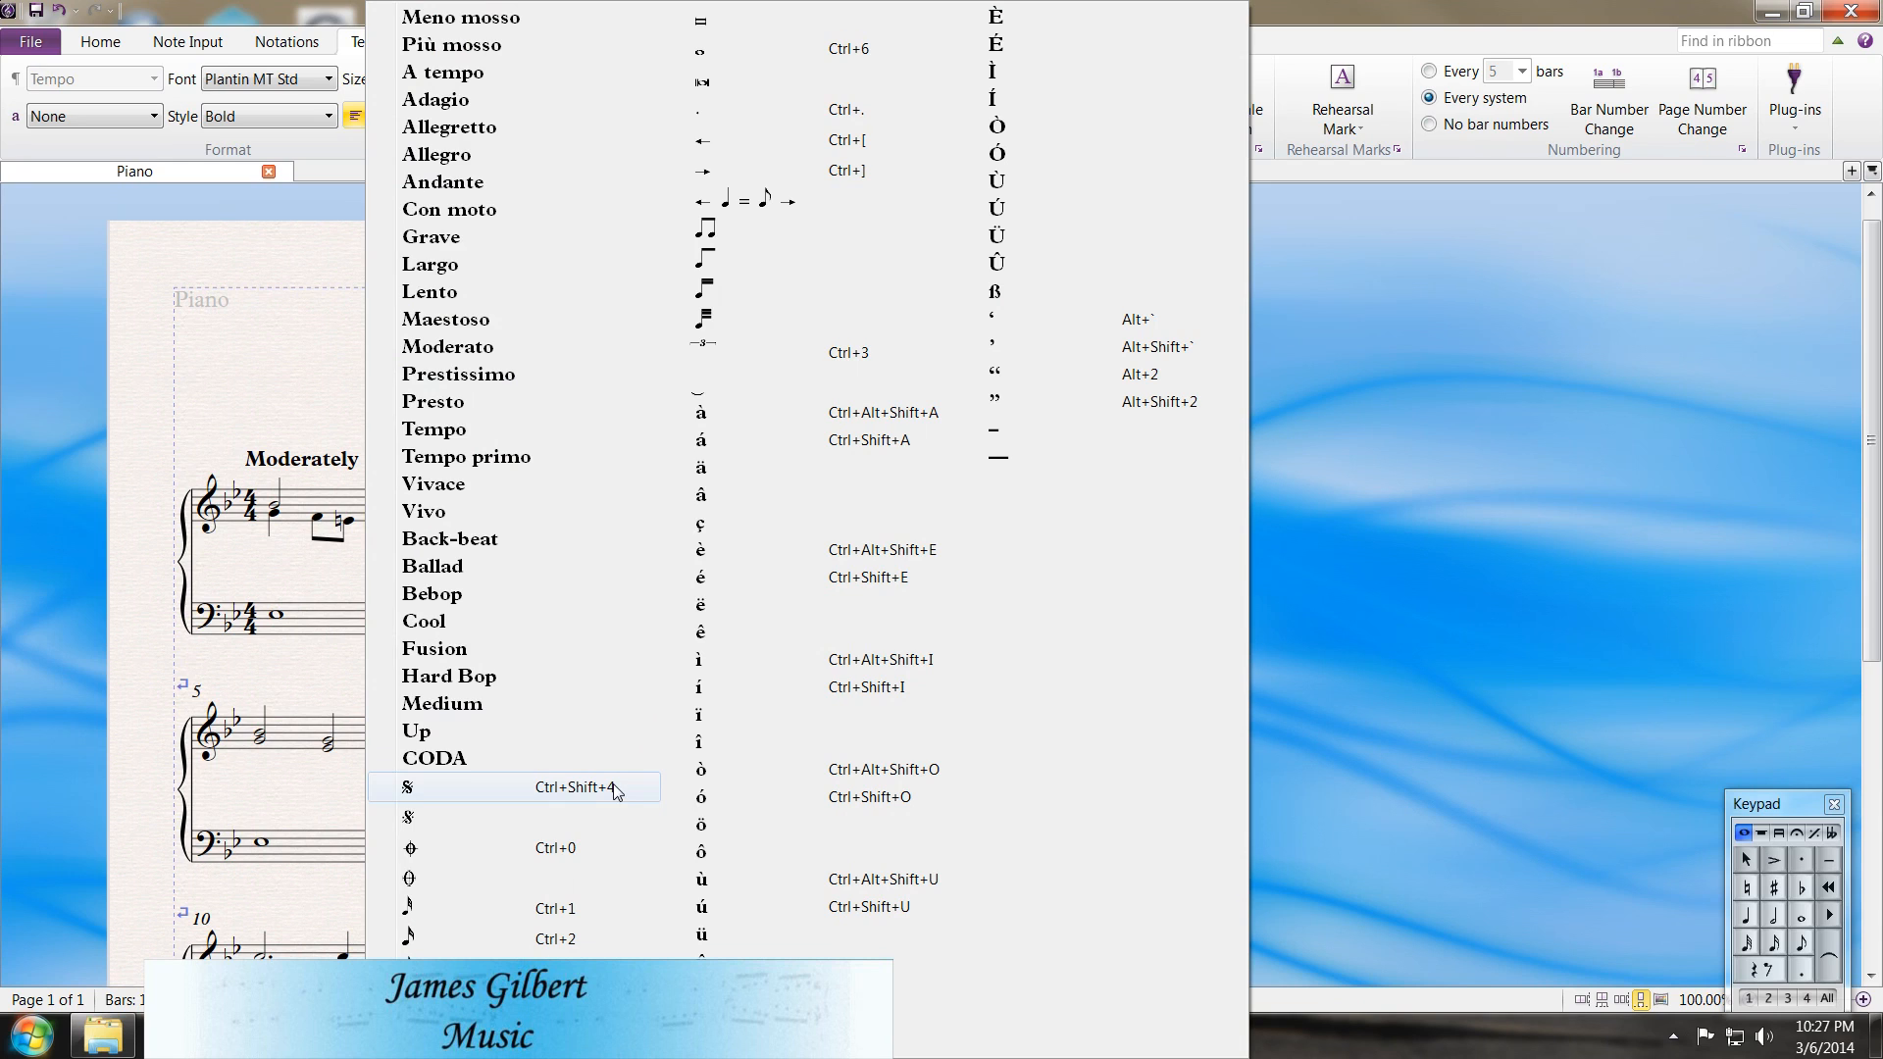
{"action": "key", "text": "Escape"}
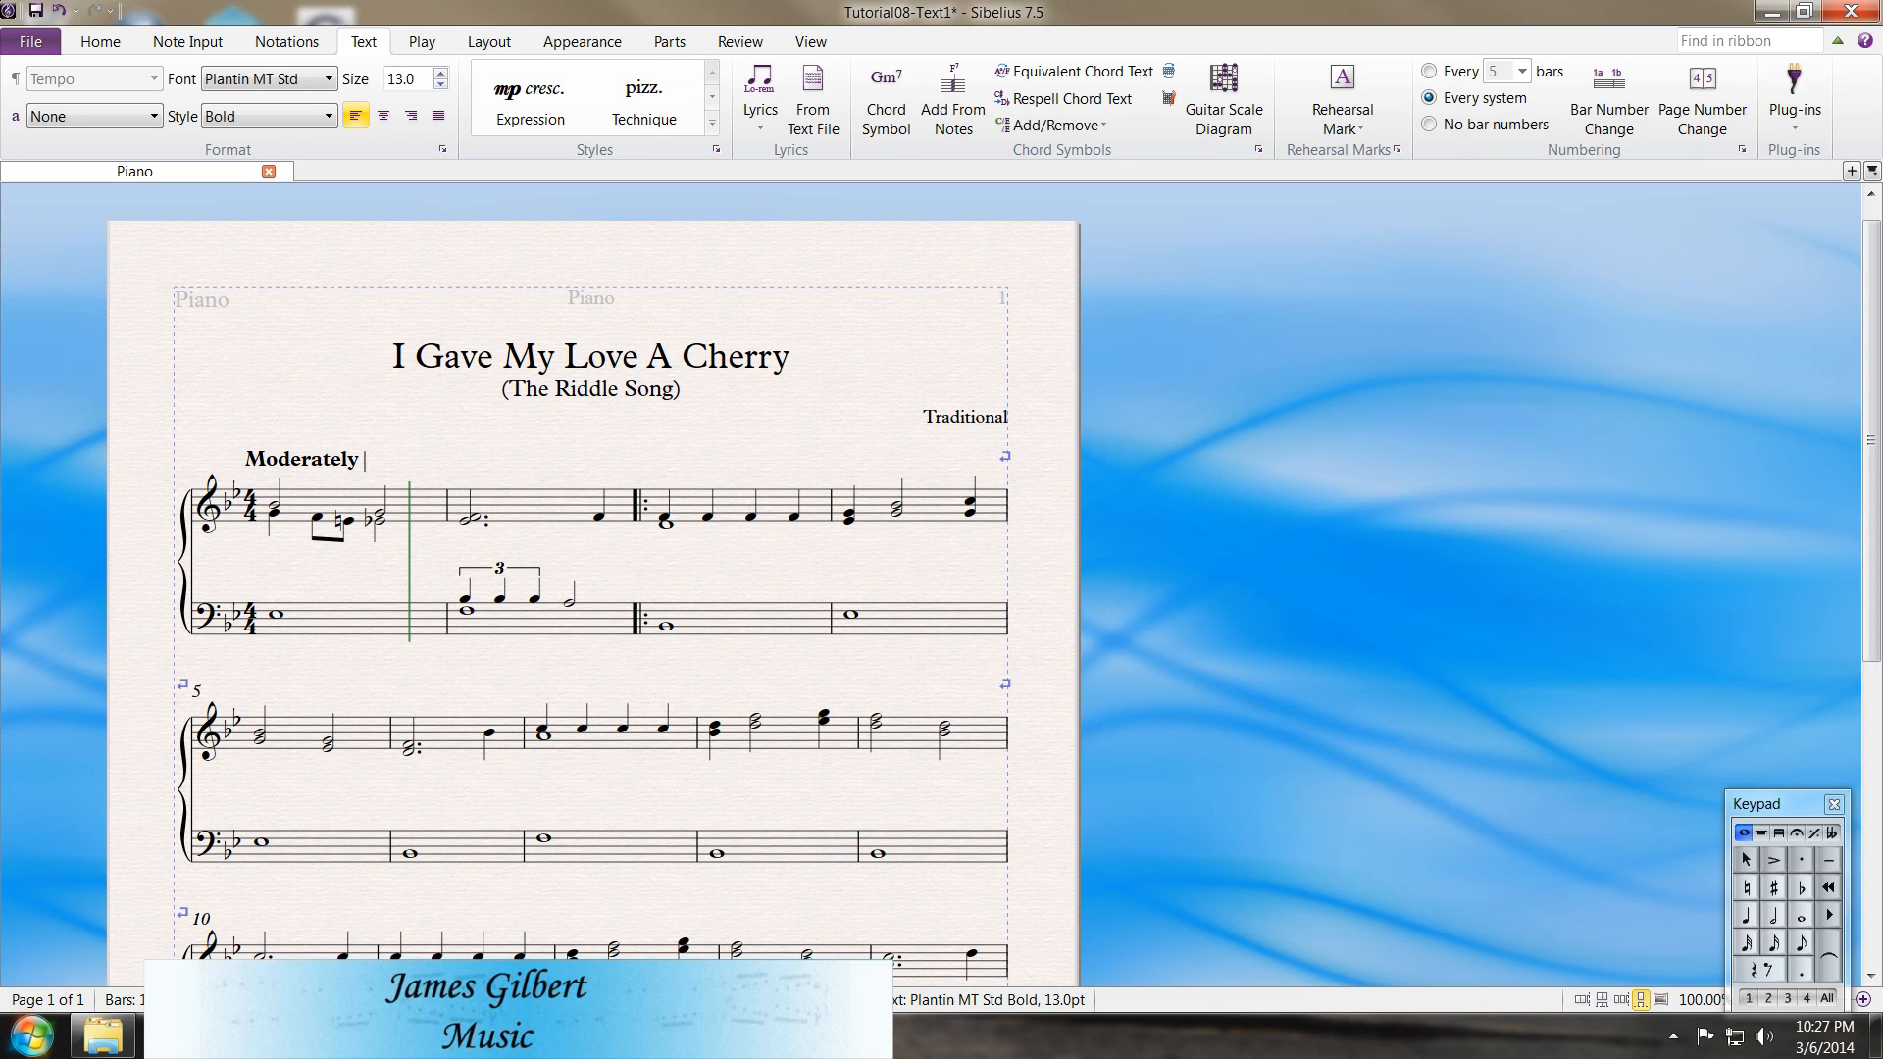
{"action": "key", "text": "ctrl+6"}
{"action": "type", "text": "= 88"}
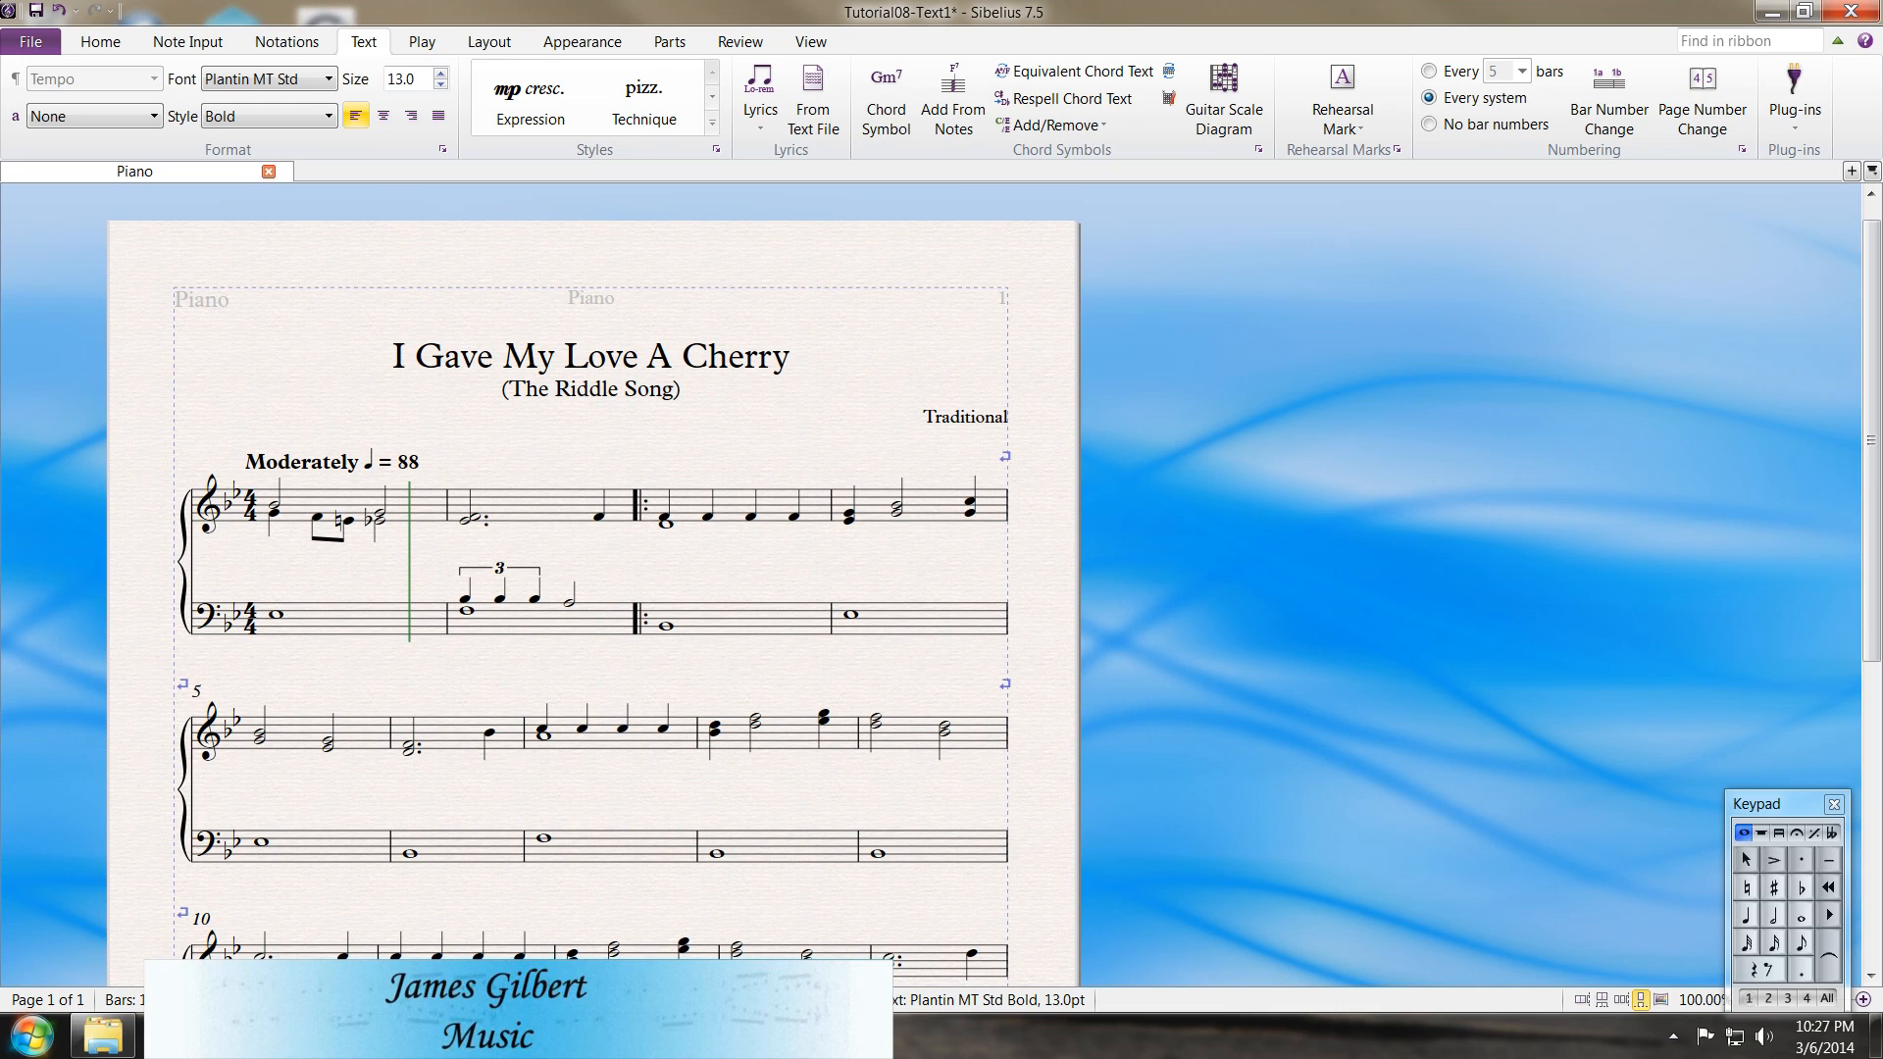
{"action": "key", "text": "Escape"}
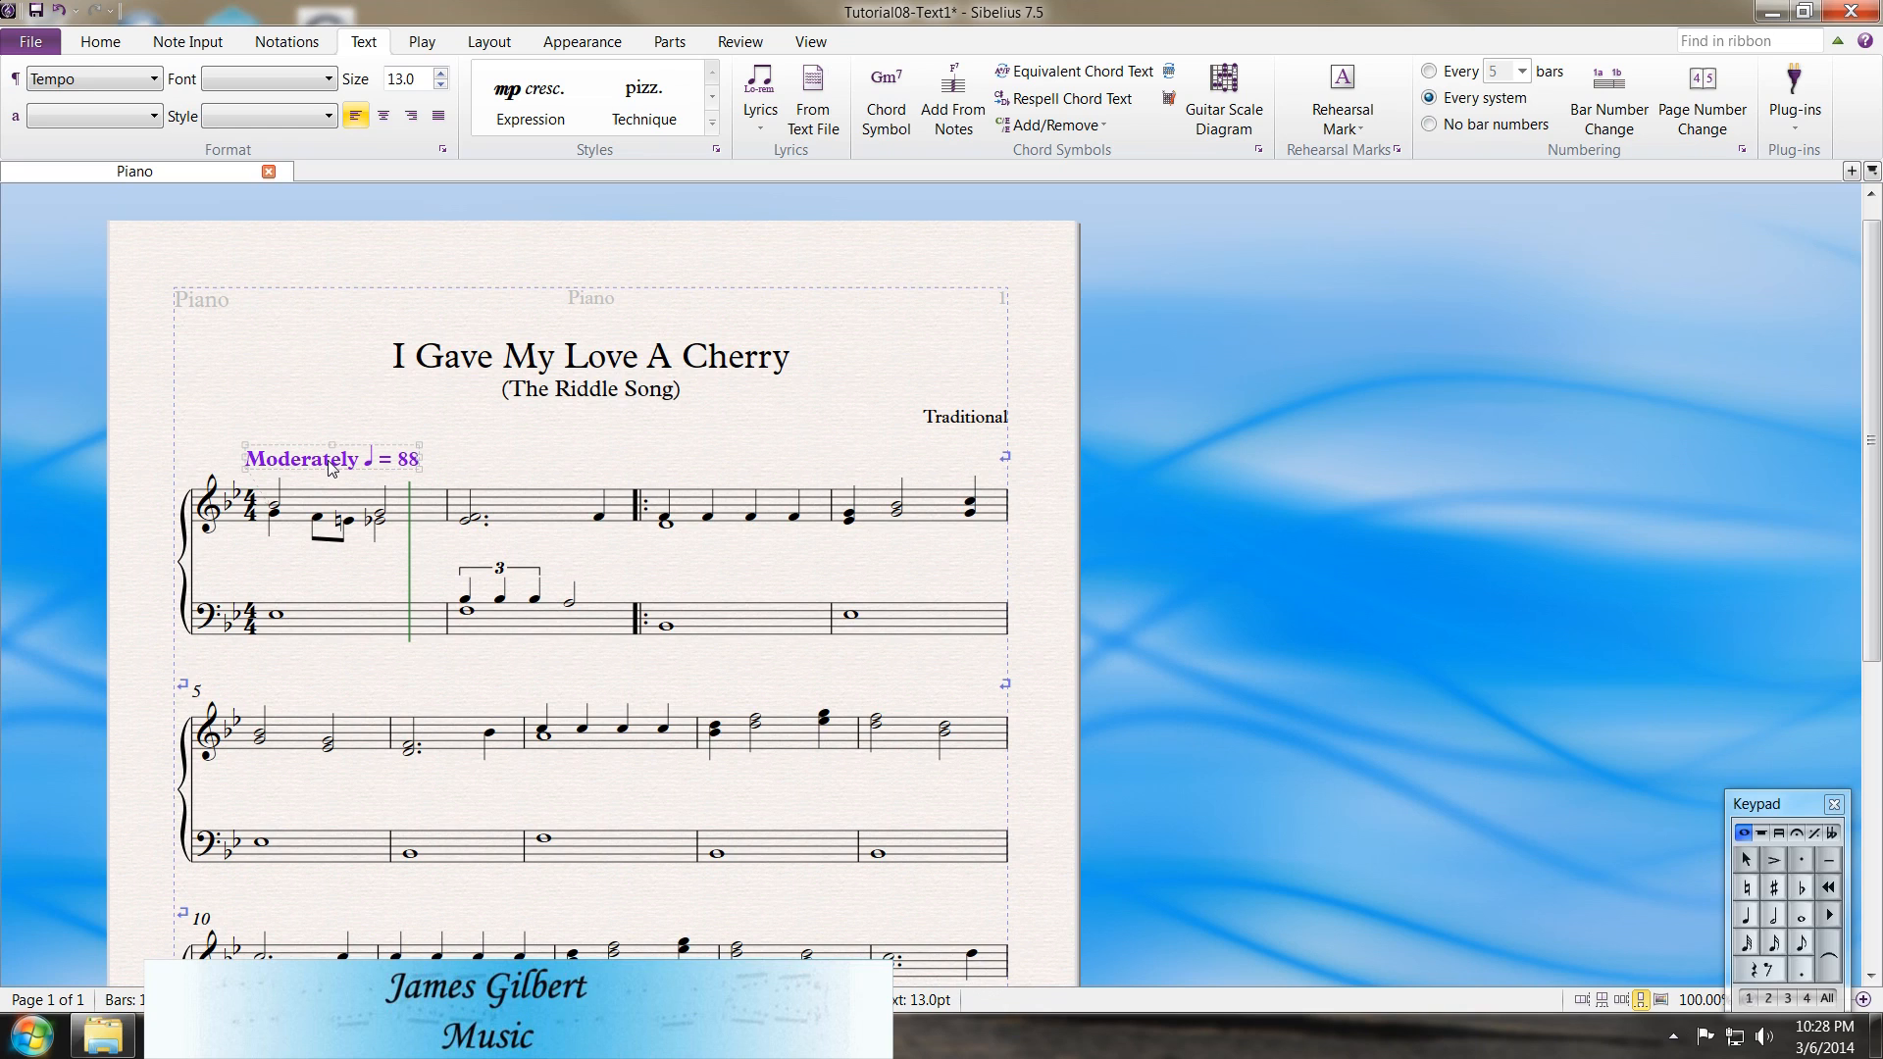
Insert a tilde before the quarter note in the tempo marking to hide its metronome portion
{"action": "double_click", "coordinate": [331, 469]}
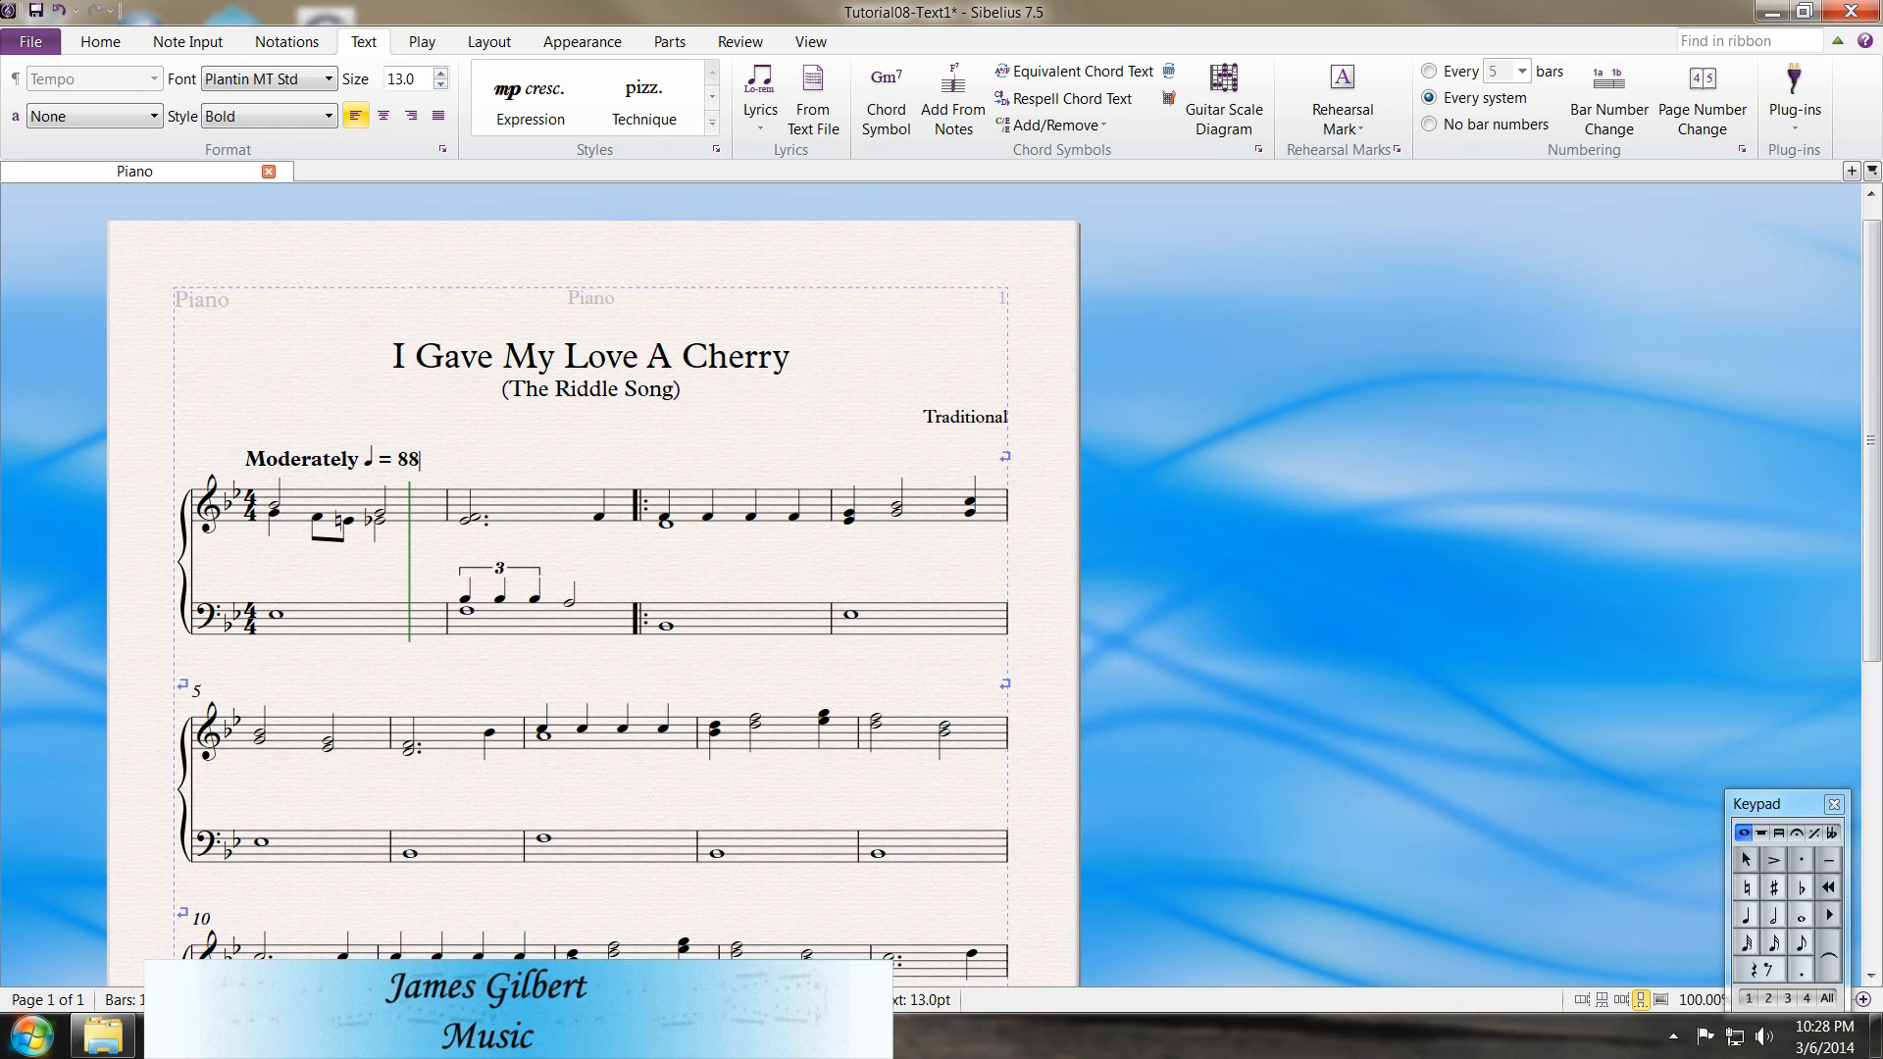
{"action": "key", "text": "Left"}
{"action": "key", "text": "Left"}
{"action": "key", "text": "Left"}
{"action": "type", "text": "~"}
{"action": "key", "text": "Escape"}
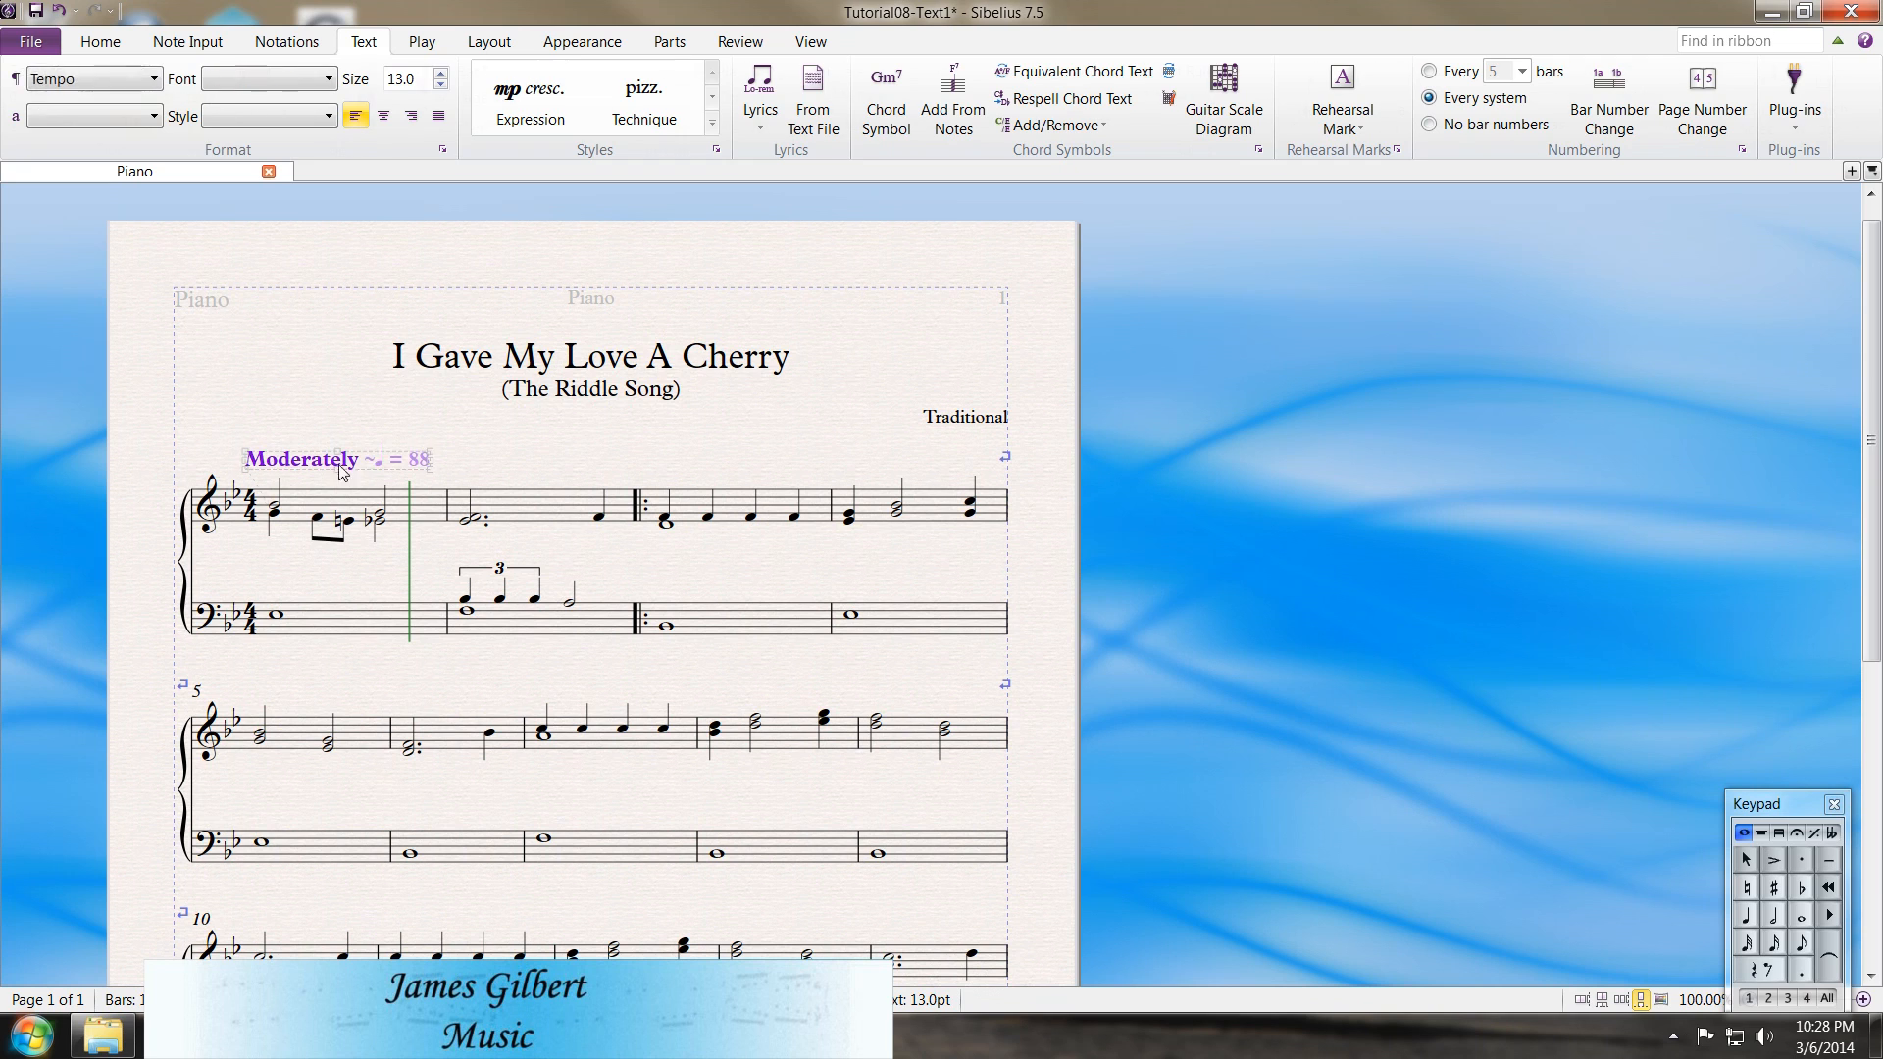
{"action": "scroll", "coordinate": [562, 94], "scroll_direction": "down", "scroll_amount": 6}
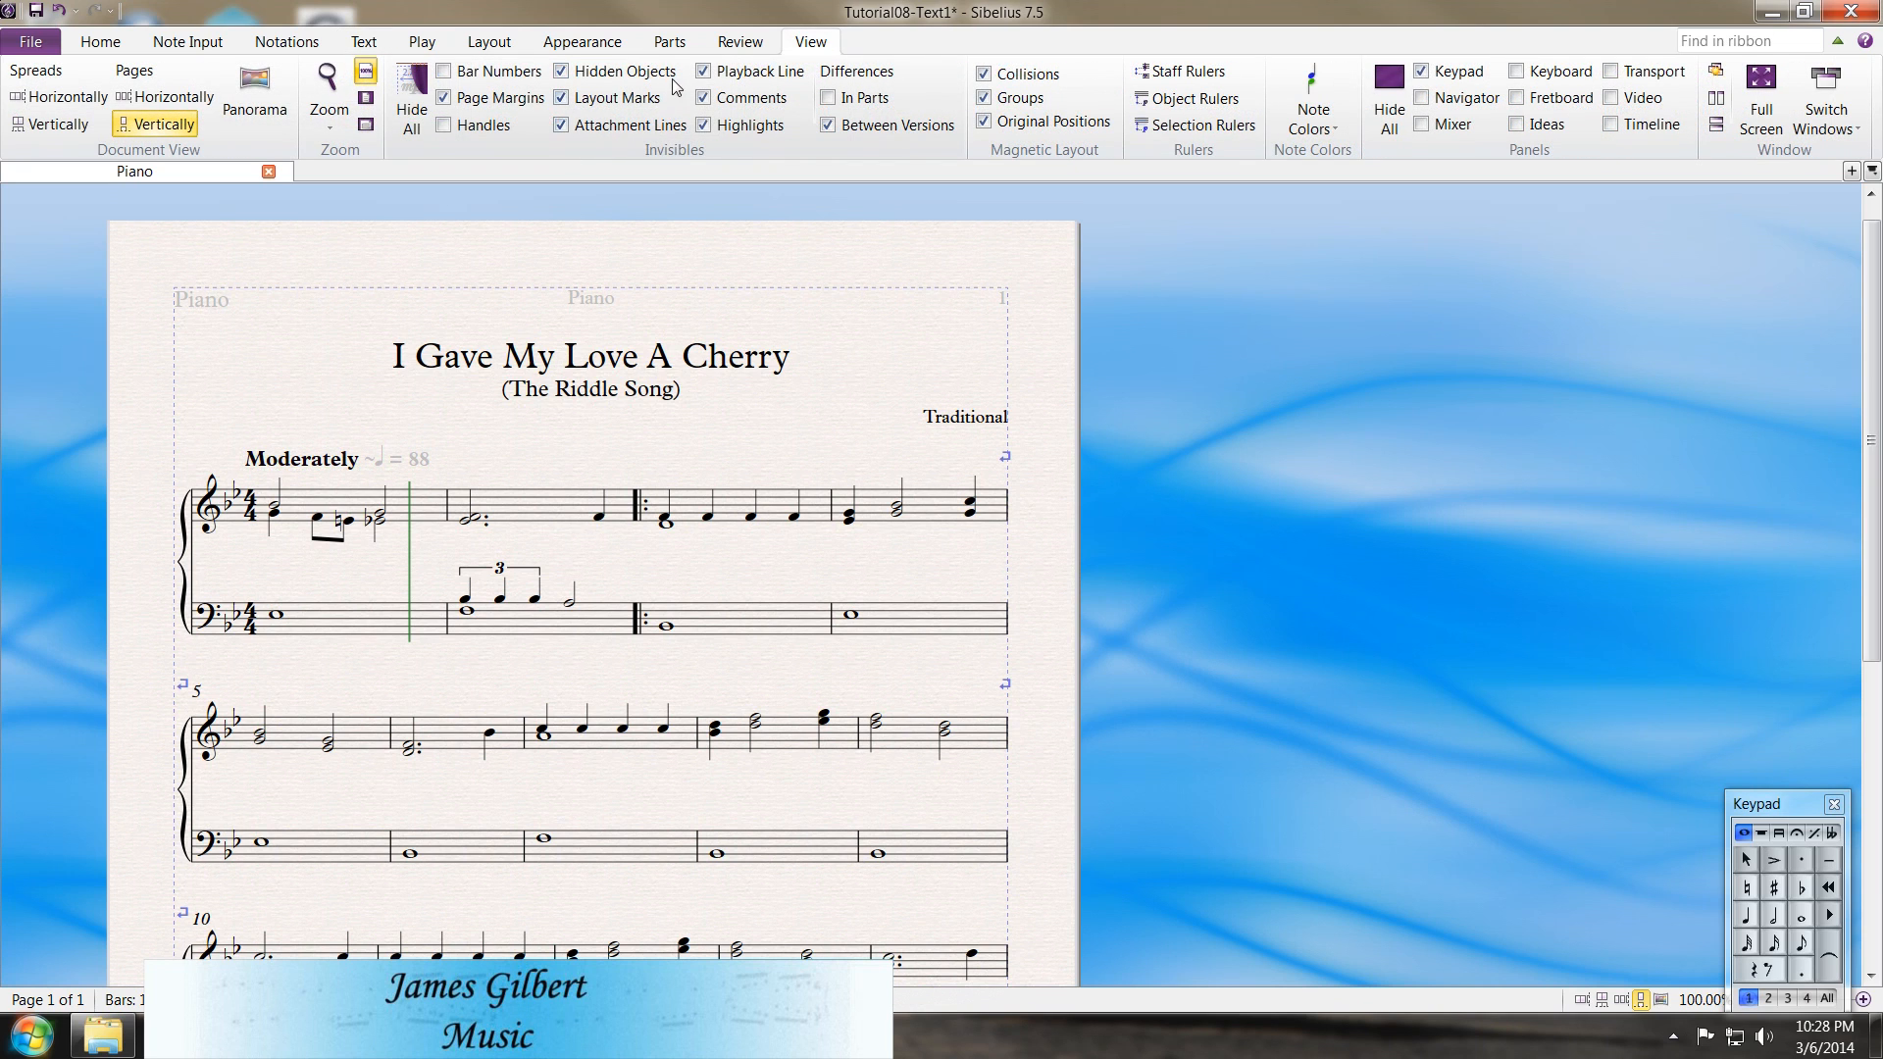
{"action": "left_click", "coordinate": [364, 42]}
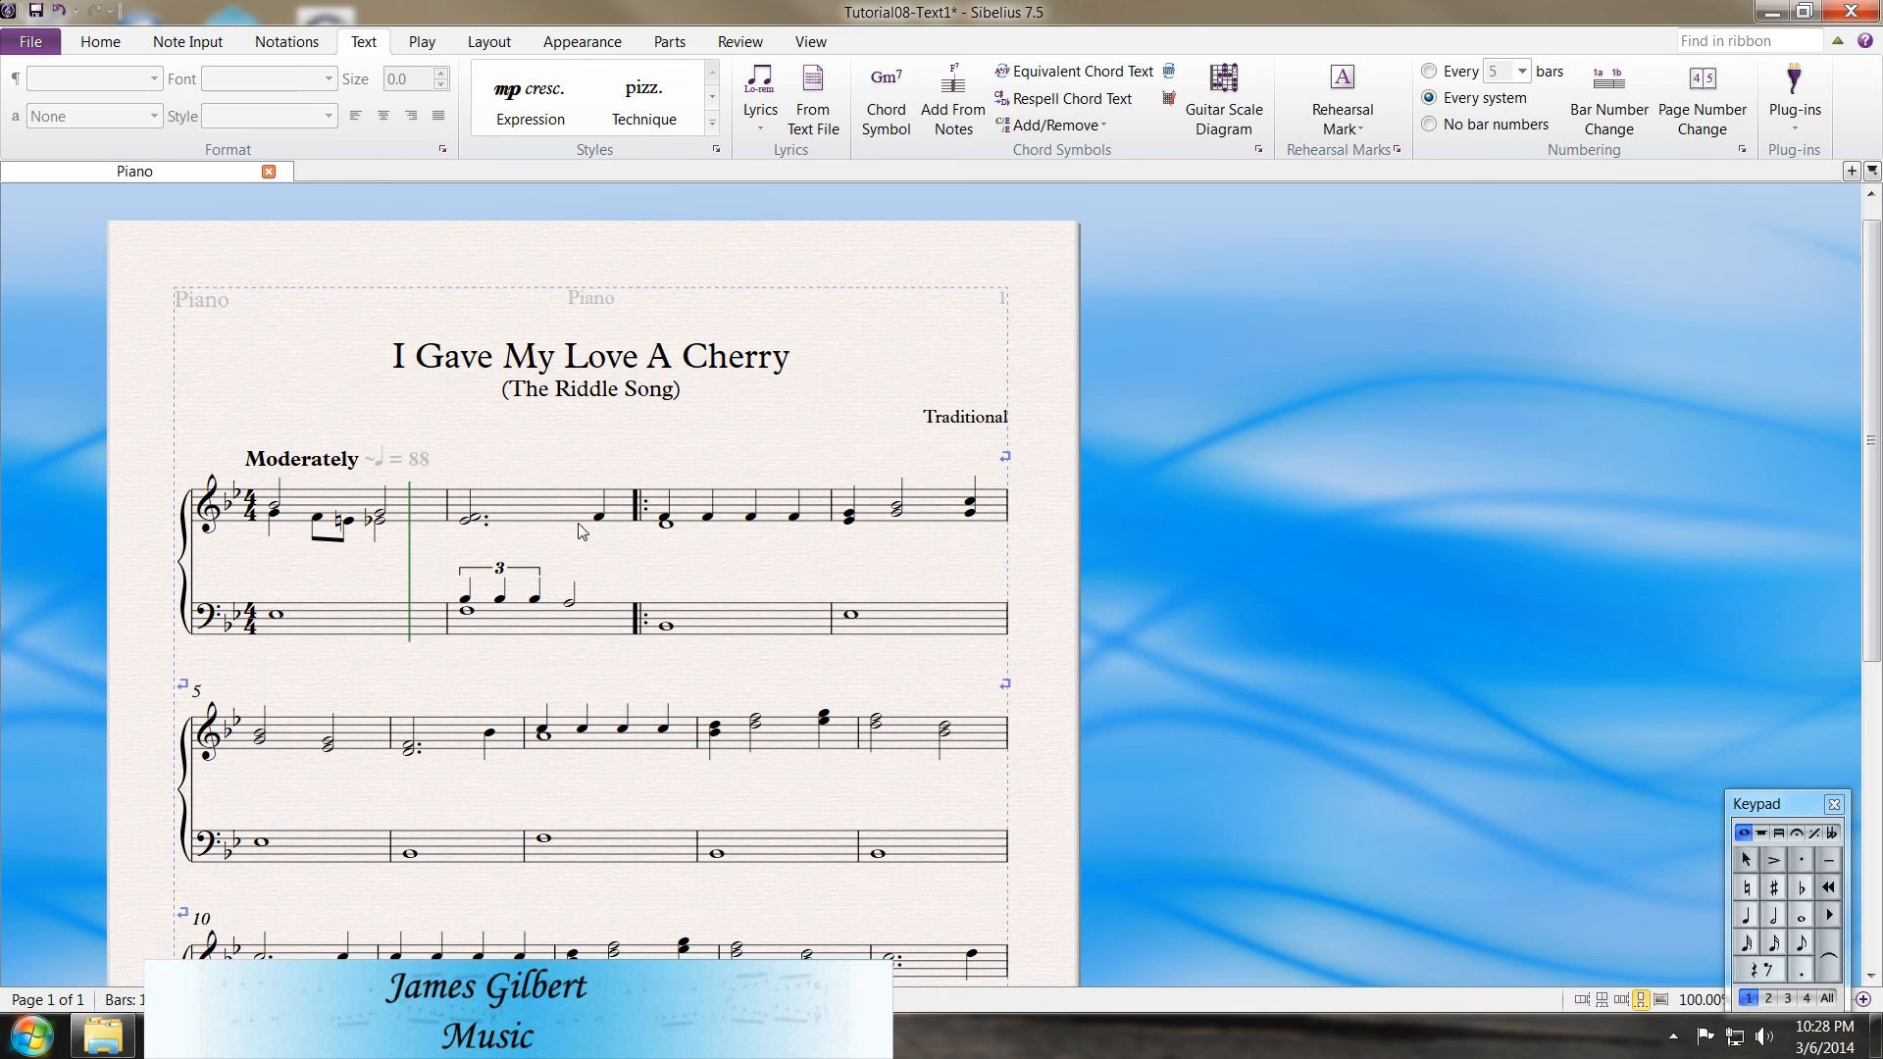
Nudge the title slightly upward and set the Title text style's horizontal position to align to the left of the page
{"action": "left_click", "coordinate": [581, 361]}
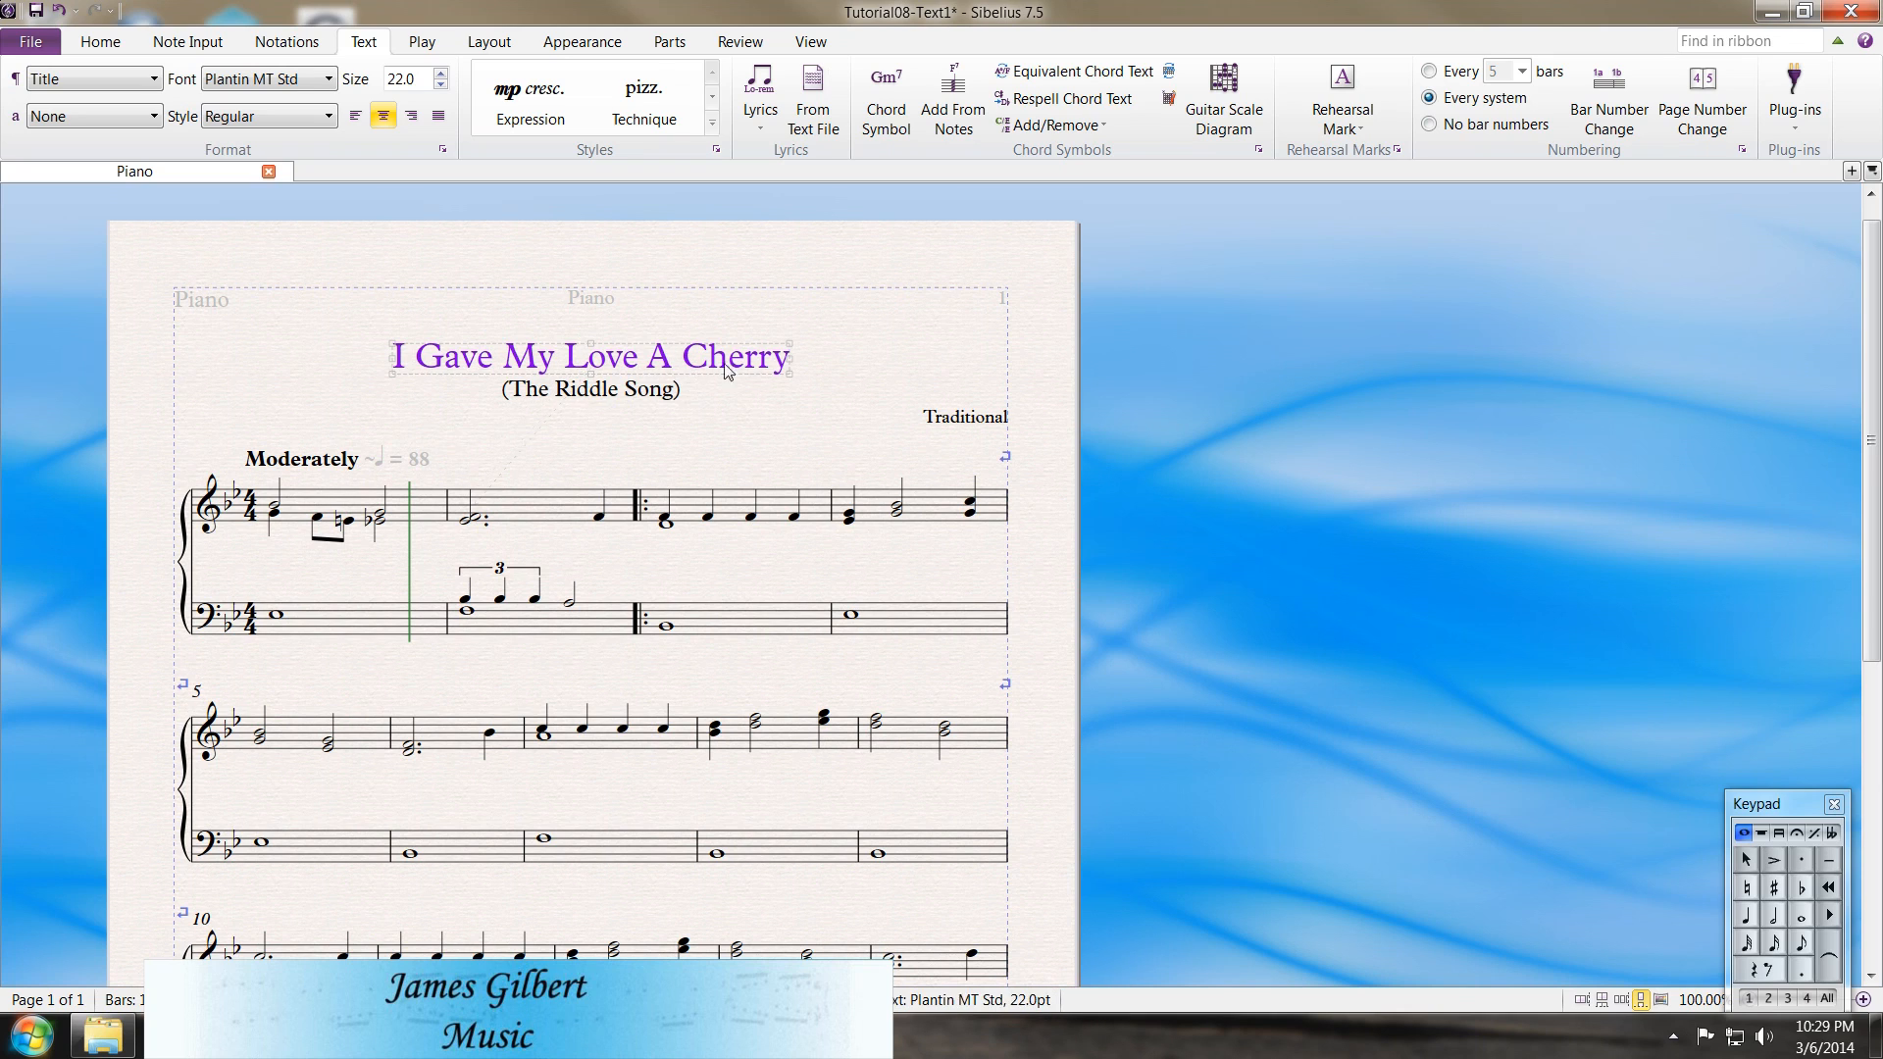
{"action": "mouse_move", "coordinate": [593, 363]}
{"action": "left_mouse_down"}
{"action": "mouse_move", "coordinate": [597, 322]}
{"action": "mouse_move", "coordinate": [596, 355]}
{"action": "left_mouse_up"}
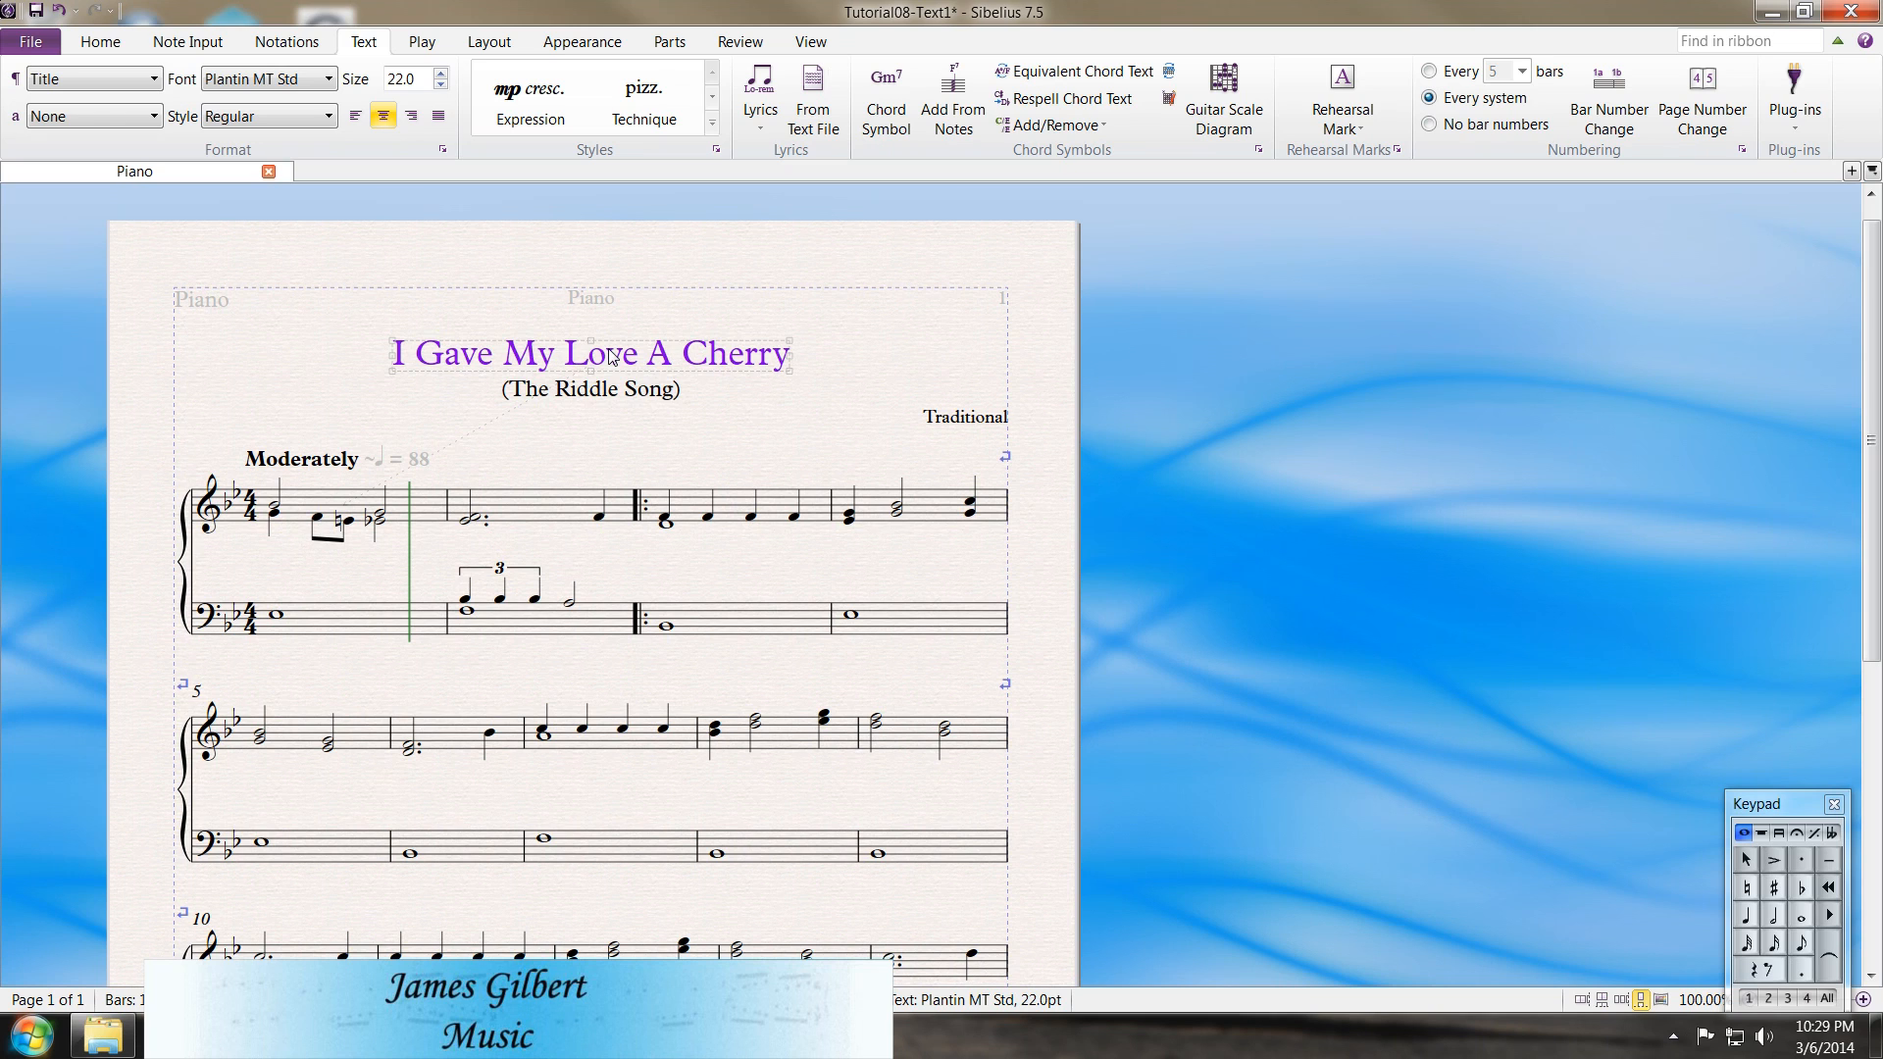
{"action": "key", "text": "ctrl+shift+alt+t"}
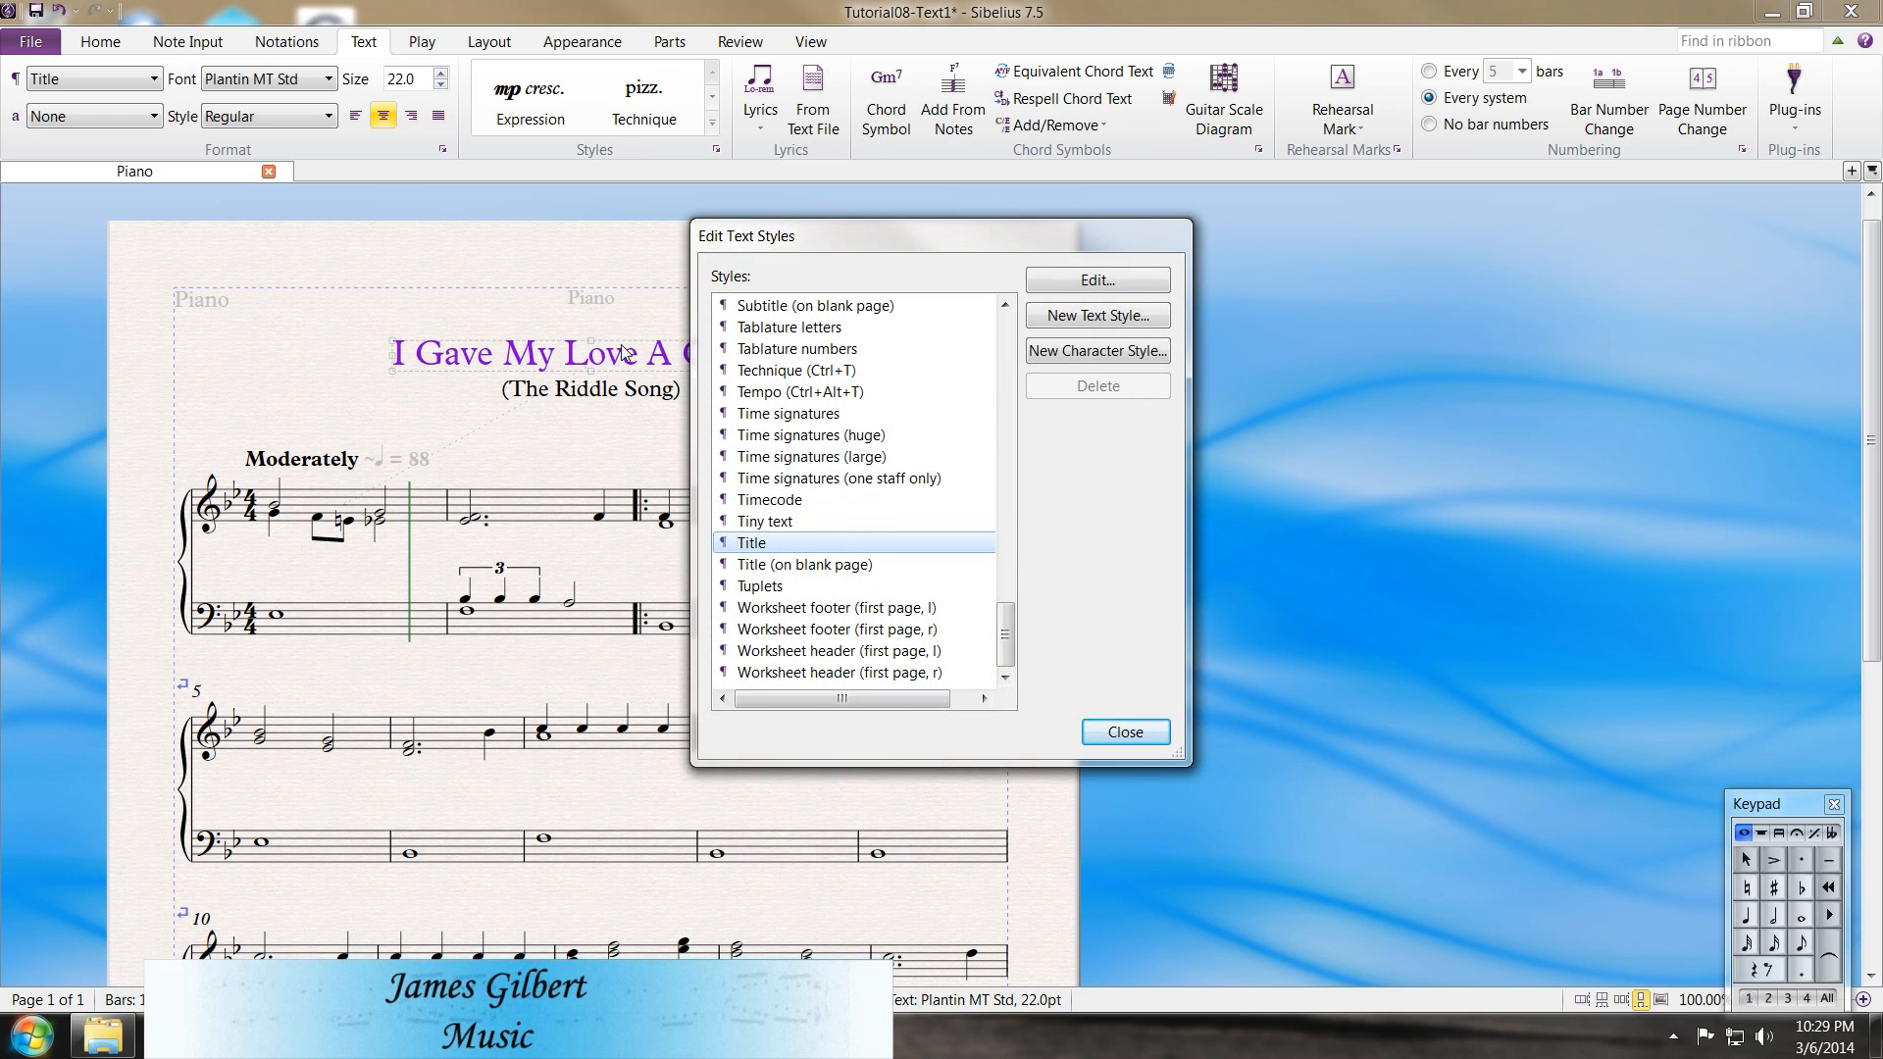
{"action": "left_click", "coordinate": [1097, 281]}
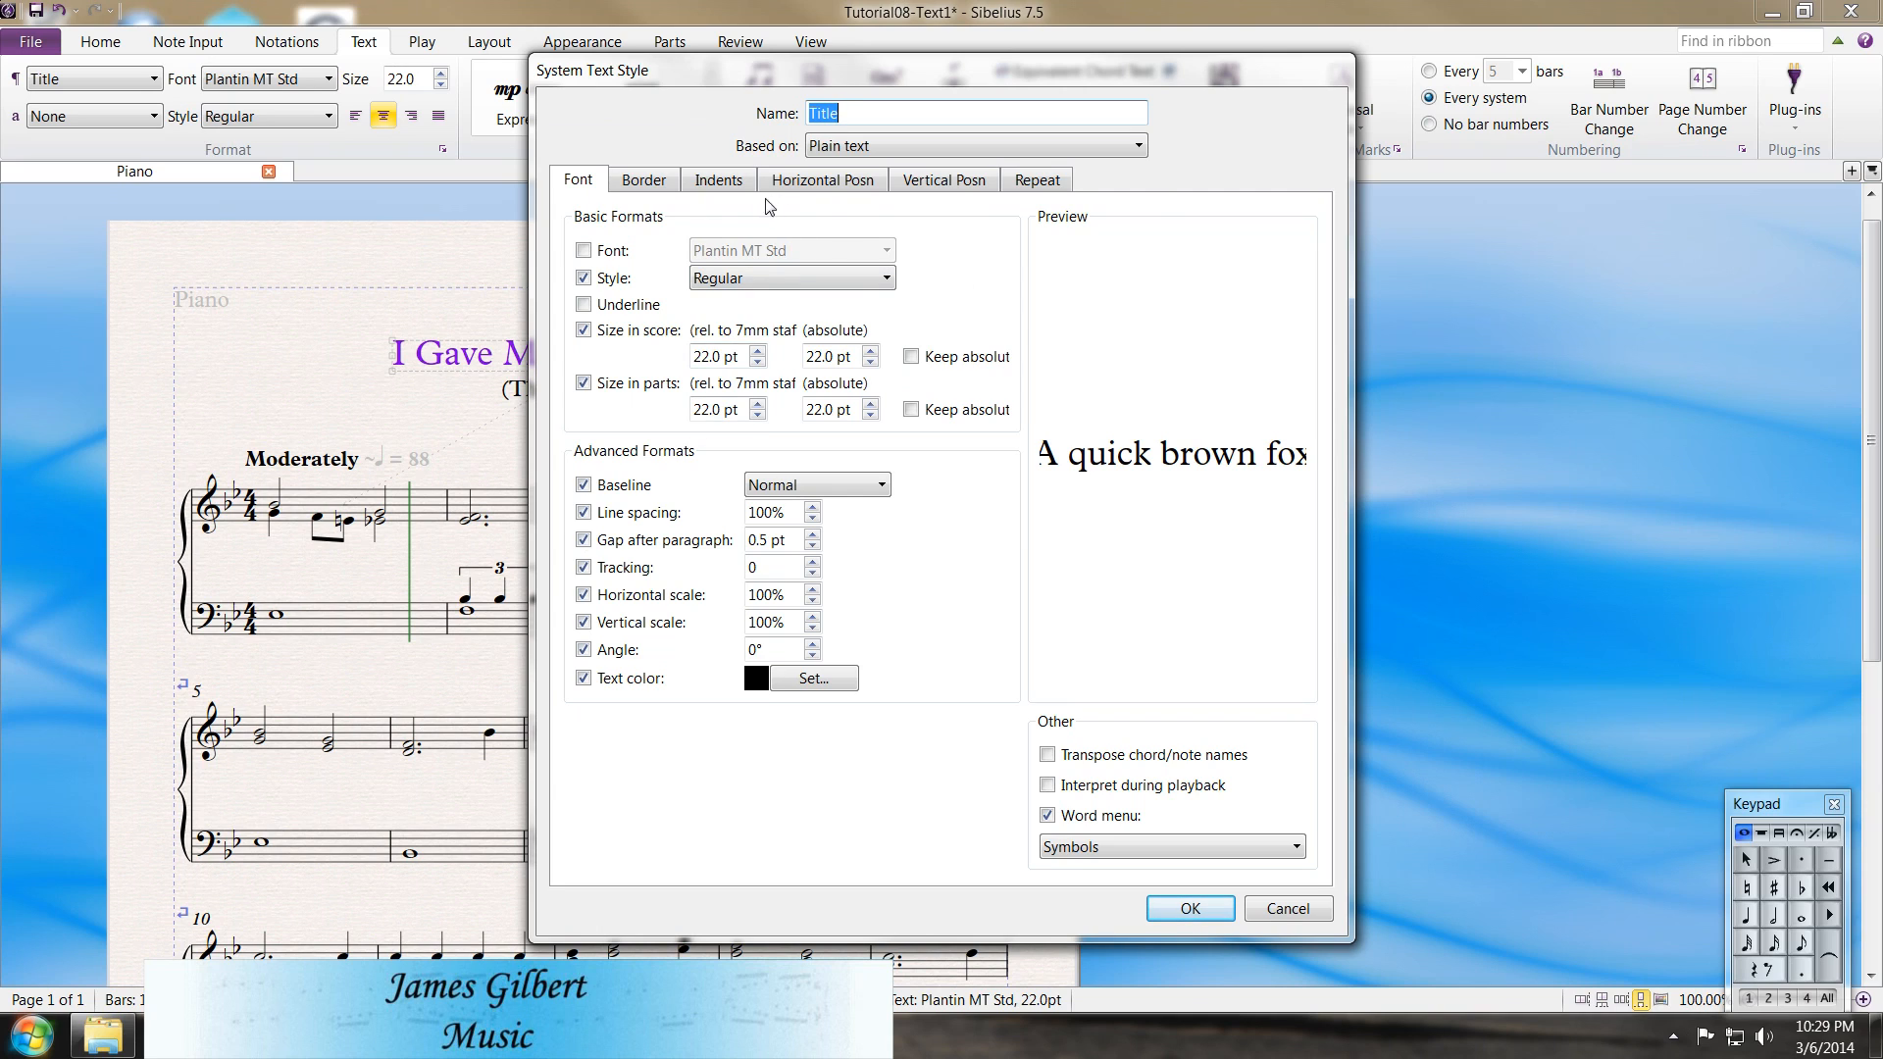
{"action": "left_click", "coordinate": [807, 184]}
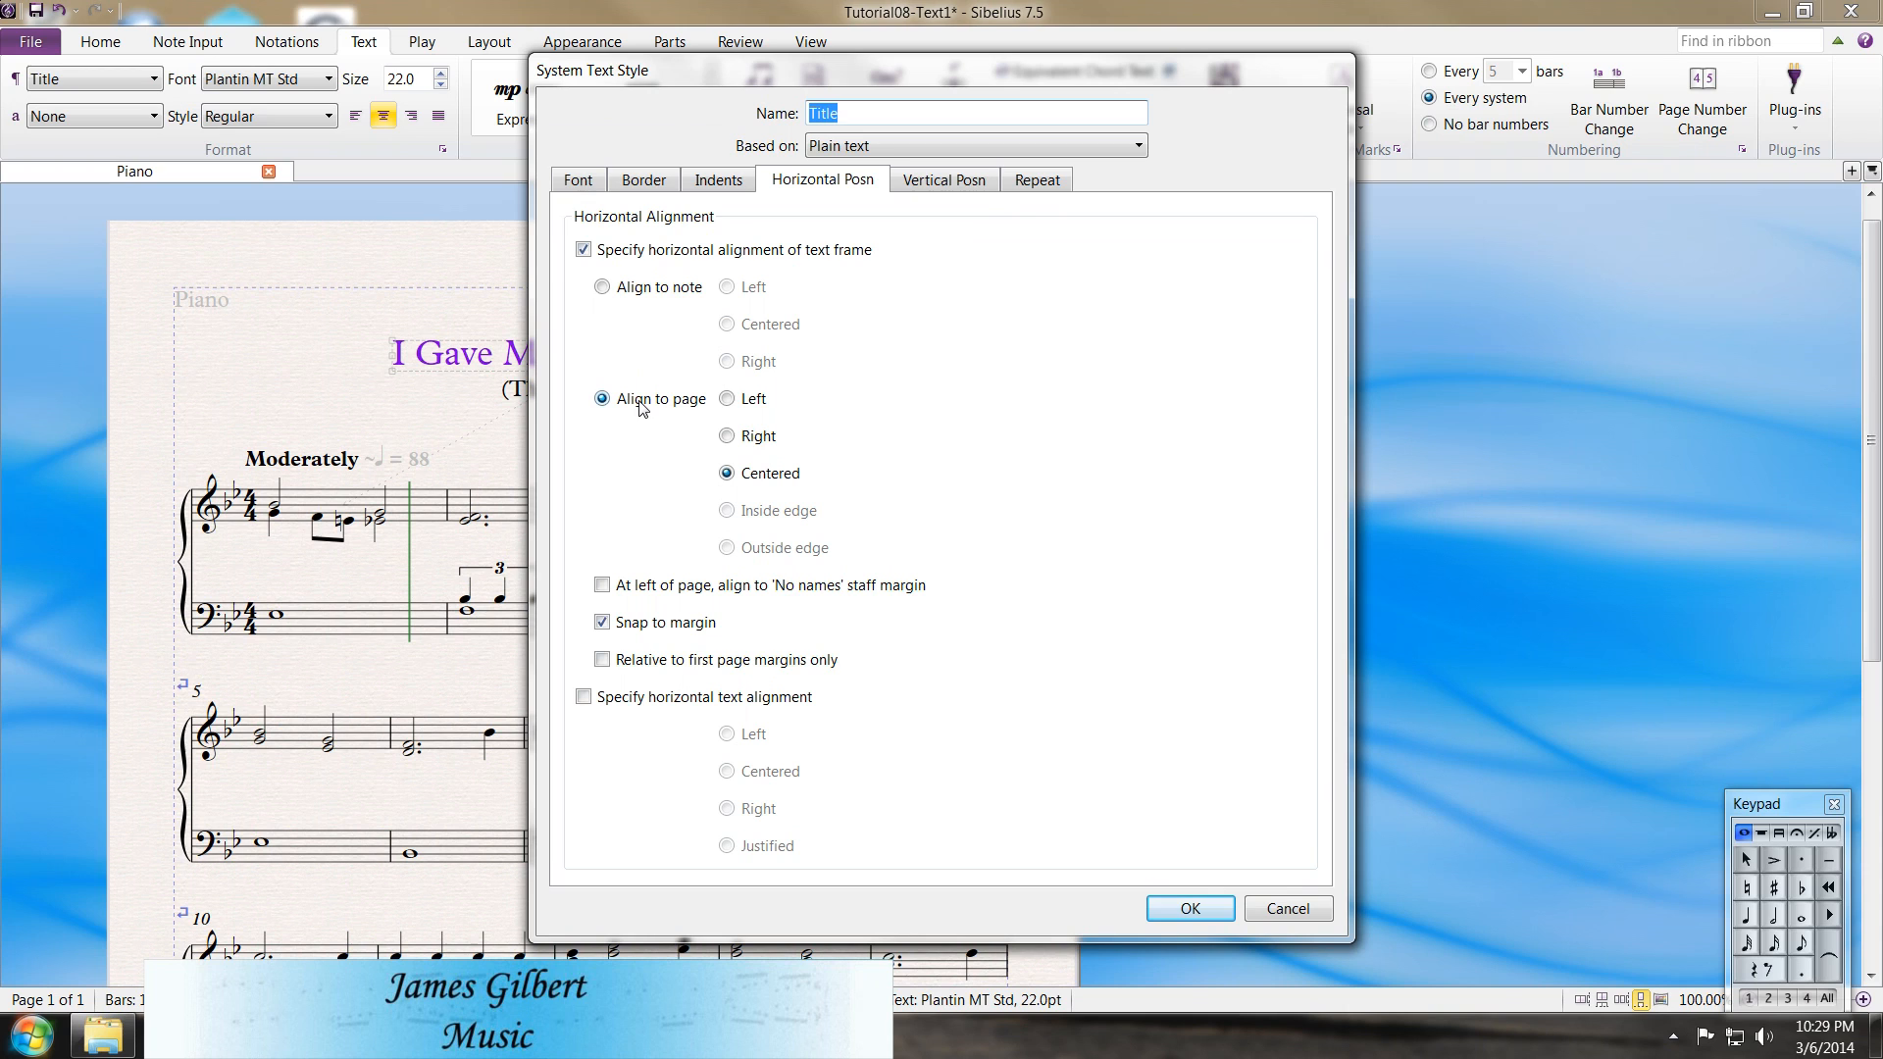
{"action": "left_click", "coordinate": [727, 399]}
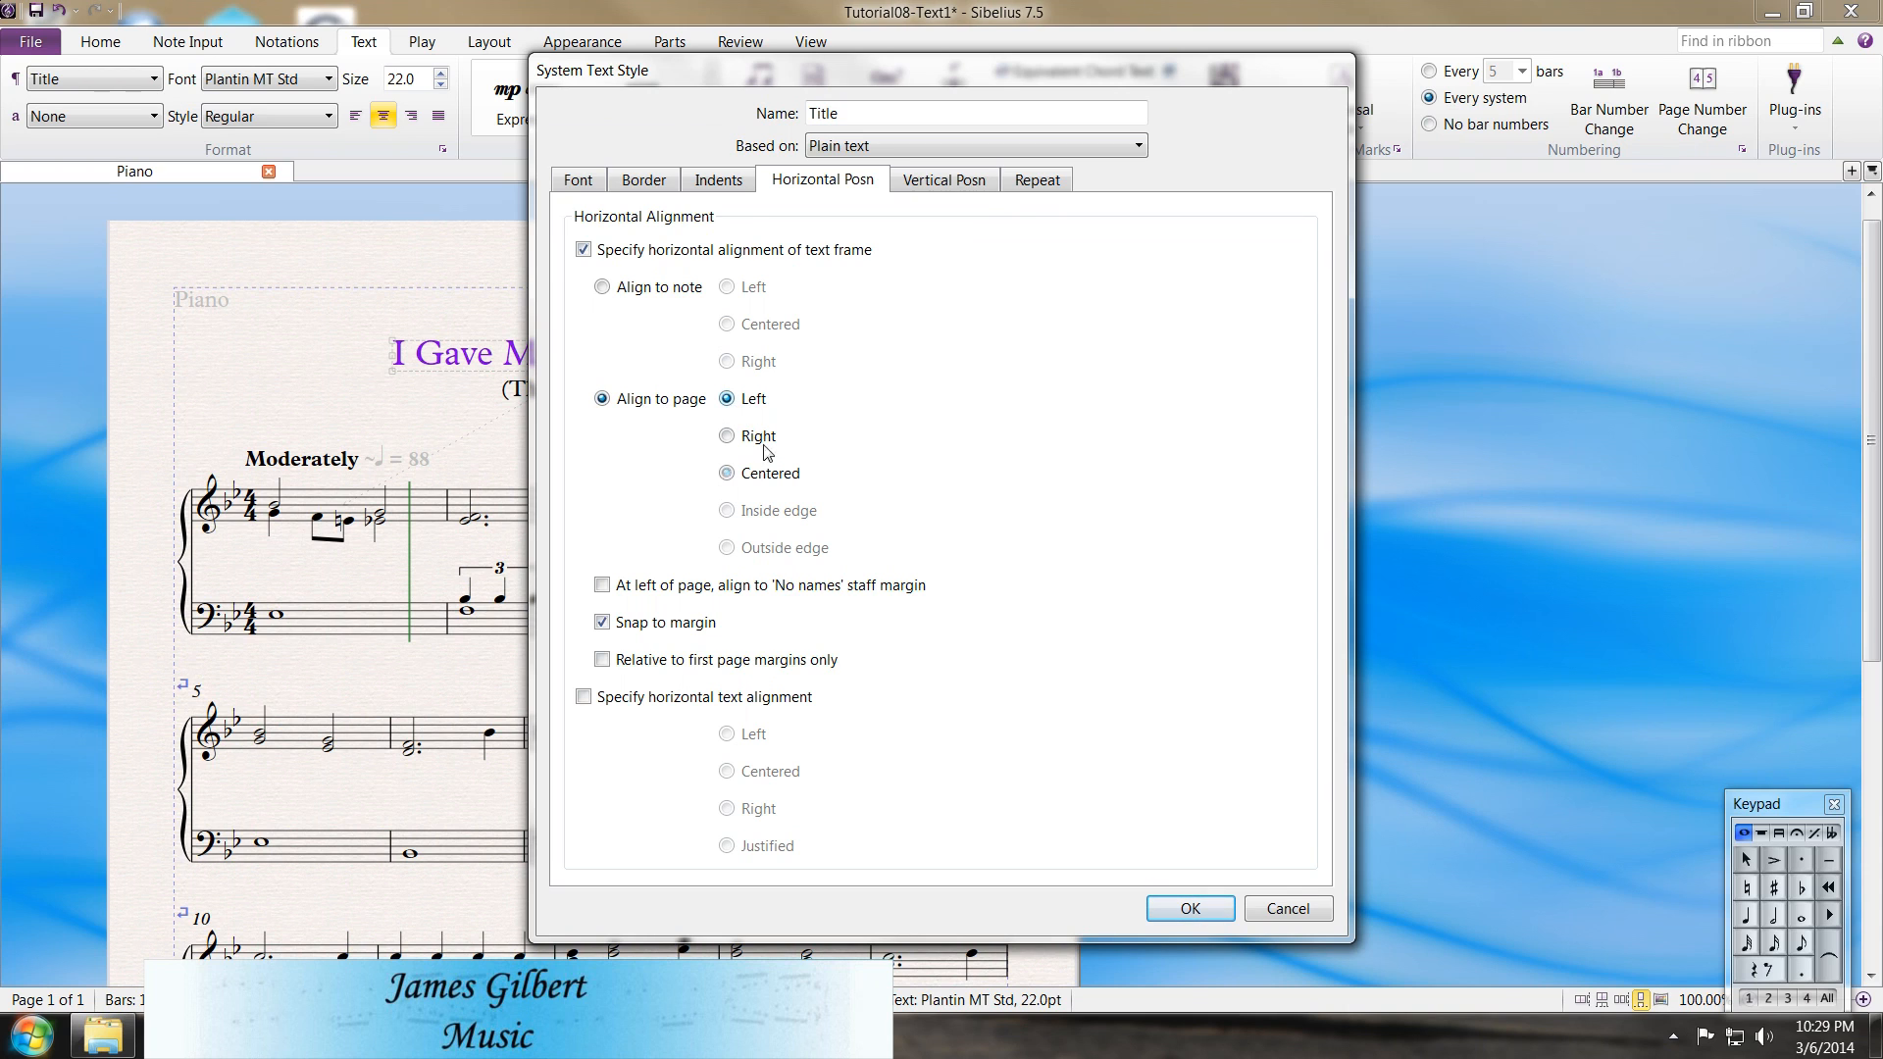
{"action": "left_click", "coordinate": [1178, 910]}
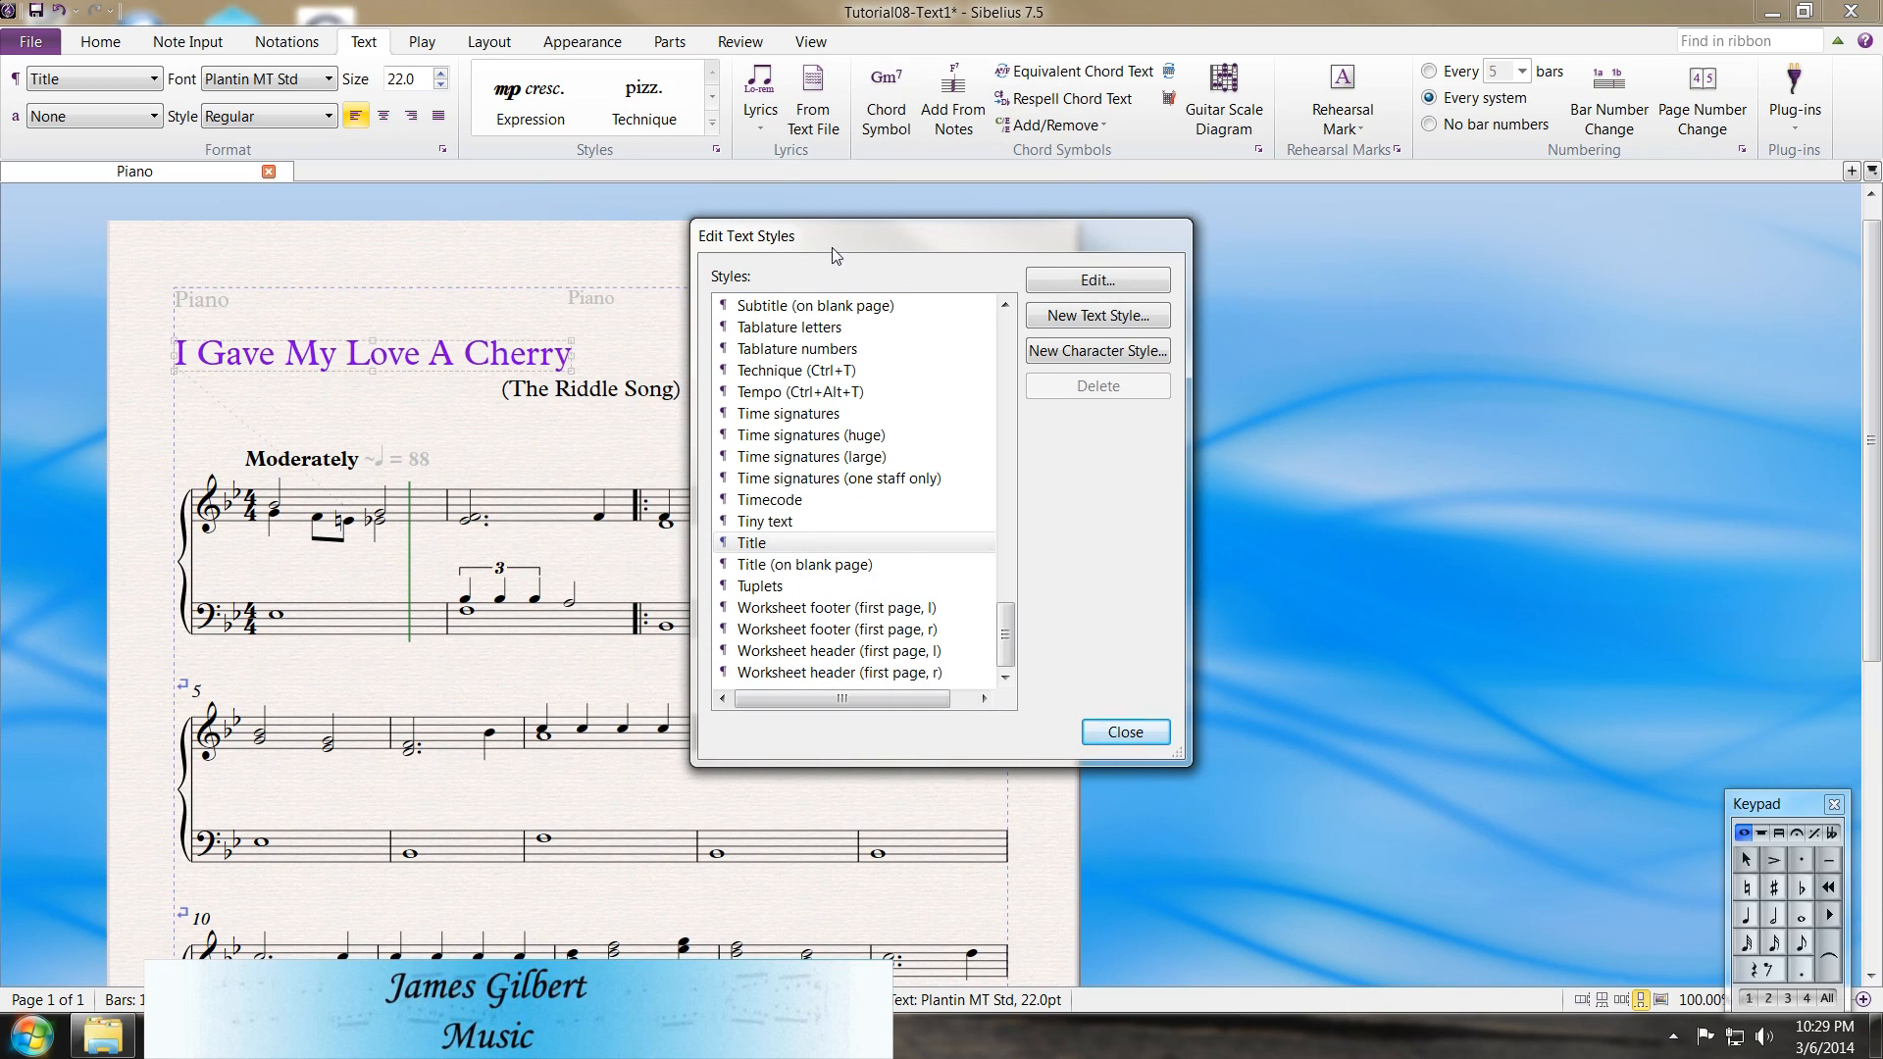
{"action": "left_click_drag", "start_coordinate": [832, 249], "coordinate": [604, 284]}
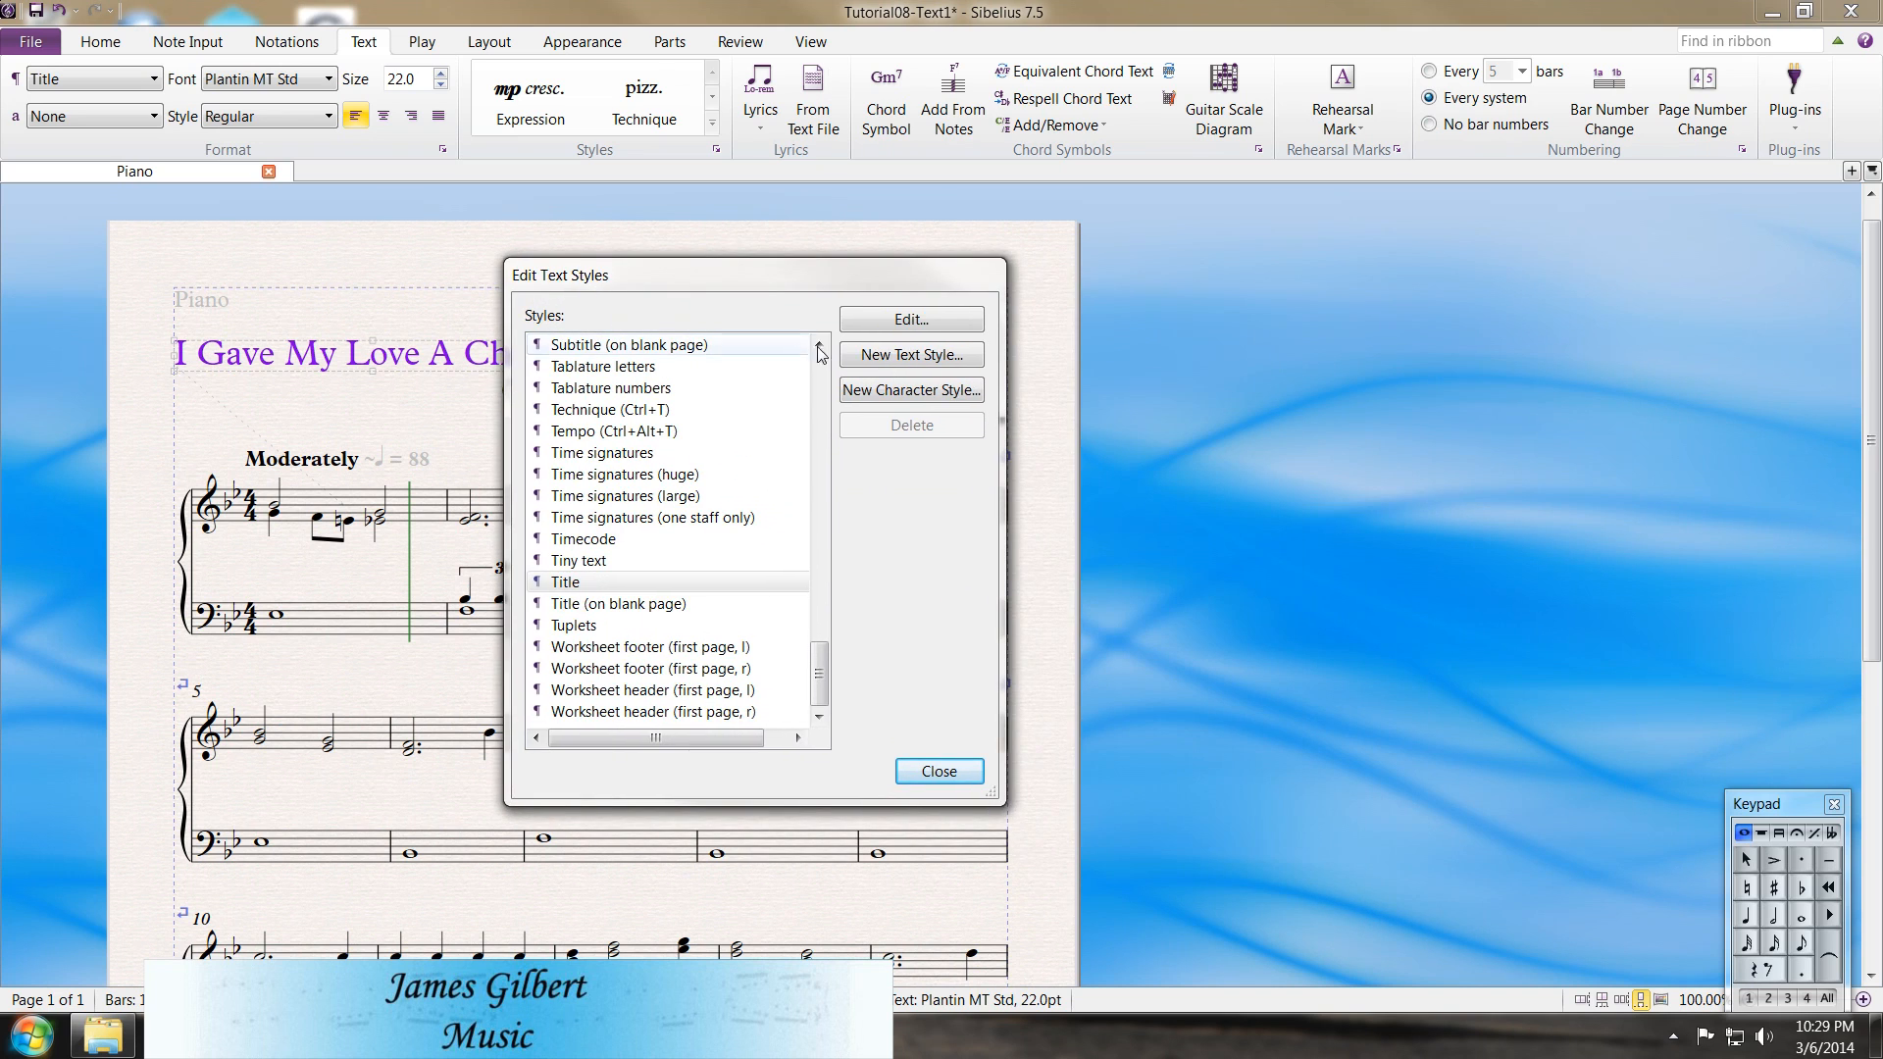
Look through the gallery of available text styles and review the score pages
{"action": "left_click", "coordinate": [894, 324]}
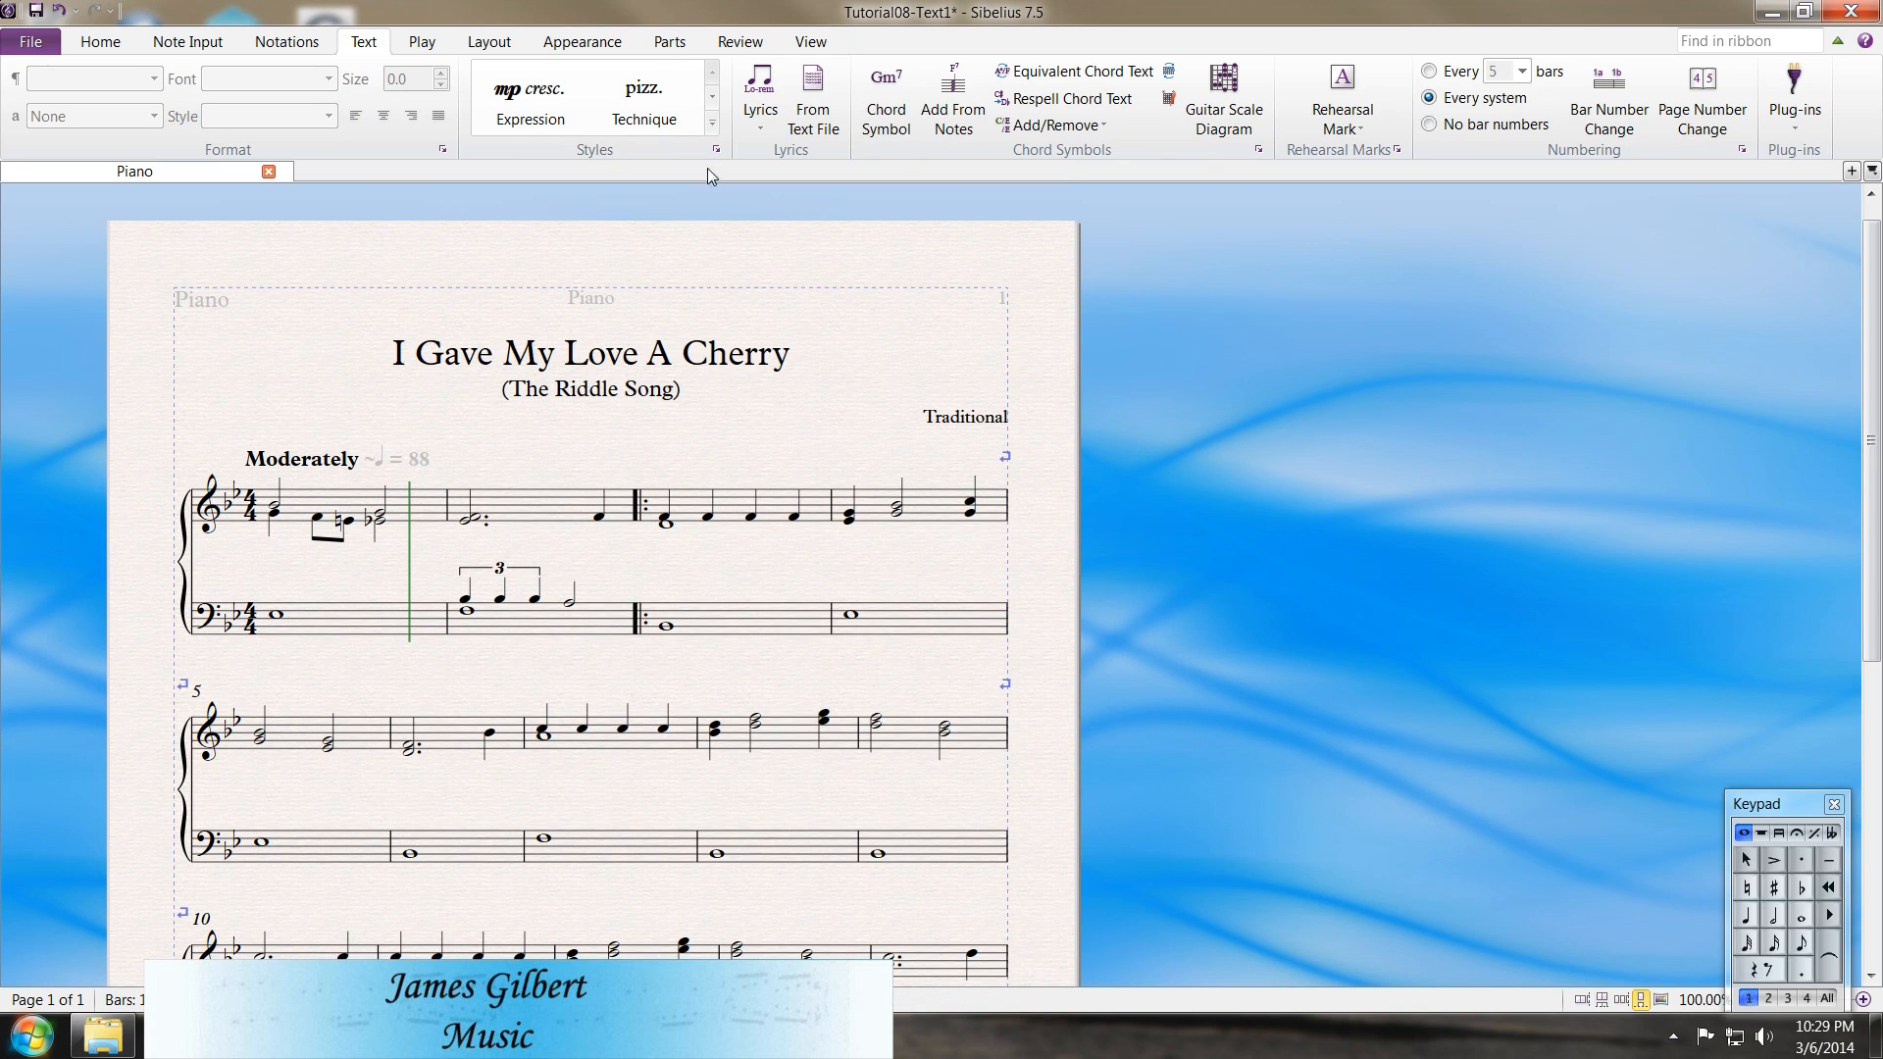
{"action": "left_click", "coordinate": [712, 123]}
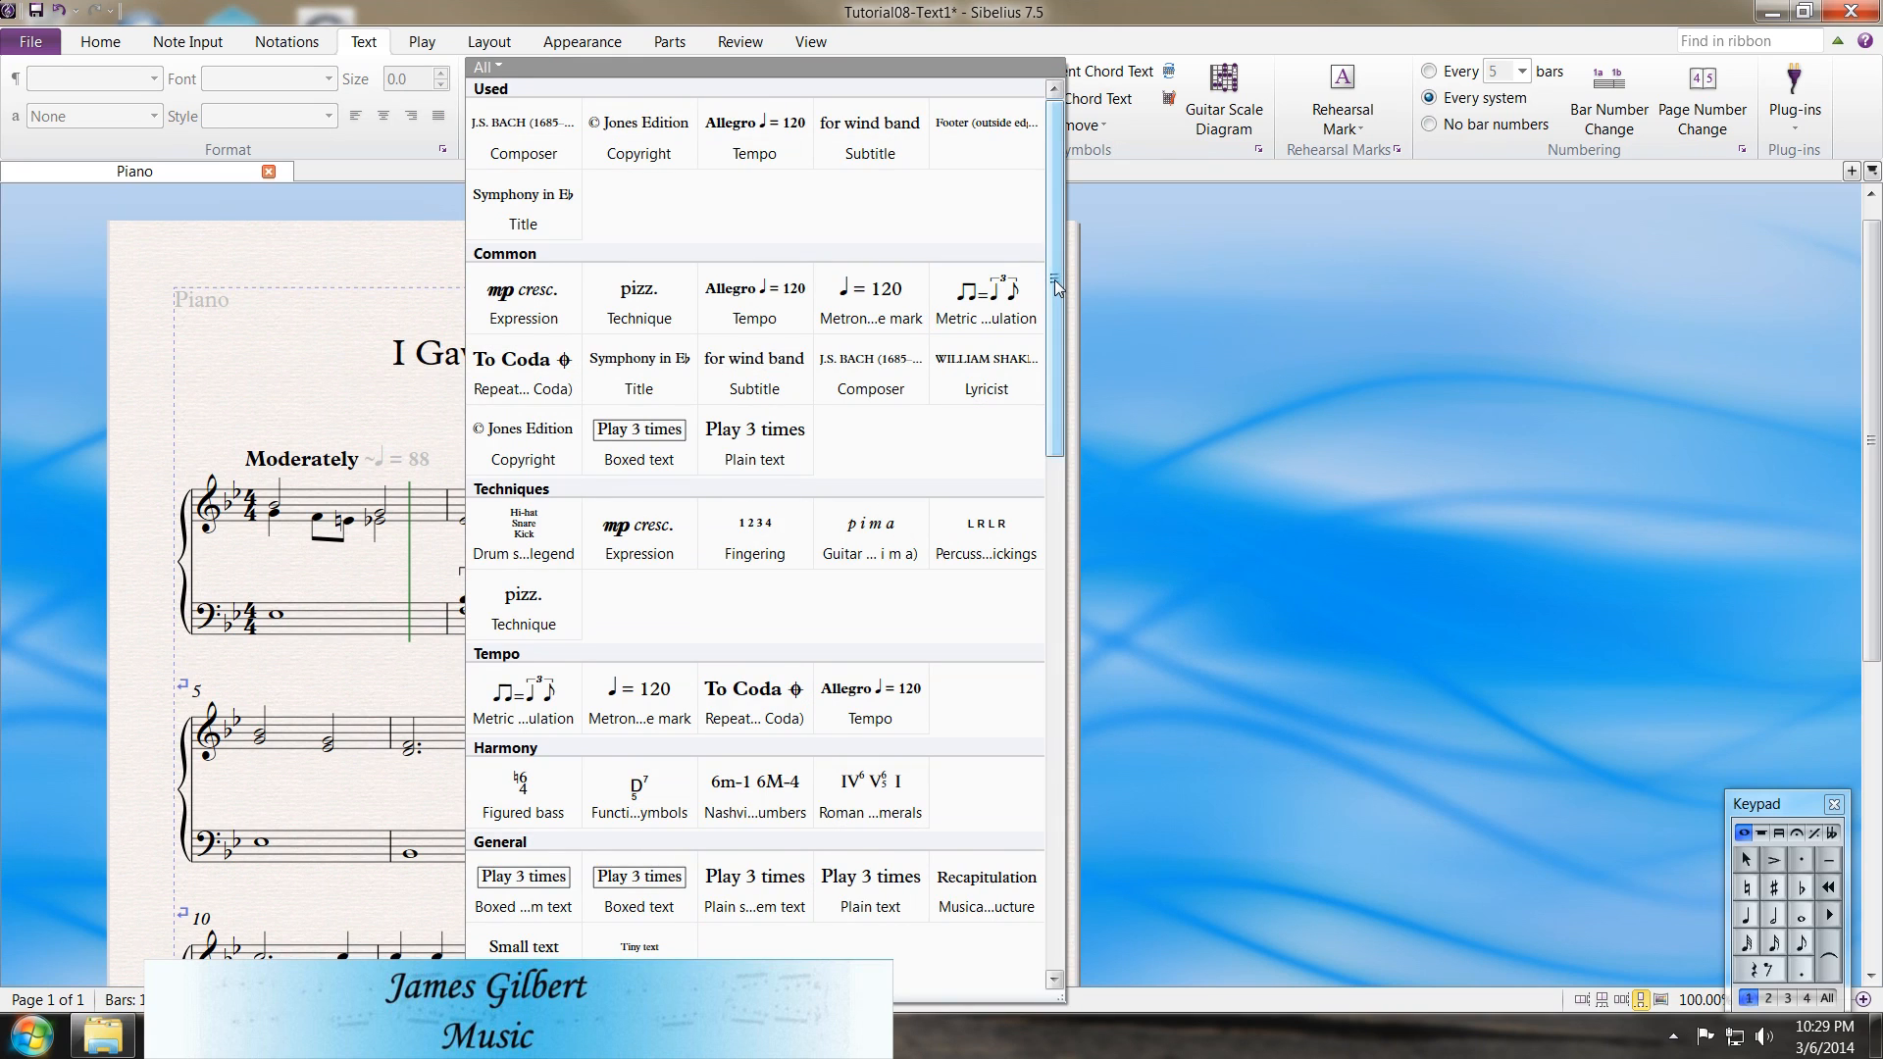
{"action": "left_click_drag", "start_coordinate": [1054, 279], "coordinate": [1027, 752]}
{"action": "scroll", "coordinate": [1027, 778], "scroll_direction": "up", "scroll_amount": 10}
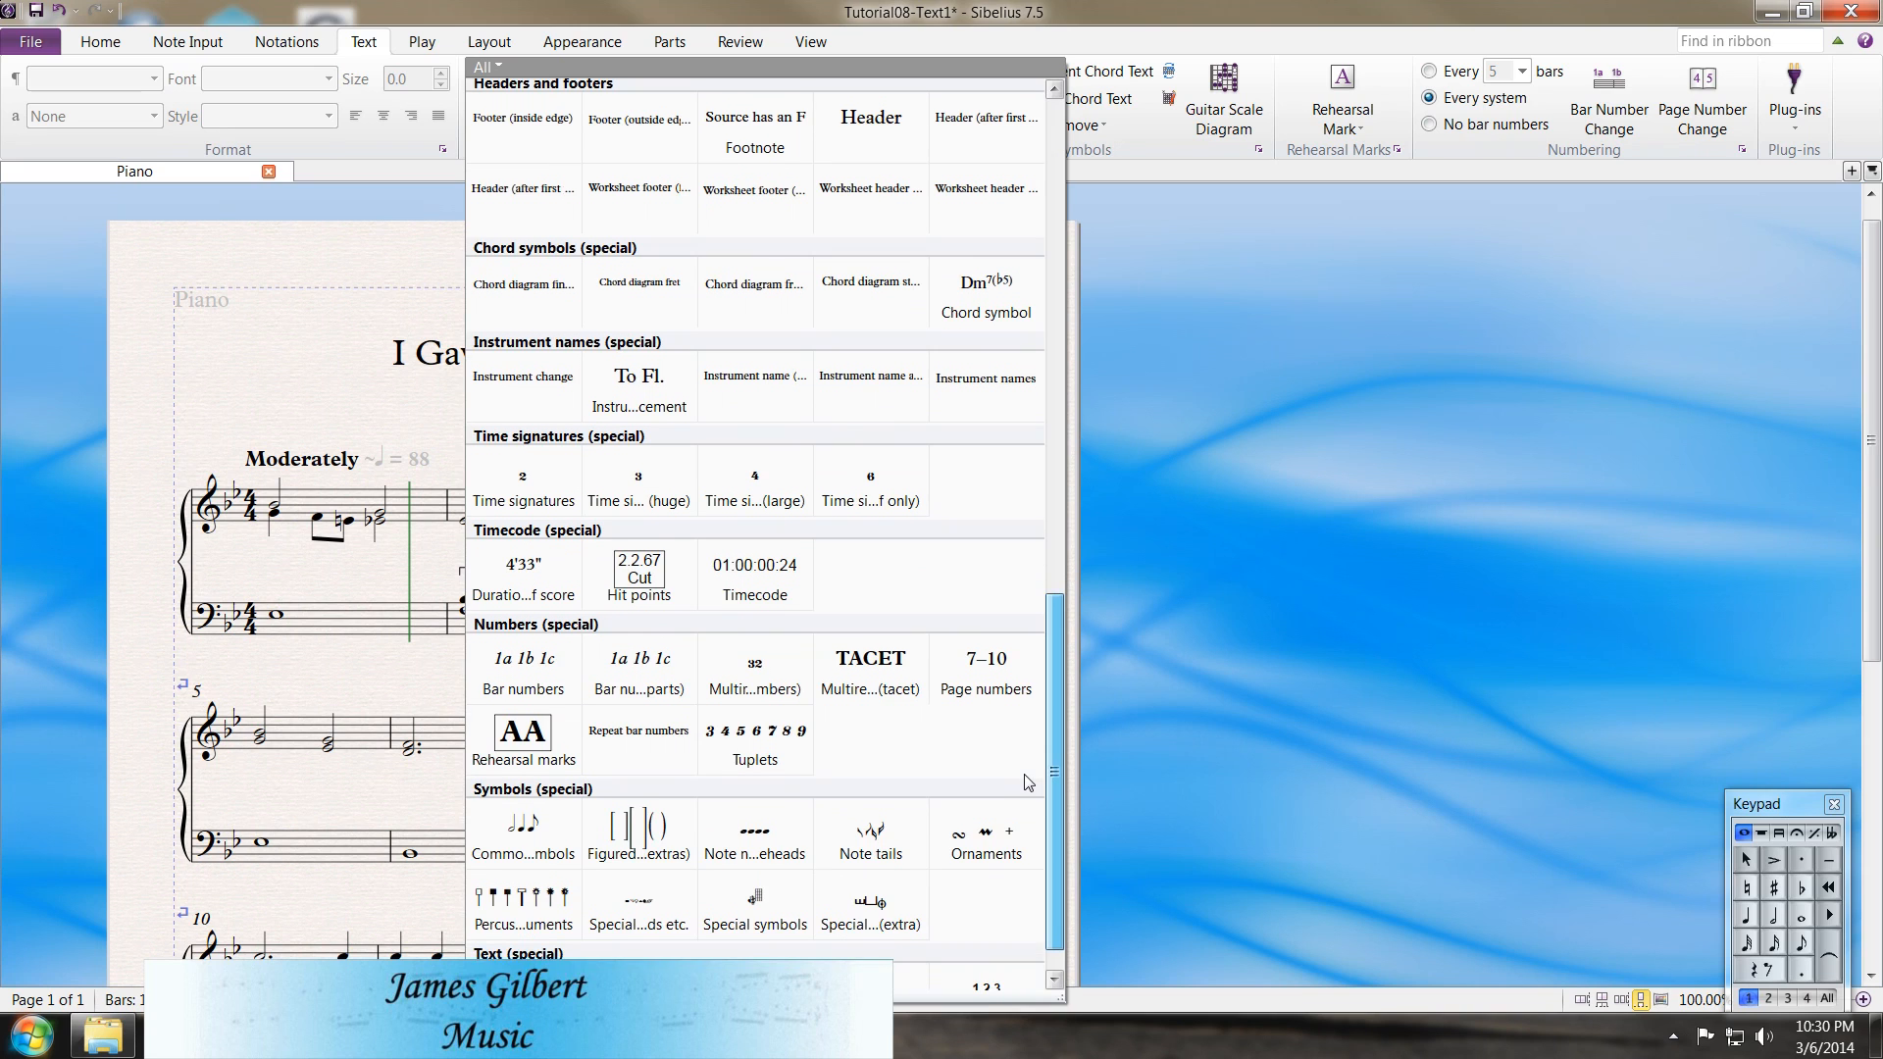
{"action": "left_click", "coordinate": [497, 601]}
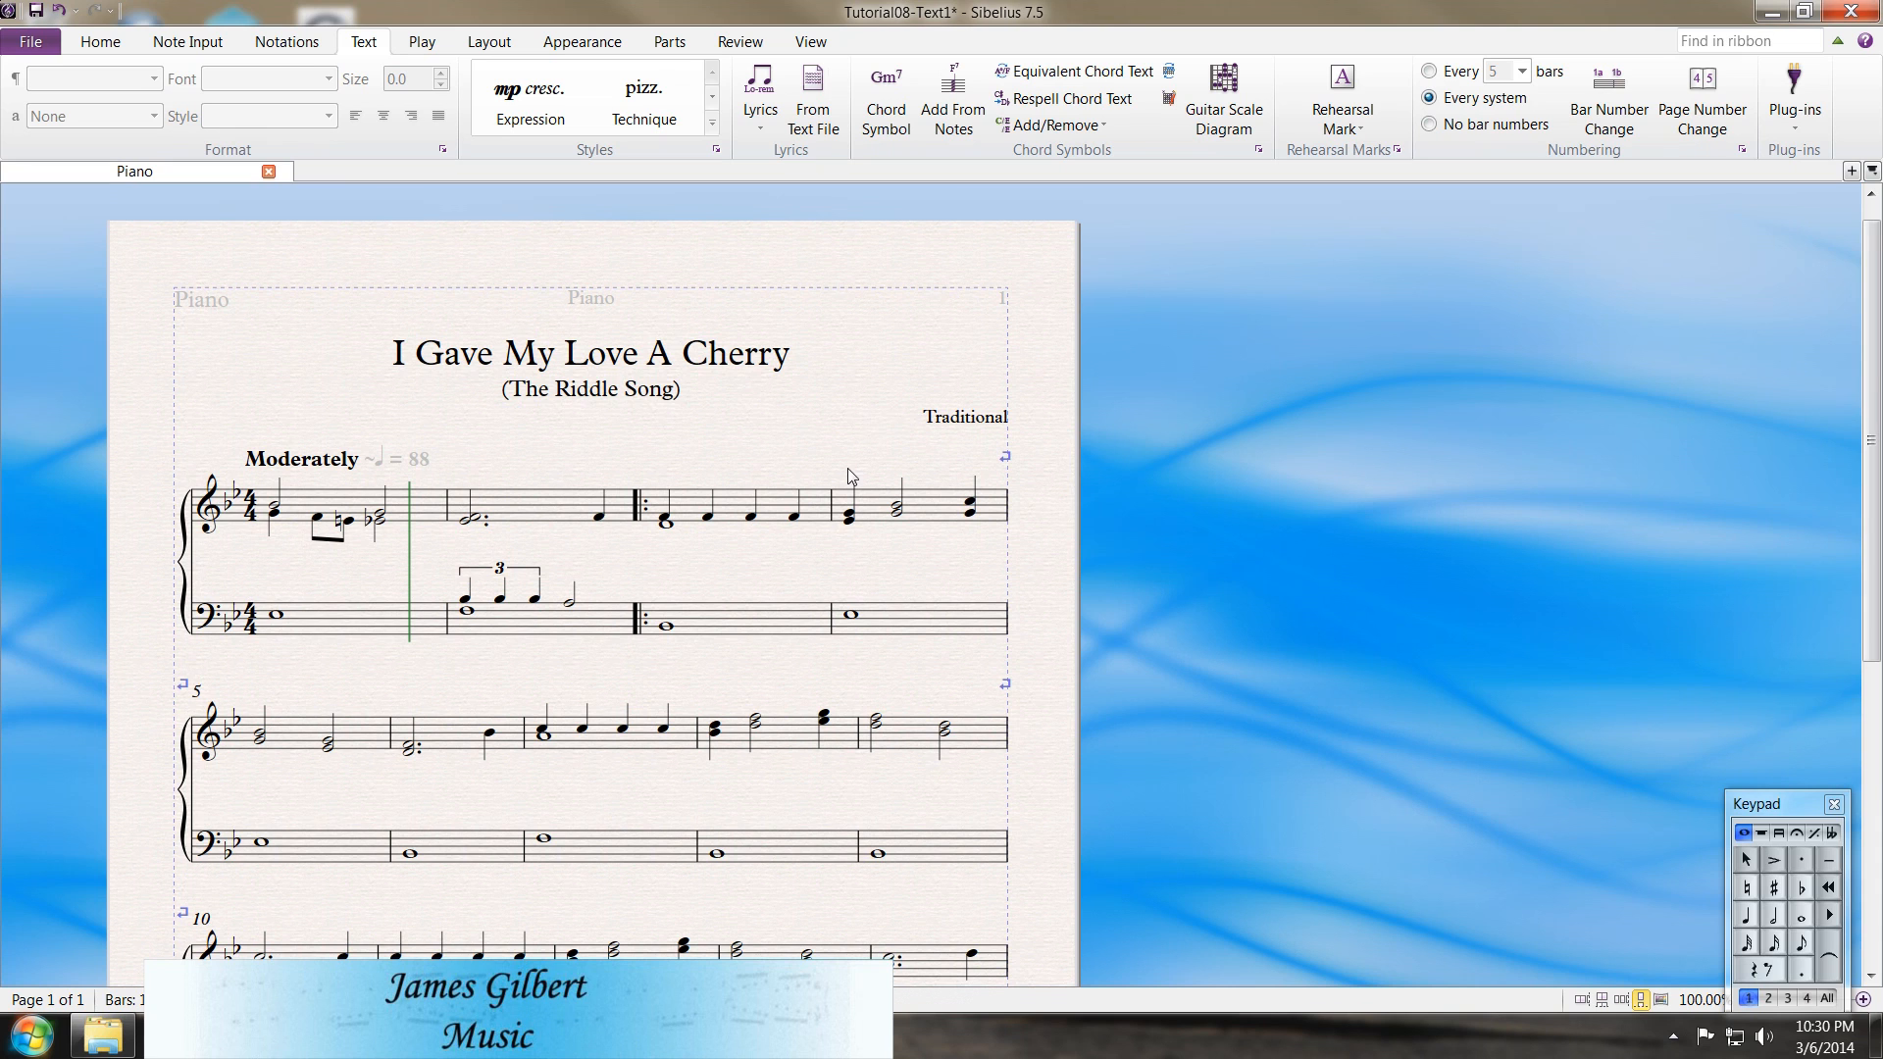
{"action": "scroll", "coordinate": [463, 725], "scroll_direction": "down", "scroll_amount": 5}
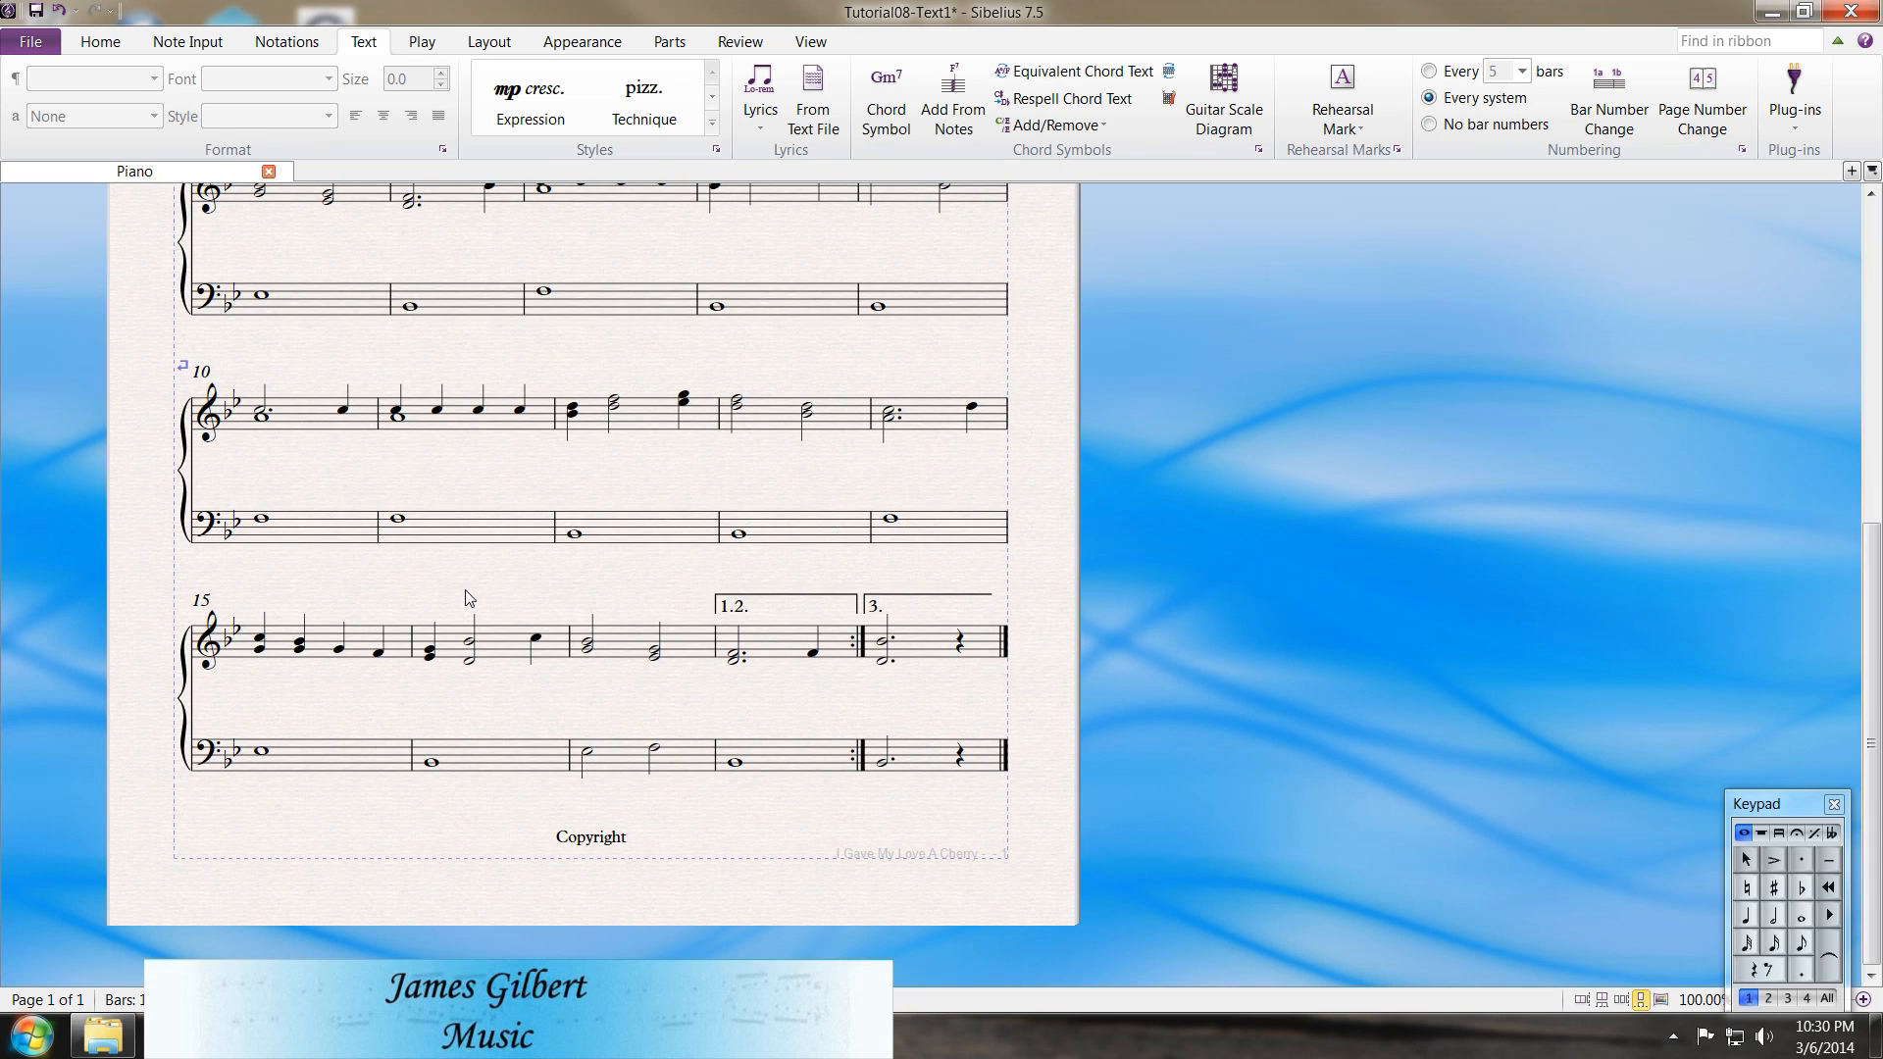
{"action": "scroll", "coordinate": [465, 591], "scroll_direction": "up", "scroll_amount": 3}
{"action": "scroll", "coordinate": [464, 590], "scroll_direction": "up", "scroll_amount": 3}
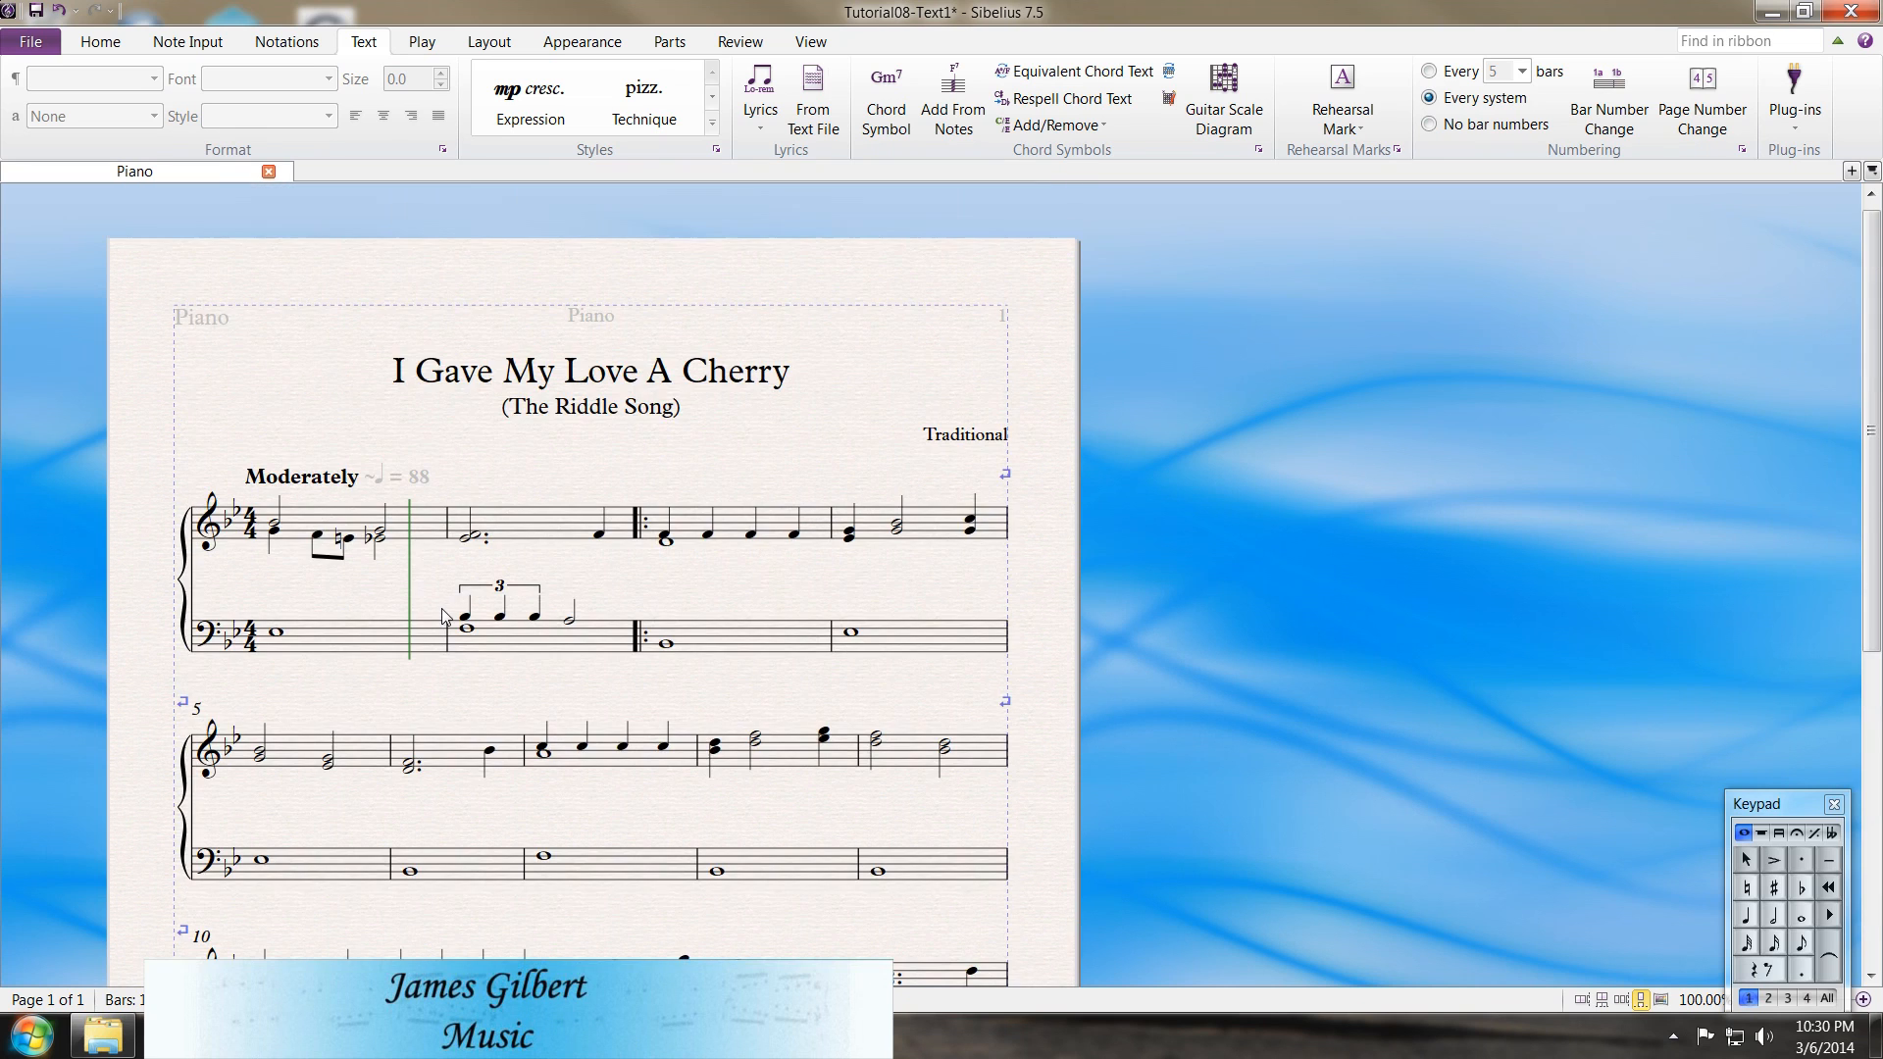
Add the dynamic "mf" as Expression text below the treble staff at the start of bar 1
{"action": "left_click", "coordinate": [295, 528]}
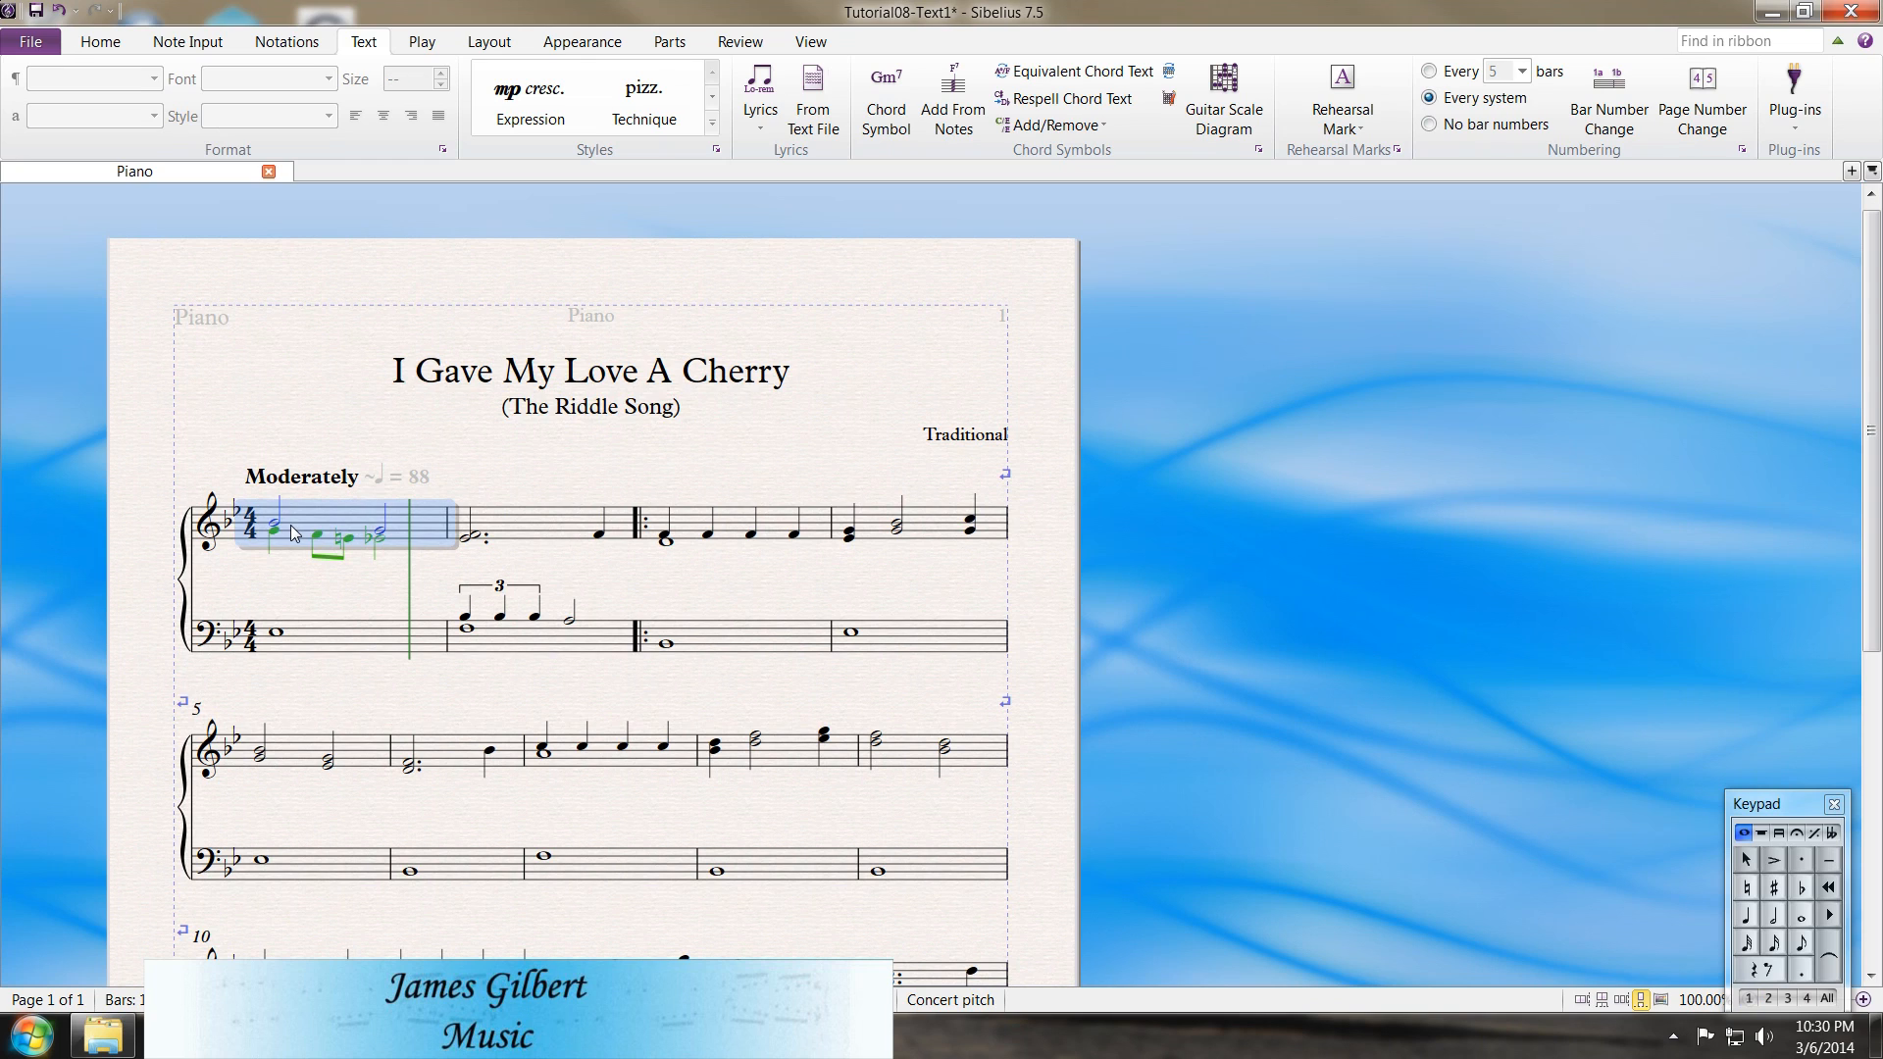
{"action": "left_click", "coordinate": [520, 98]}
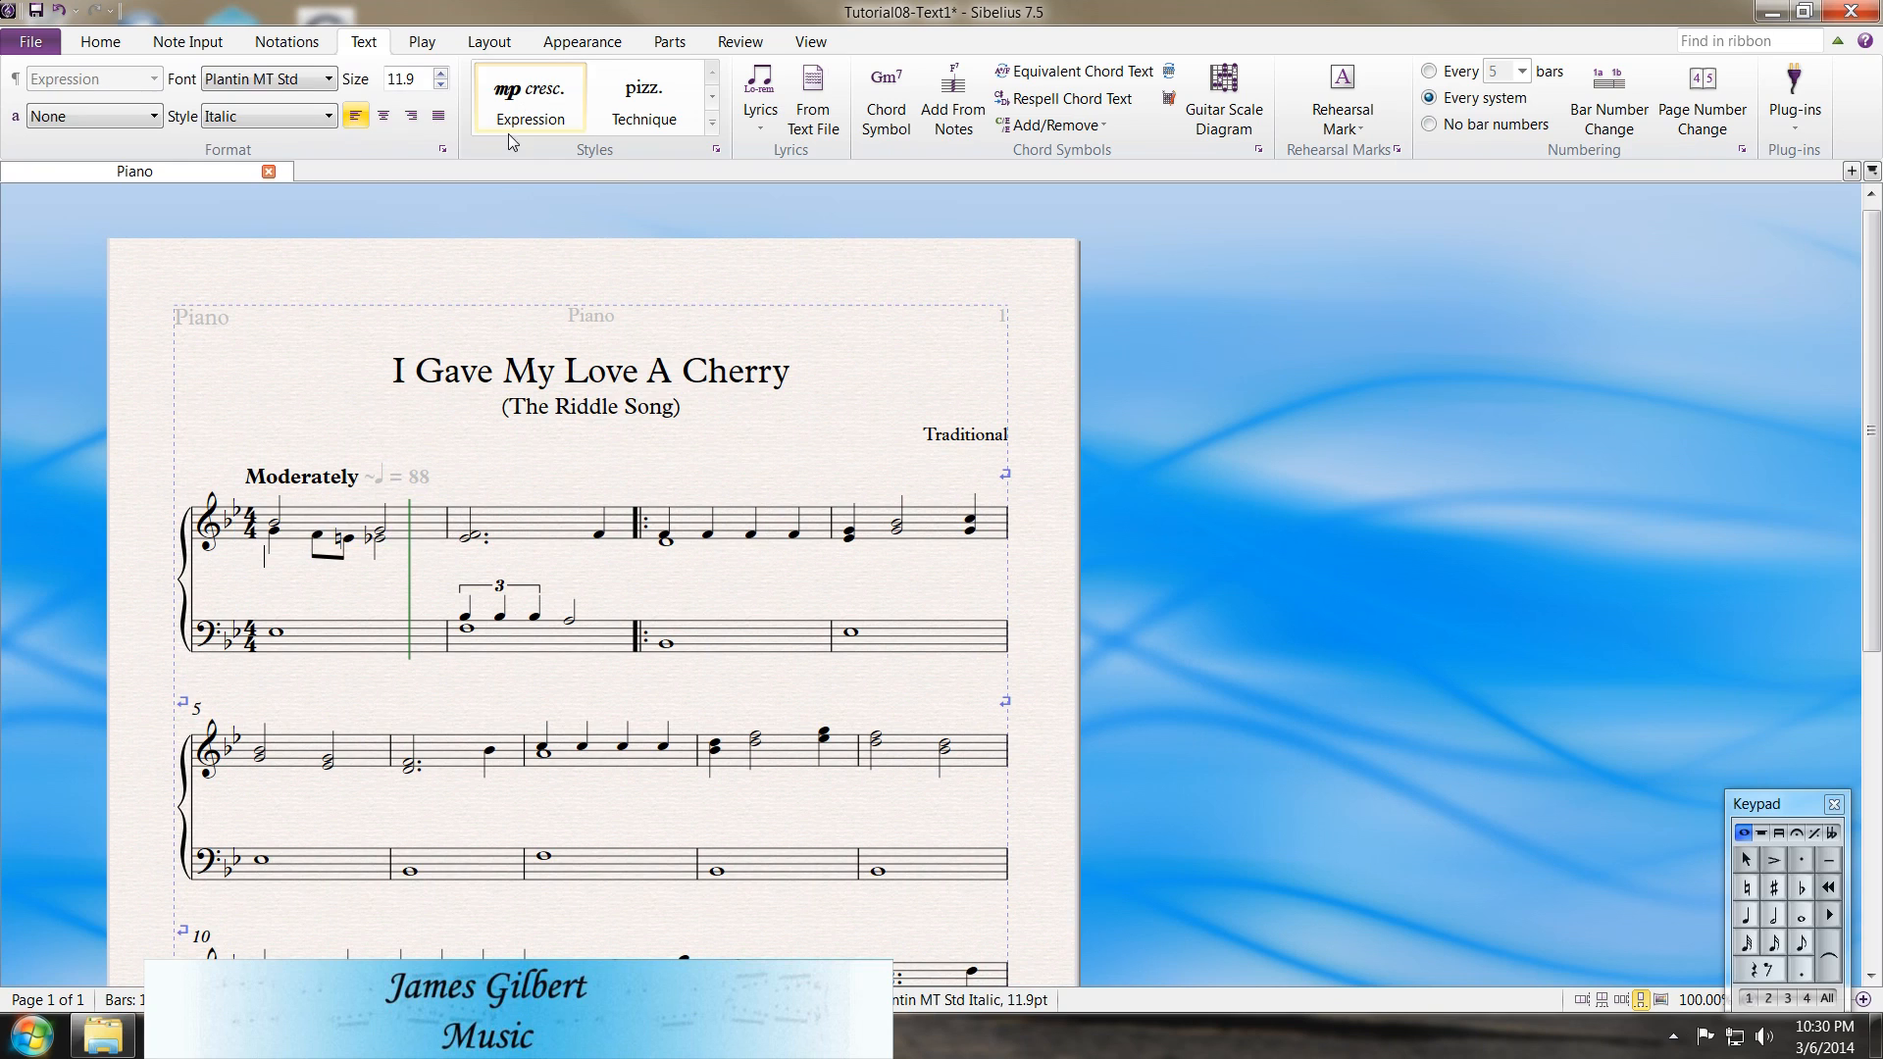
{"action": "right_click", "coordinate": [276, 566]}
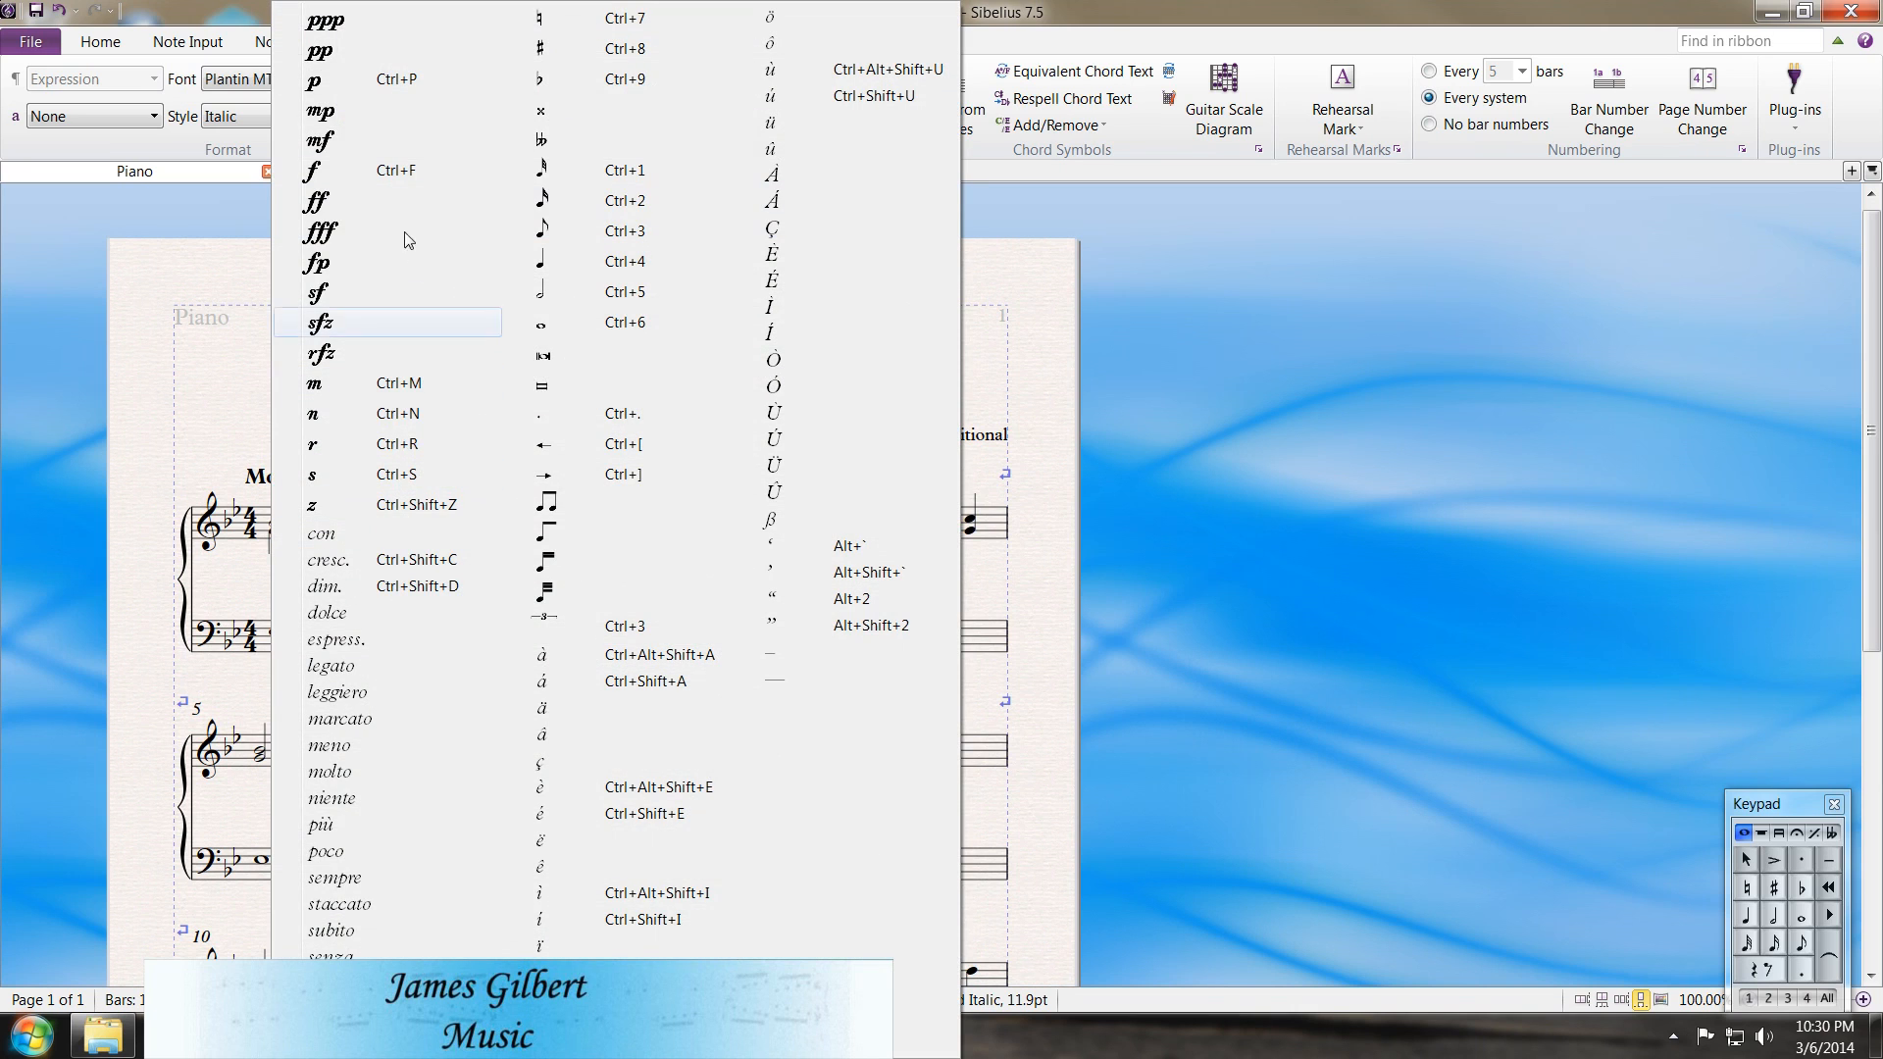
{"action": "key", "text": "Escape"}
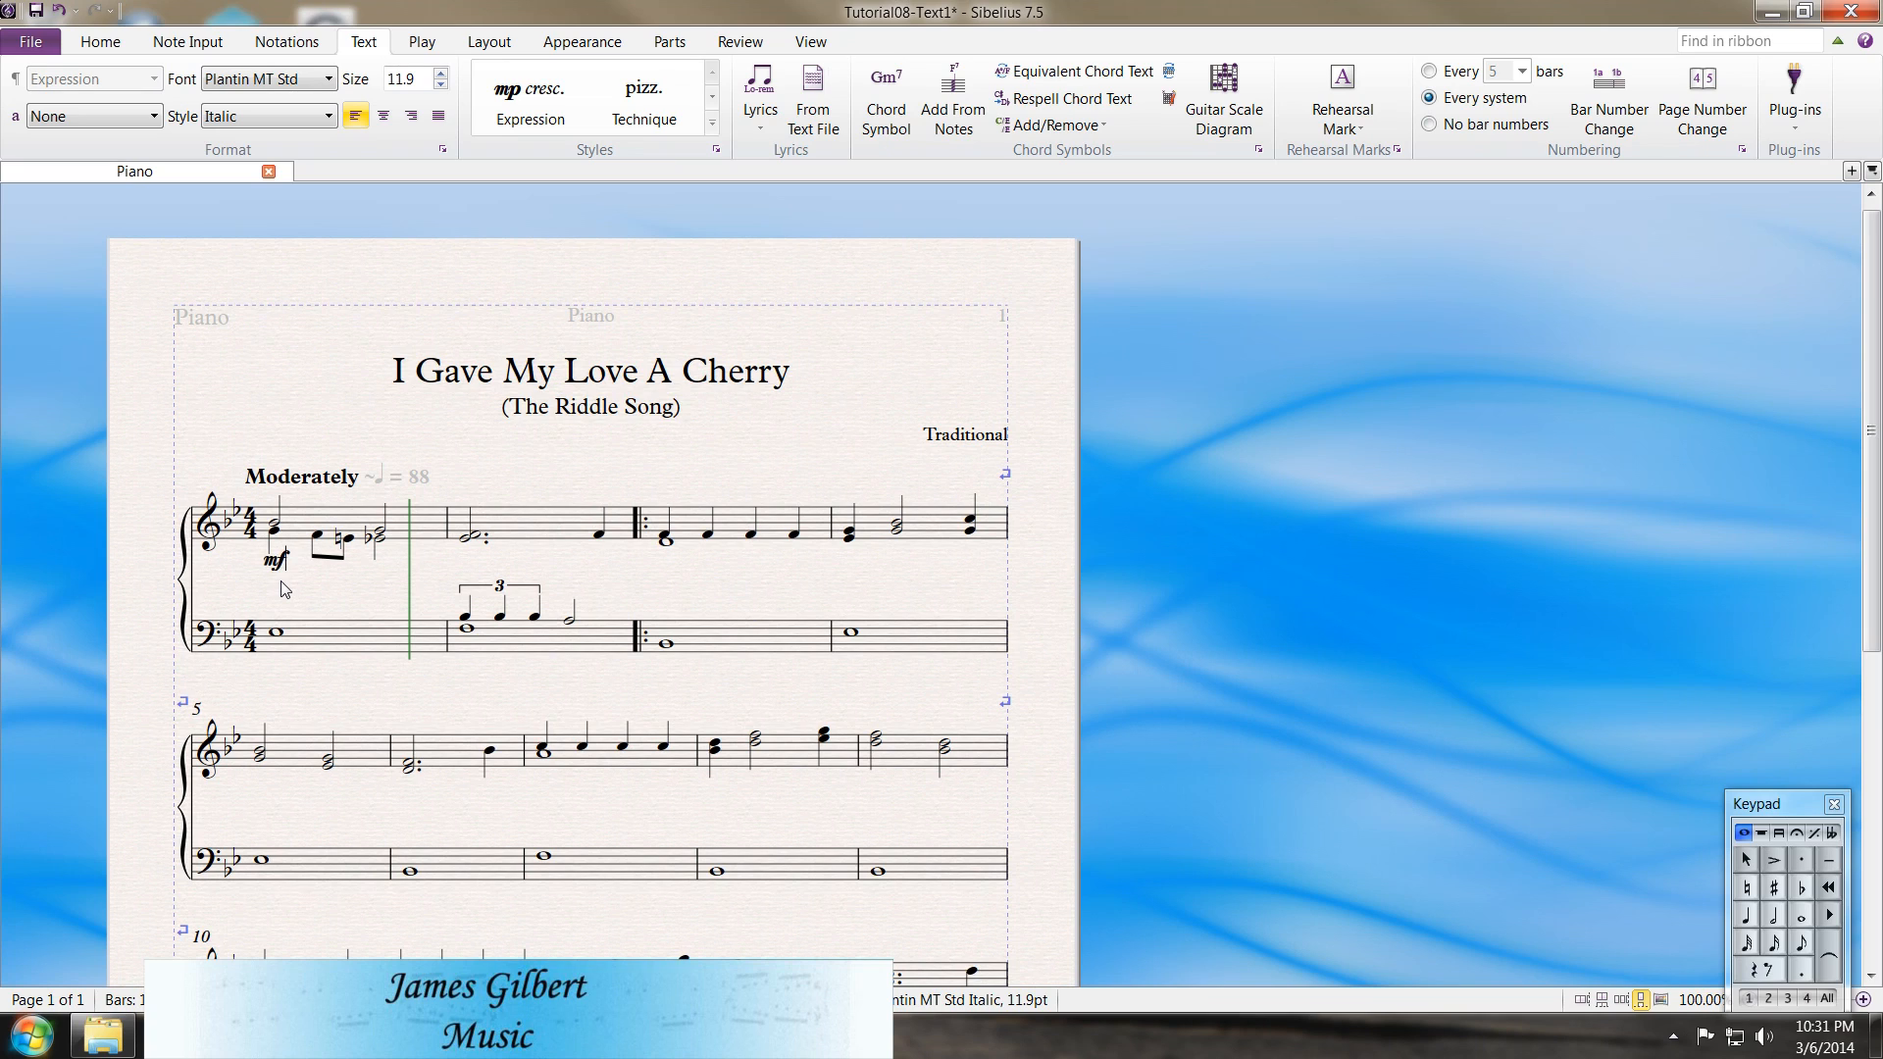
{"action": "key", "text": "Escape"}
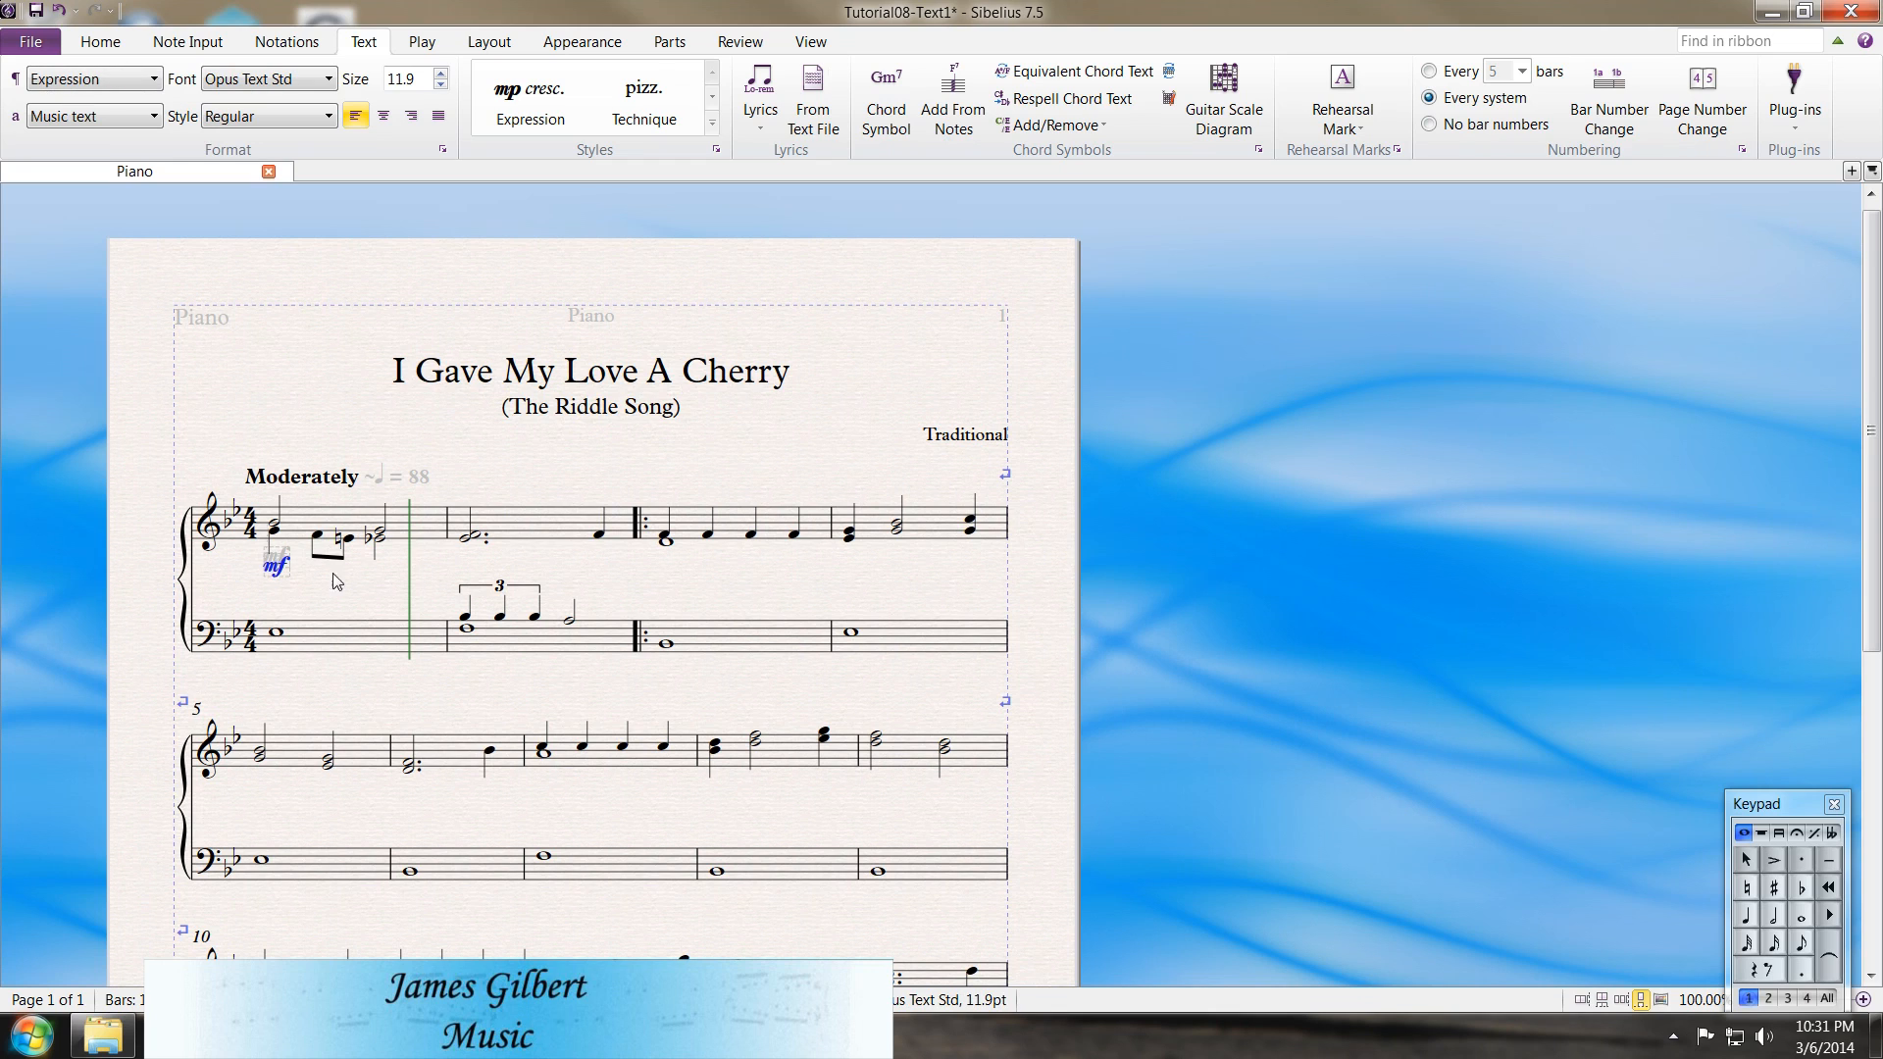
{"action": "left_click", "coordinate": [382, 536]}
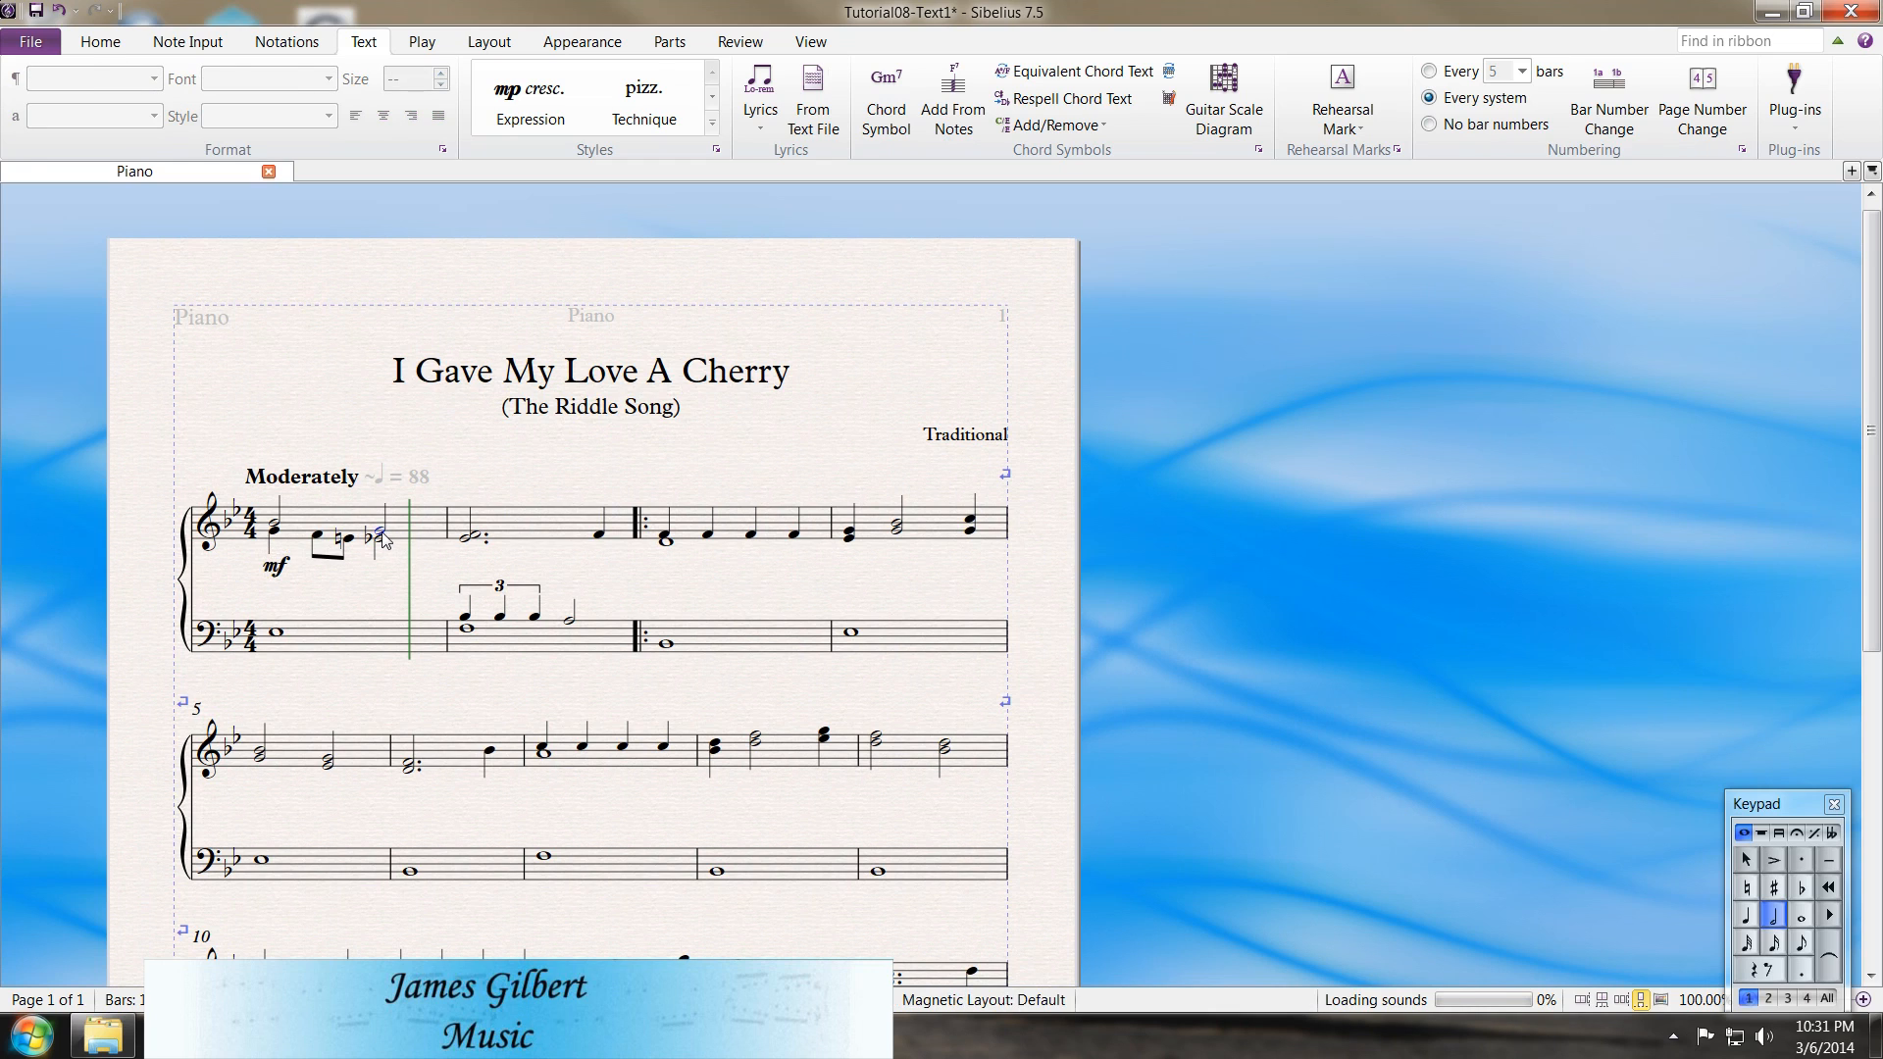
{"action": "key", "text": "Escape"}
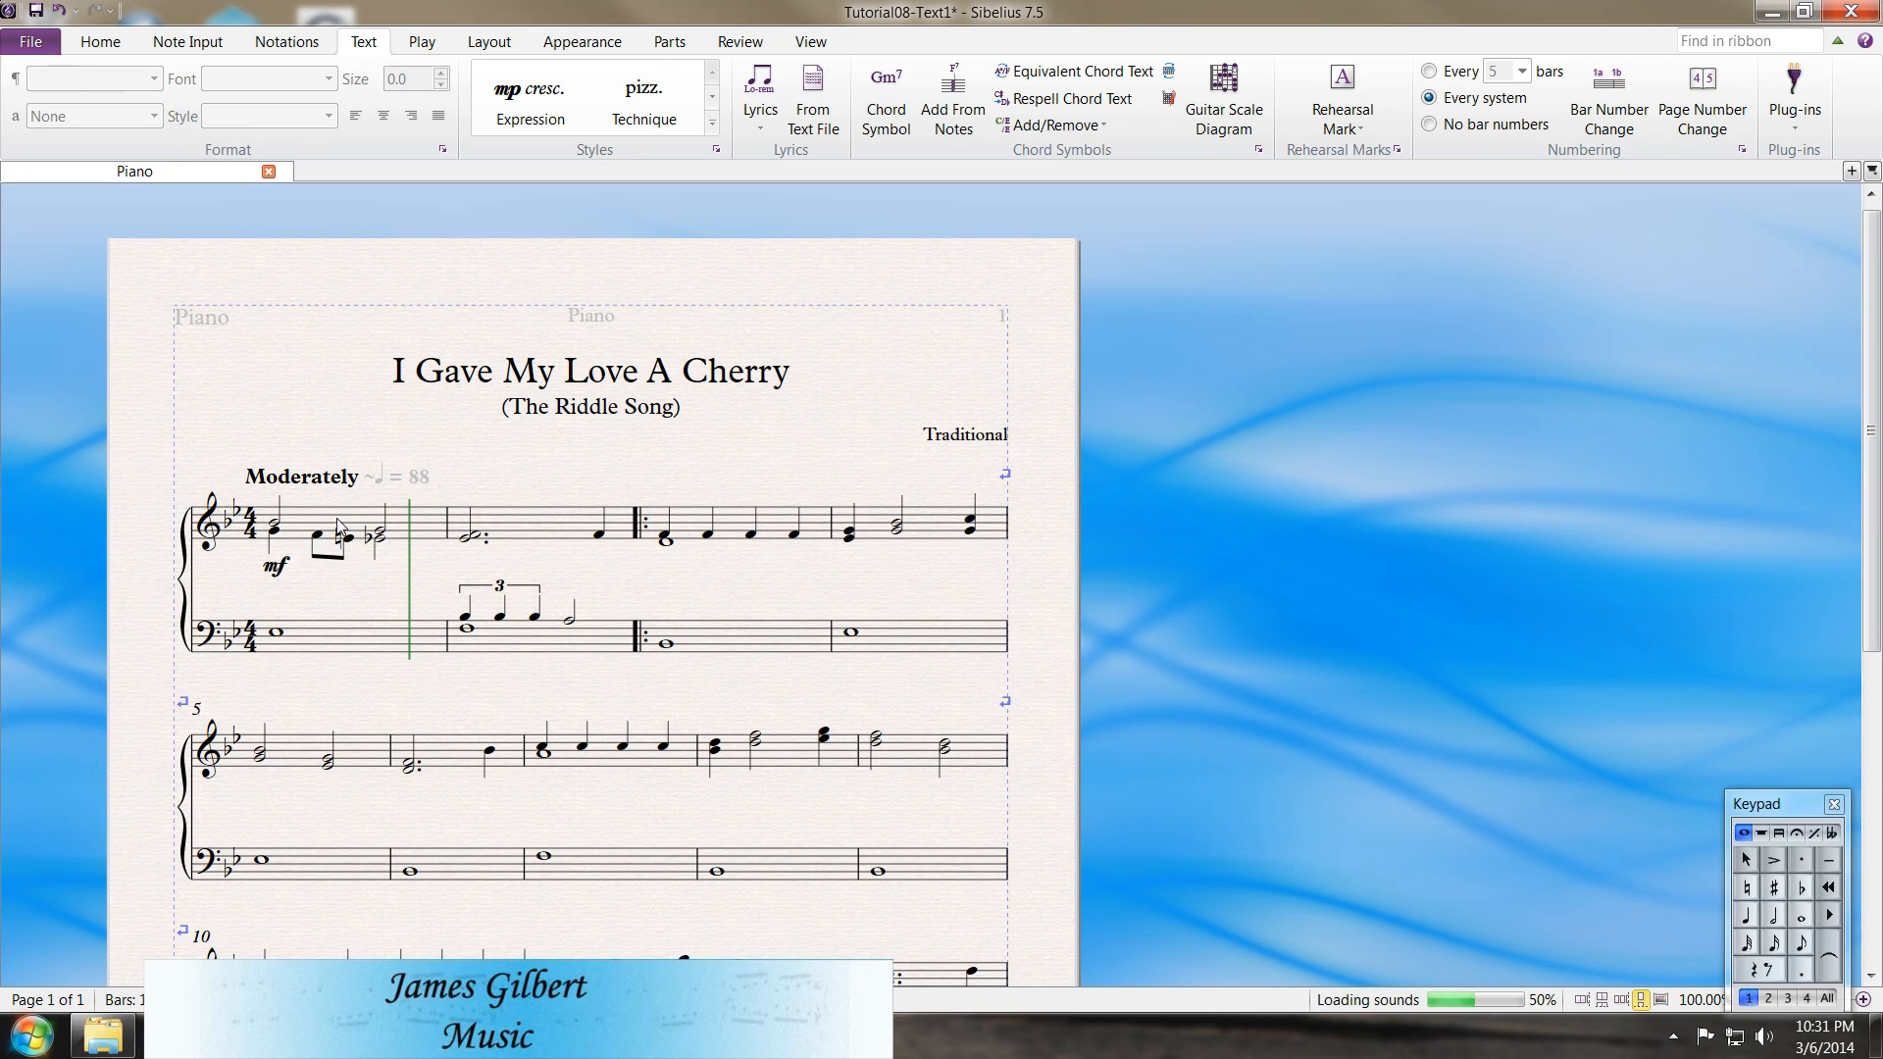
{"action": "left_click", "coordinate": [336, 523]}
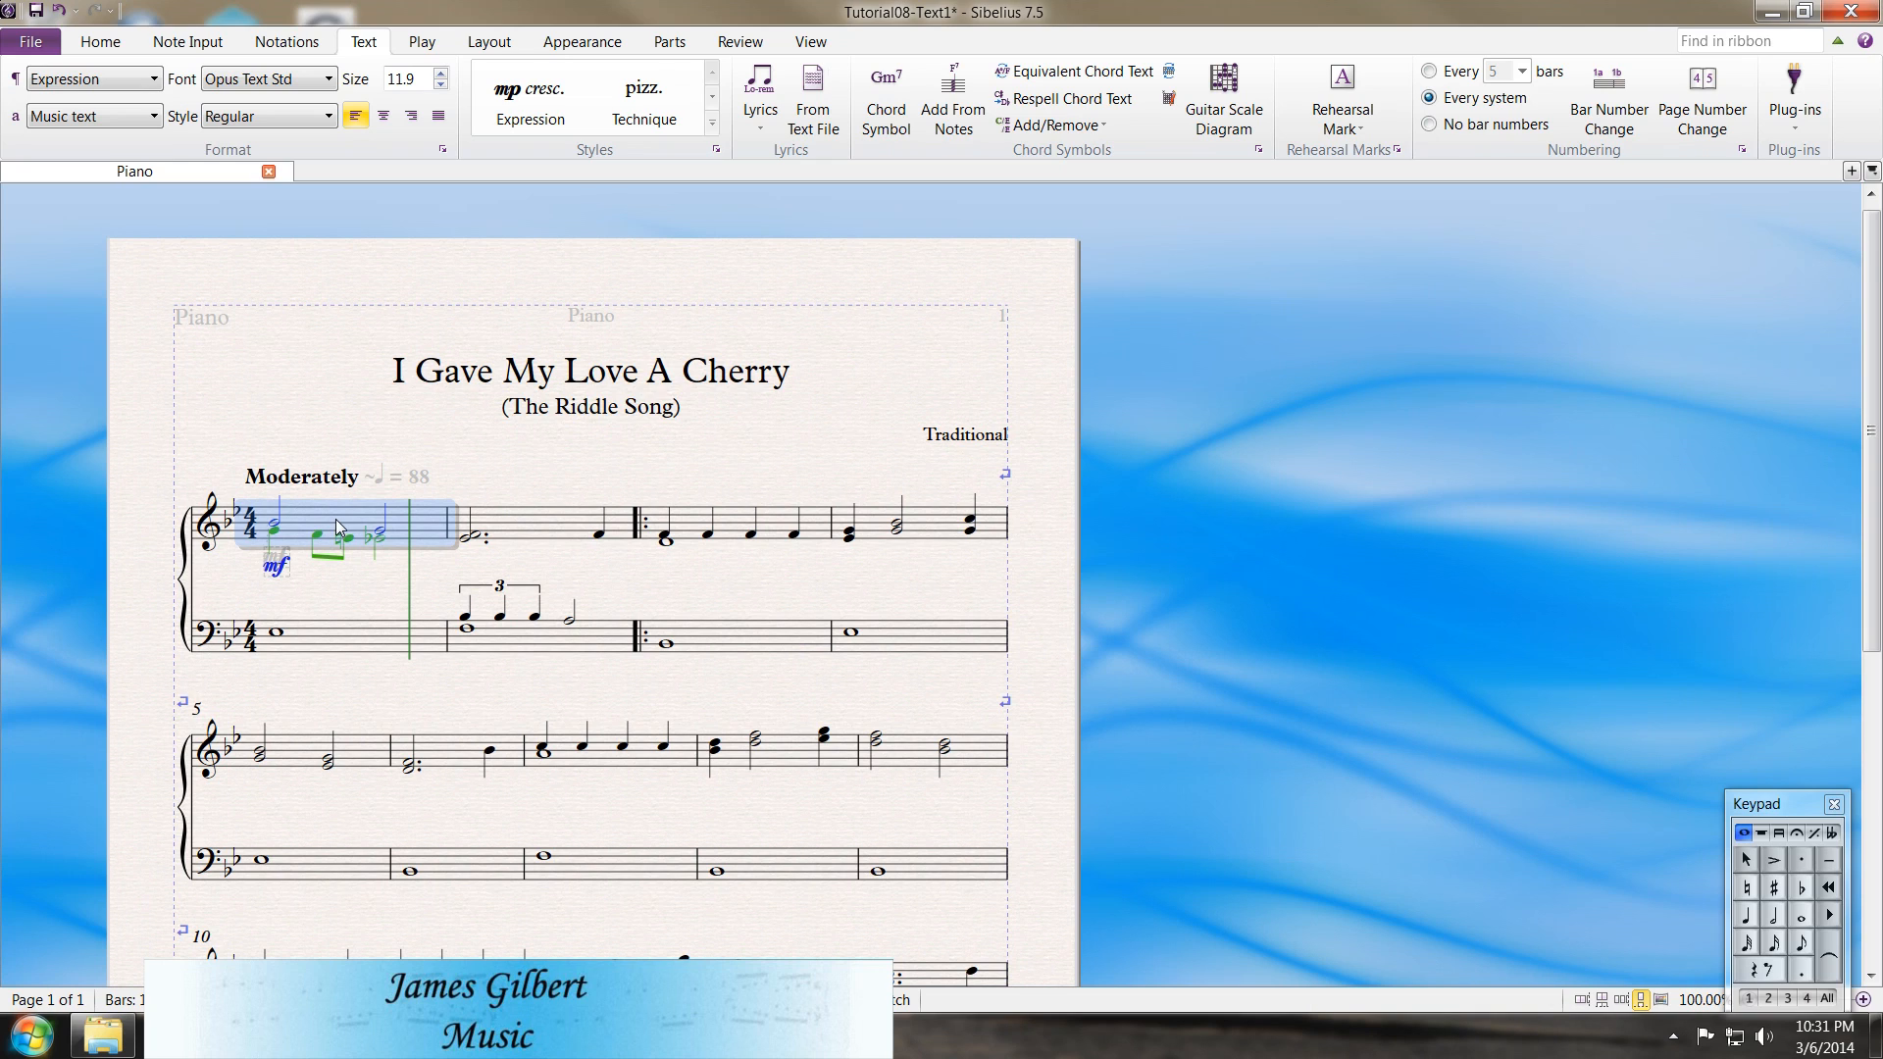
{"action": "key", "text": "Escape"}
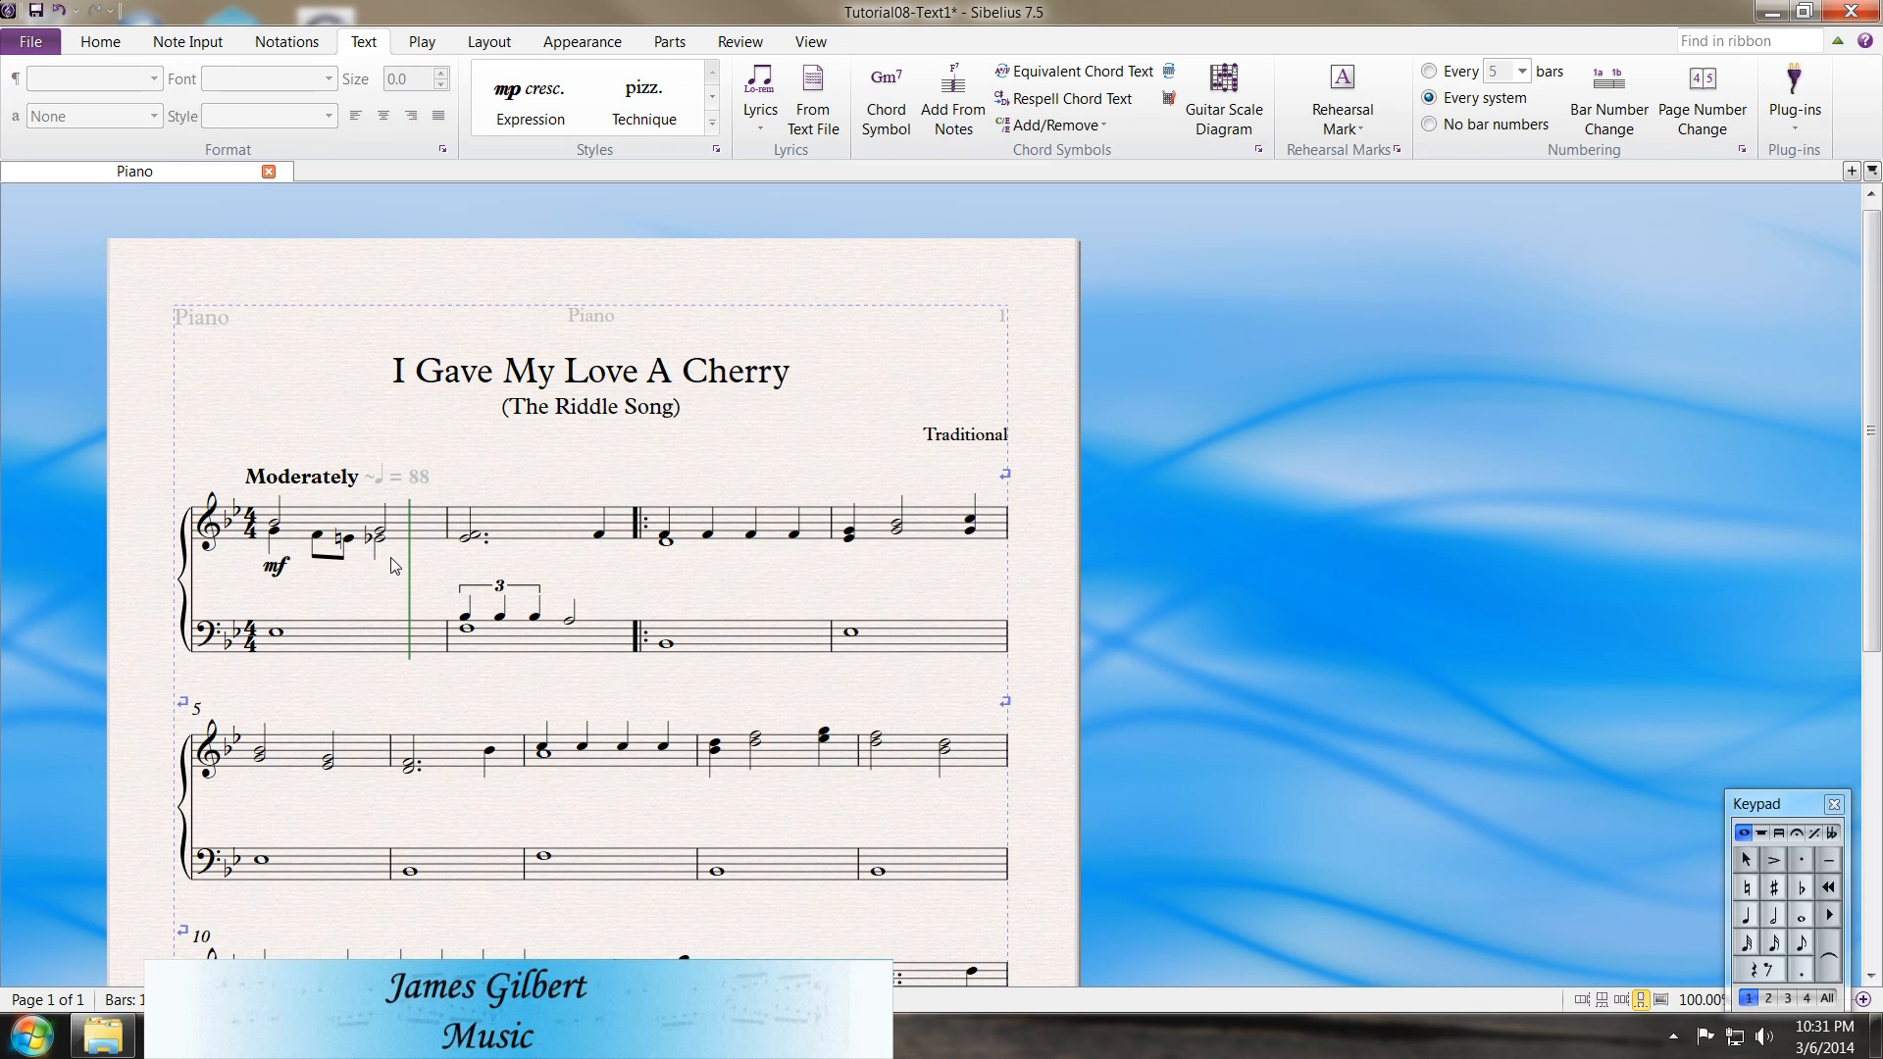
Add a plain italic "mf" in the Expression text style below the last half note of bar 1
{"action": "left_click", "coordinate": [389, 556]}
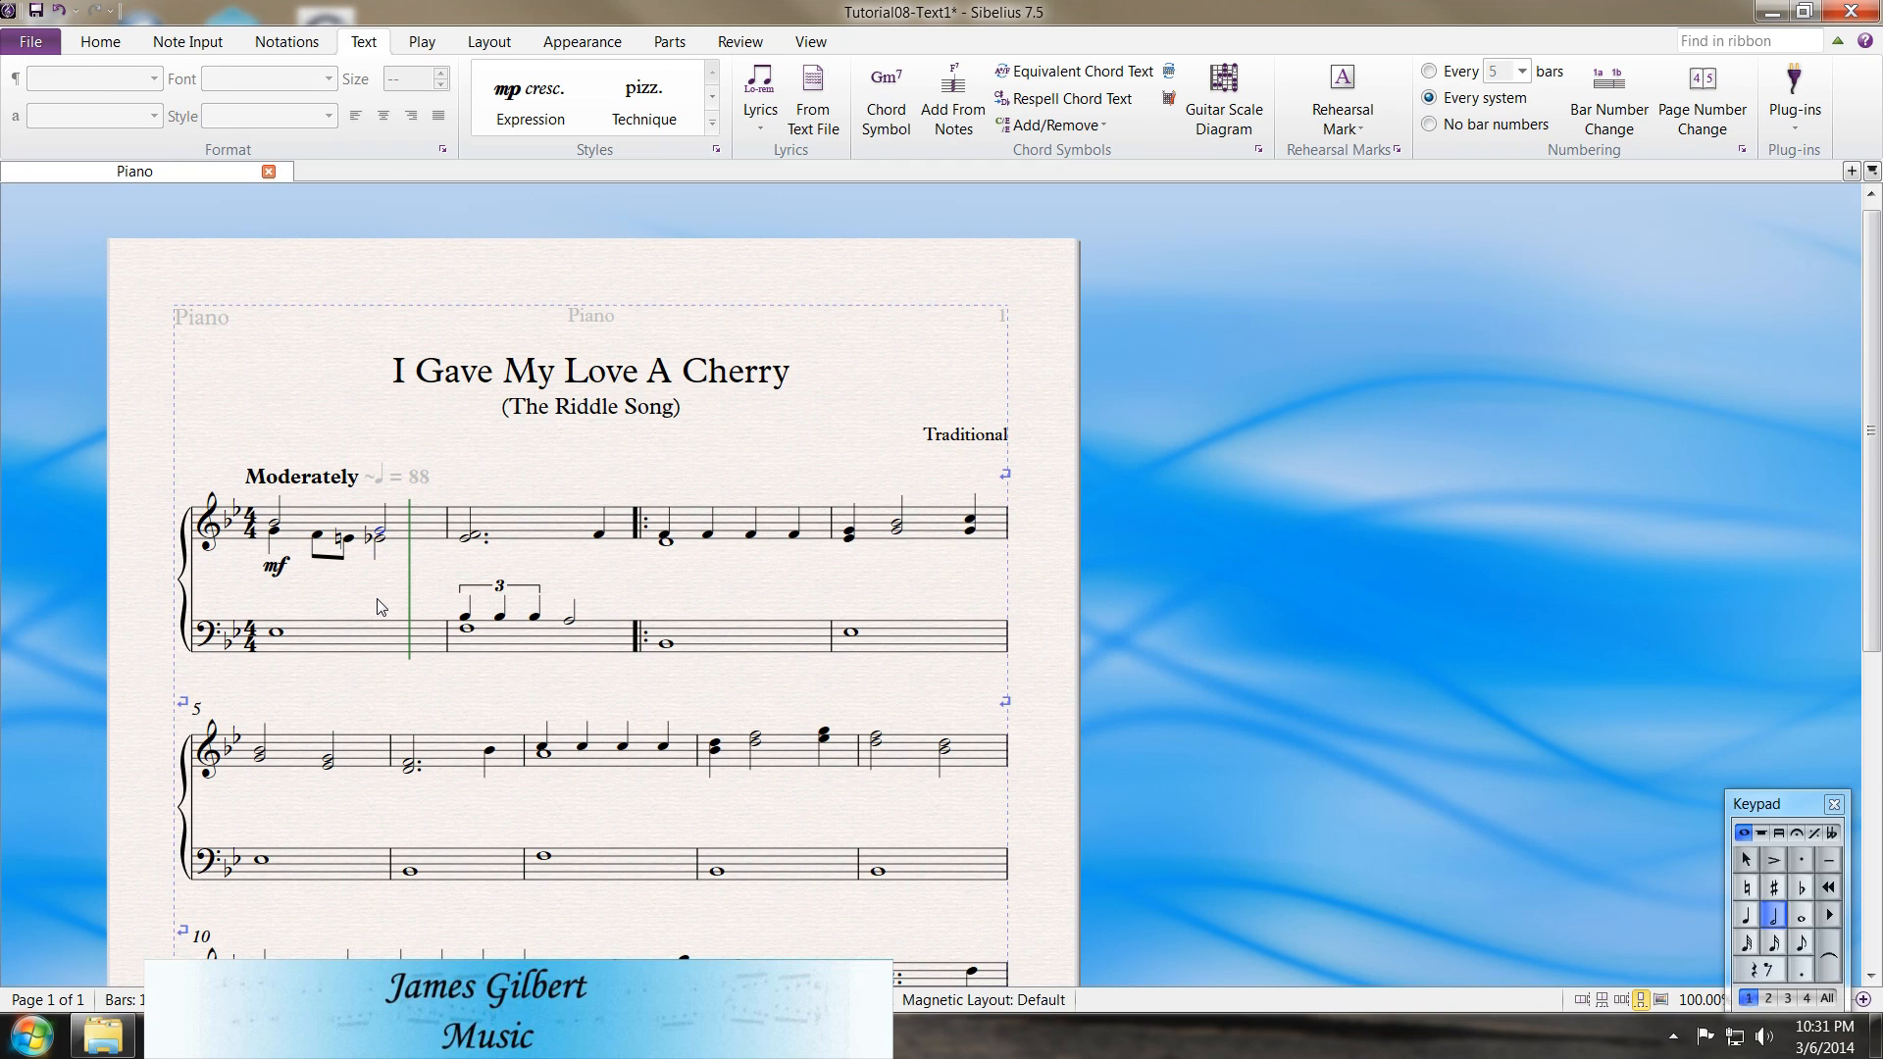
{"action": "key", "text": "ctrl+e"}
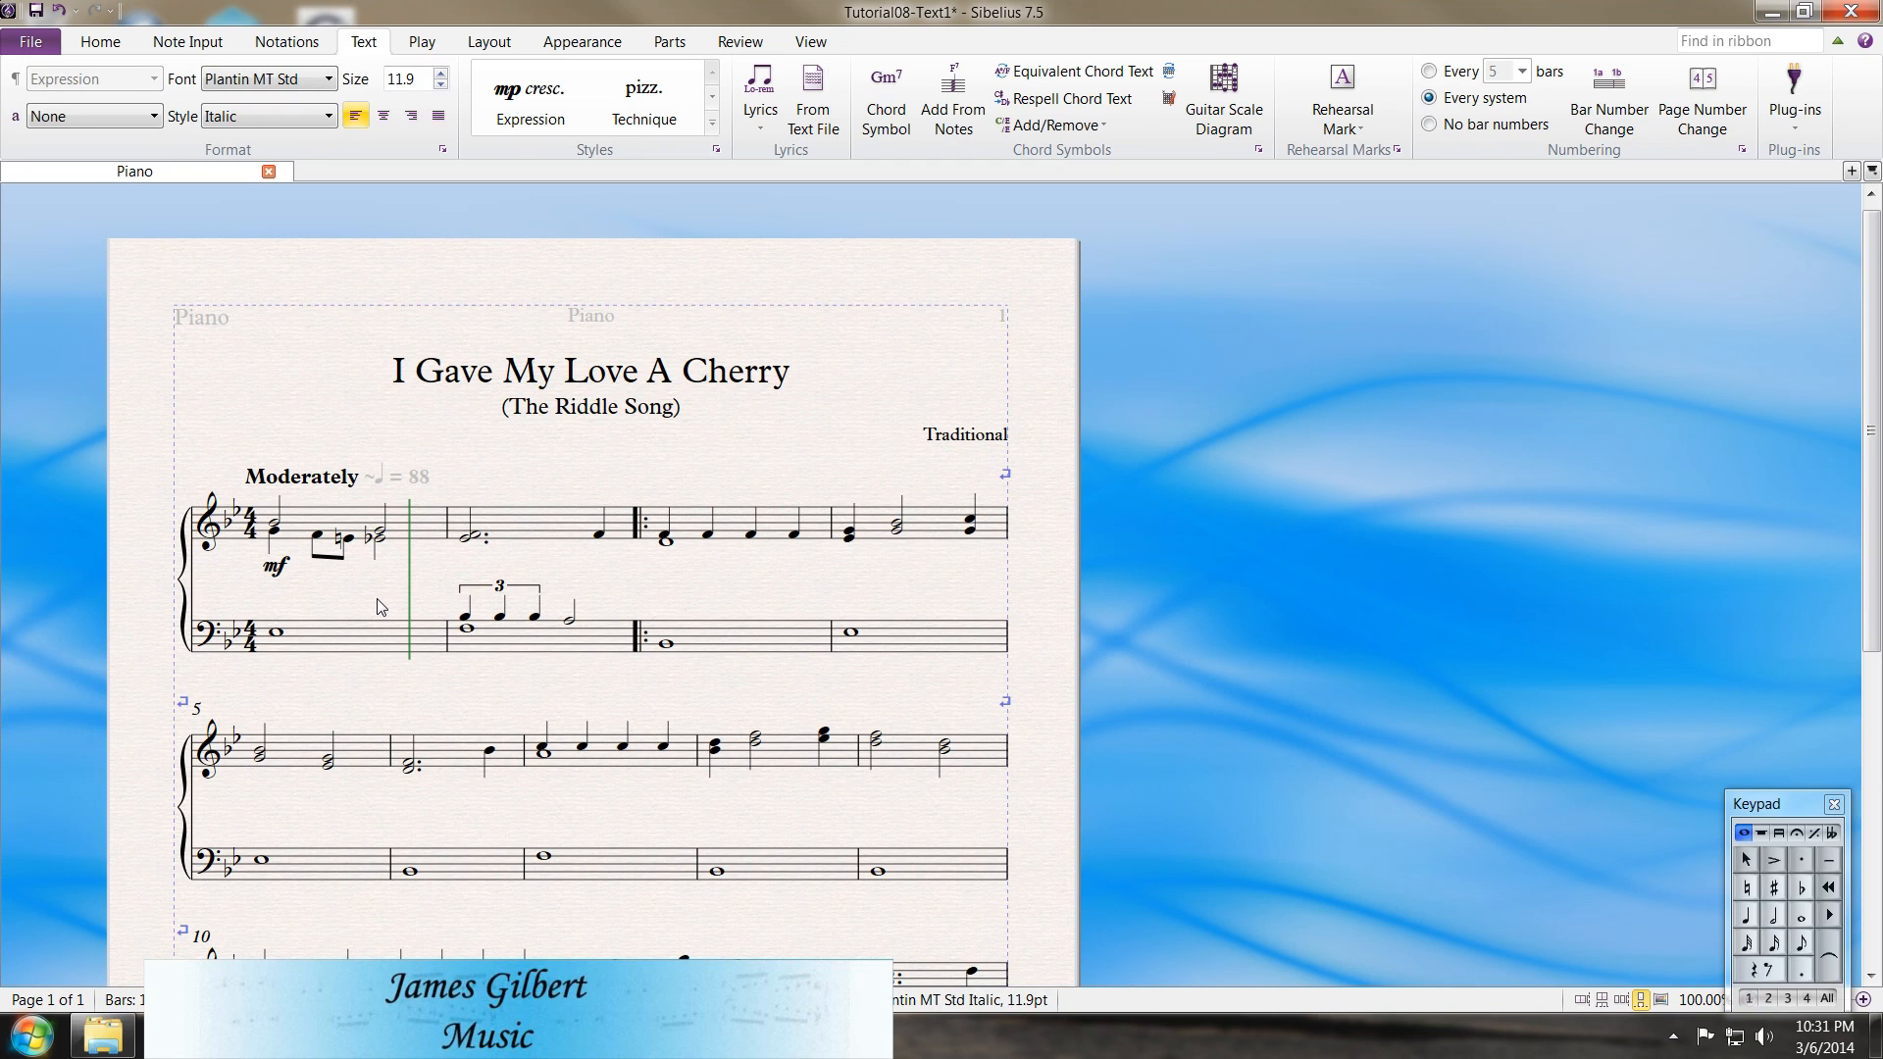
{"action": "key", "text": "ctrl+m"}
{"action": "key", "text": "ctrl+f"}
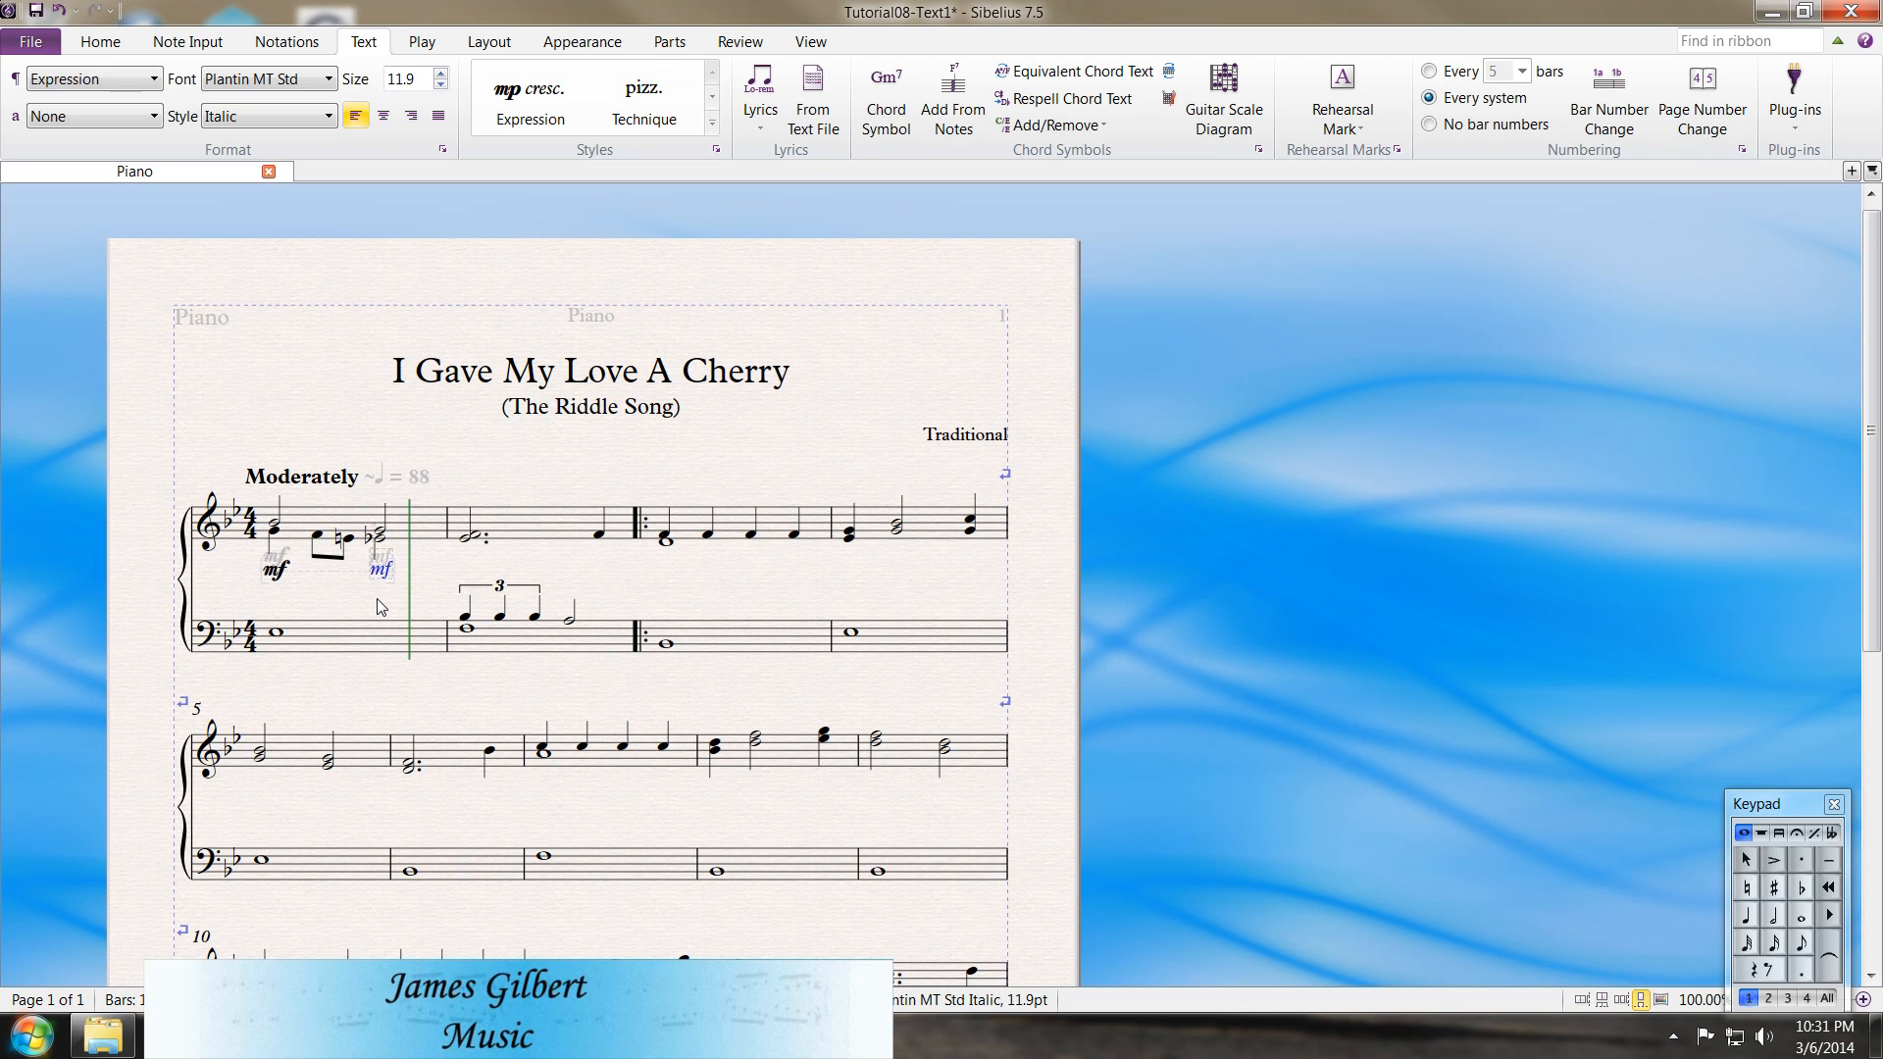
Replace the plain italic "mf" below bar 1's last half note with "mf" in bold dynamic characters
{"action": "scroll", "coordinate": [382, 607], "scroll_direction": "up", "scroll_amount": 4}
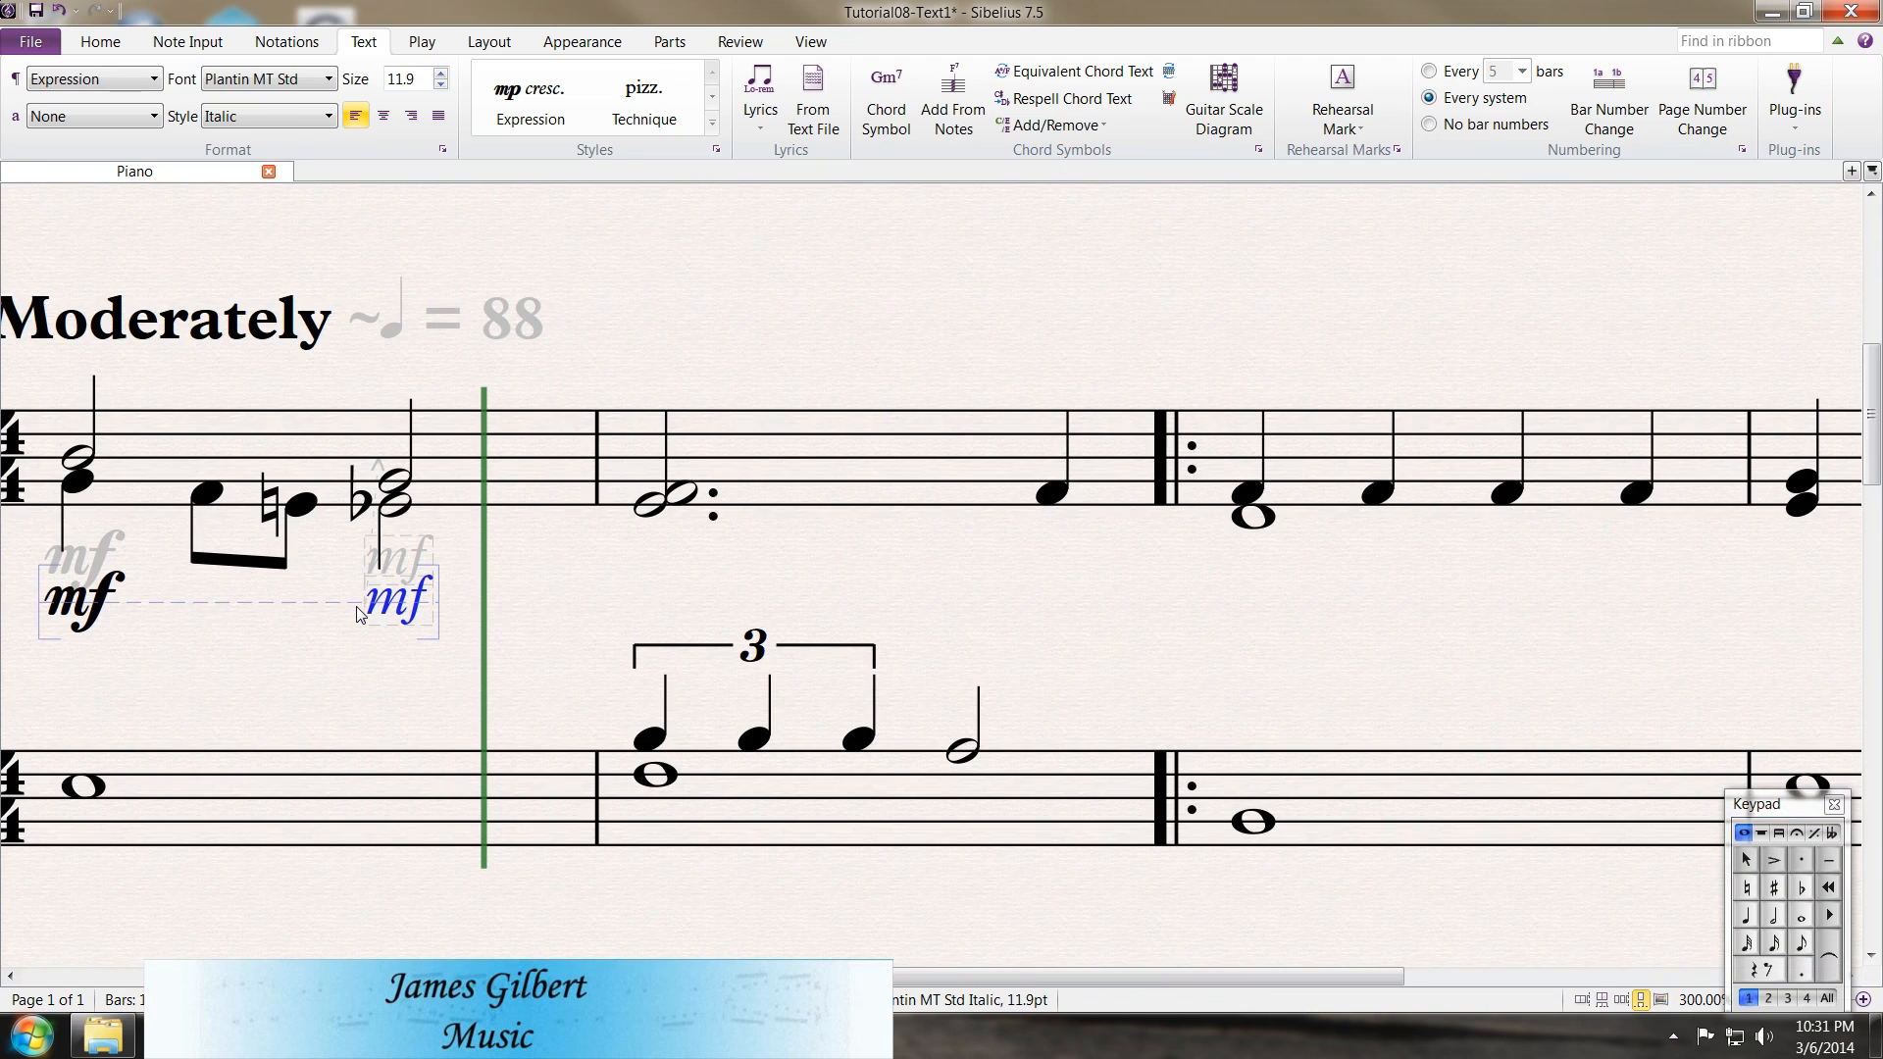
{"action": "scroll", "coordinate": [357, 607], "scroll_direction": "up", "scroll_amount": 2}
{"action": "left_click_drag", "start_coordinate": [280, 903], "coordinate": [563, 560]}
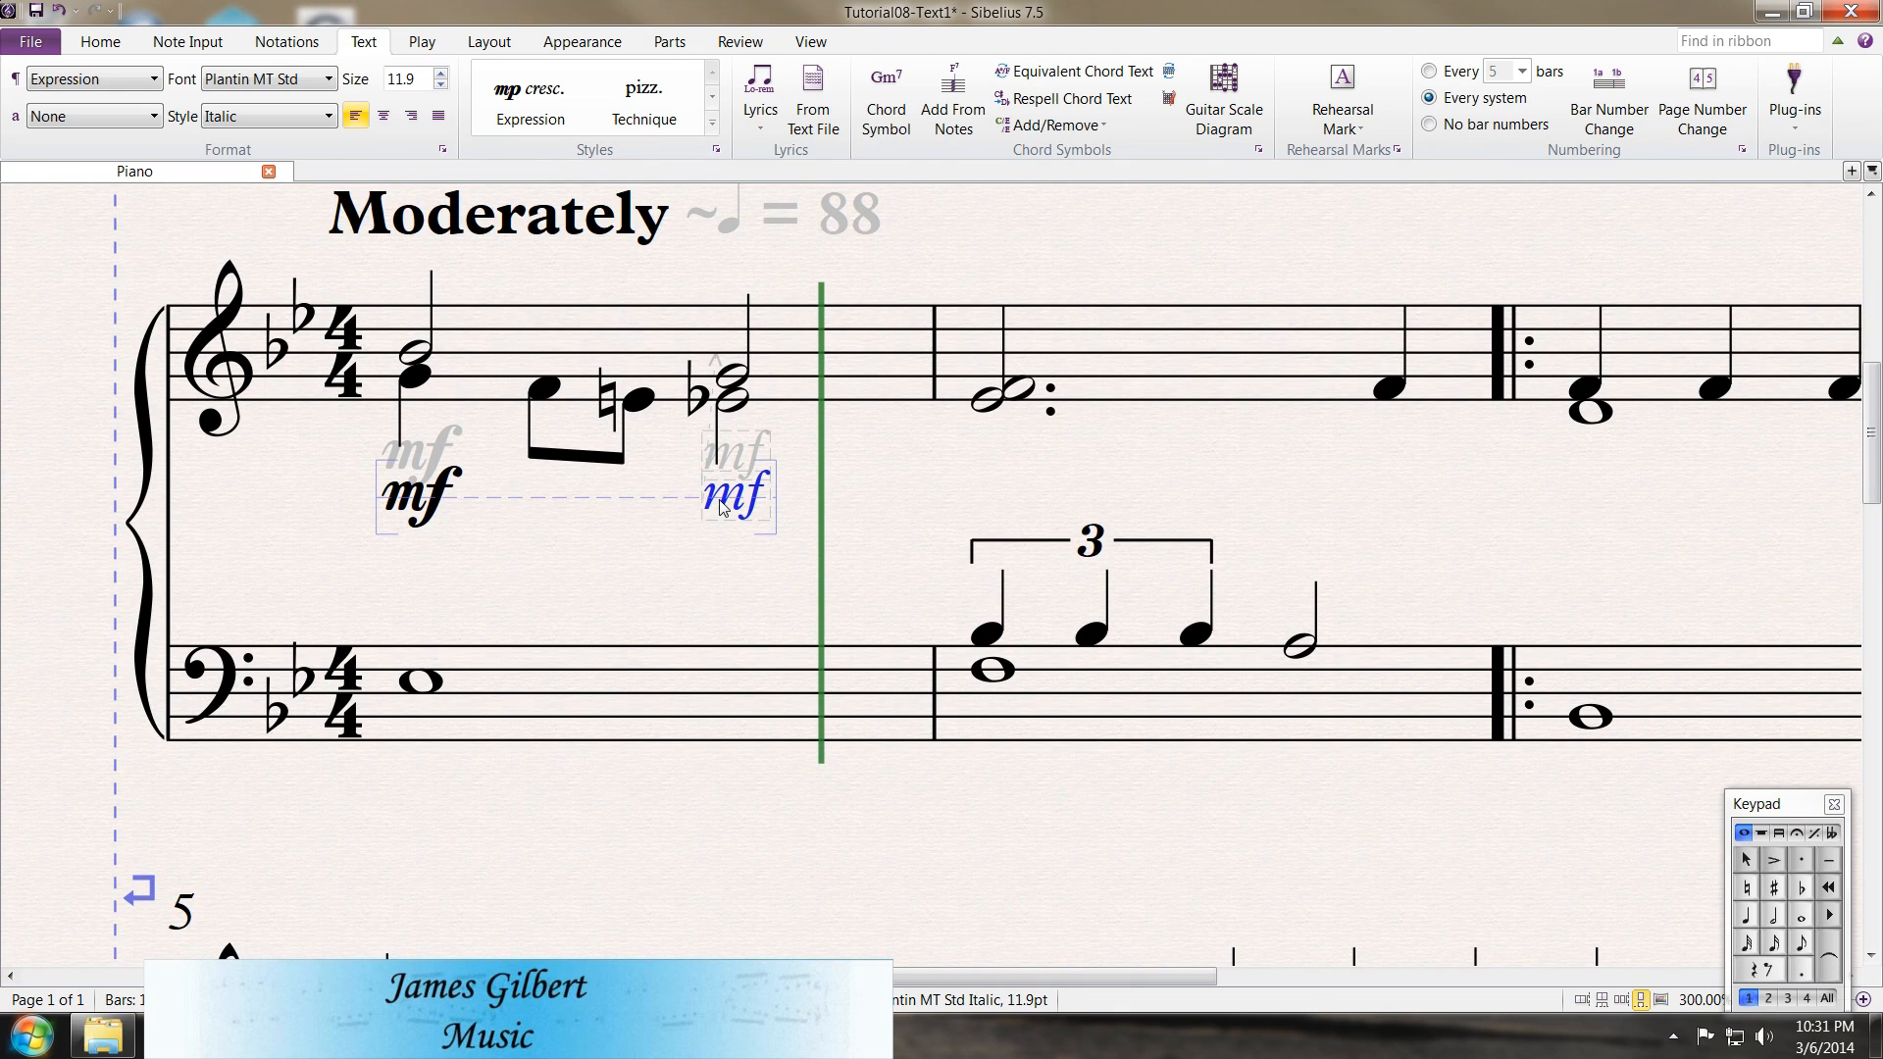
{"action": "double_click", "coordinate": [723, 505]}
{"action": "key", "text": "BackSpace"}
{"action": "key", "text": "BackSpace"}
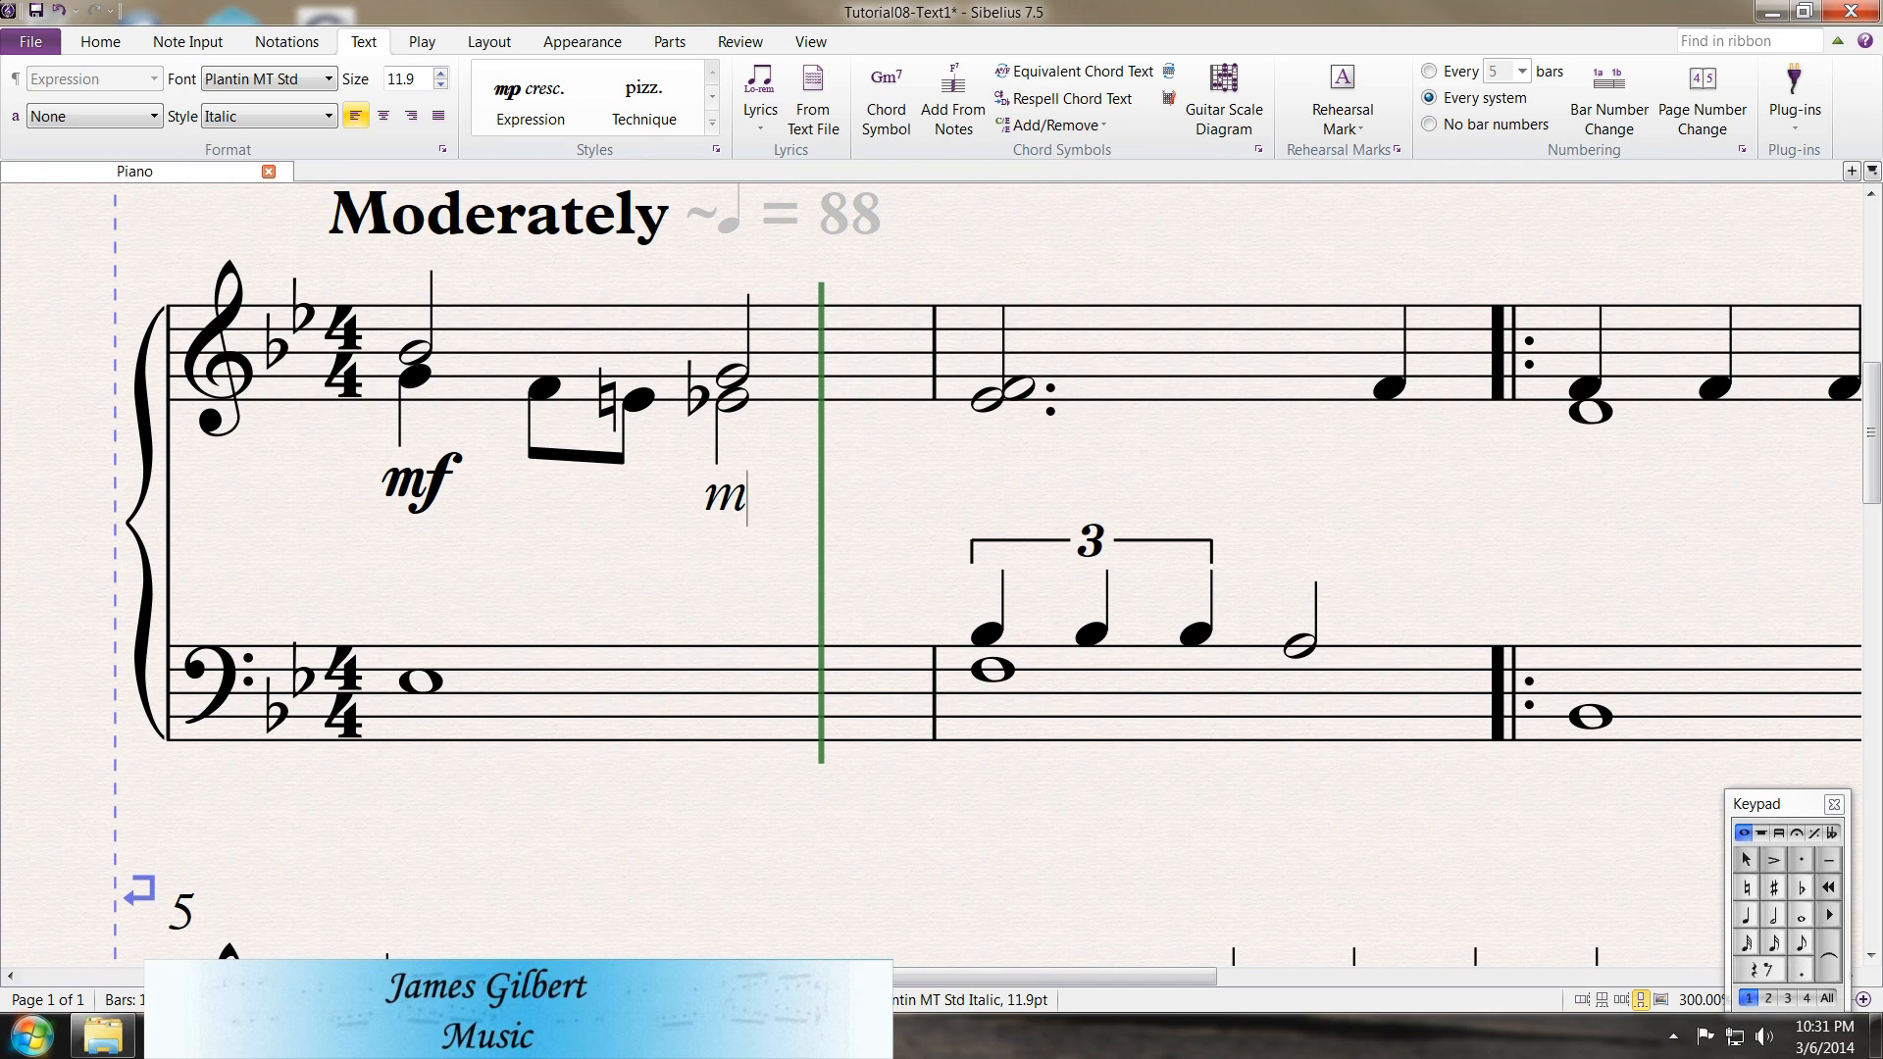
{"action": "type", "text": "mf"}
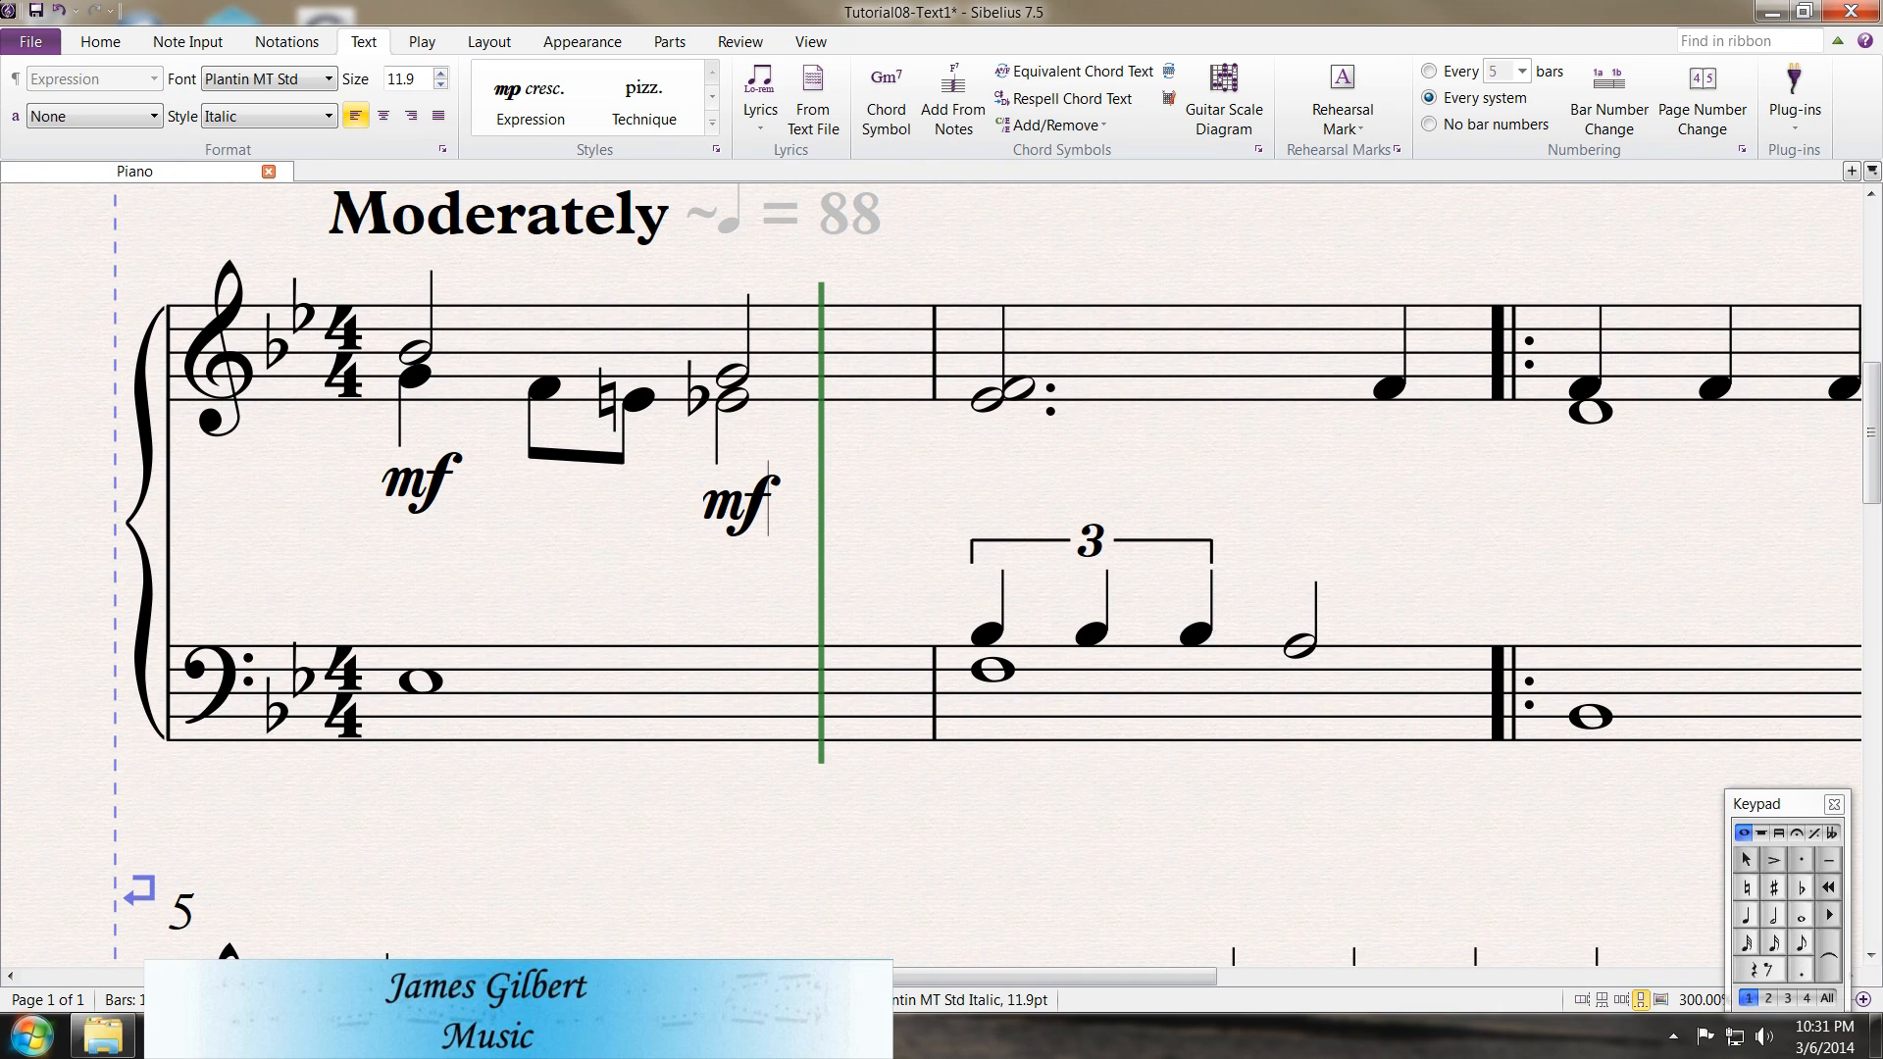
Replace the second "mf" in bar 1 with "f-p", using bold dynamic characters for the letters
{"action": "key", "text": "BackSpace"}
{"action": "key", "text": "BackSpace"}
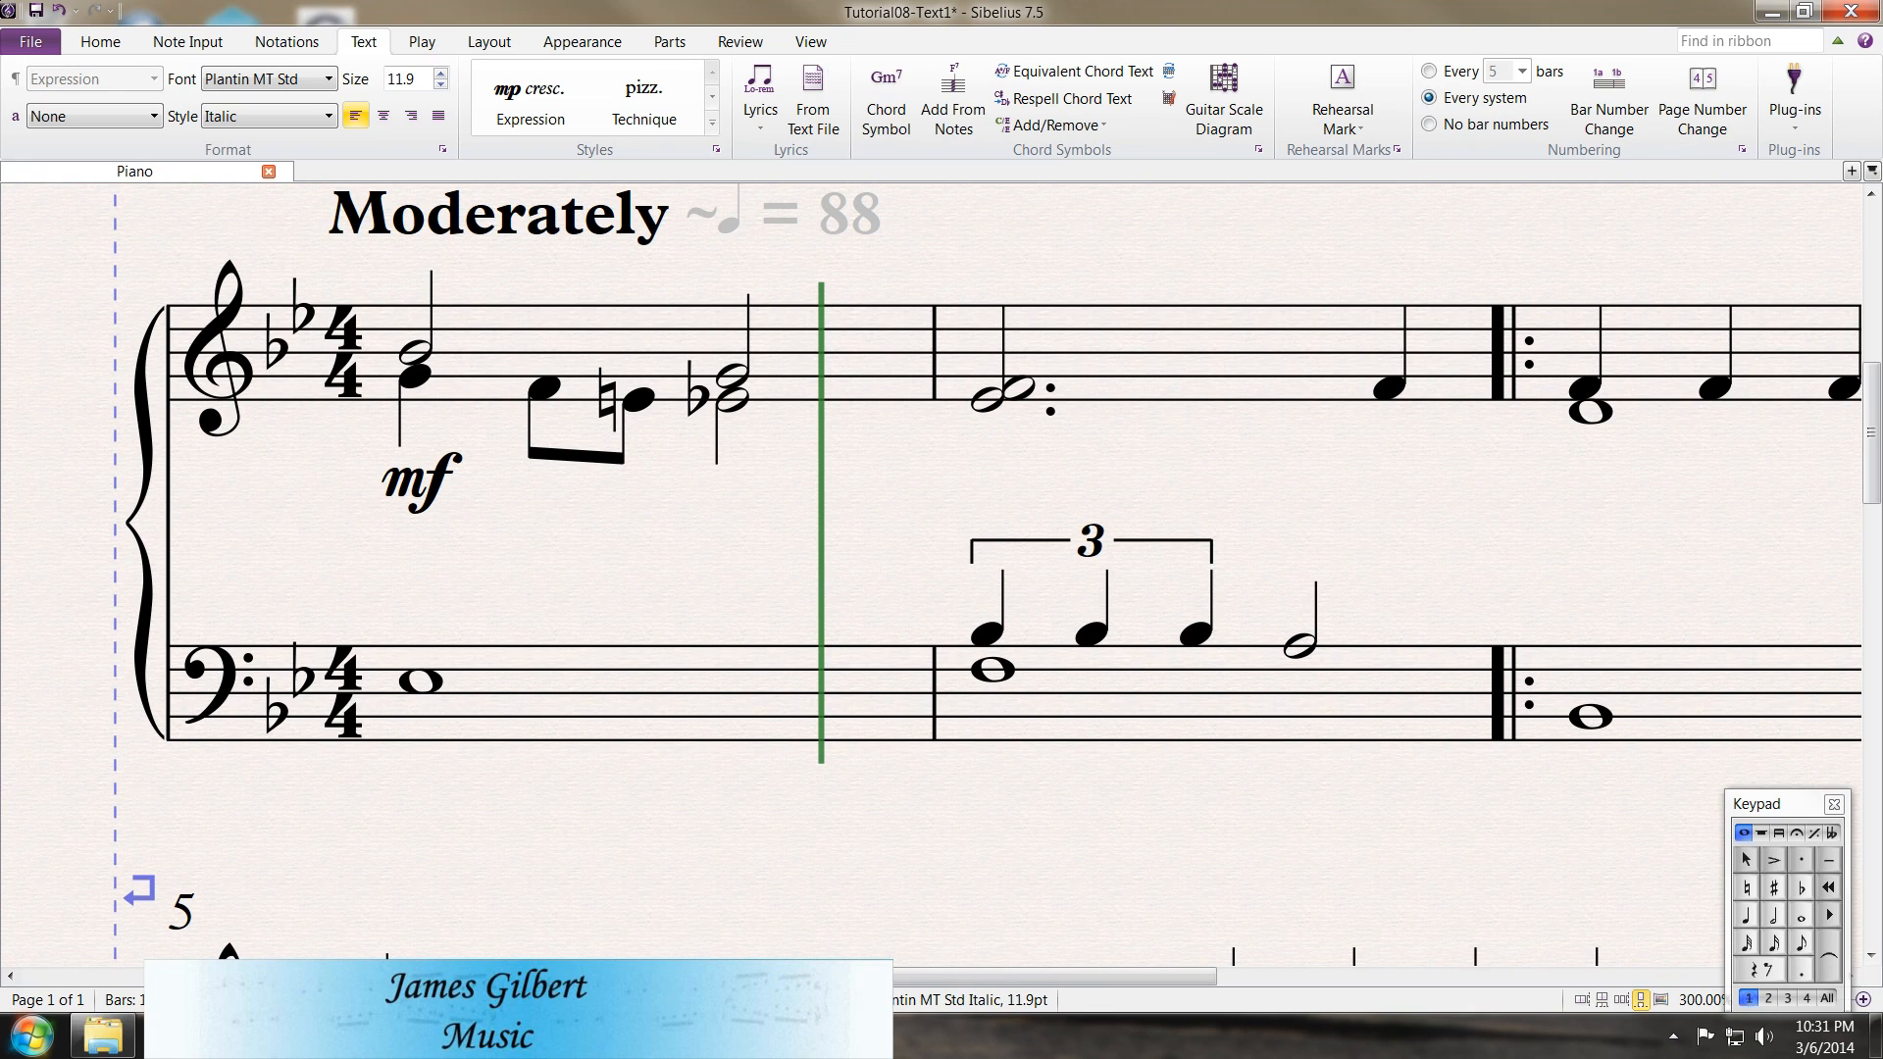
{"action": "type", "text": "f-"}
{"action": "key", "text": "BackSpace"}
{"action": "key", "text": "BackSpace"}
{"action": "key", "text": "ctrl+f"}
{"action": "type", "text": "-"}
{"action": "key", "text": "ctrl+p"}
{"action": "key", "text": "Escape"}
{"action": "key", "text": "Escape"}
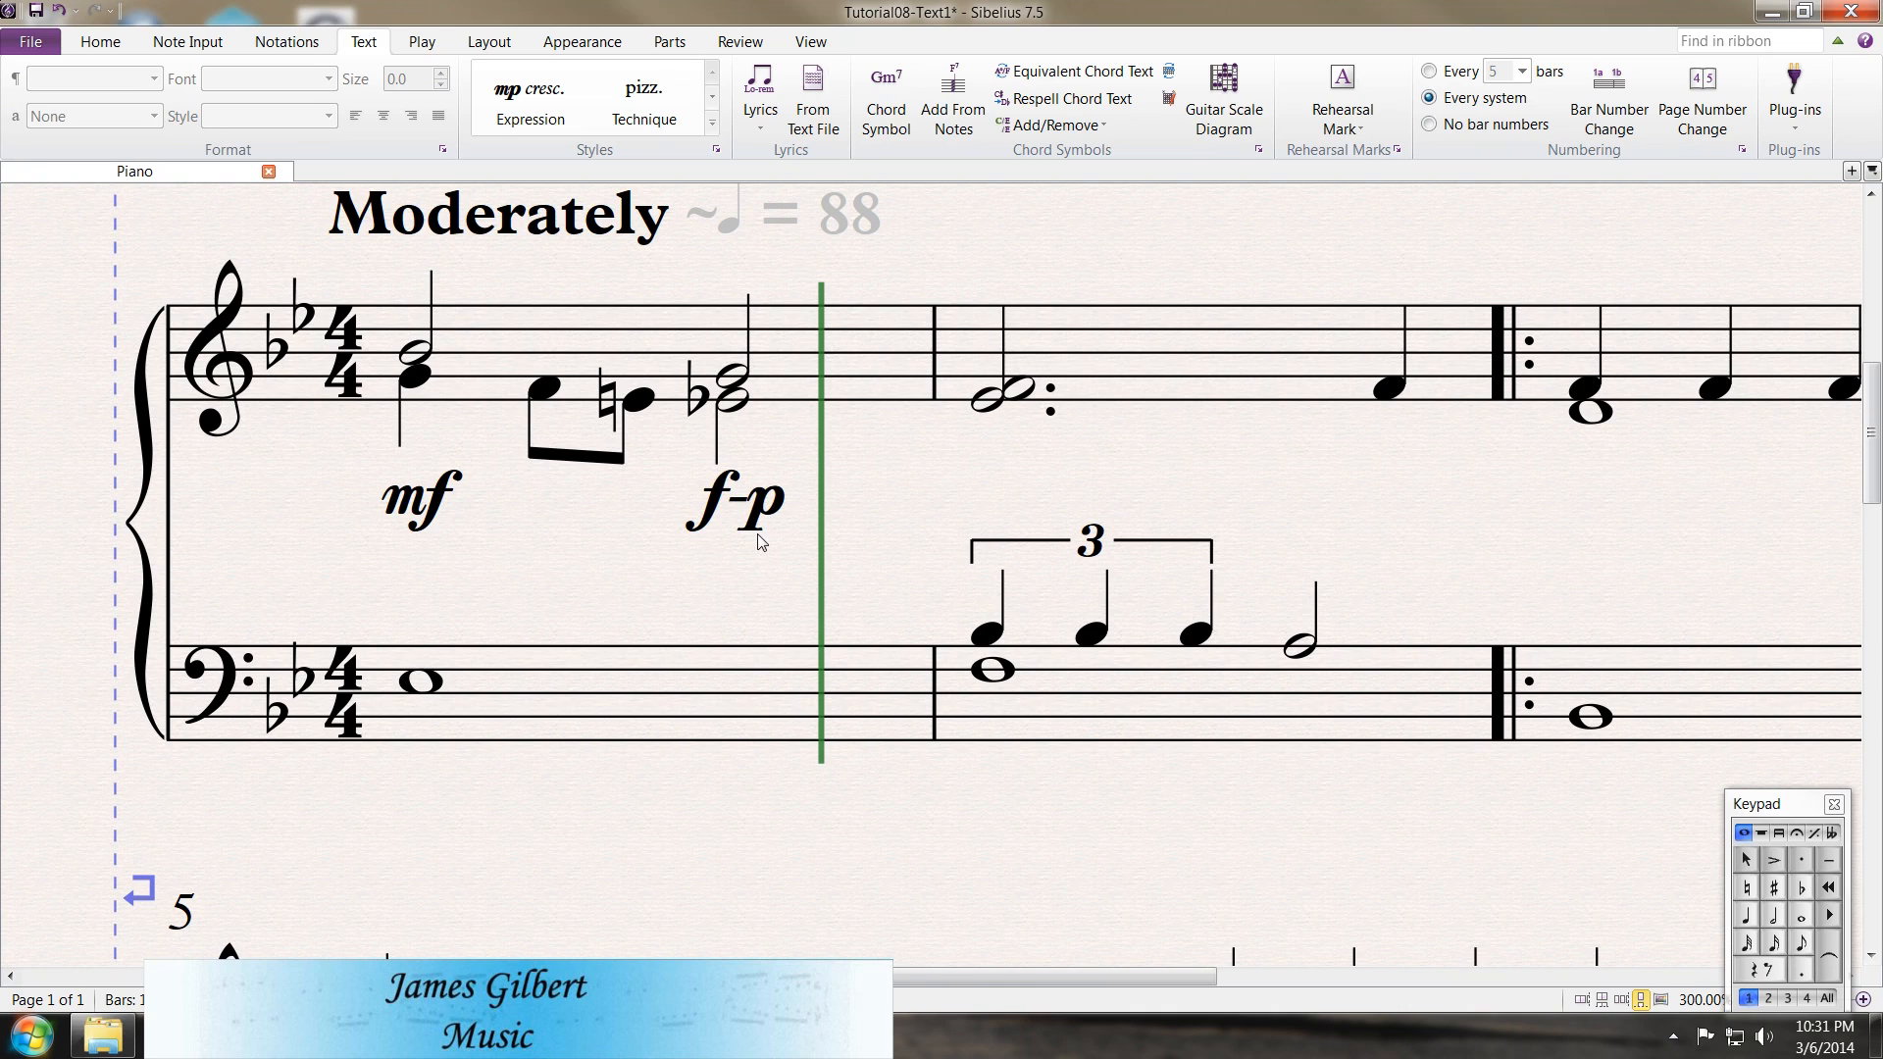
Add the Technique text "with expression" above the first note of bar 3
{"action": "key", "text": "ctrl+minus"}
{"action": "key", "text": "ctrl+minus"}
{"action": "key", "text": "ctrl+minus"}
{"action": "key", "text": "ctrl+minus"}
{"action": "key", "text": "ctrl+minus"}
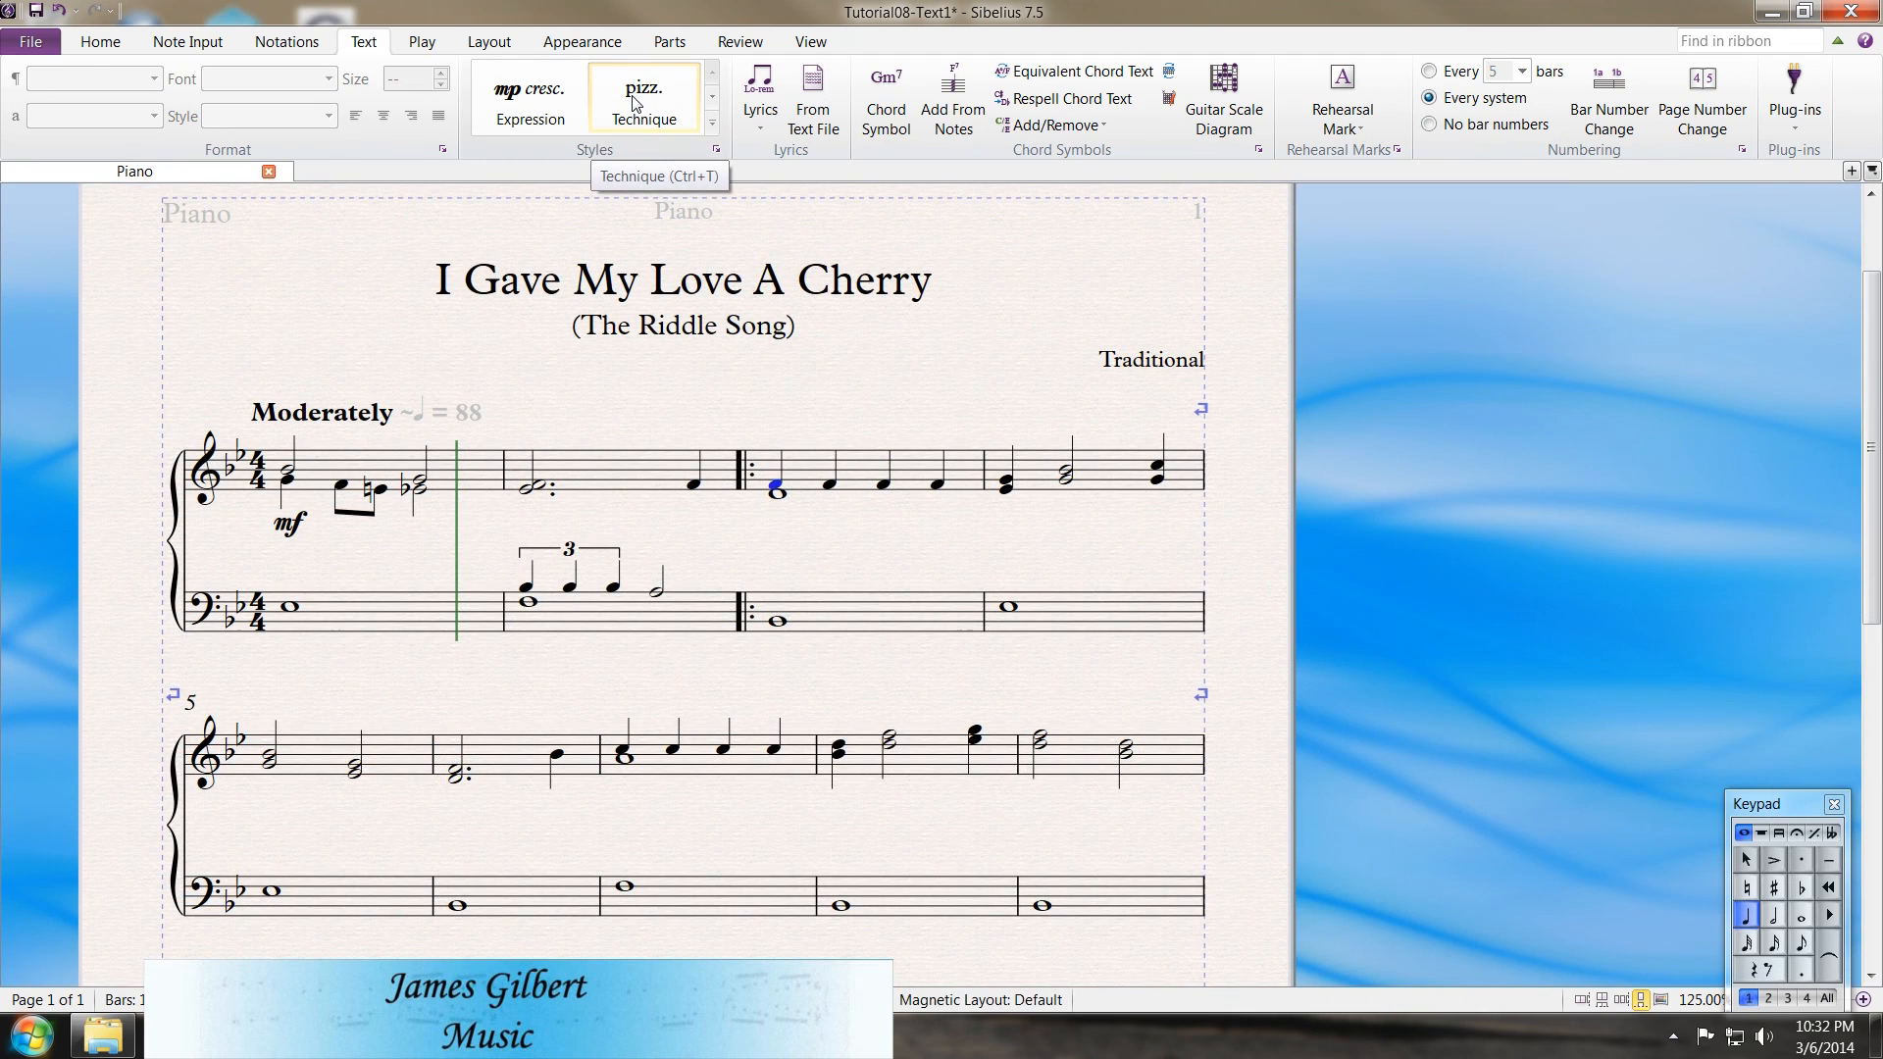
{"action": "left_click", "coordinate": [635, 102]}
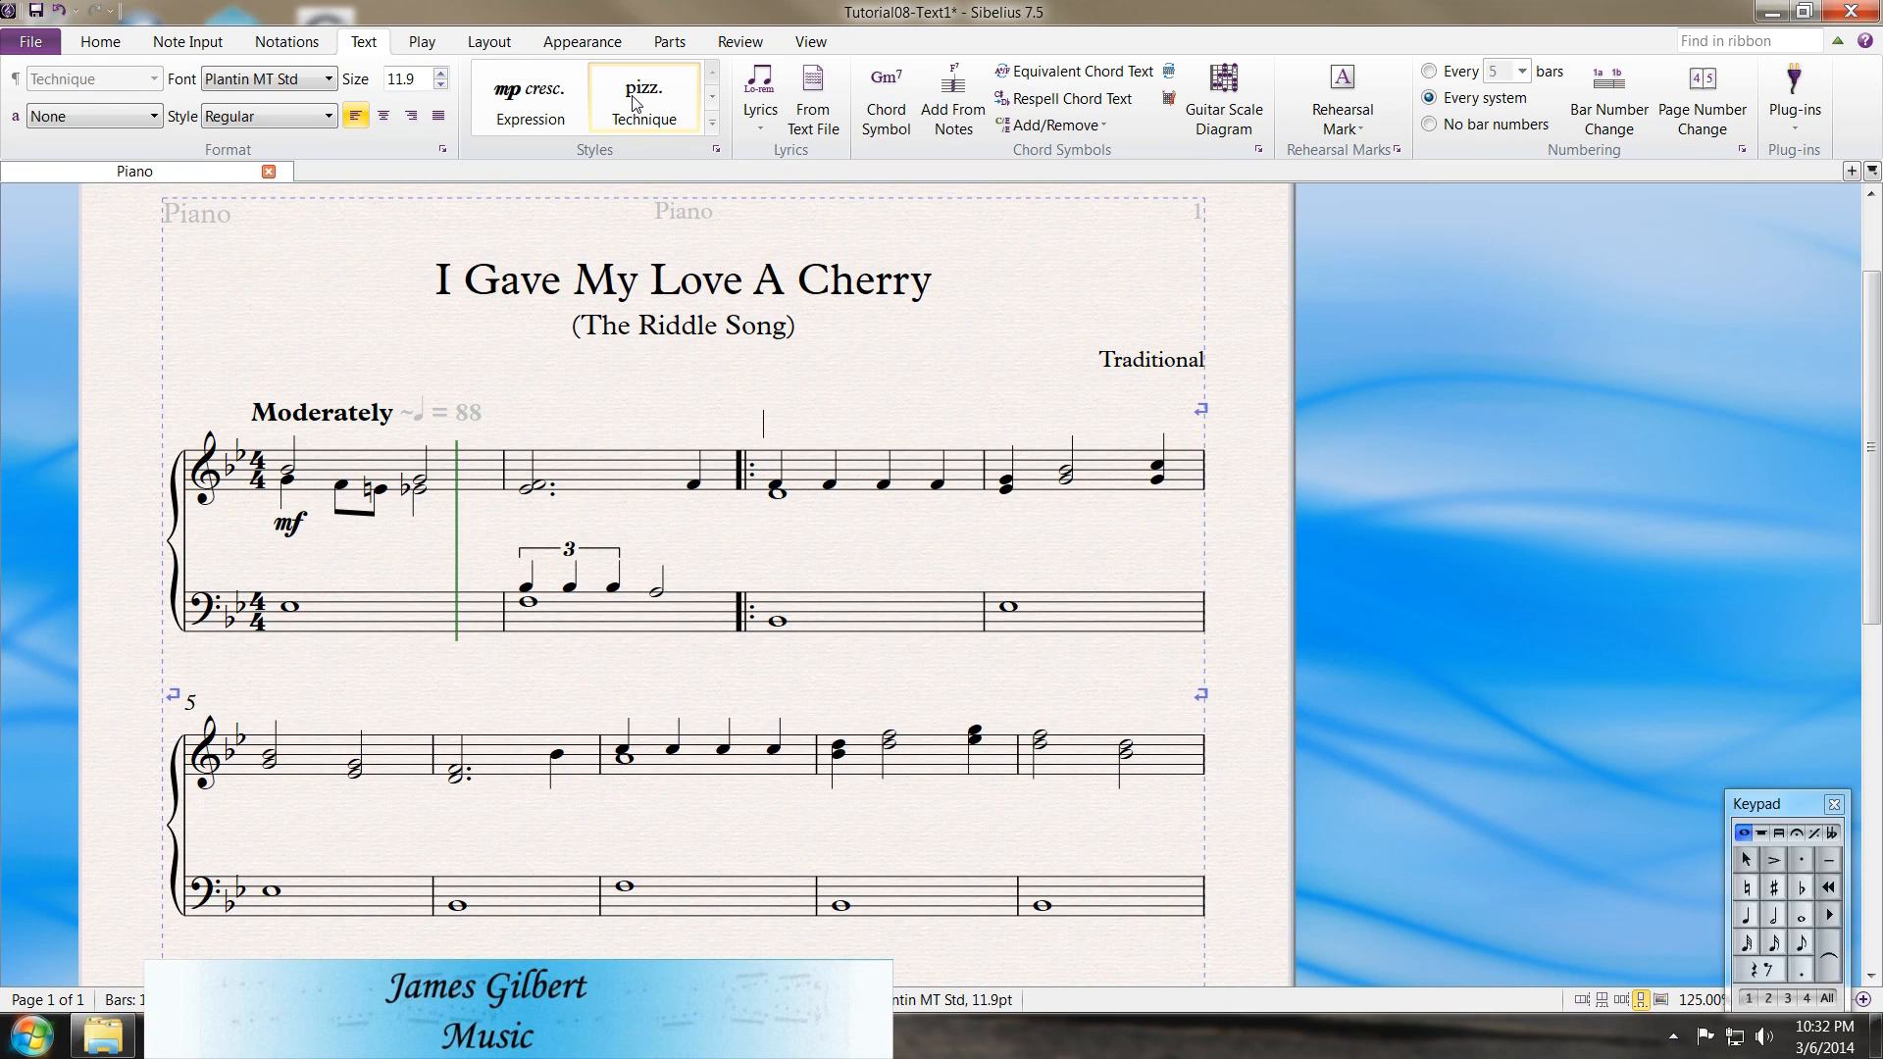
{"action": "type", "text": "with expression"}
{"action": "key", "text": "Escape"}
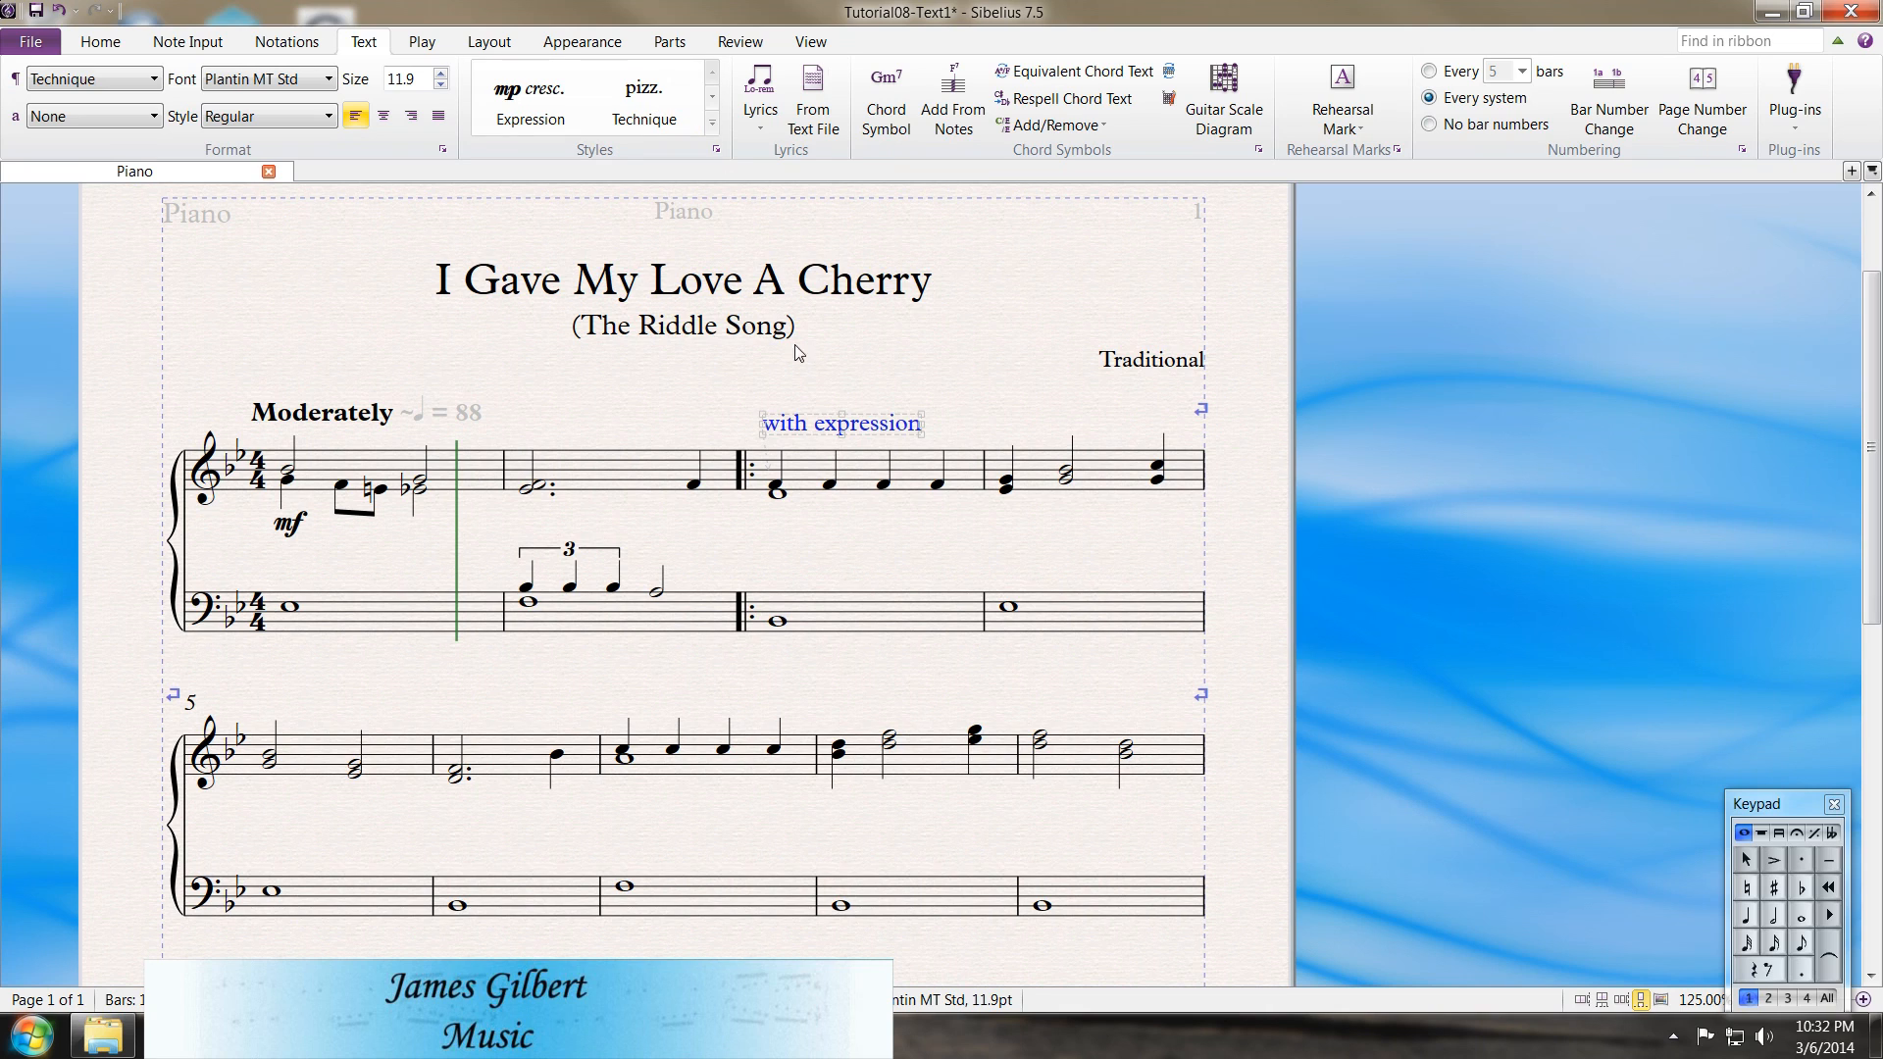
Change the text style of "with expression" above bar 3 to Expression
{"action": "left_click", "coordinate": [152, 80]}
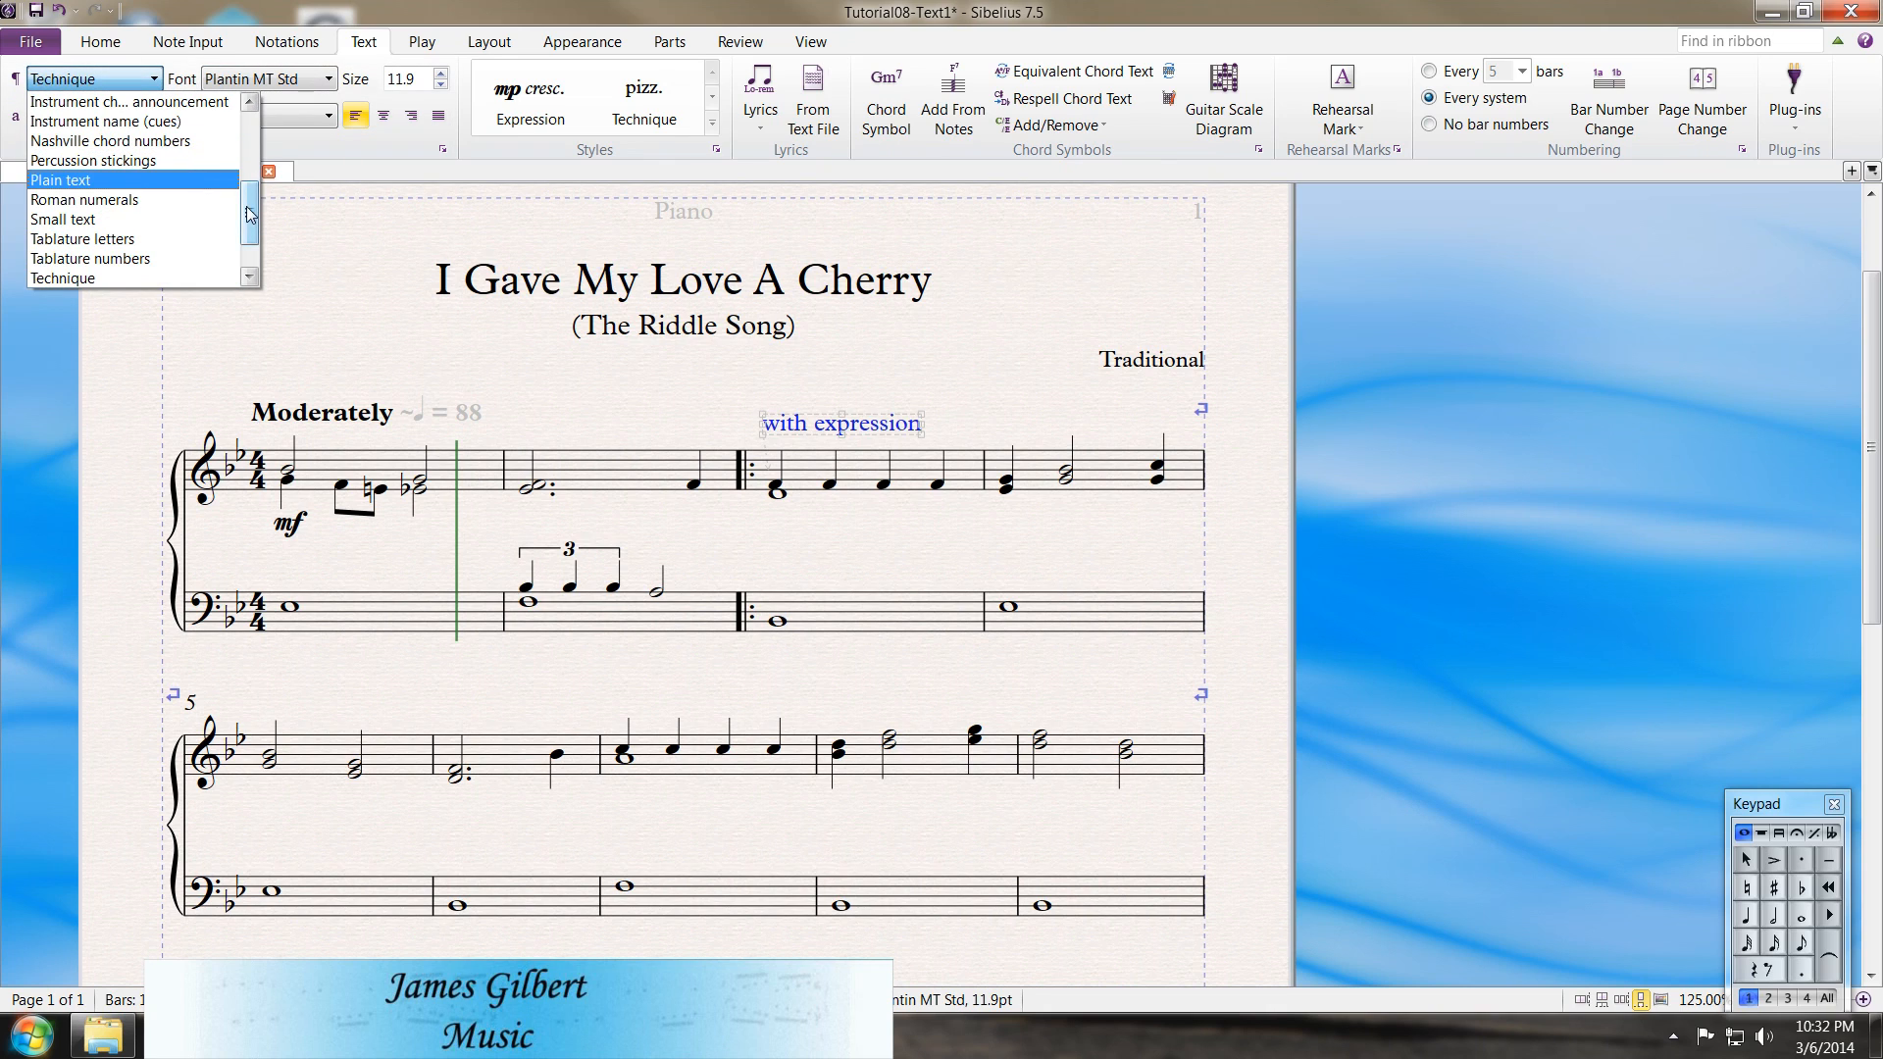
{"action": "left_click_drag", "start_coordinate": [251, 225], "coordinate": [247, 124]}
{"action": "scroll", "coordinate": [251, 233], "scroll_direction": "down", "scroll_amount": 1}
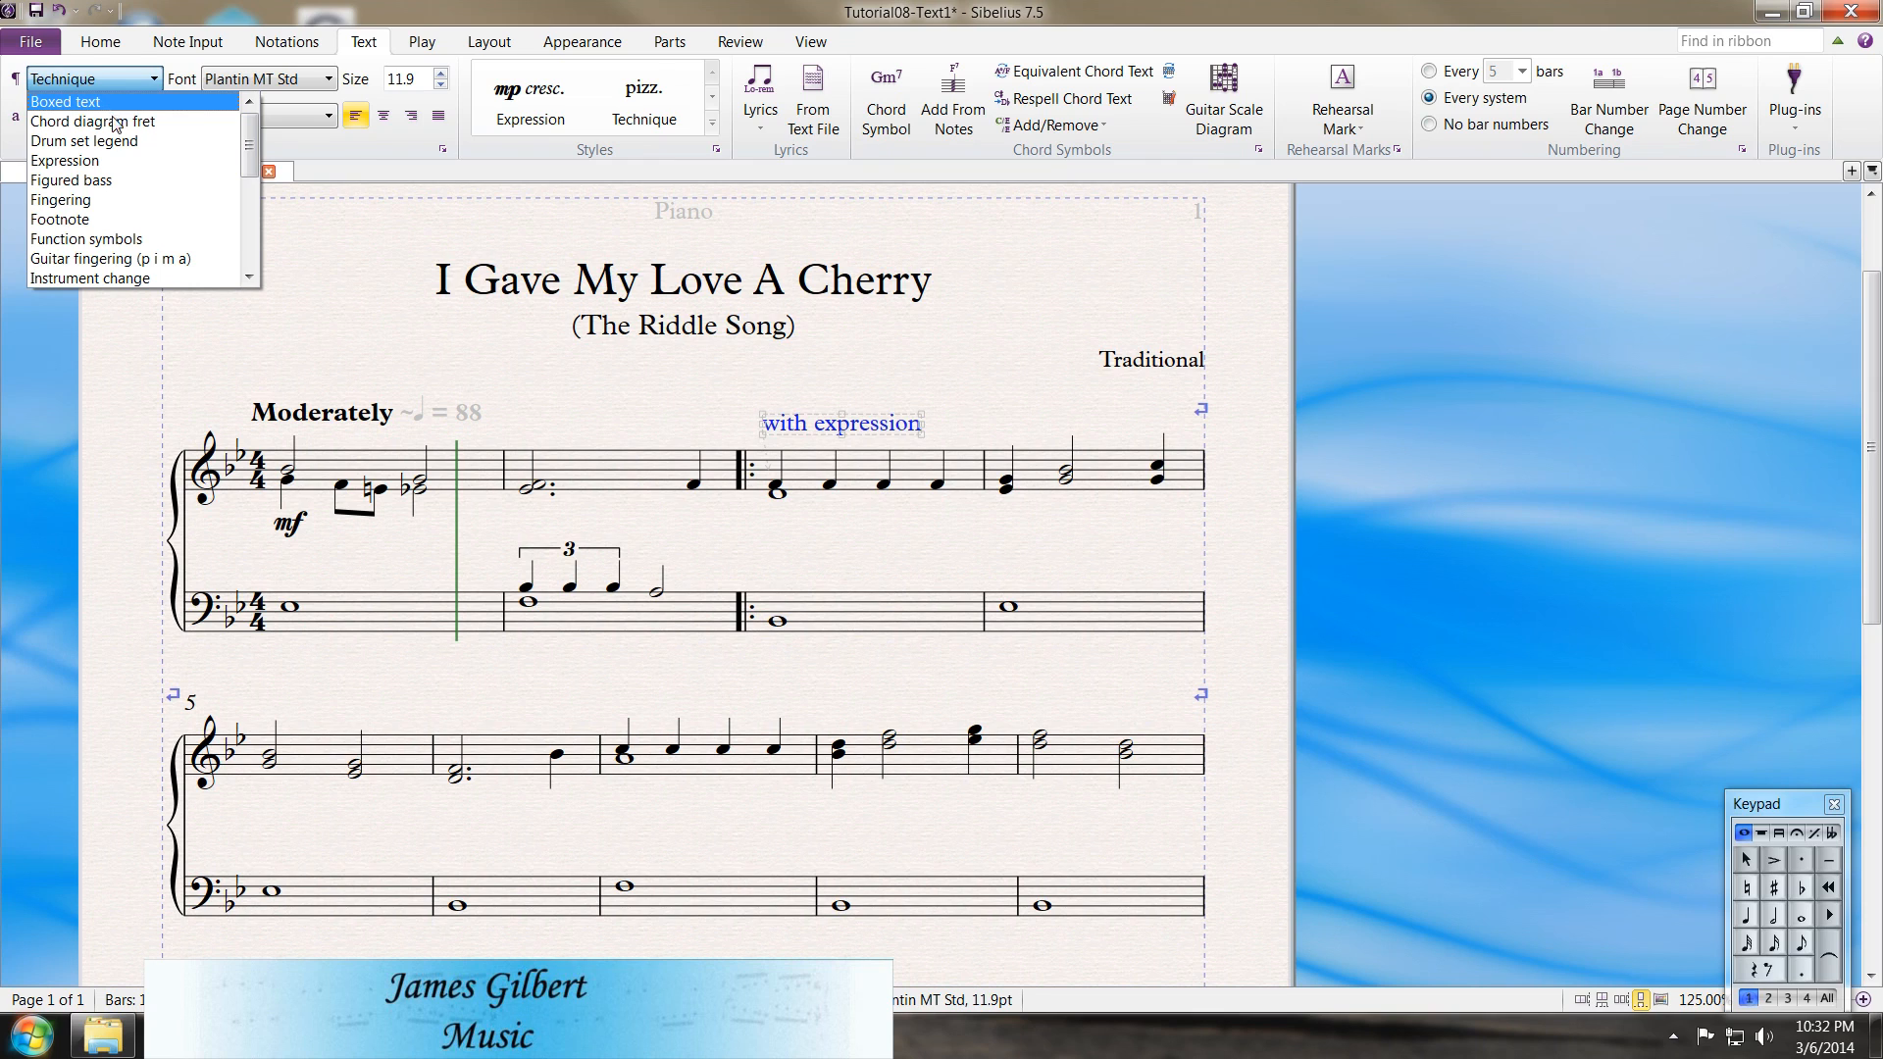
{"action": "left_click", "coordinate": [250, 255]}
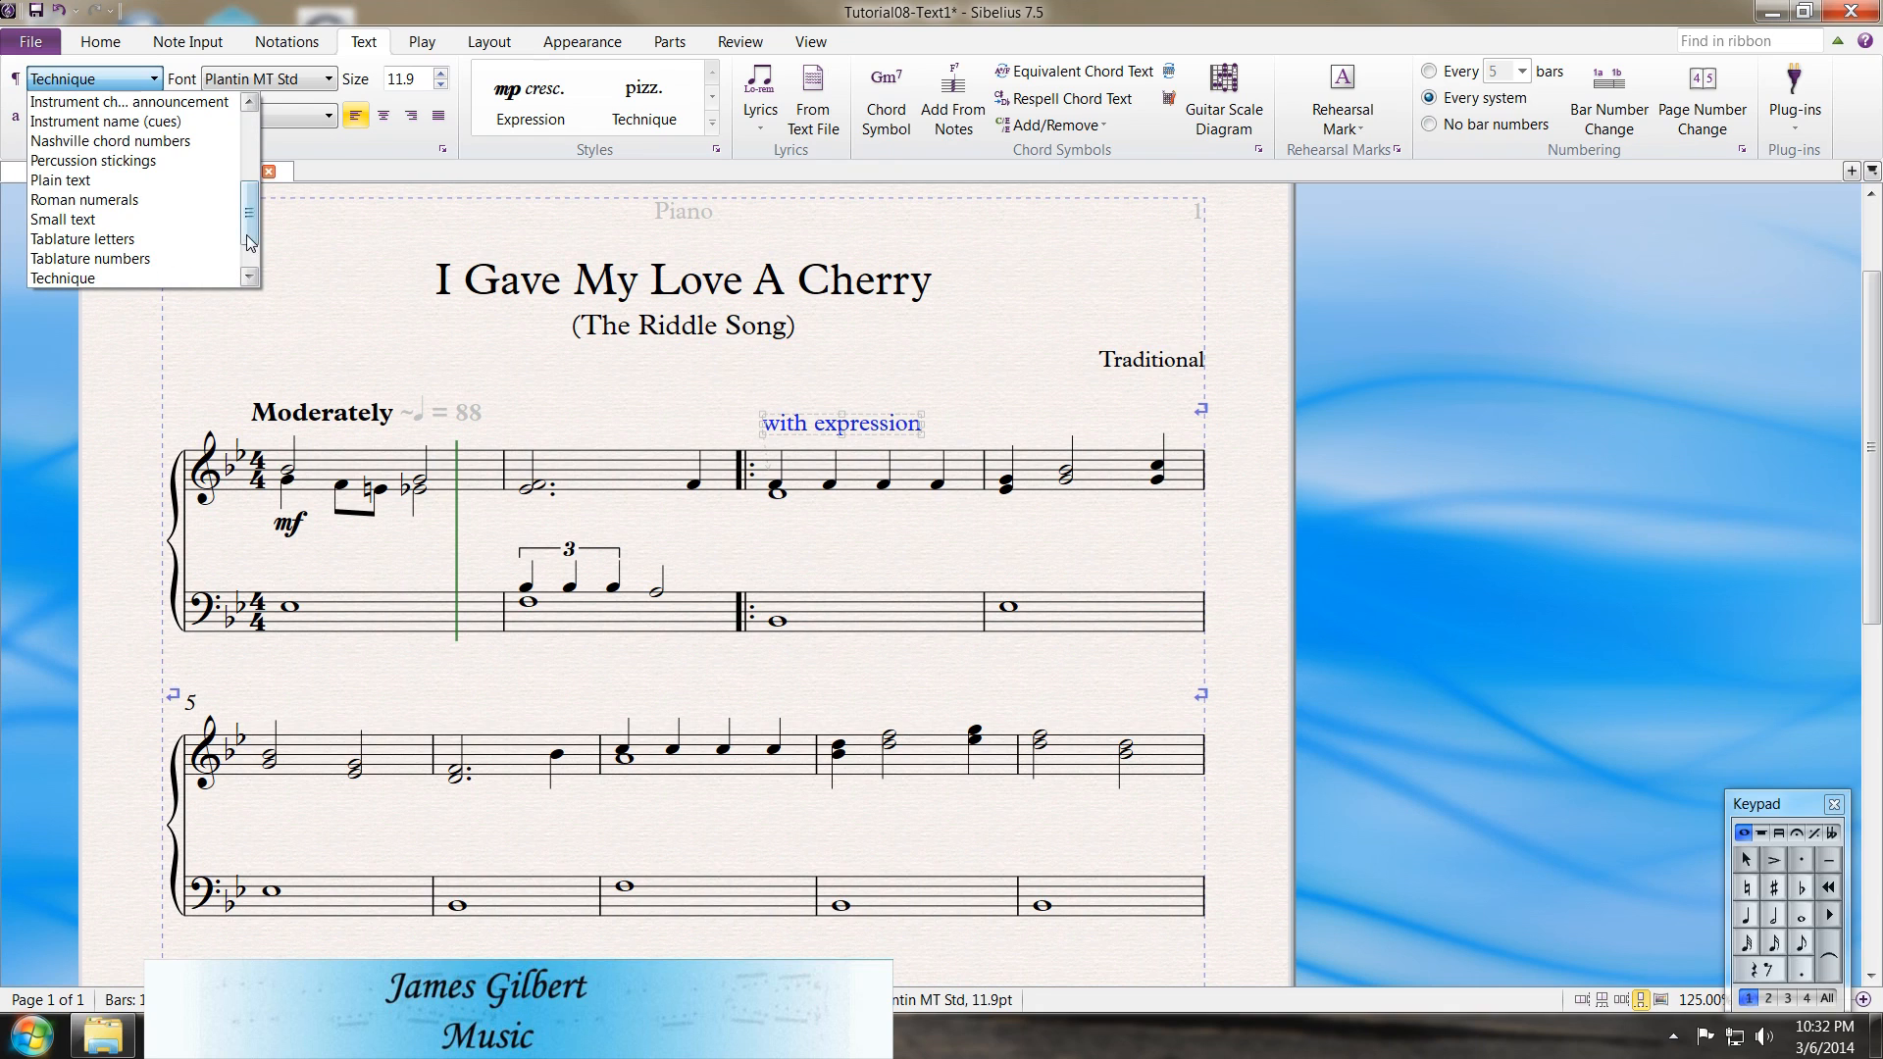
{"action": "scroll", "coordinate": [250, 260], "scroll_direction": "down", "scroll_amount": 1}
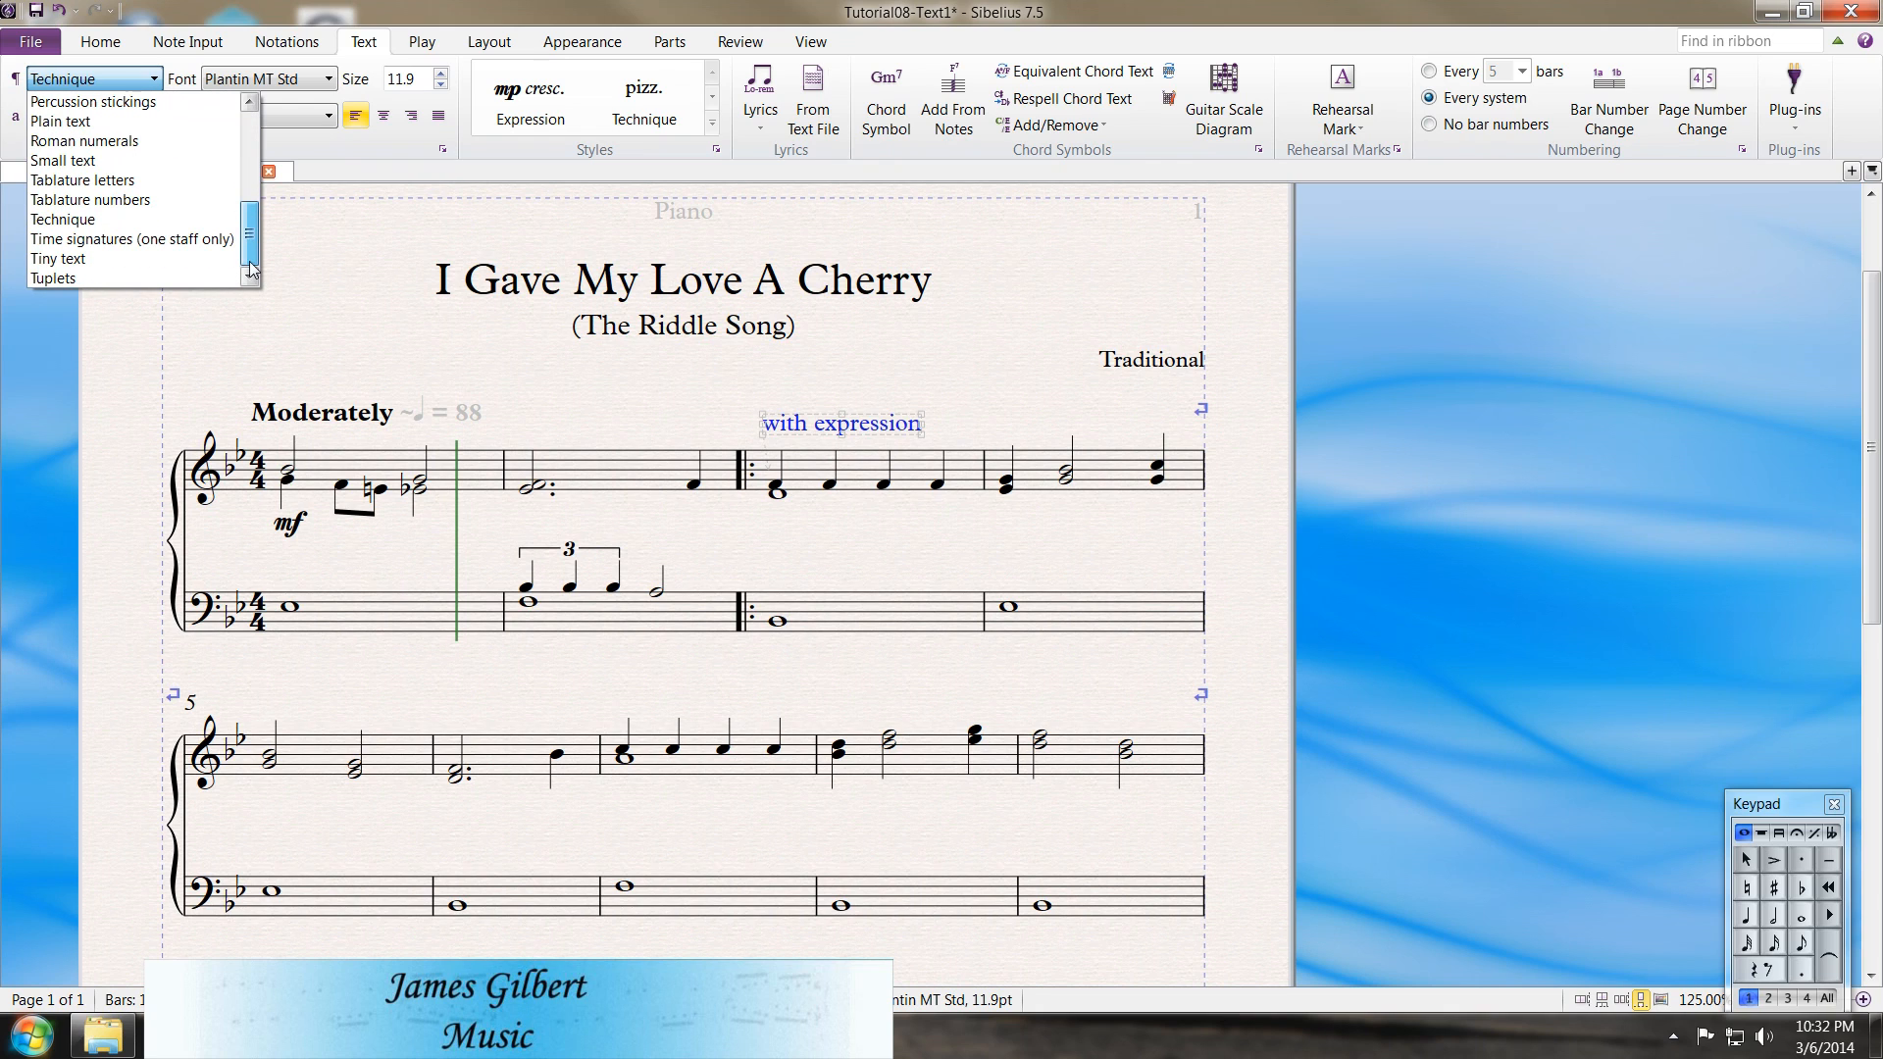
{"action": "left_click_drag", "start_coordinate": [252, 267], "coordinate": [249, 157]}
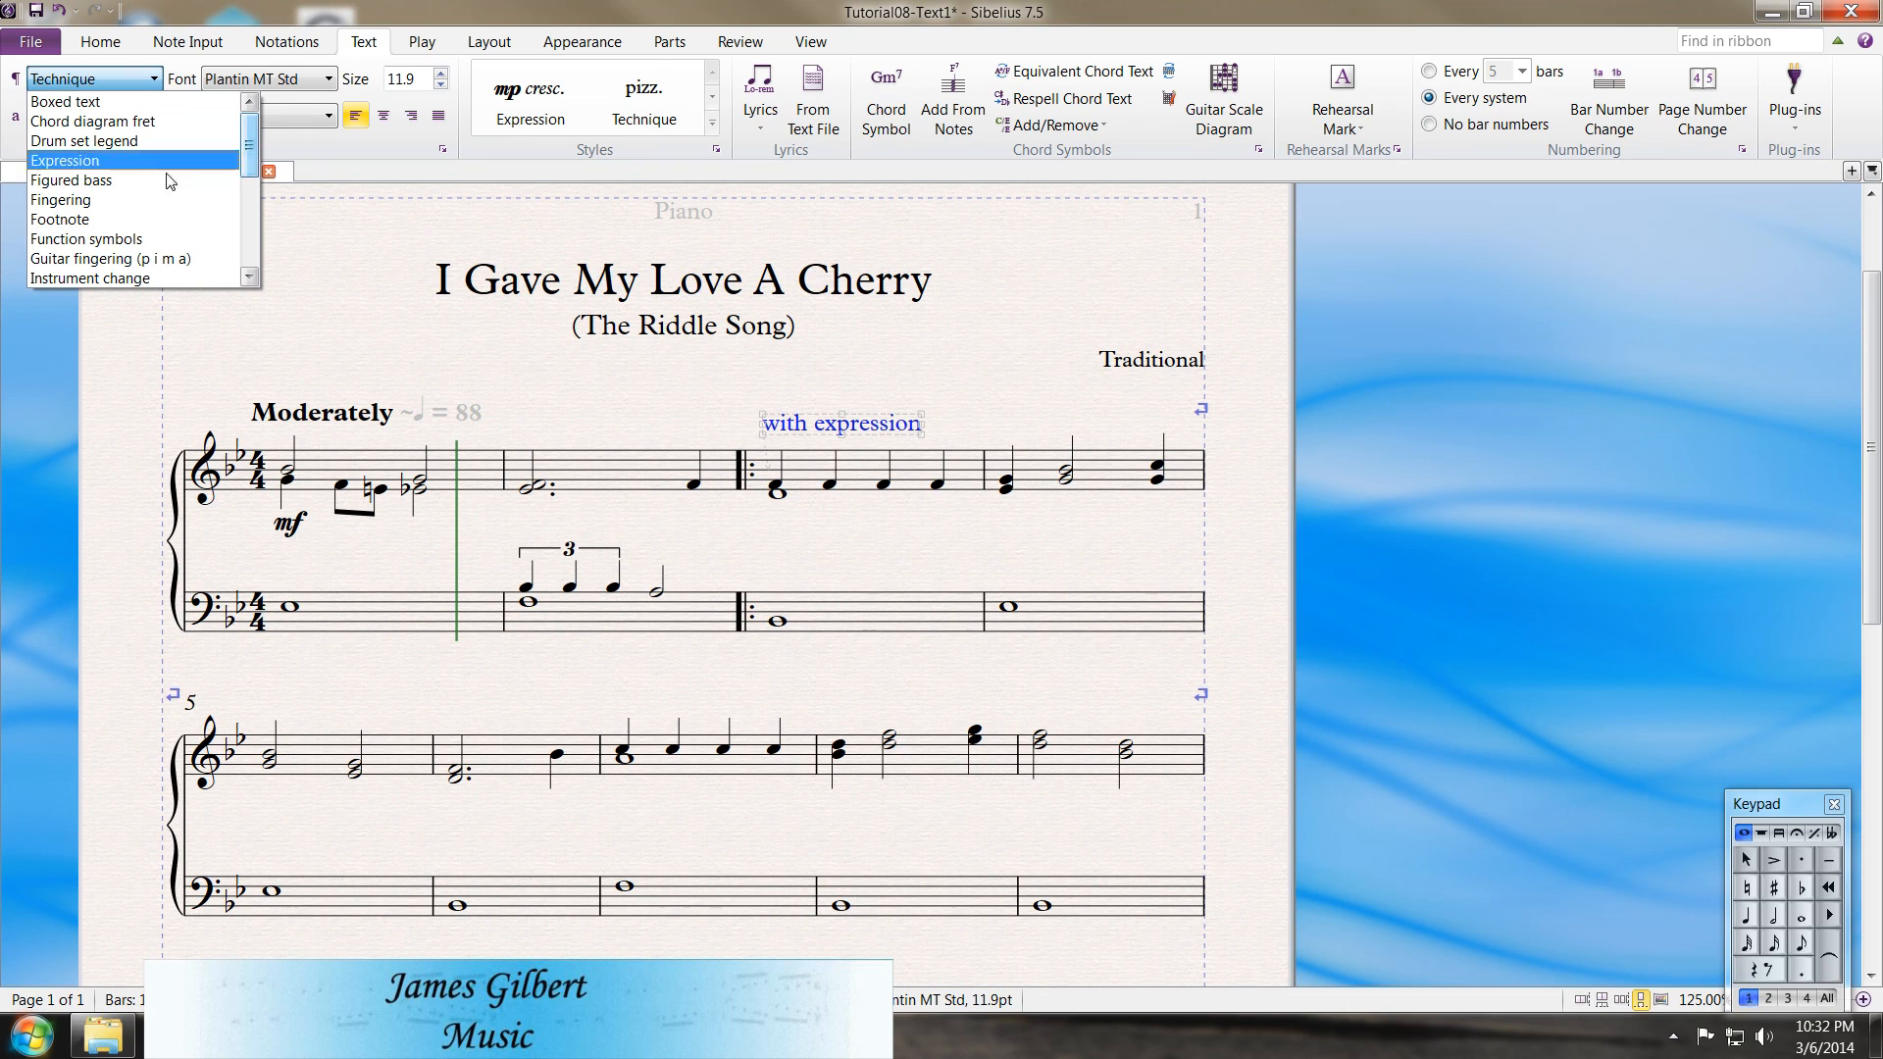
{"action": "left_click", "coordinate": [103, 167]}
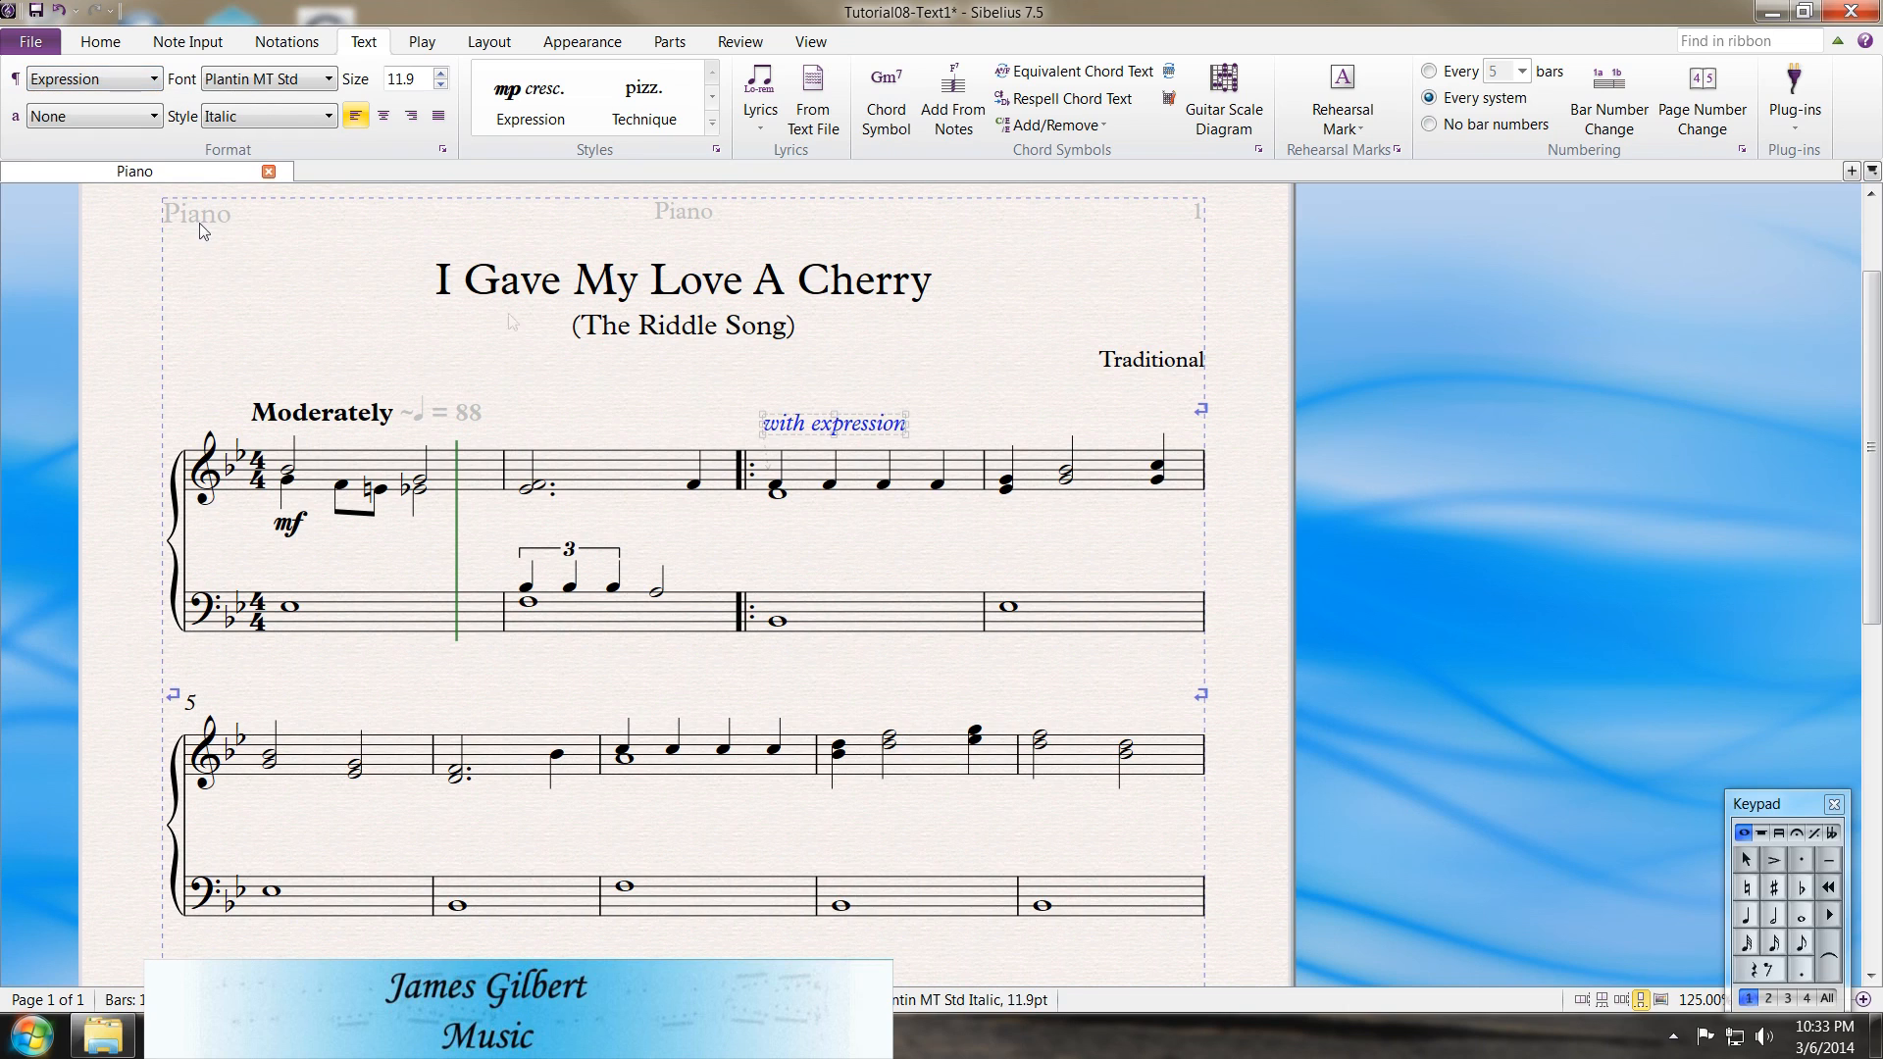
View the fonts available for the "with expression" text without changing its font
{"action": "left_click", "coordinate": [270, 79]}
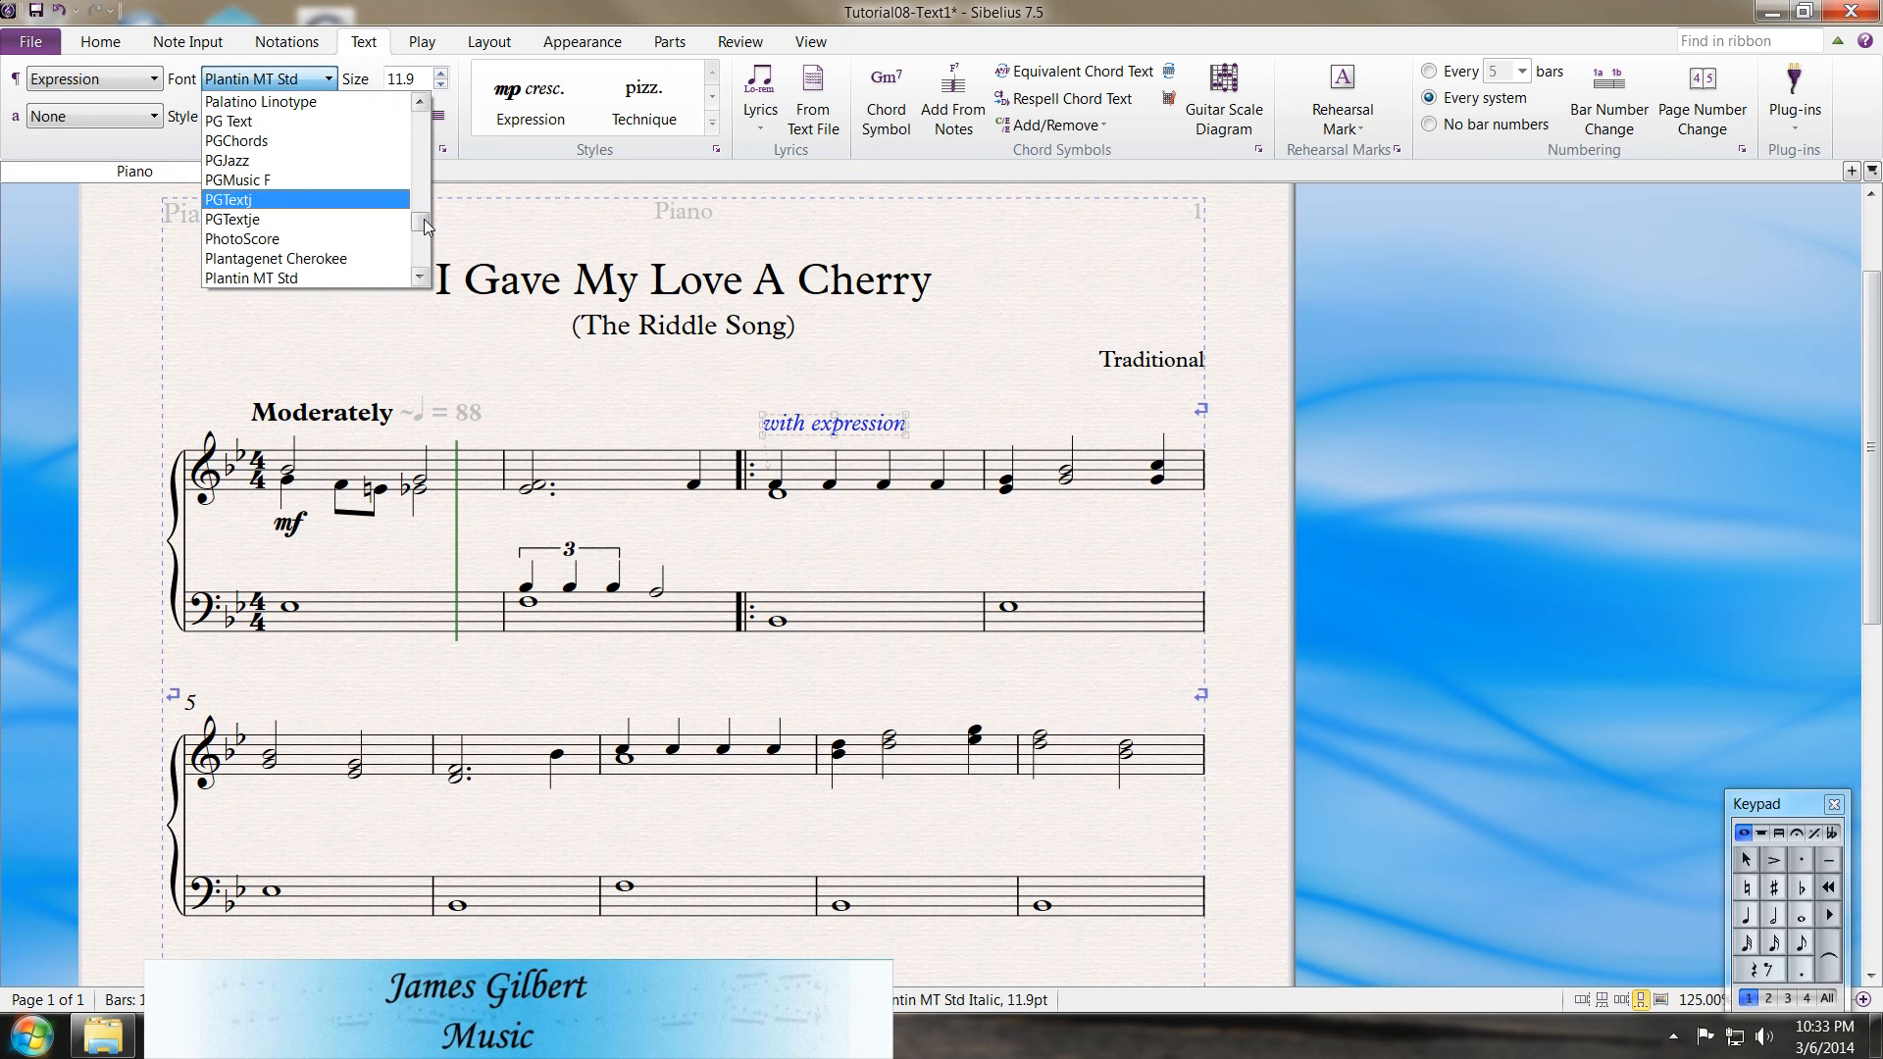
{"action": "mouse_move", "coordinate": [420, 222]}
{"action": "left_mouse_down"}
{"action": "mouse_move", "coordinate": [424, 120]}
{"action": "mouse_move", "coordinate": [421, 246]}
{"action": "left_mouse_up"}
{"action": "left_click", "coordinate": [130, 155]}
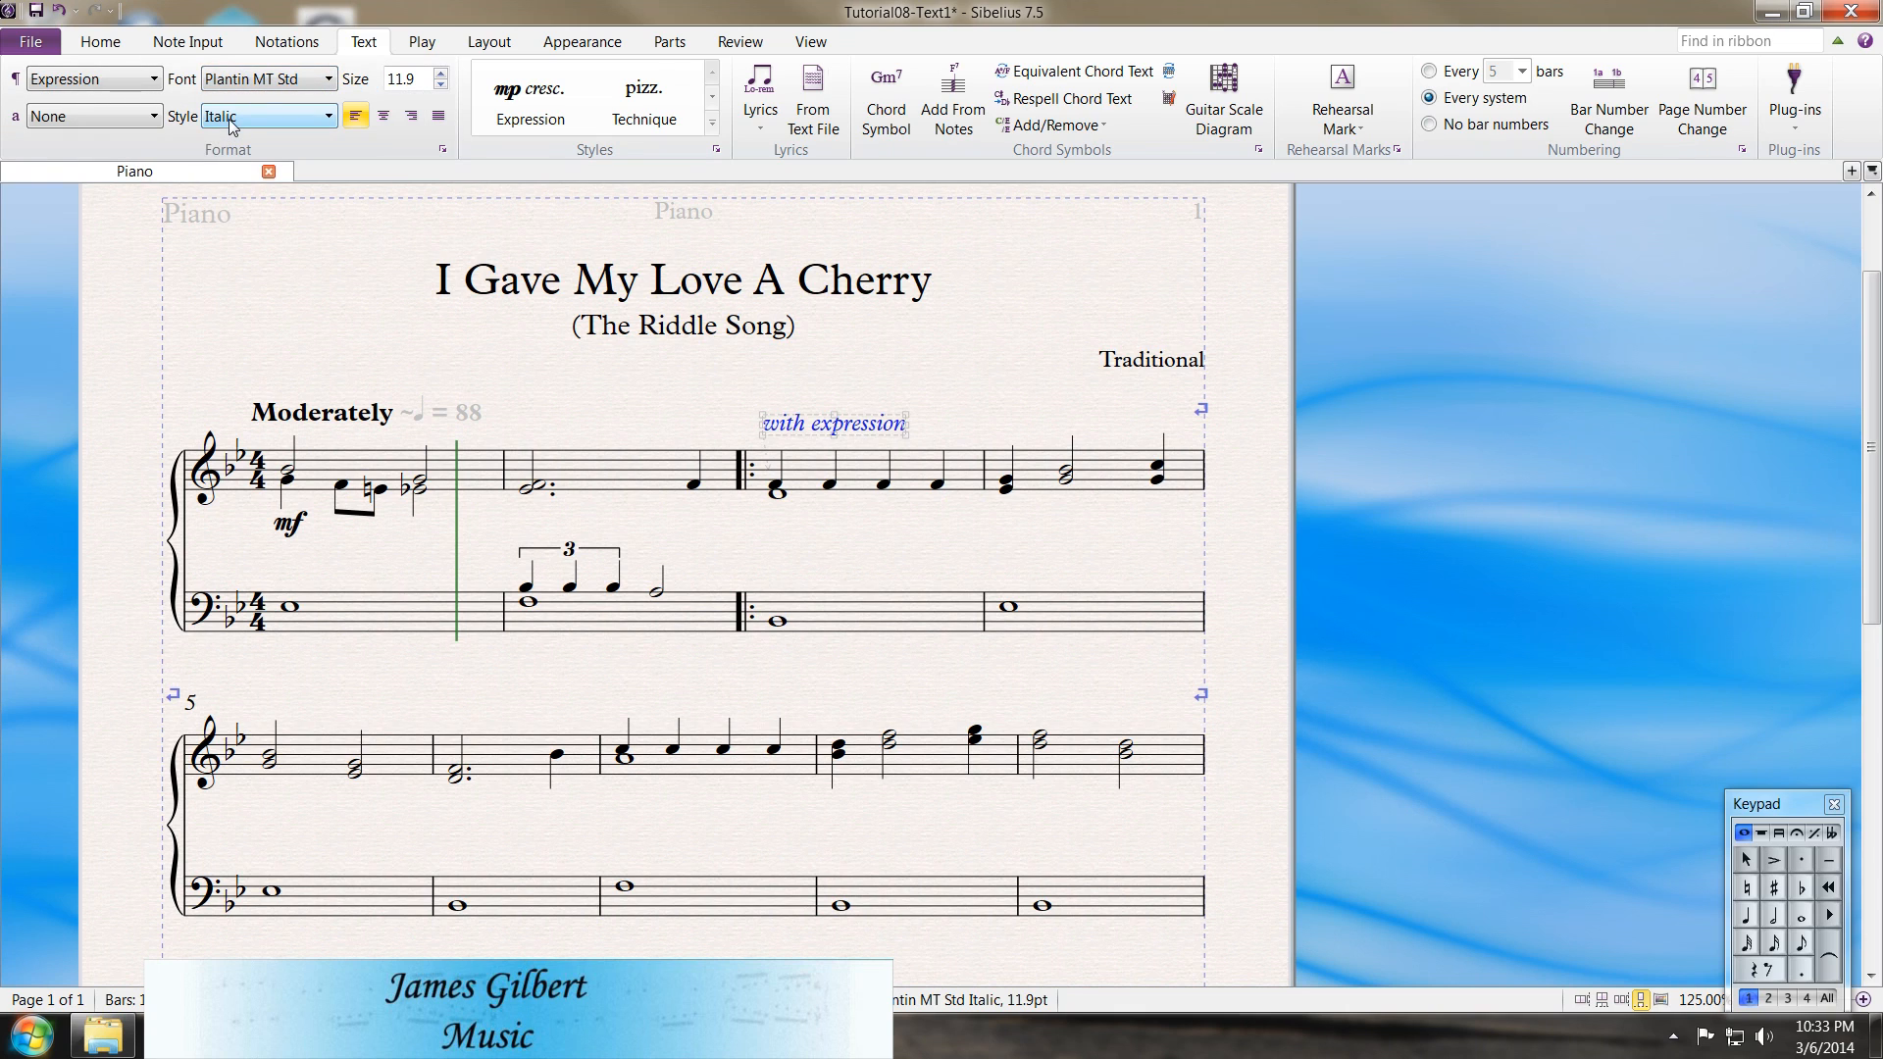
Try the Music text character style on "with expression" above bar 3 and set it back to None
{"action": "left_click", "coordinate": [231, 119]}
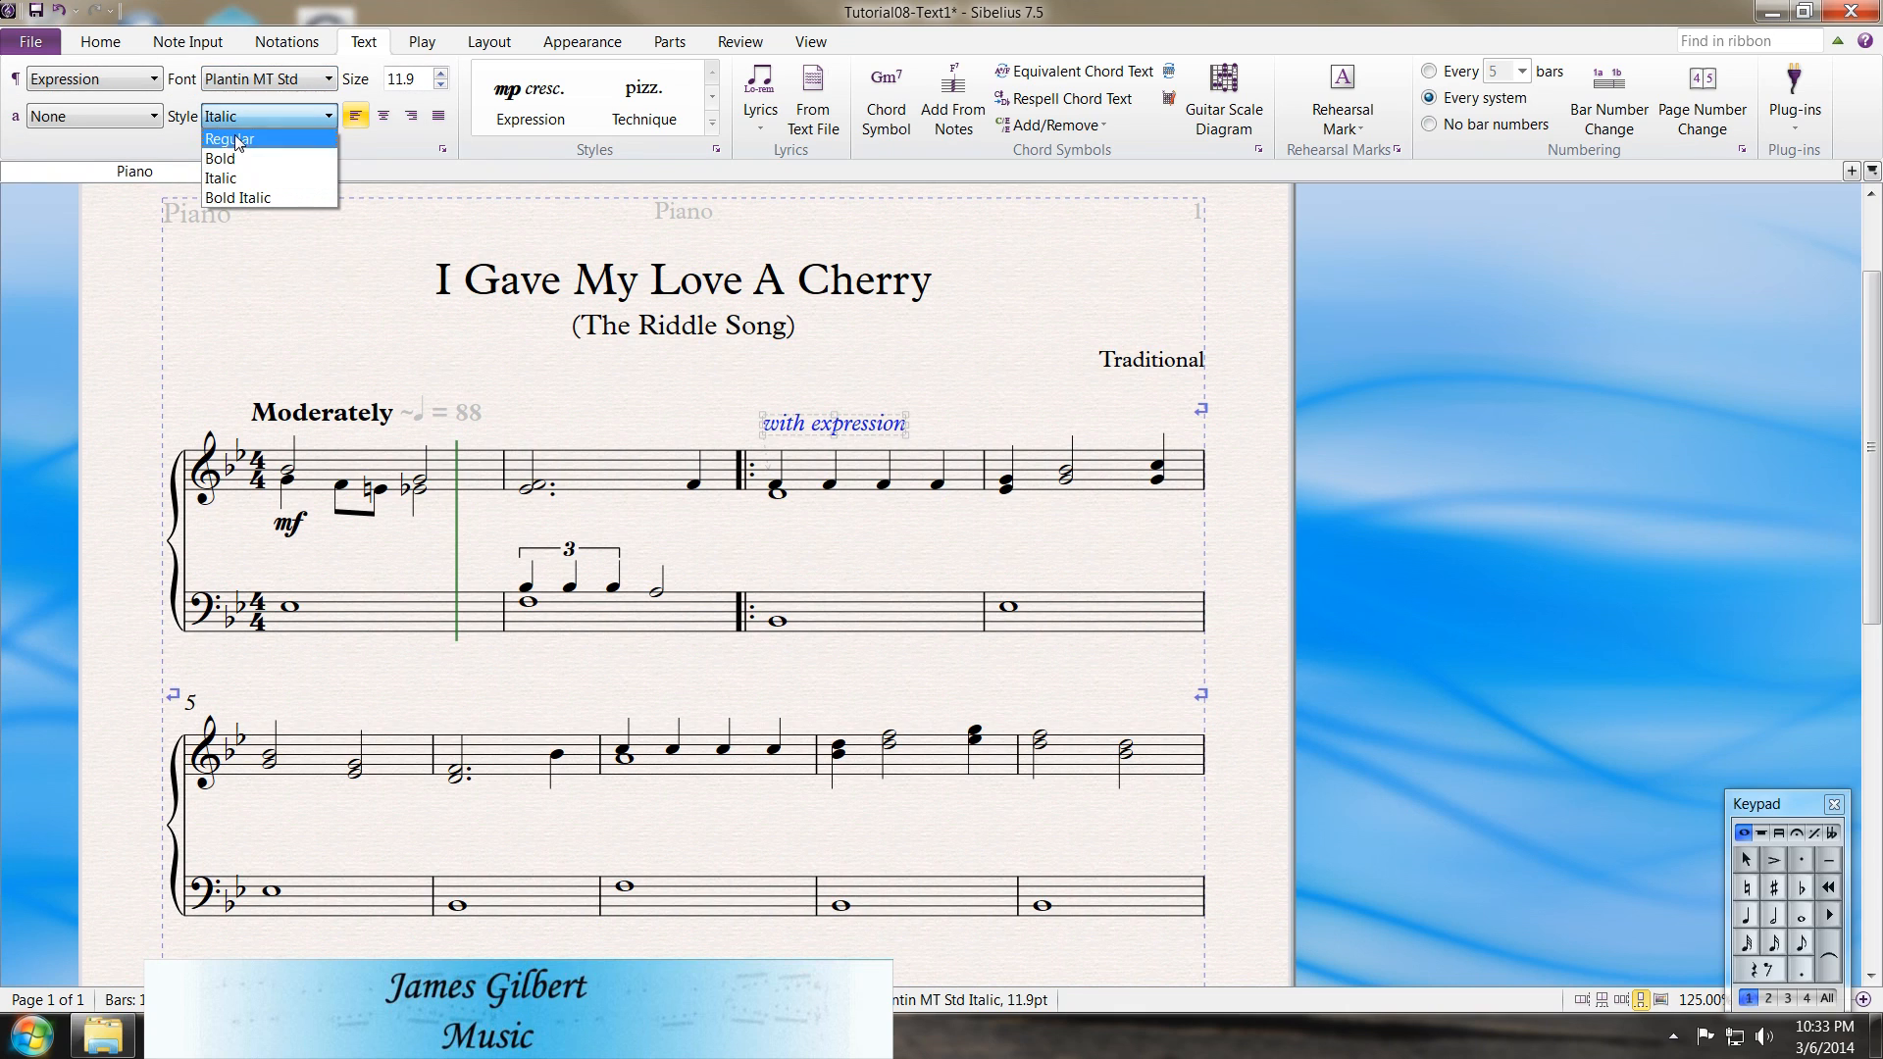
{"action": "left_click", "coordinate": [174, 147]}
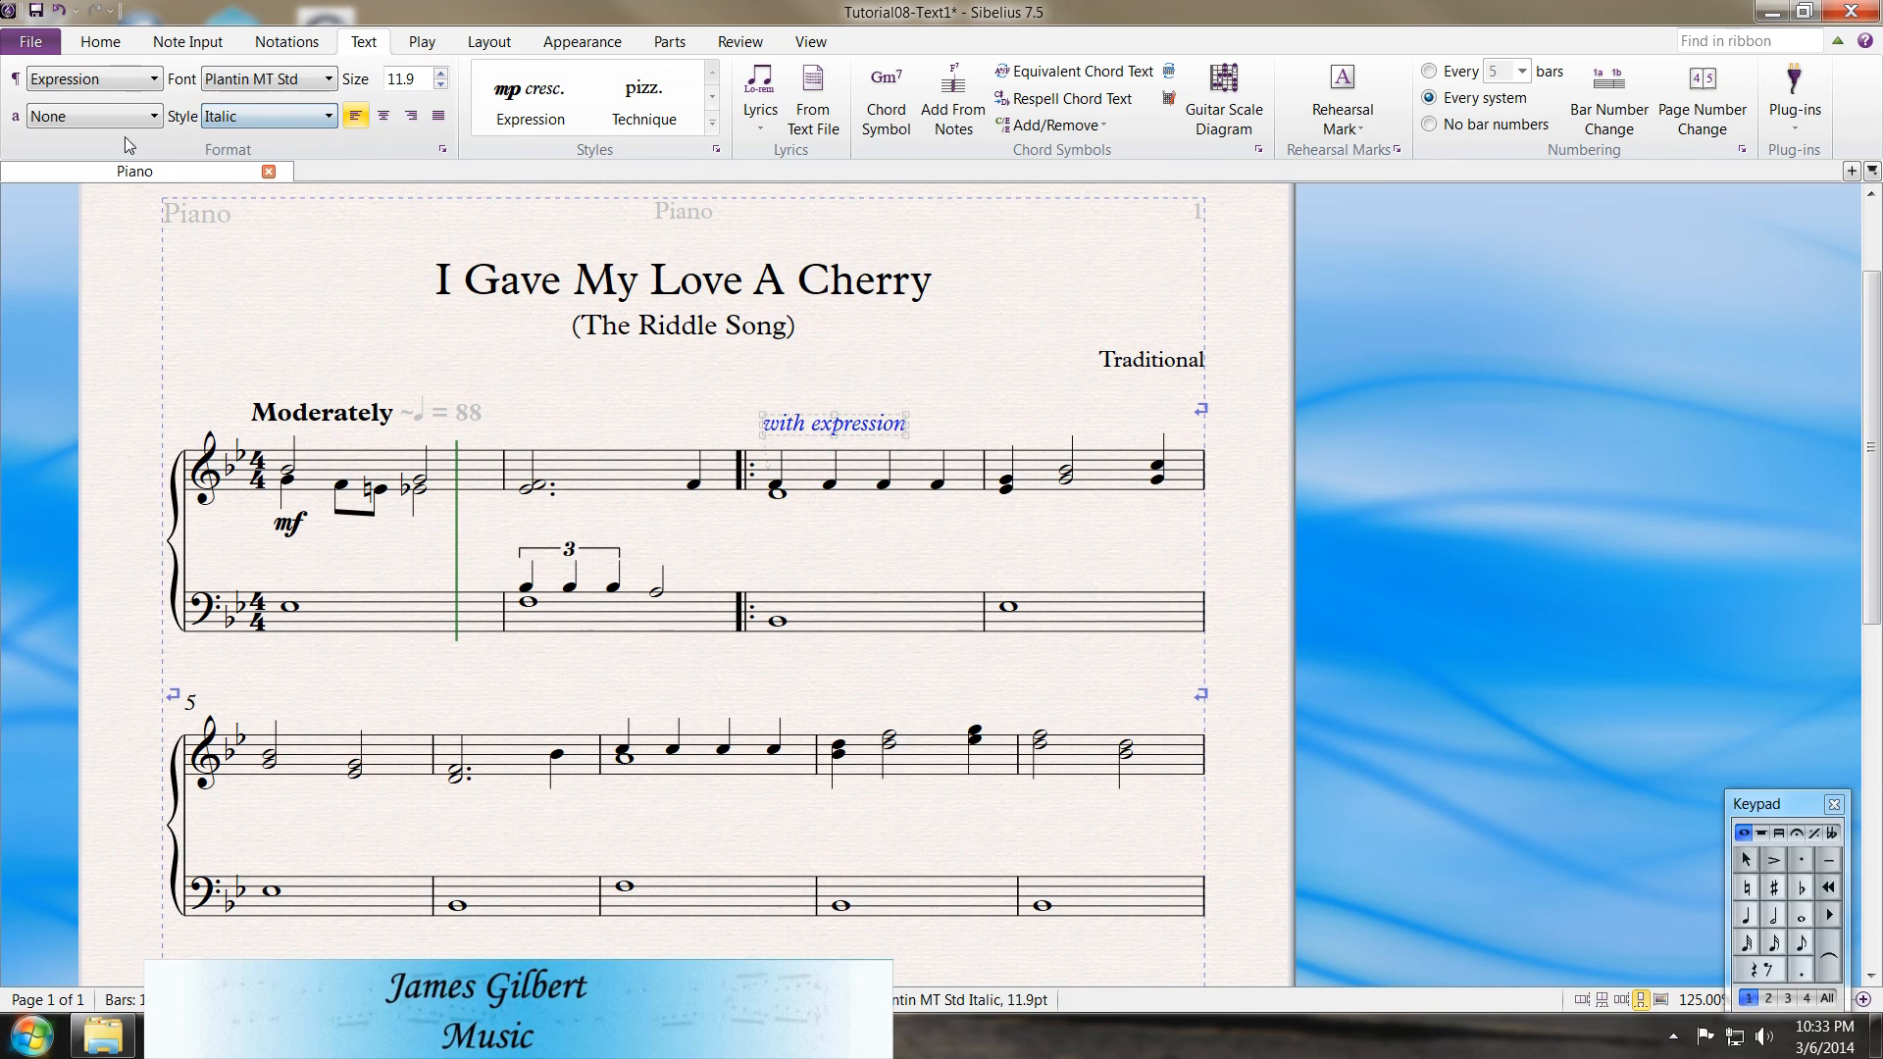
{"action": "left_click", "coordinate": [107, 128]}
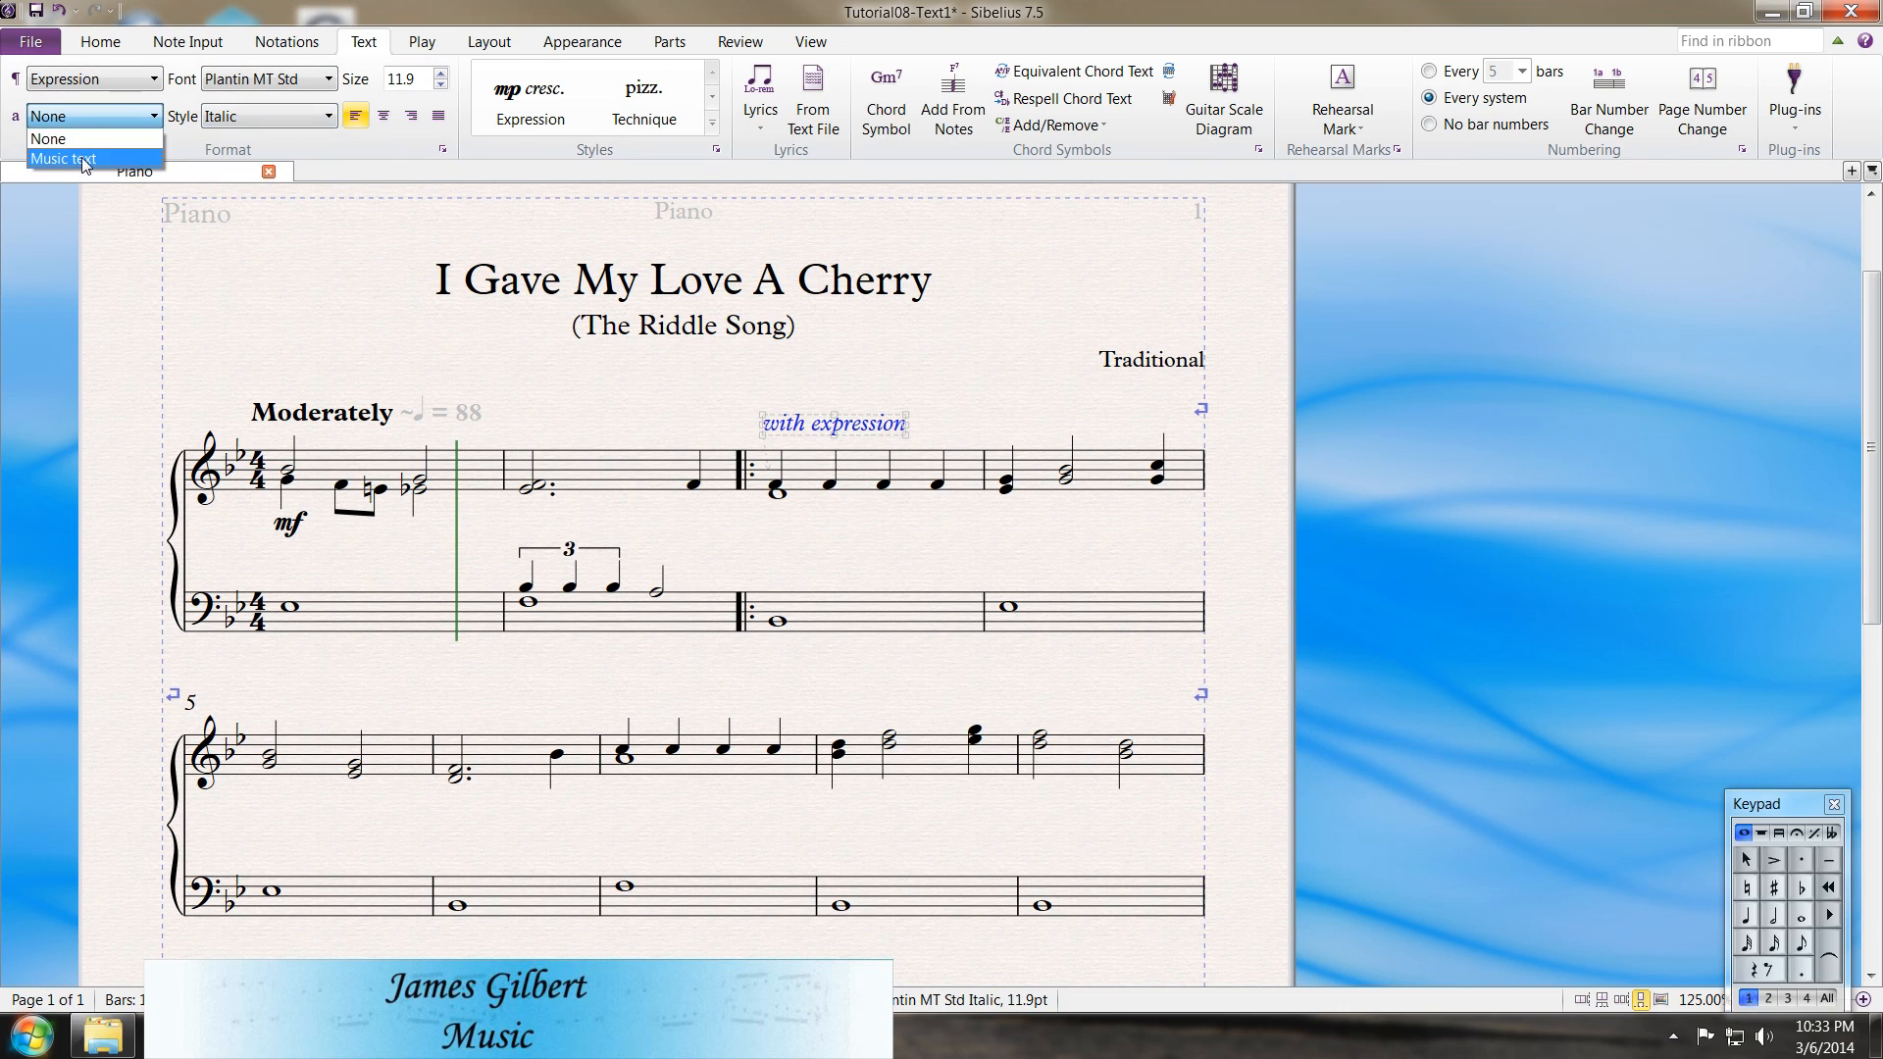
{"action": "left_click", "coordinate": [84, 160]}
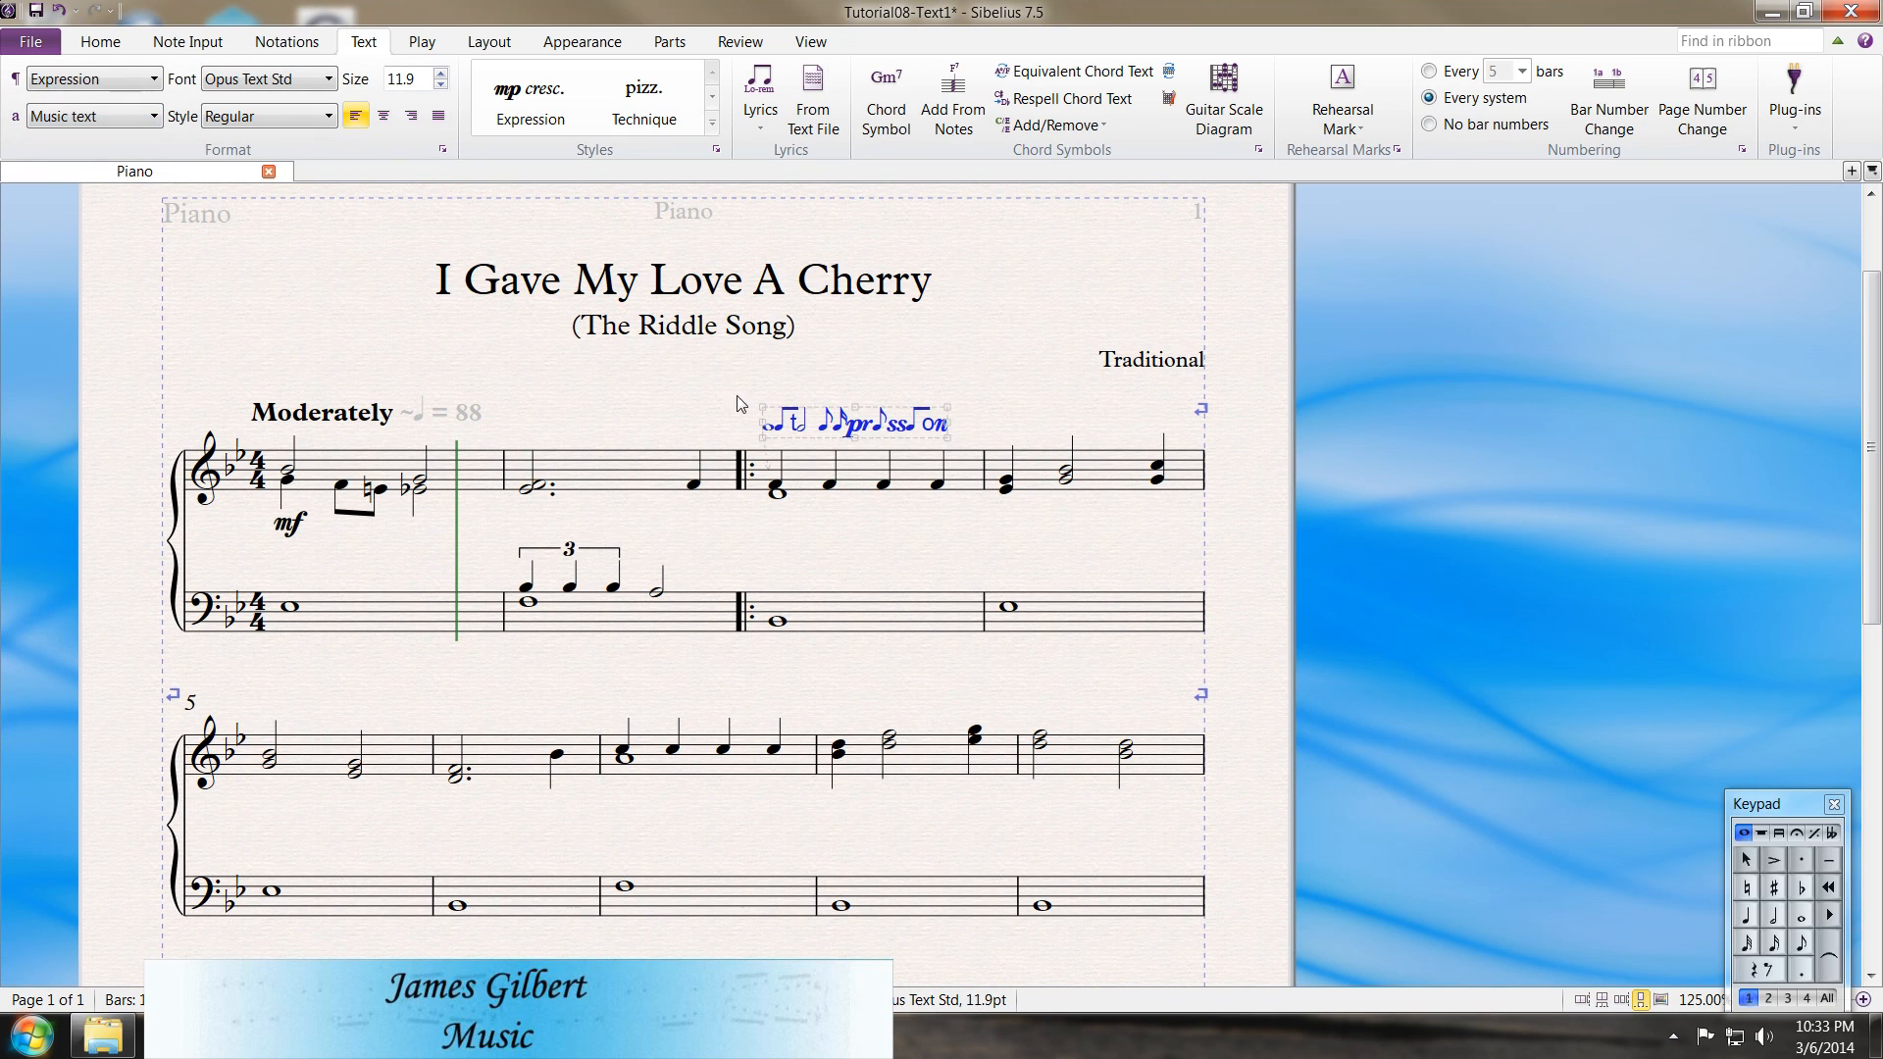
{"action": "left_click", "coordinate": [152, 118]}
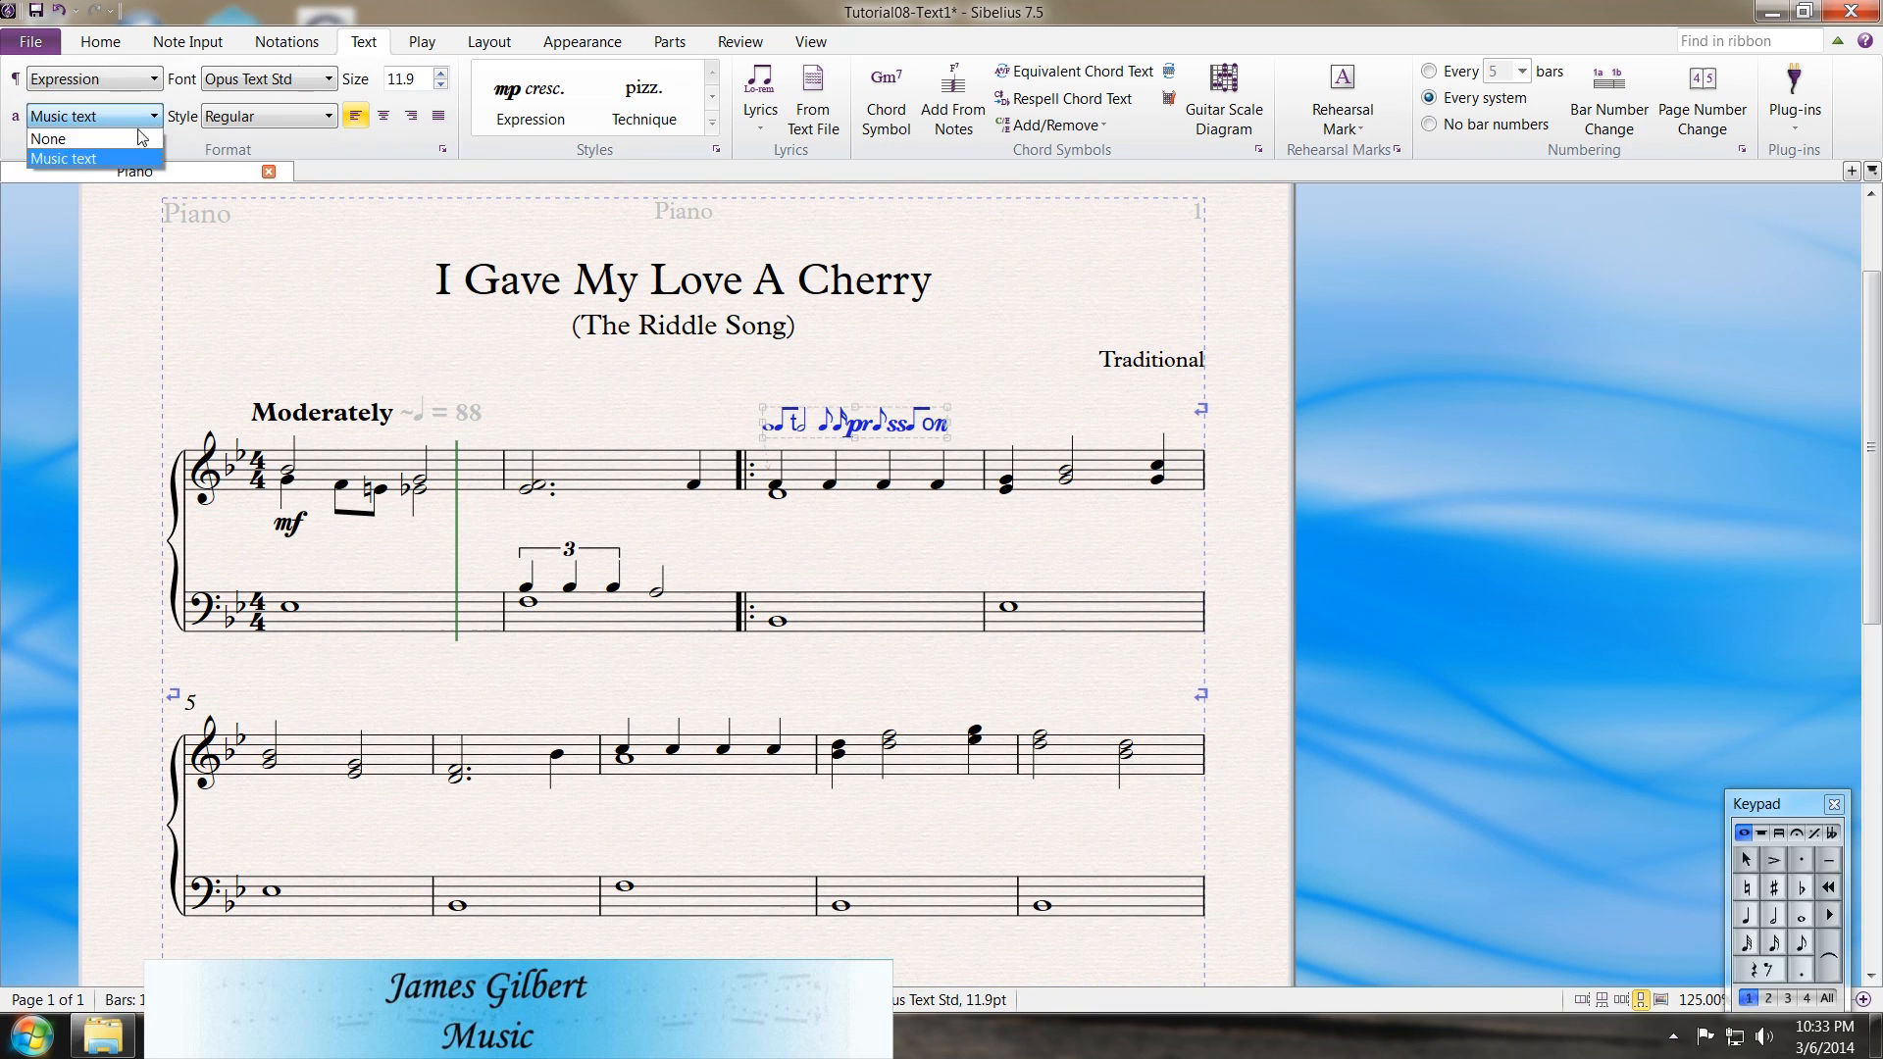
{"action": "left_click", "coordinate": [126, 142]}
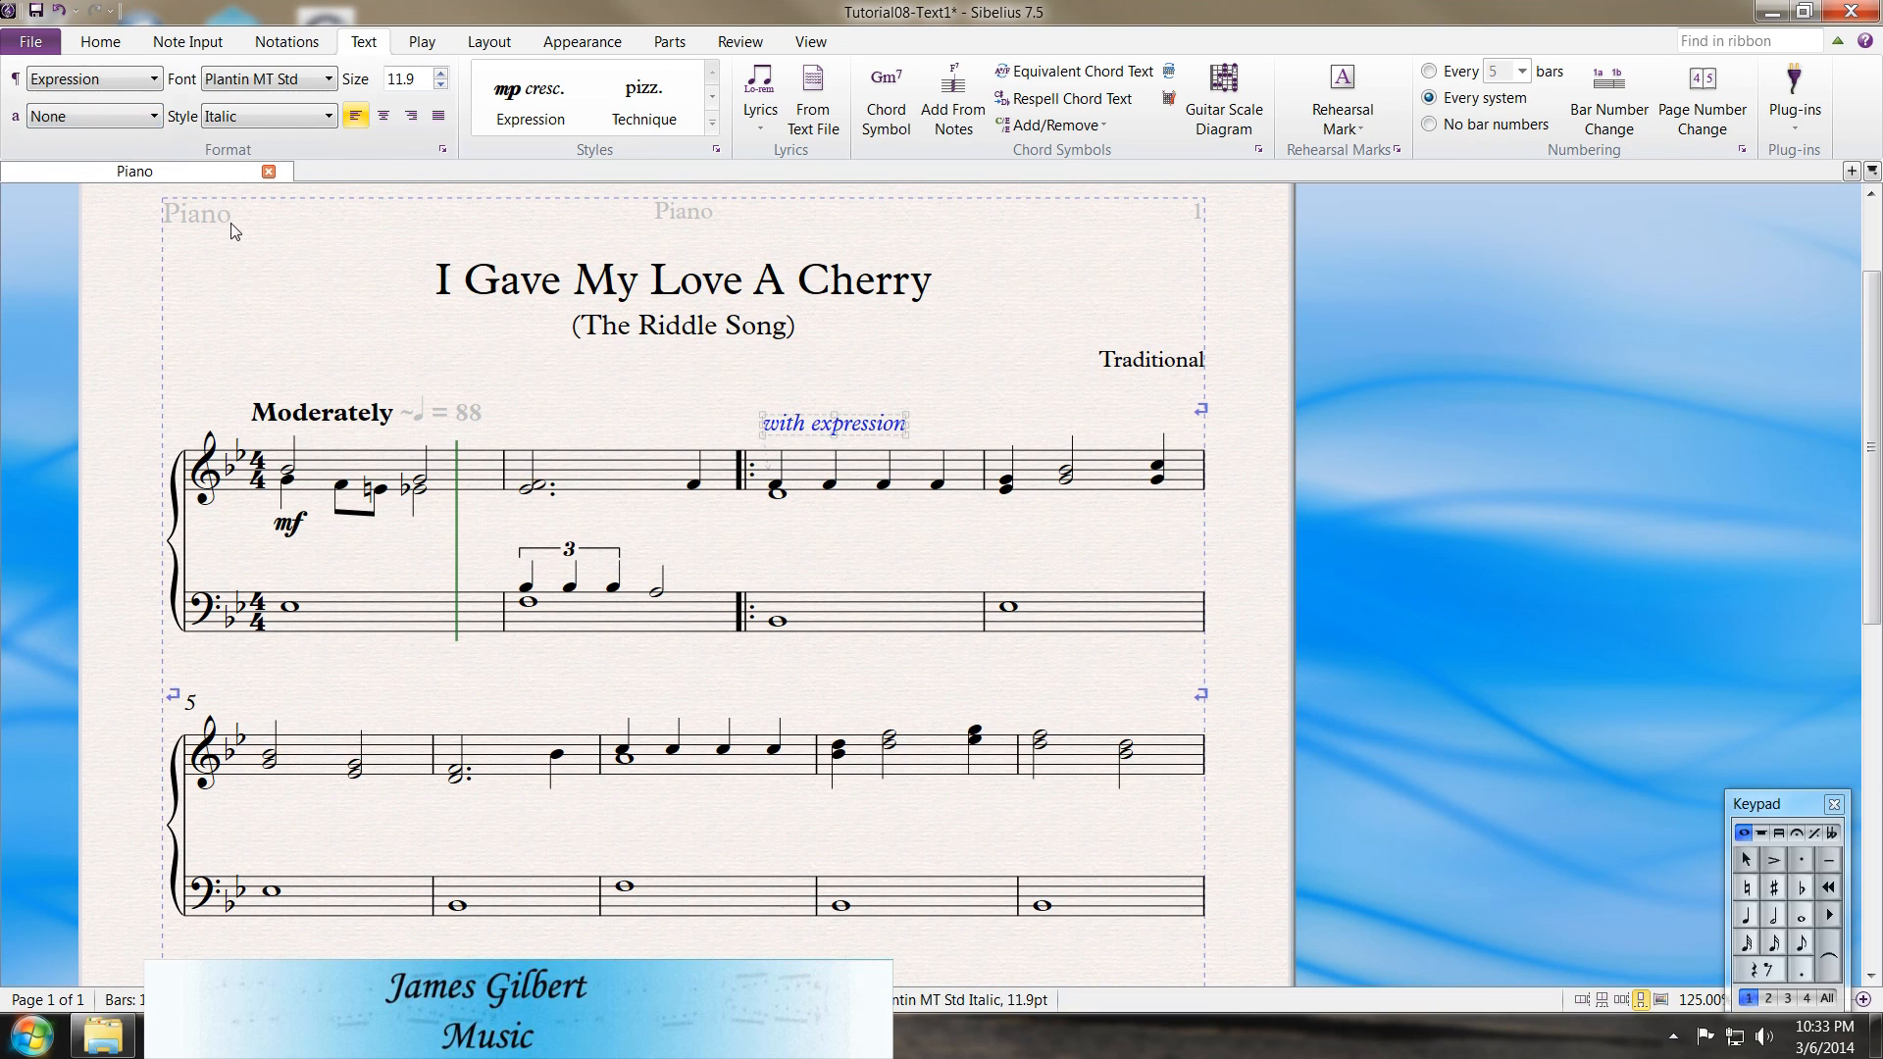
{"action": "left_click", "coordinate": [664, 391]}
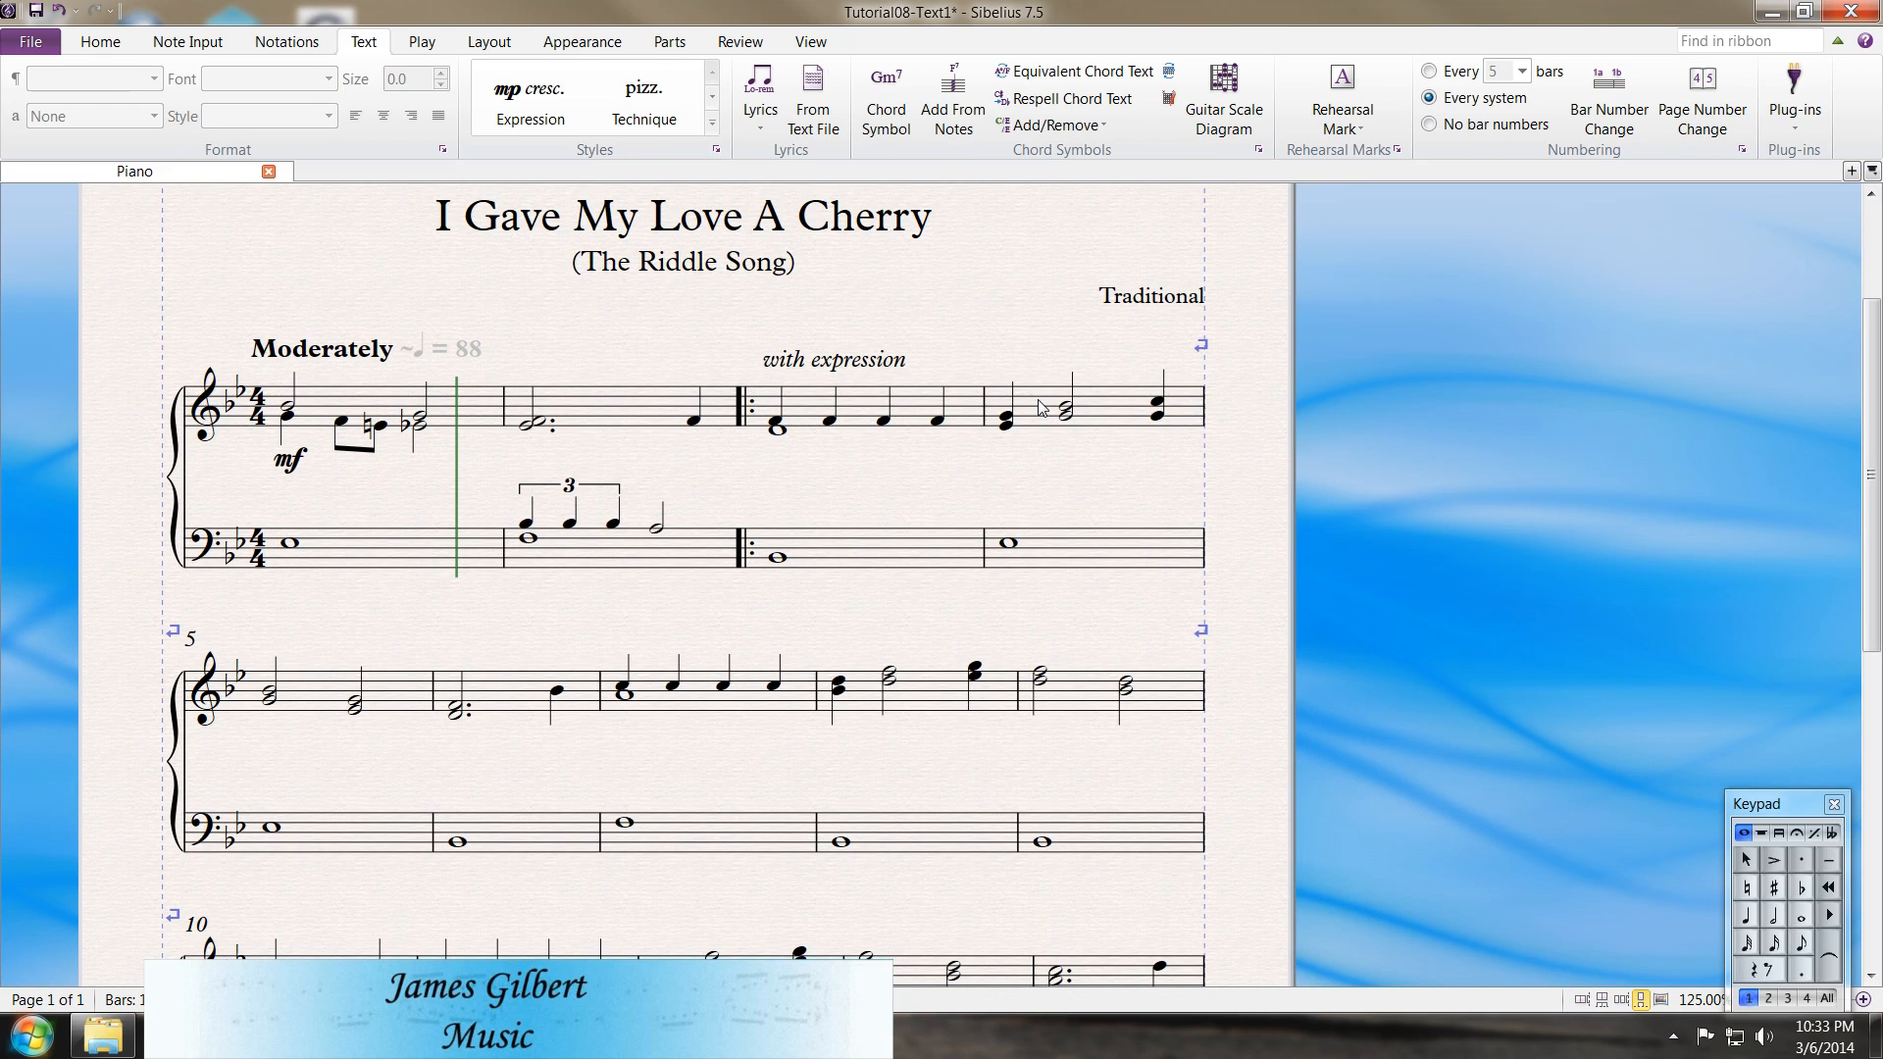
Generate chord symbols from the notes in bars 4 to 6 of both staves, using the default Add Chord Symbols settings
{"action": "left_click", "coordinate": [1027, 408]}
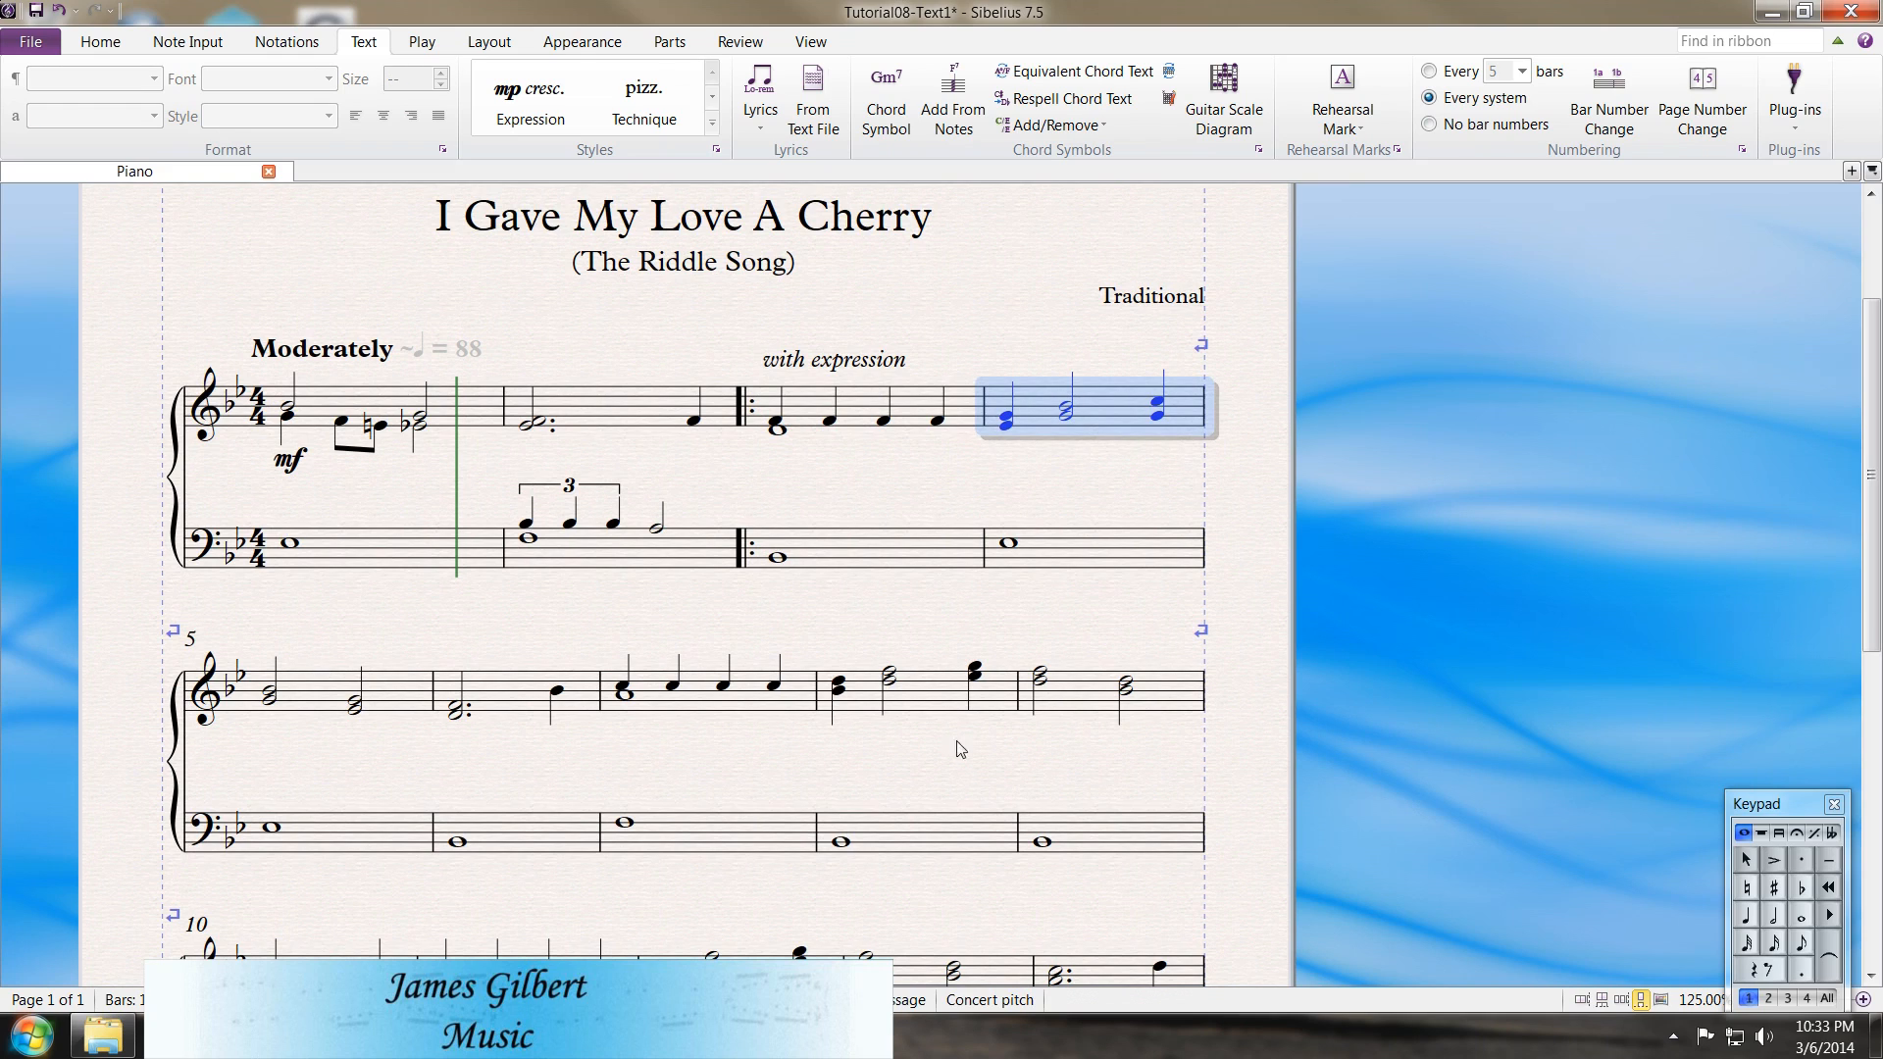
{"action": "left_click", "coordinate": [541, 842], "text": "shift"}
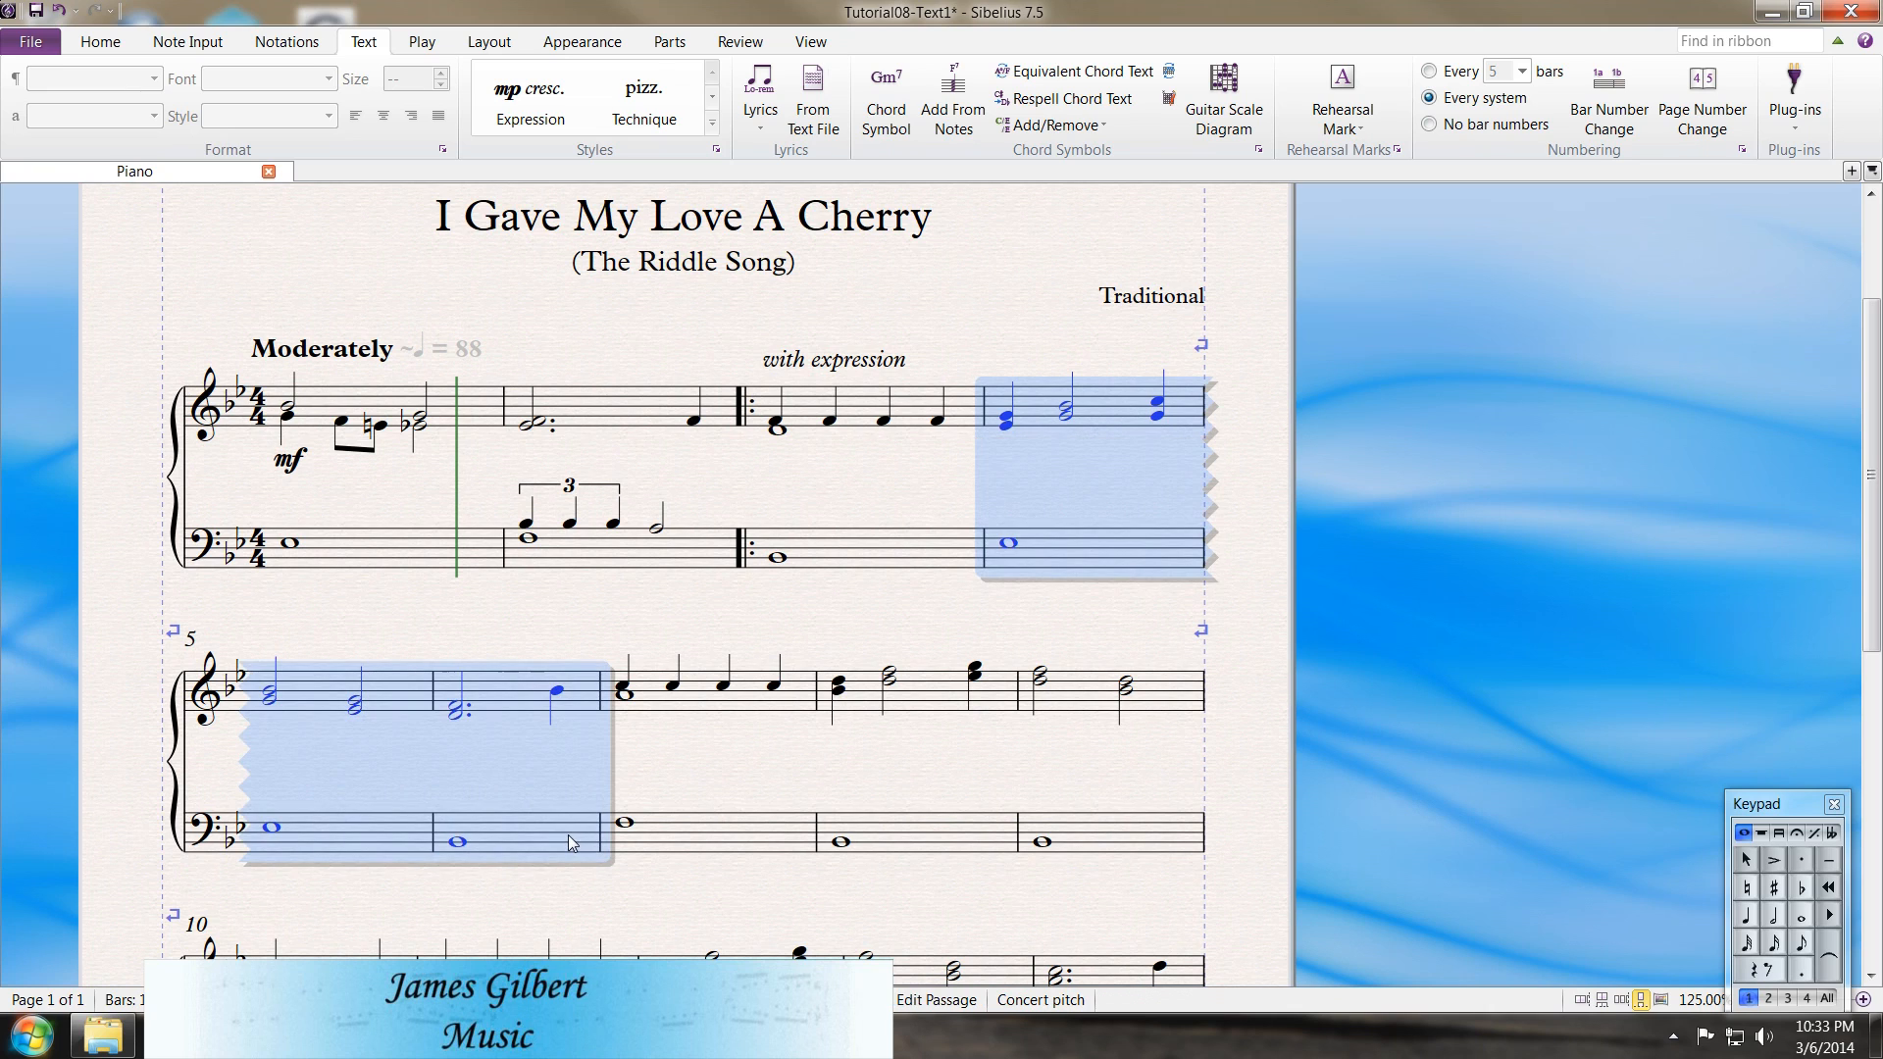
{"action": "left_click", "coordinate": [956, 120]}
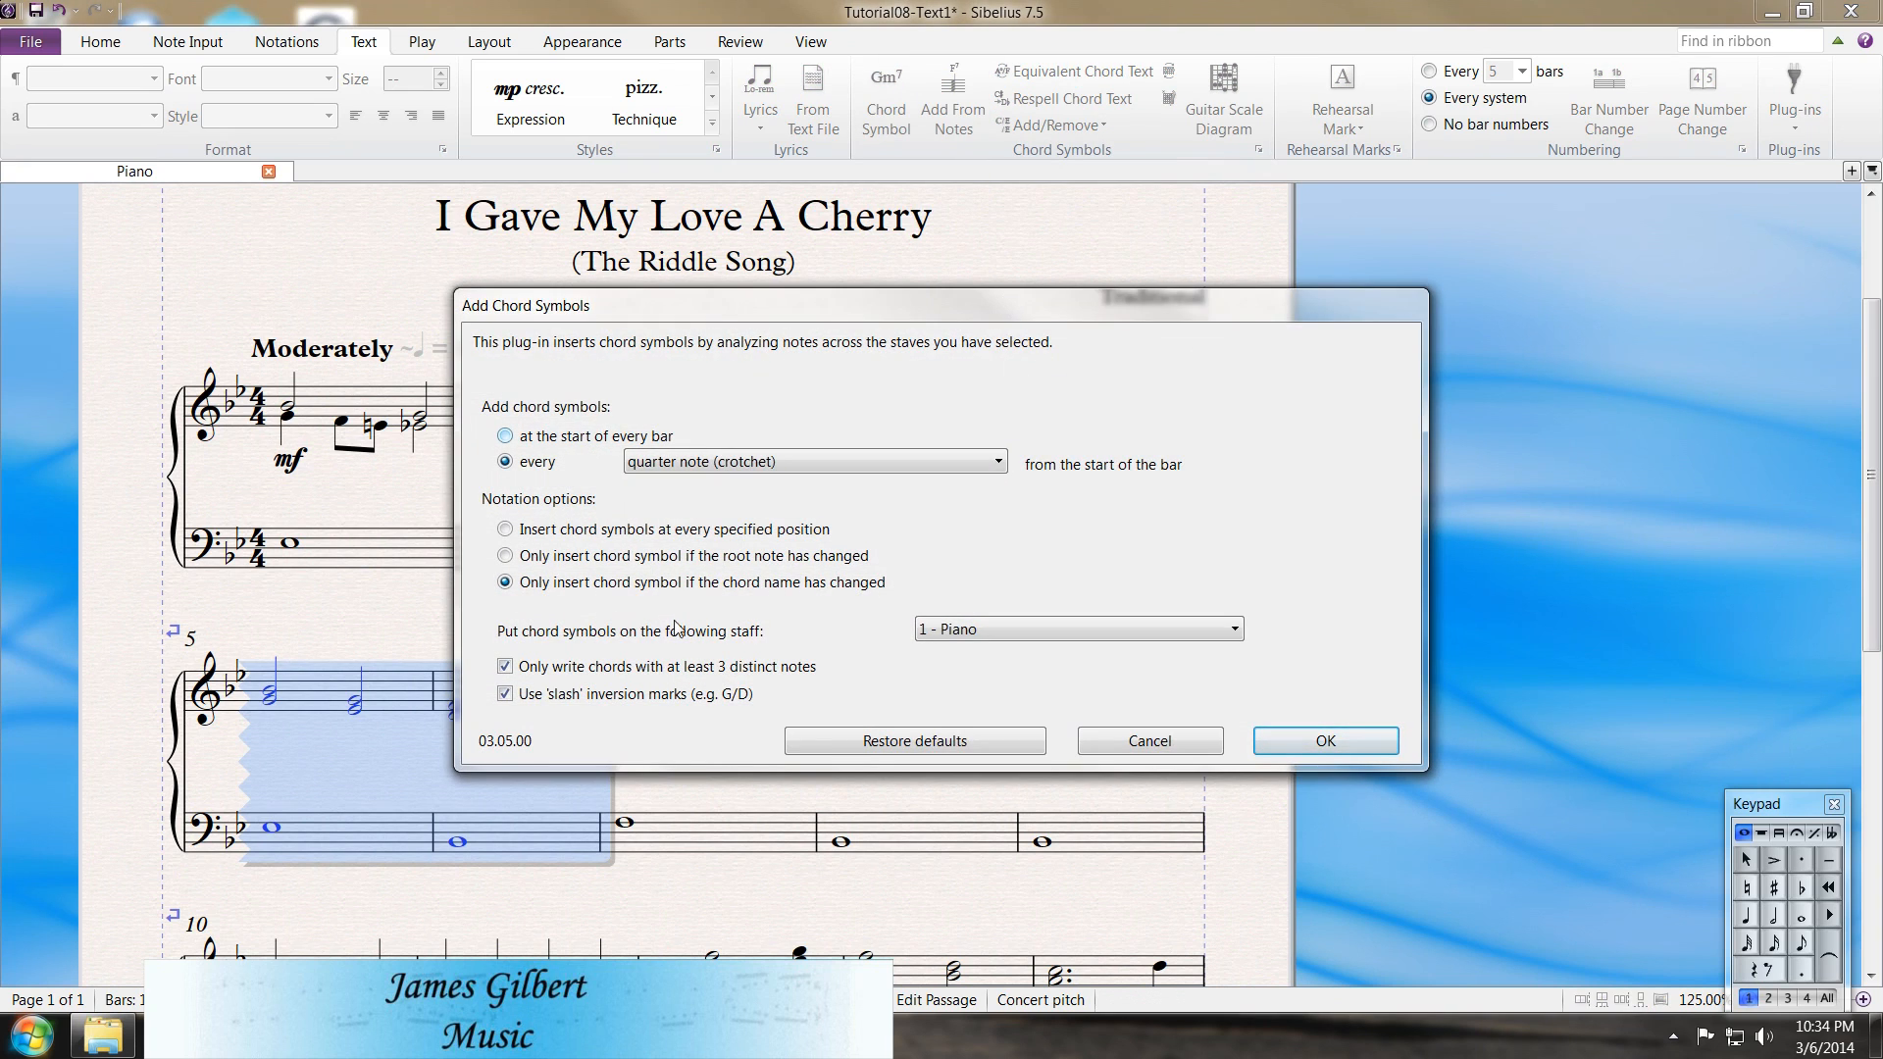
{"action": "left_click", "coordinate": [861, 755]}
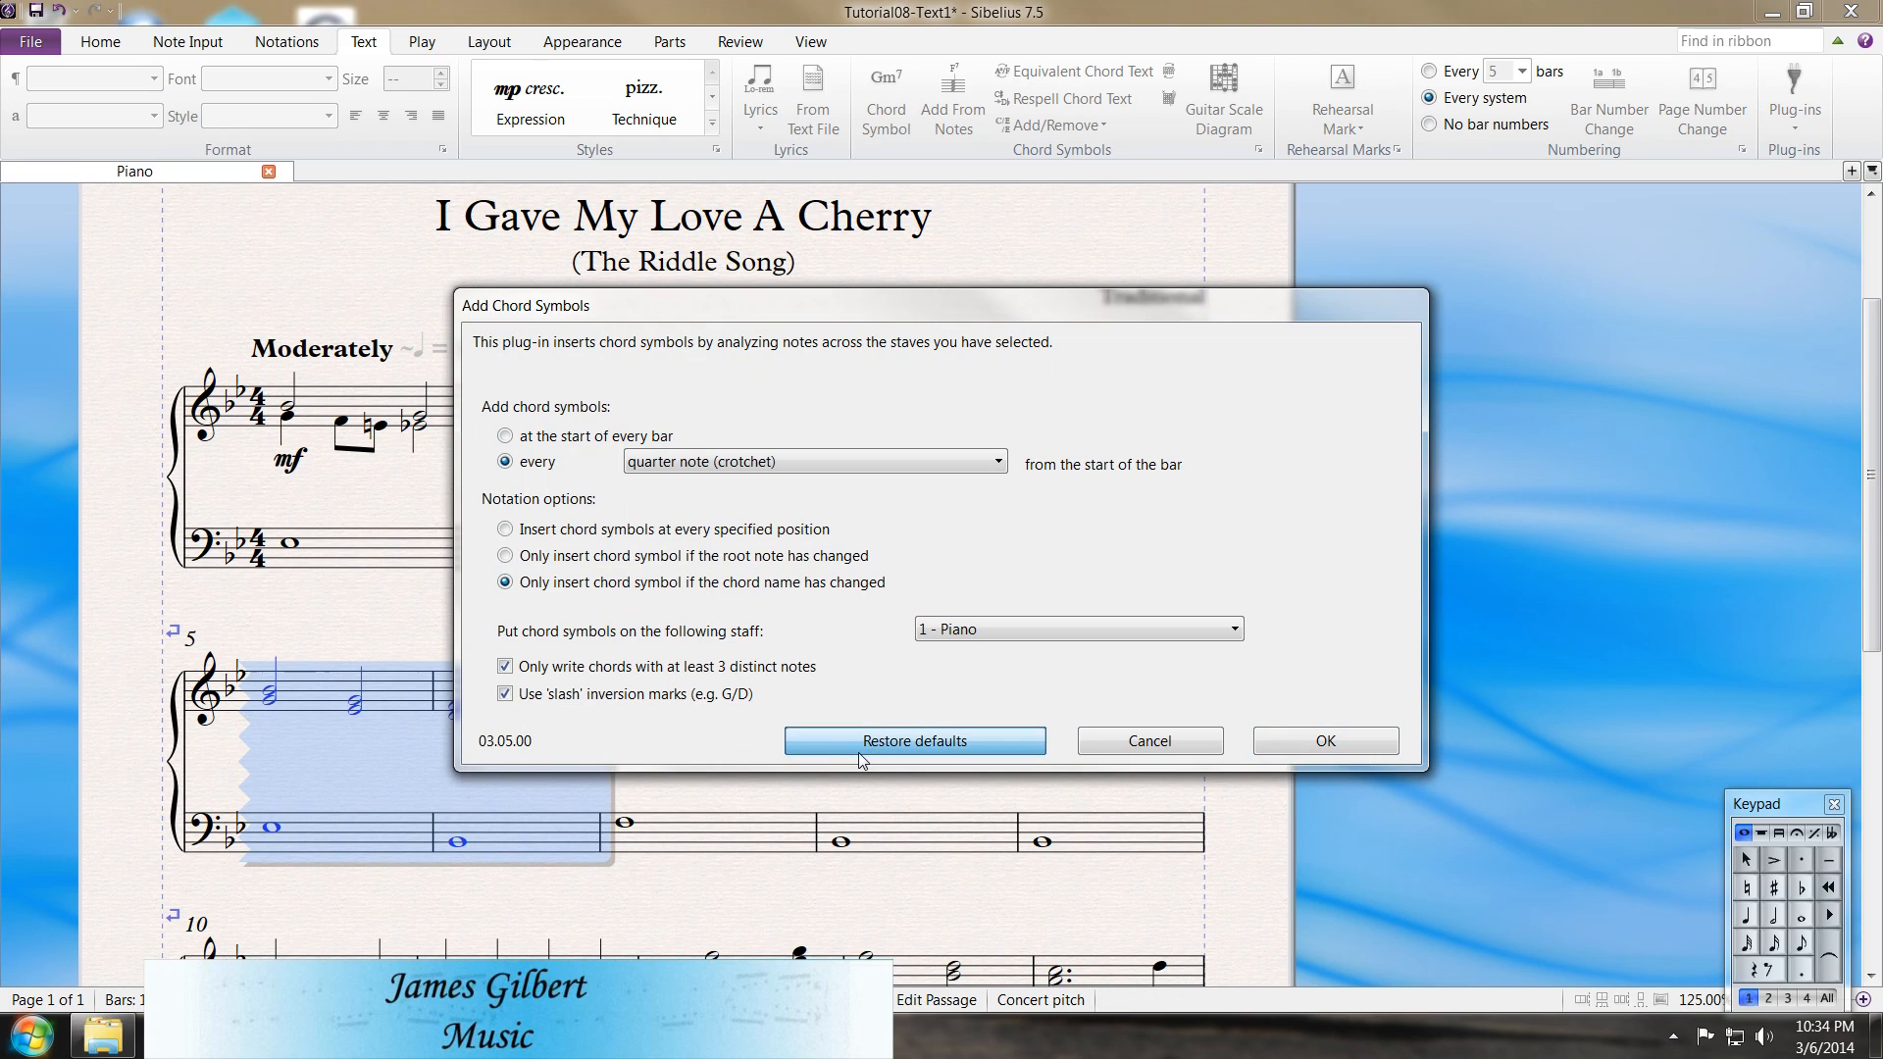
{"action": "left_click", "coordinate": [1321, 744]}
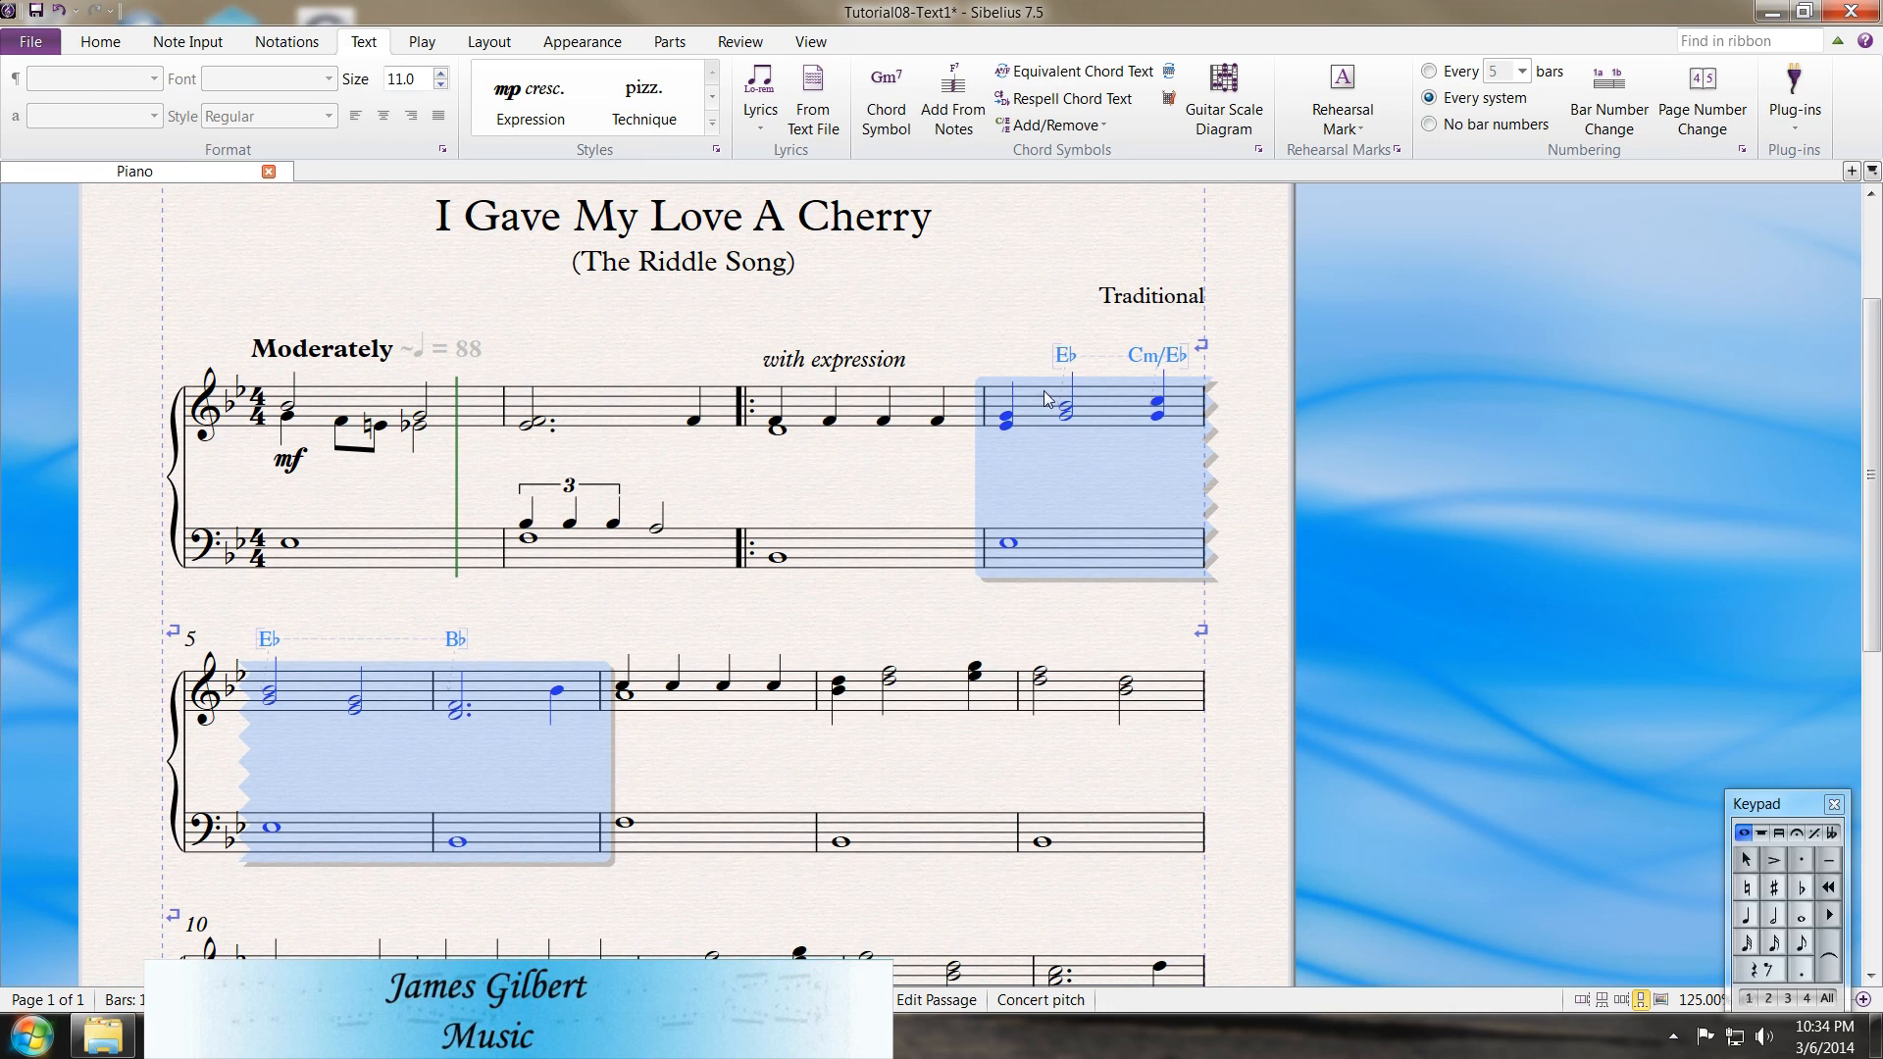
{"action": "key", "text": "Escape"}
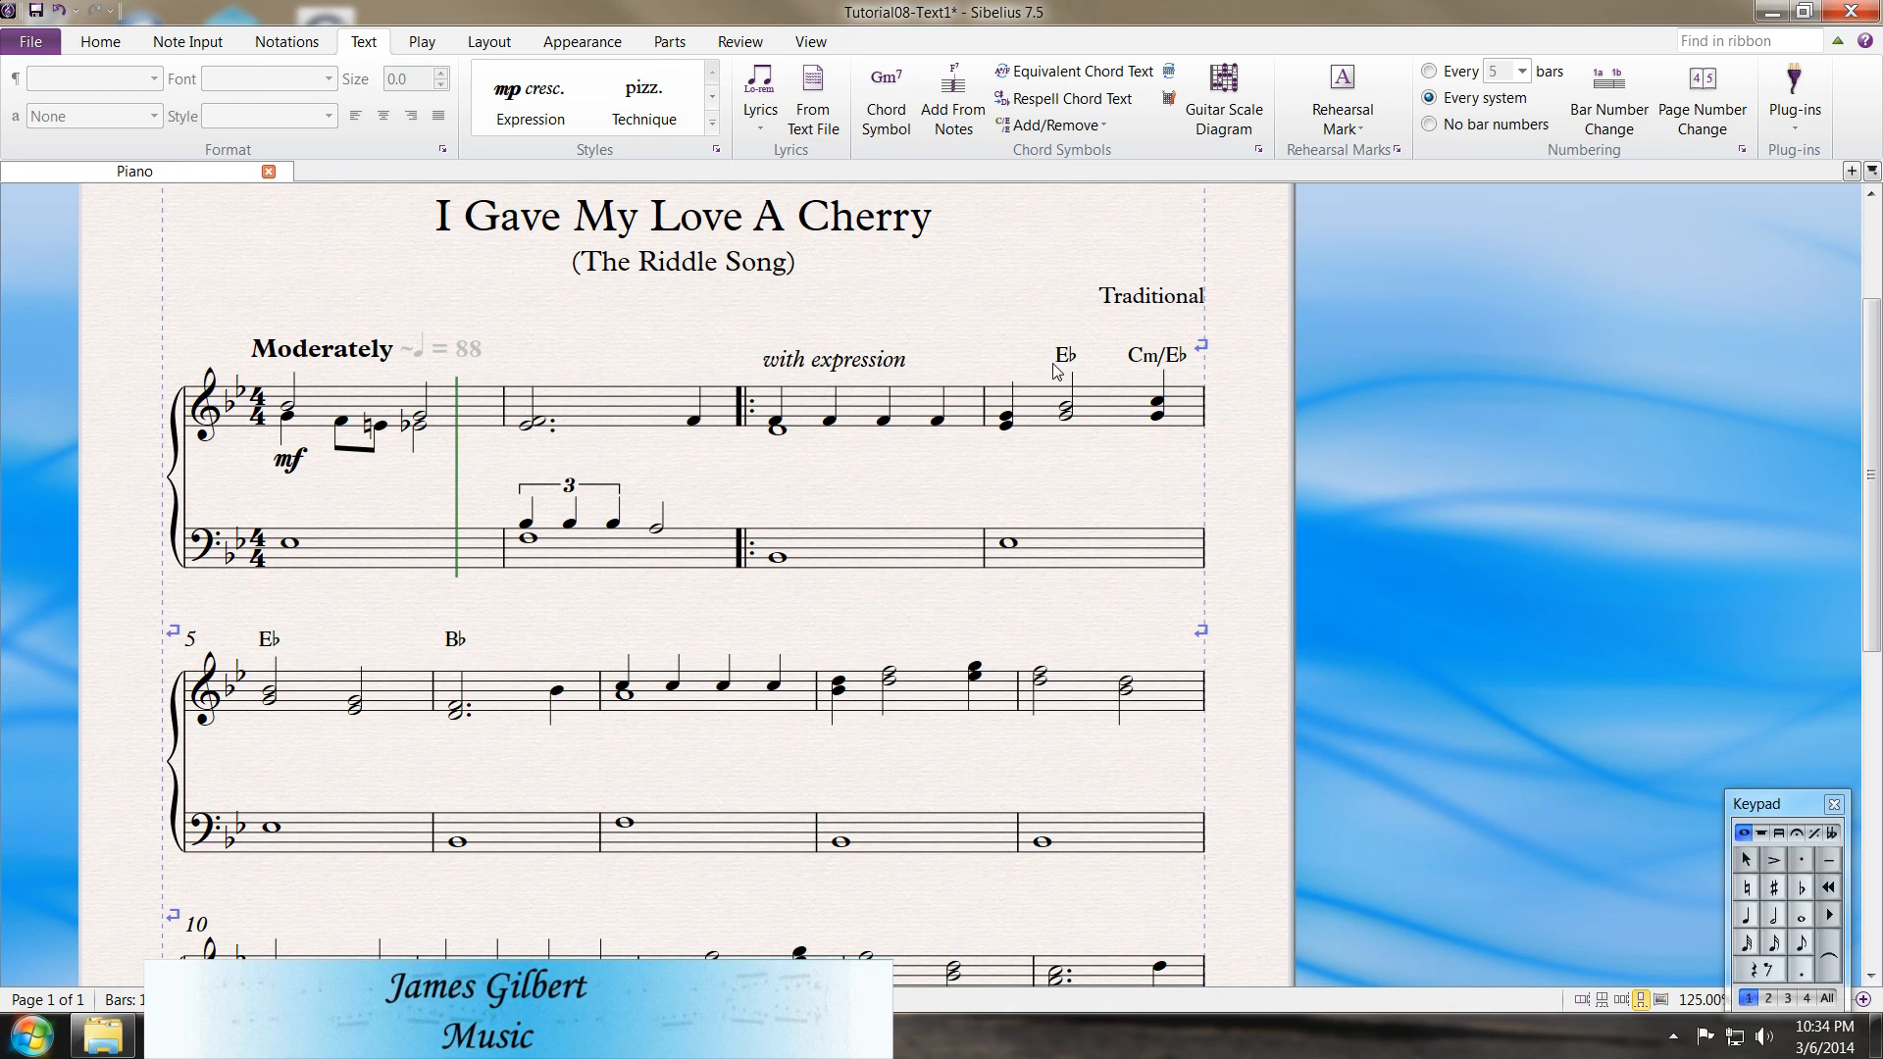
Move bar 4's E♭ chord symbol to the first beat, and delete the Cm/E♭ in bar 4 and the E♭ in bar 5
{"action": "left_click_drag", "start_coordinate": [1065, 355], "coordinate": [1008, 355]}
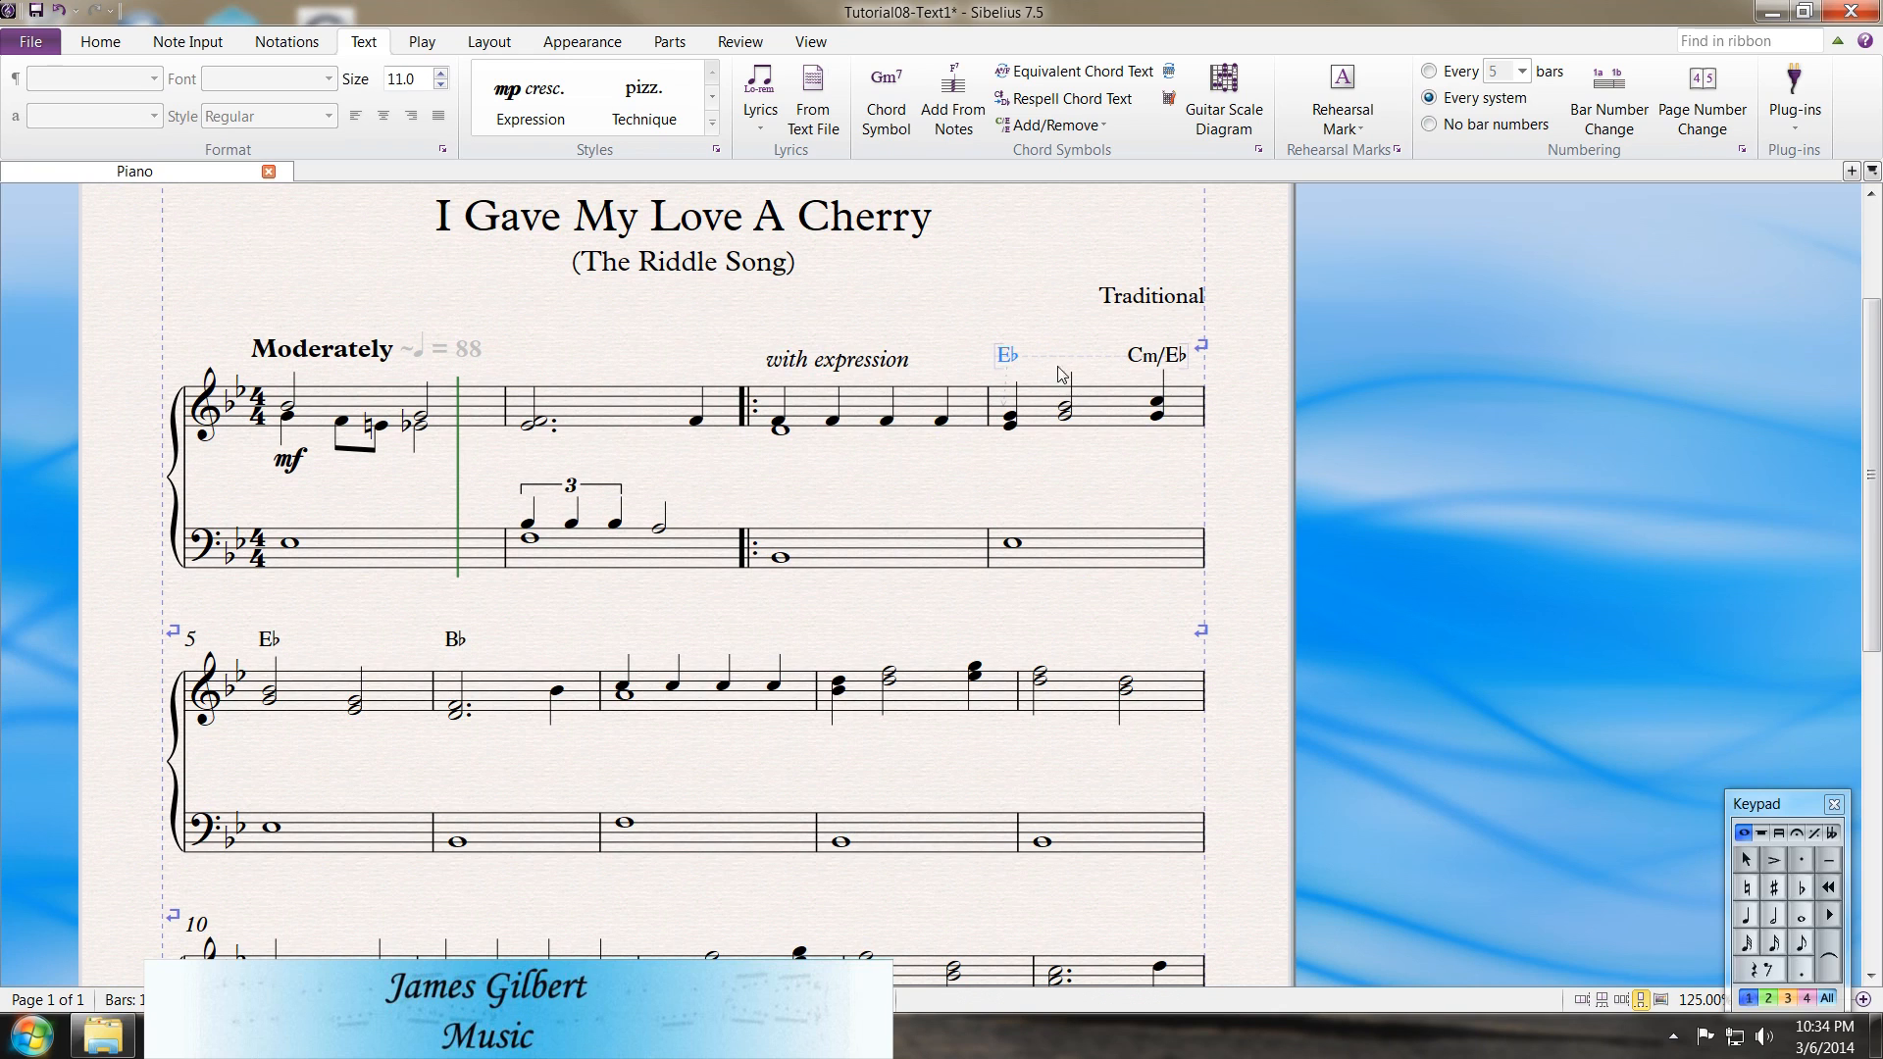
{"action": "left_click", "coordinate": [1140, 357]}
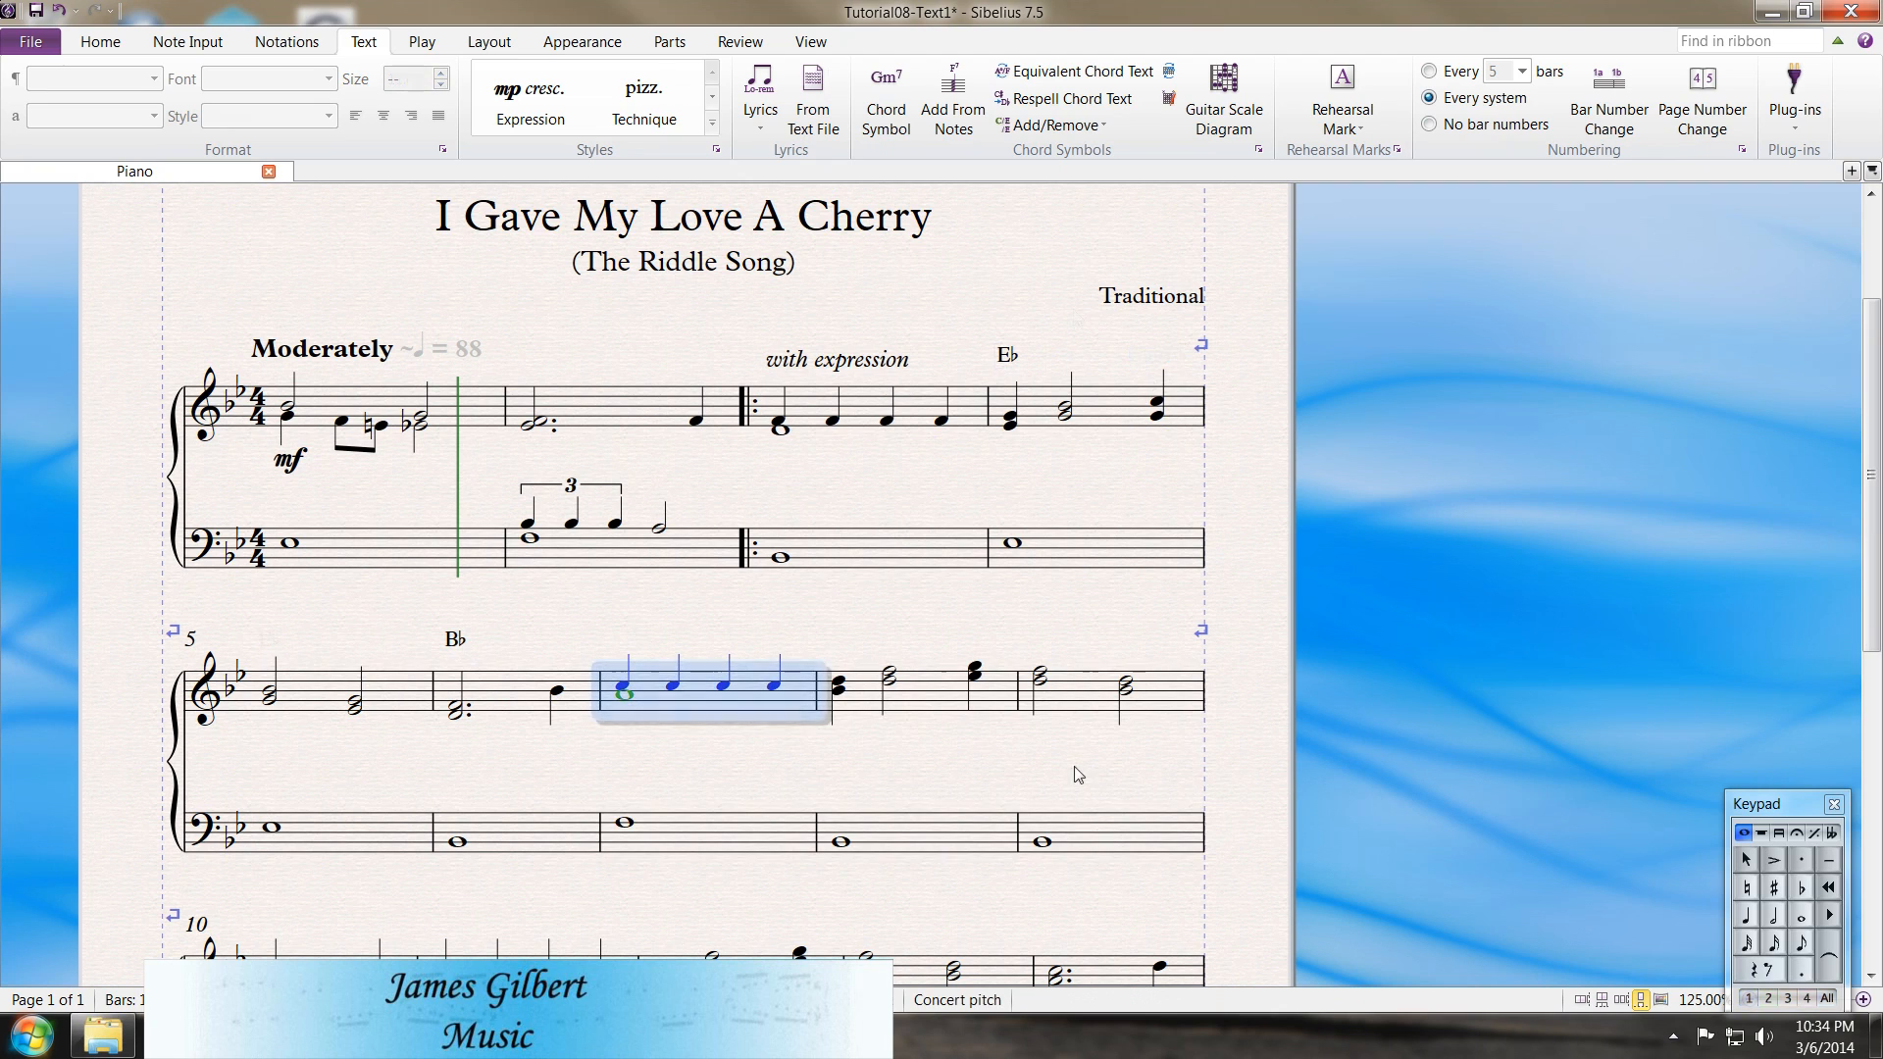
Generate chord symbols from the notes in bars 7 to 9 of both staves, at quarter-note intervals wherever the chord name changes
{"action": "left_click", "coordinate": [1093, 826], "text": "shift"}
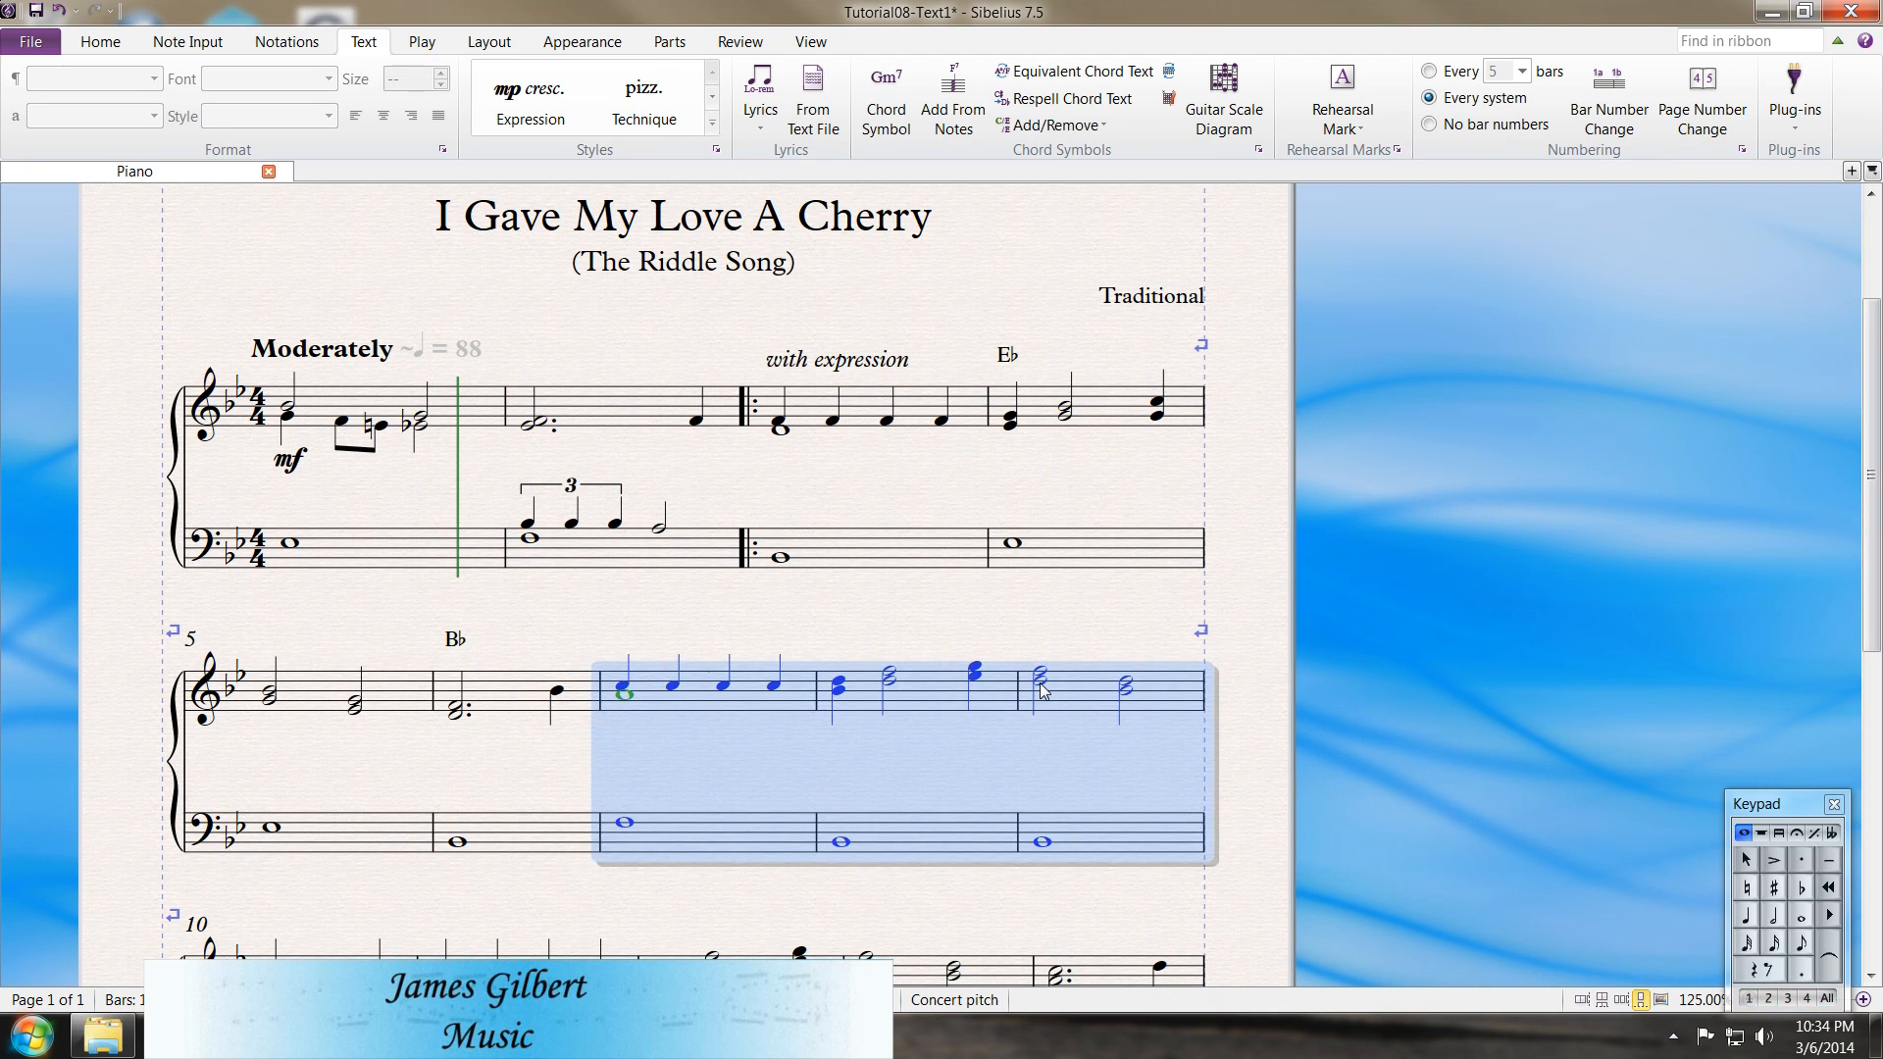
{"action": "left_click", "coordinate": [960, 107]}
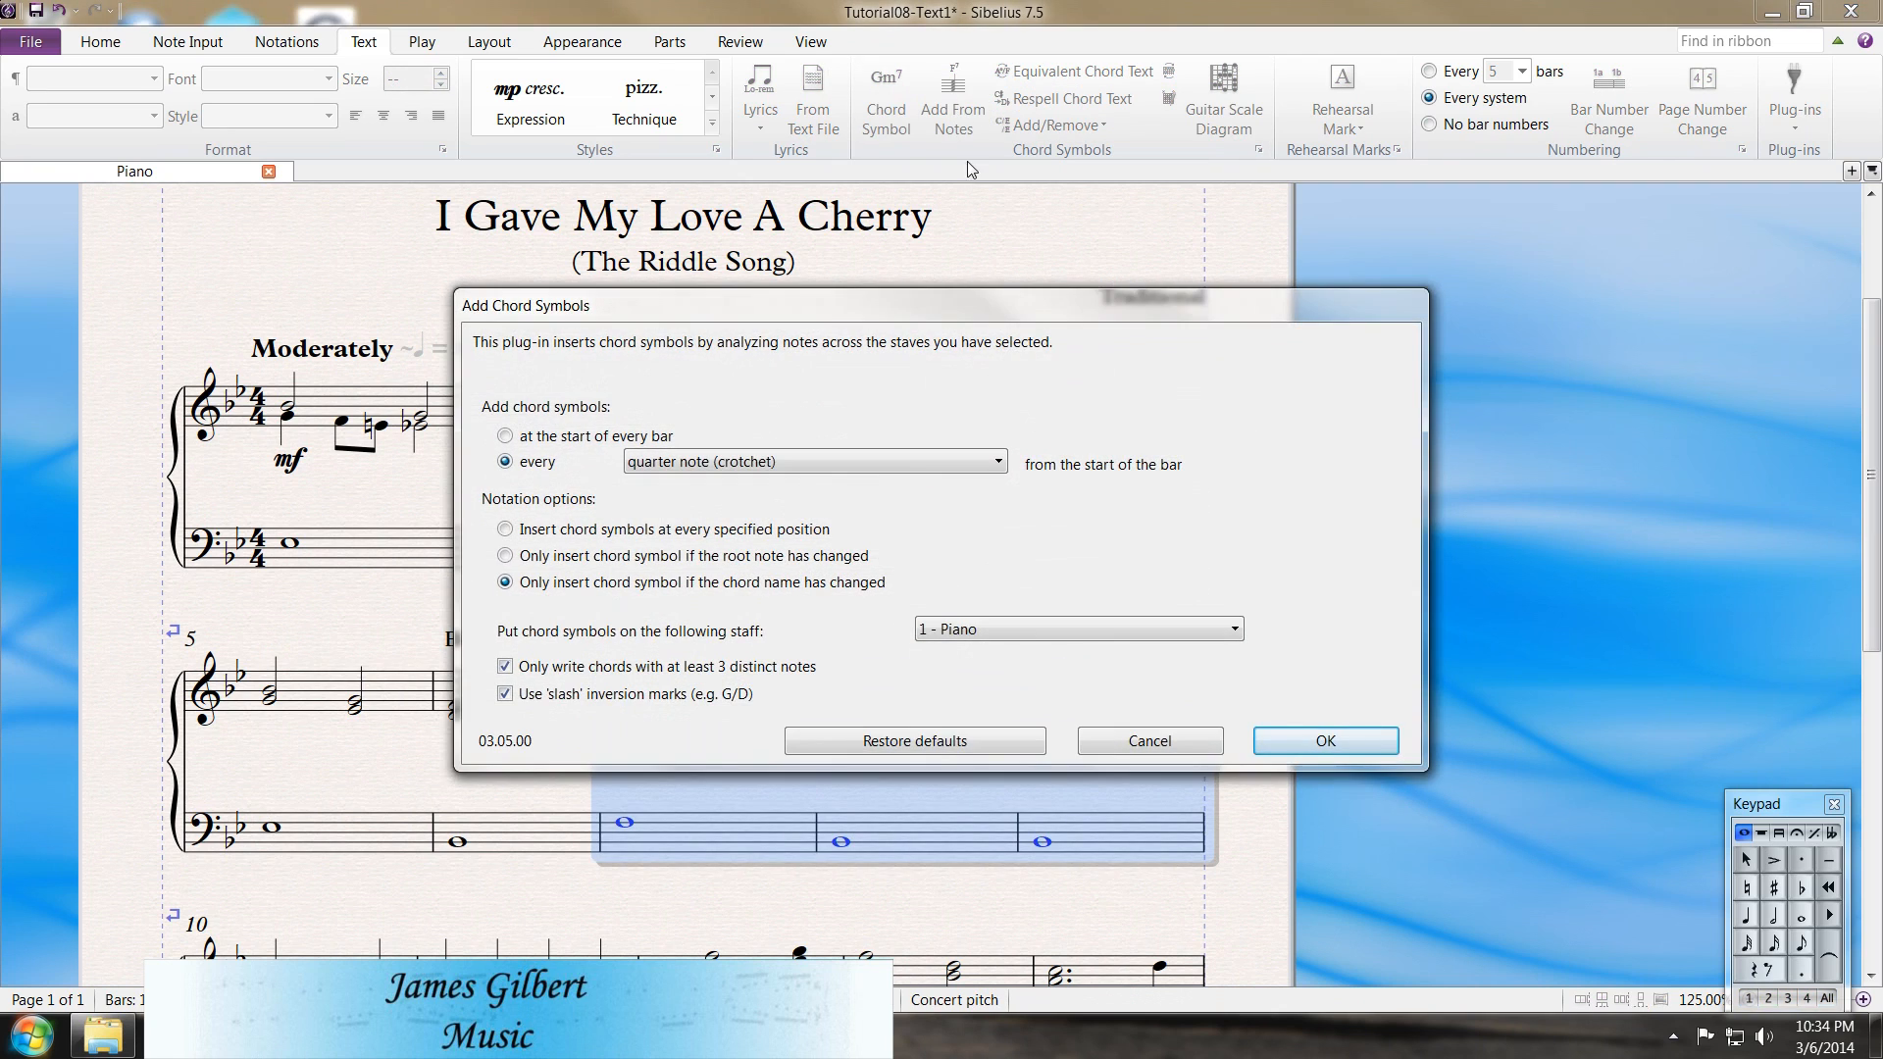
{"action": "left_click", "coordinate": [1293, 741]}
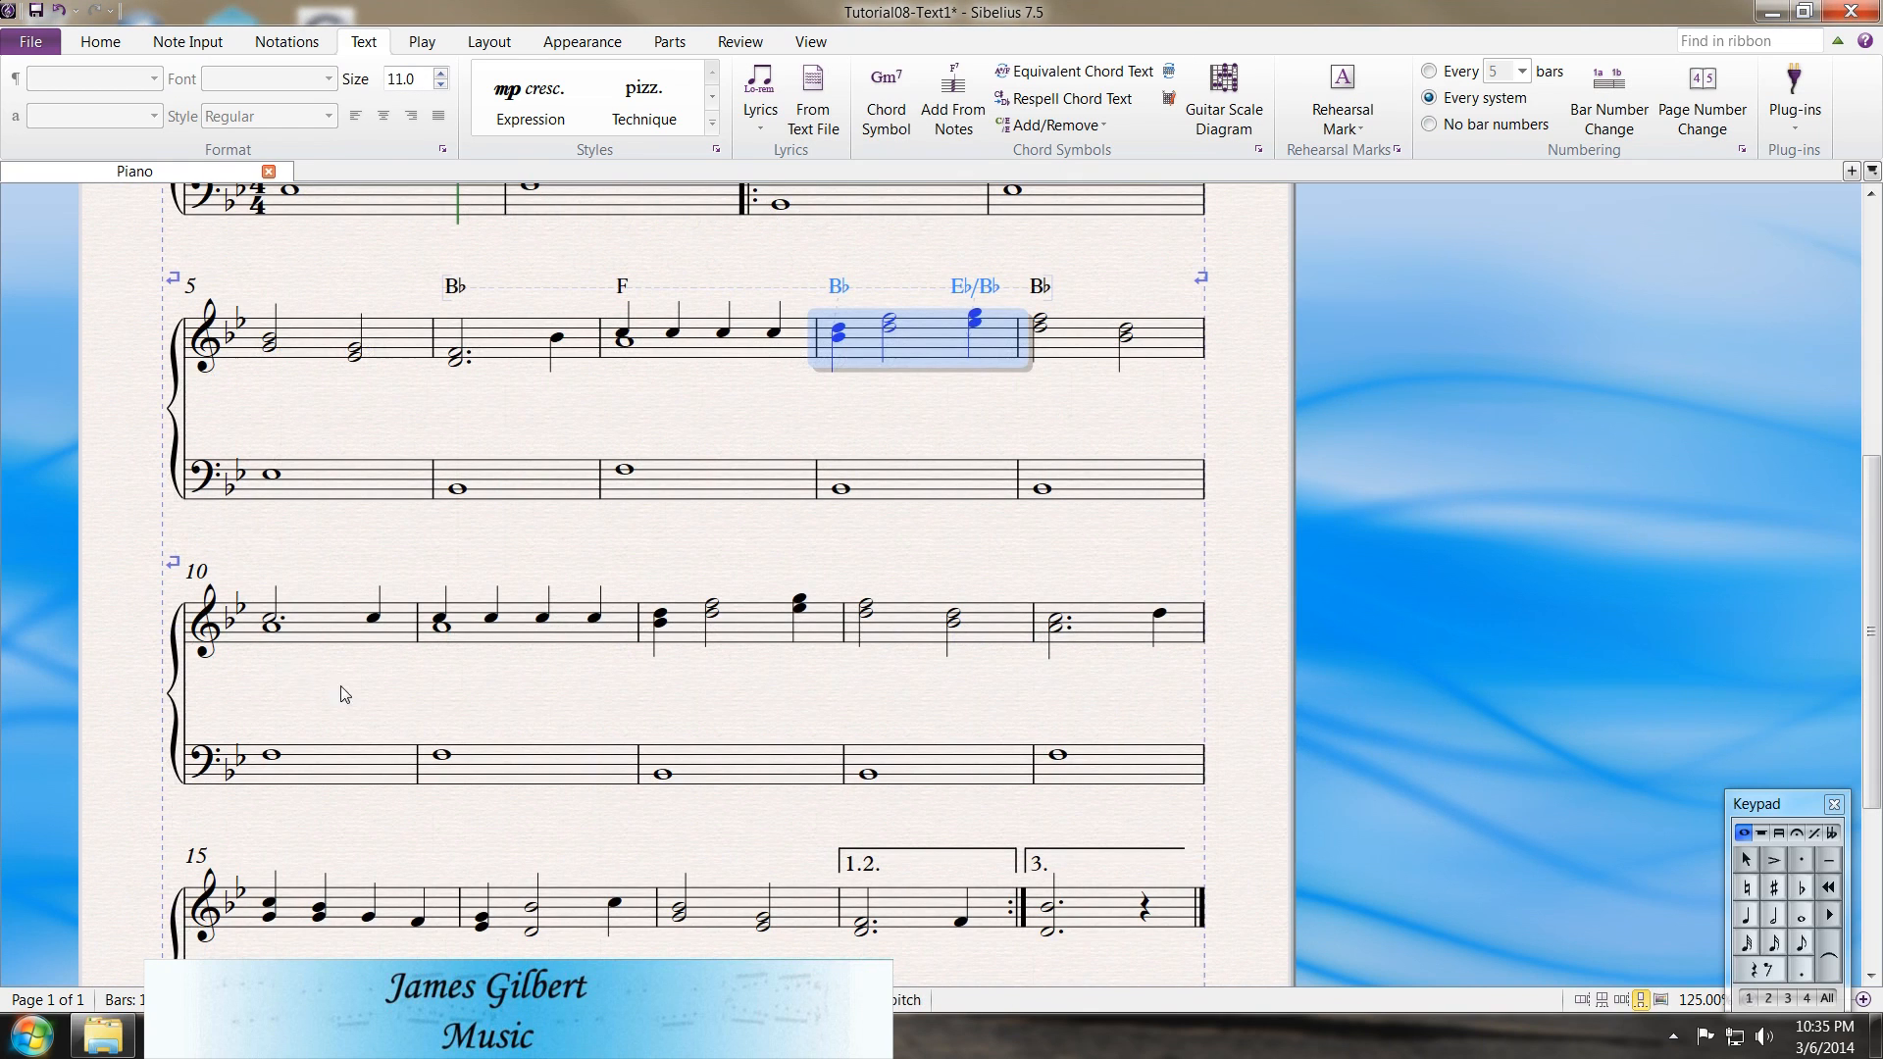
Enter an F chord symbol at the start of bar 10 and another at the start of bar 11
{"action": "left_click", "coordinate": [296, 626]}
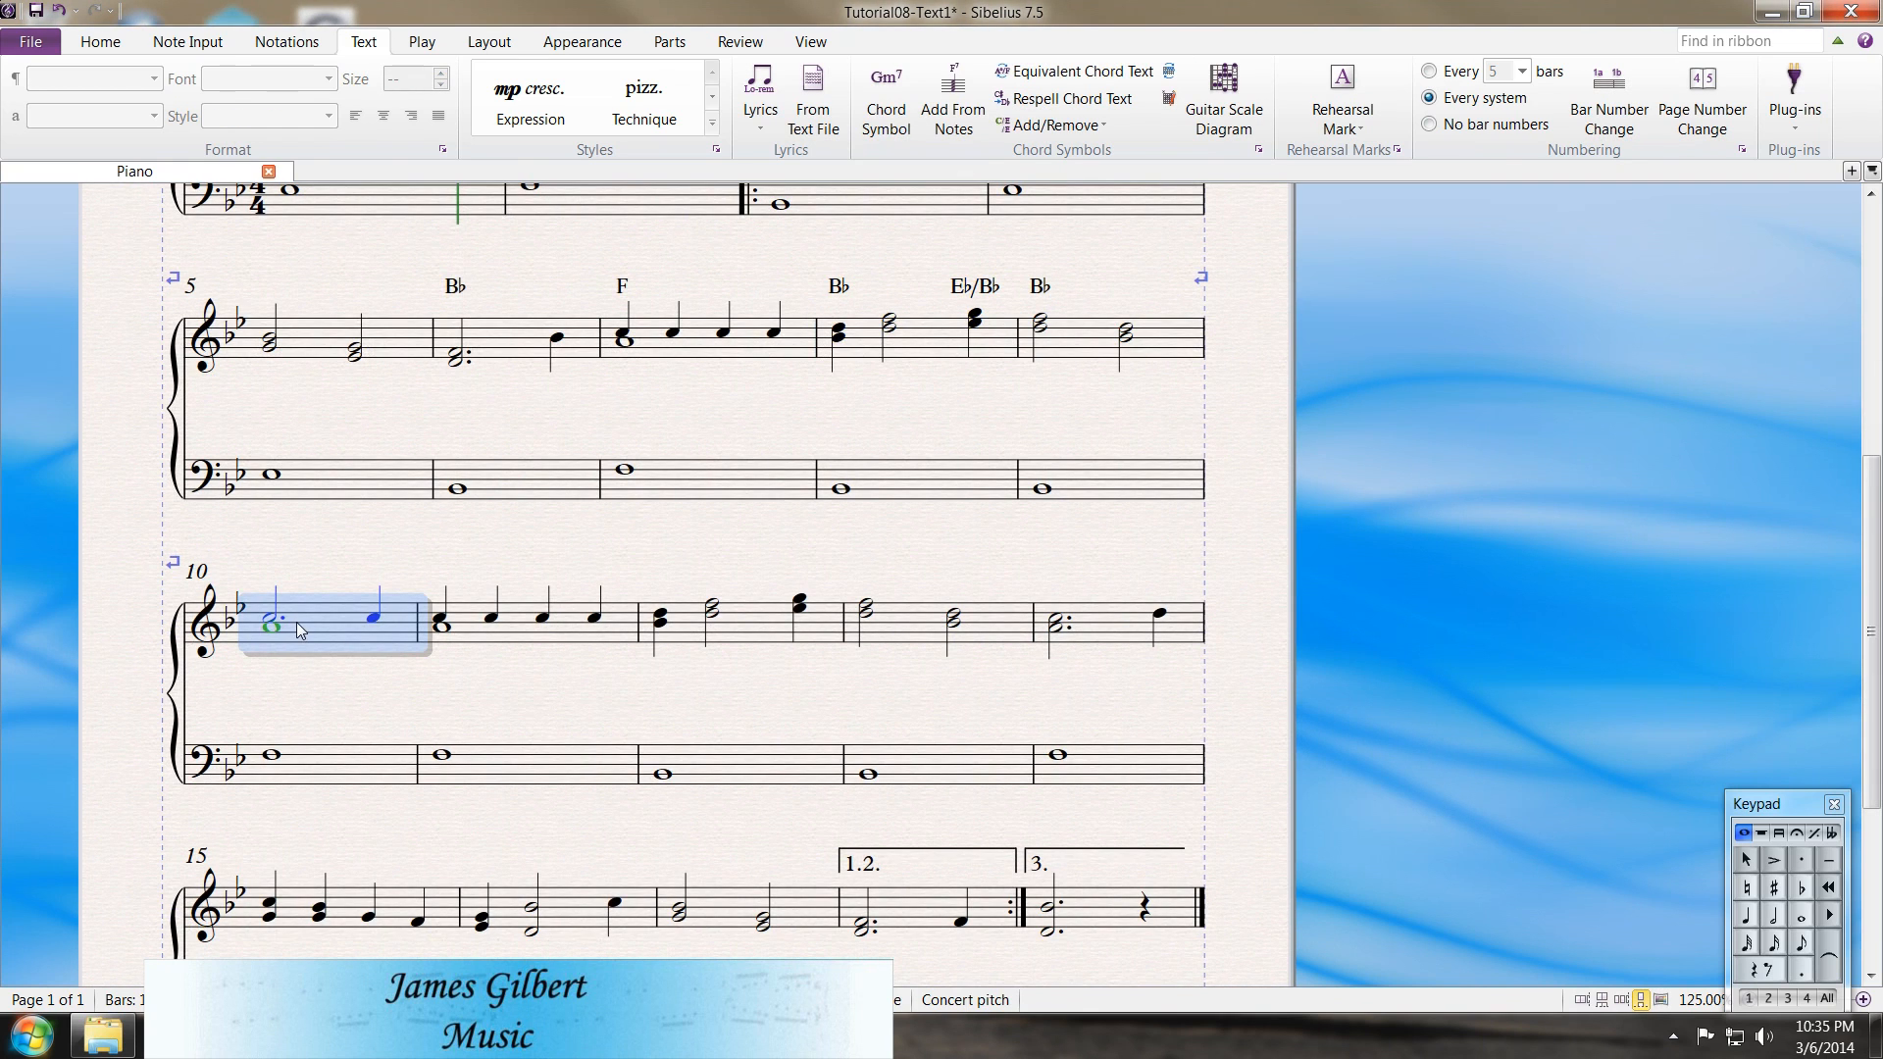
{"action": "left_click", "coordinate": [872, 114]}
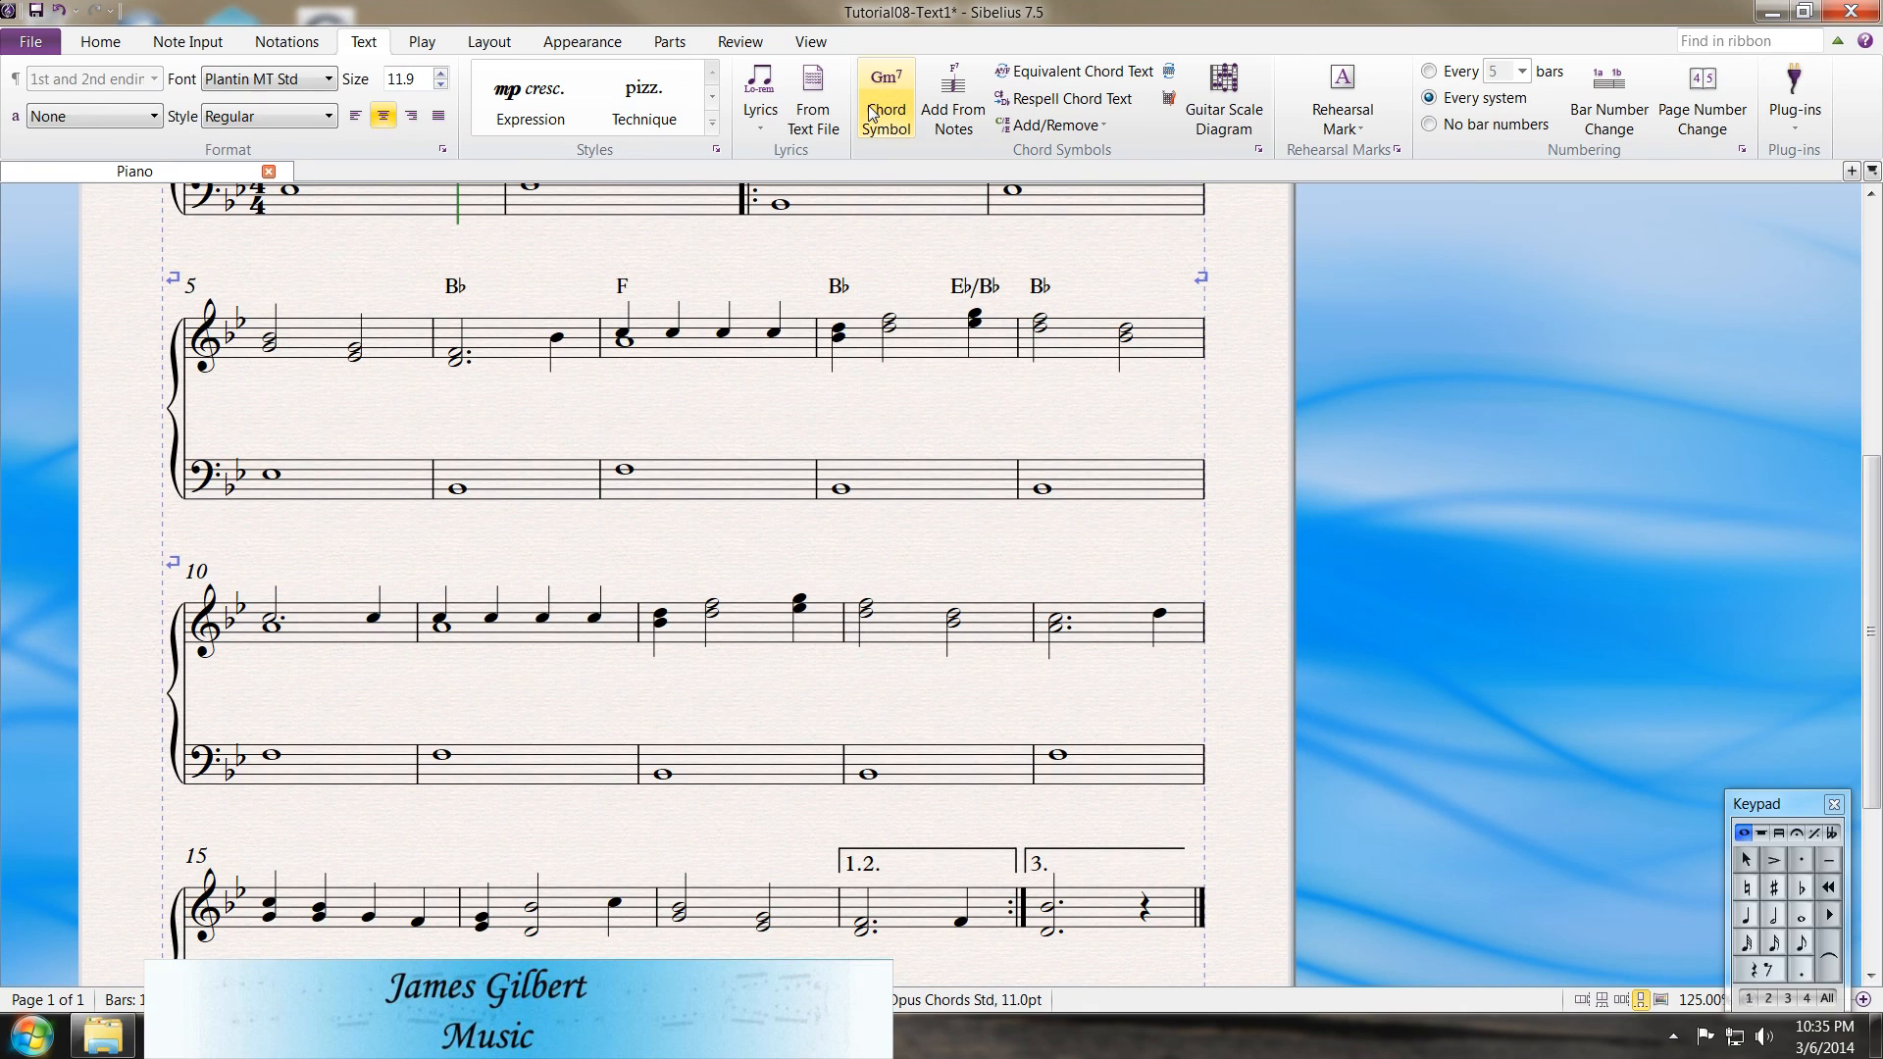
{"action": "type", "text": "F"}
{"action": "key", "text": "Tab"}
{"action": "key", "text": "Tab"}
Enter the chord symbols B♭ on the first note and E♭/B♭ on the last note of bar 12
{"action": "type", "text": "b"}
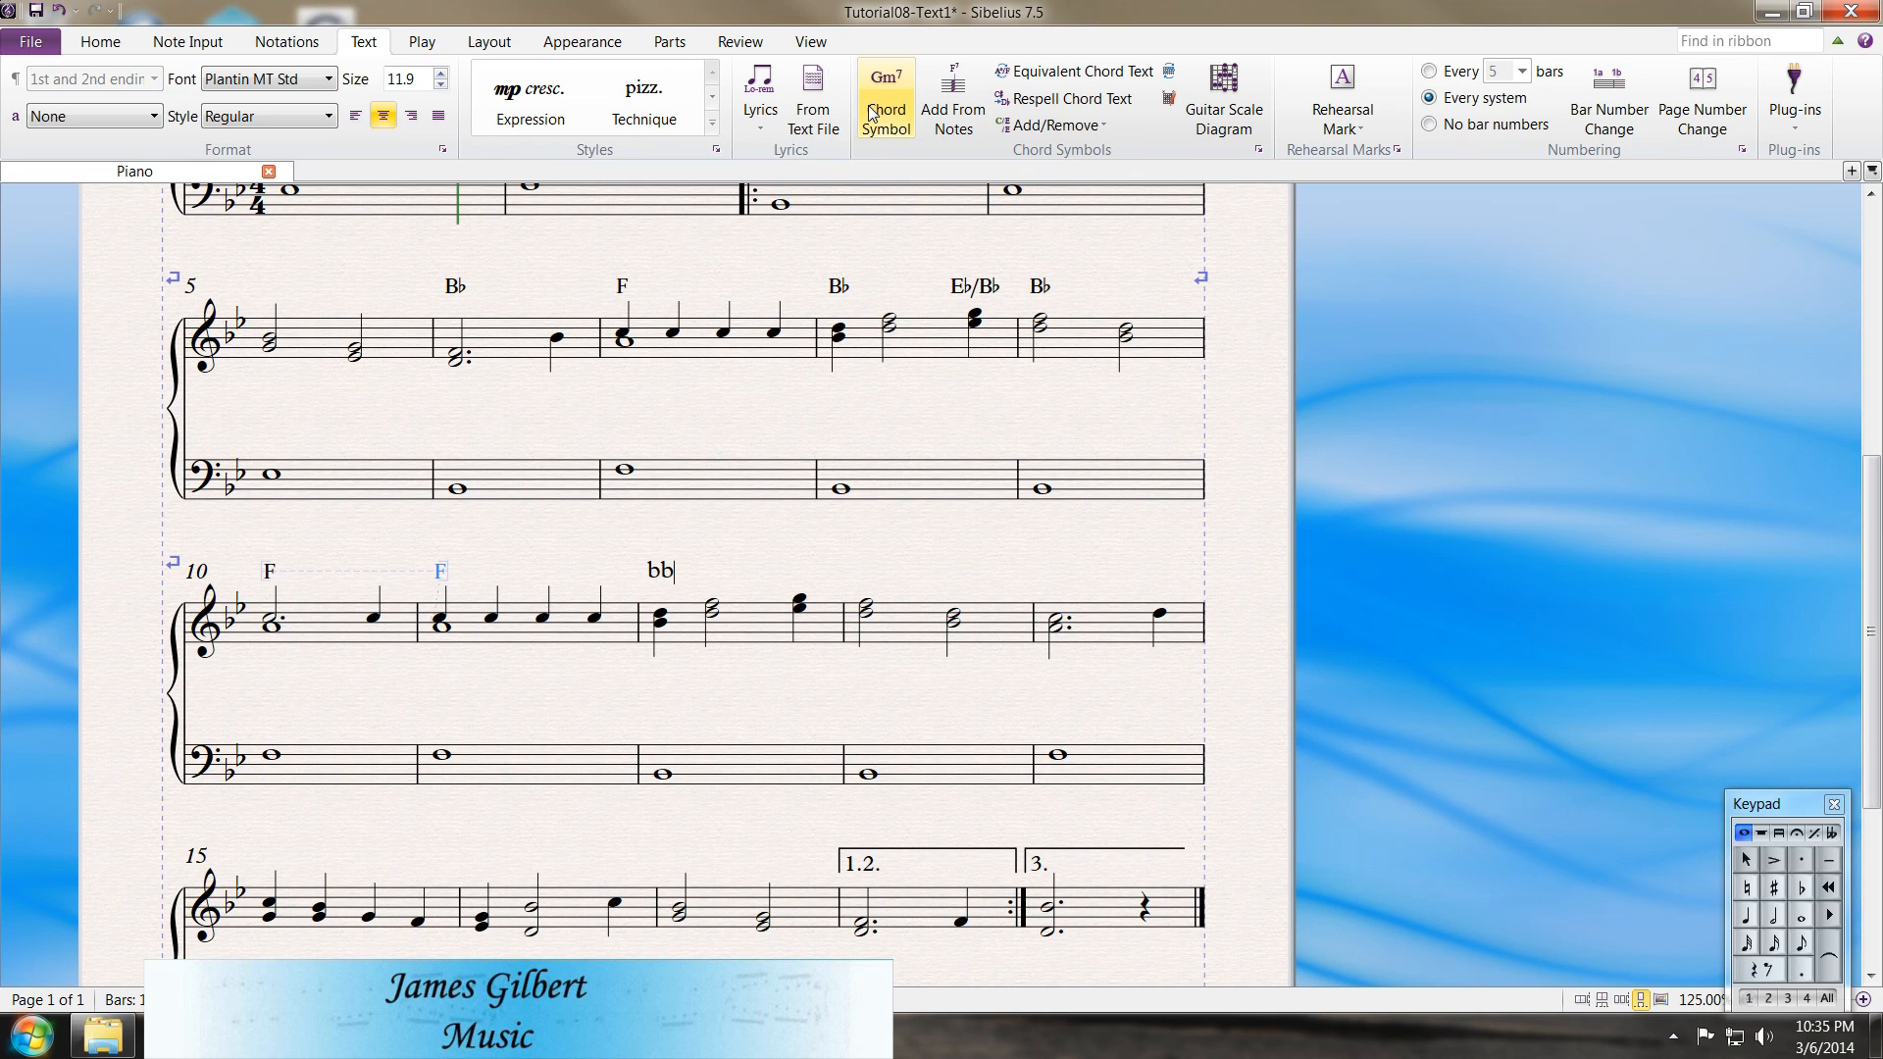
{"action": "key", "text": "BackSpace"}
{"action": "key", "text": "BackSpace"}
{"action": "type", "text": "Bb"}
{"action": "key", "text": "space"}
{"action": "type", "text": "Eb/Bb"}
{"action": "key", "text": "space"}
Enter the chord symbols B♭ and B♭maj7 above the two half notes of bar 13
{"action": "type", "text": "Bb"}
{"action": "key", "text": "space"}
{"action": "type", "text": "Bb"}
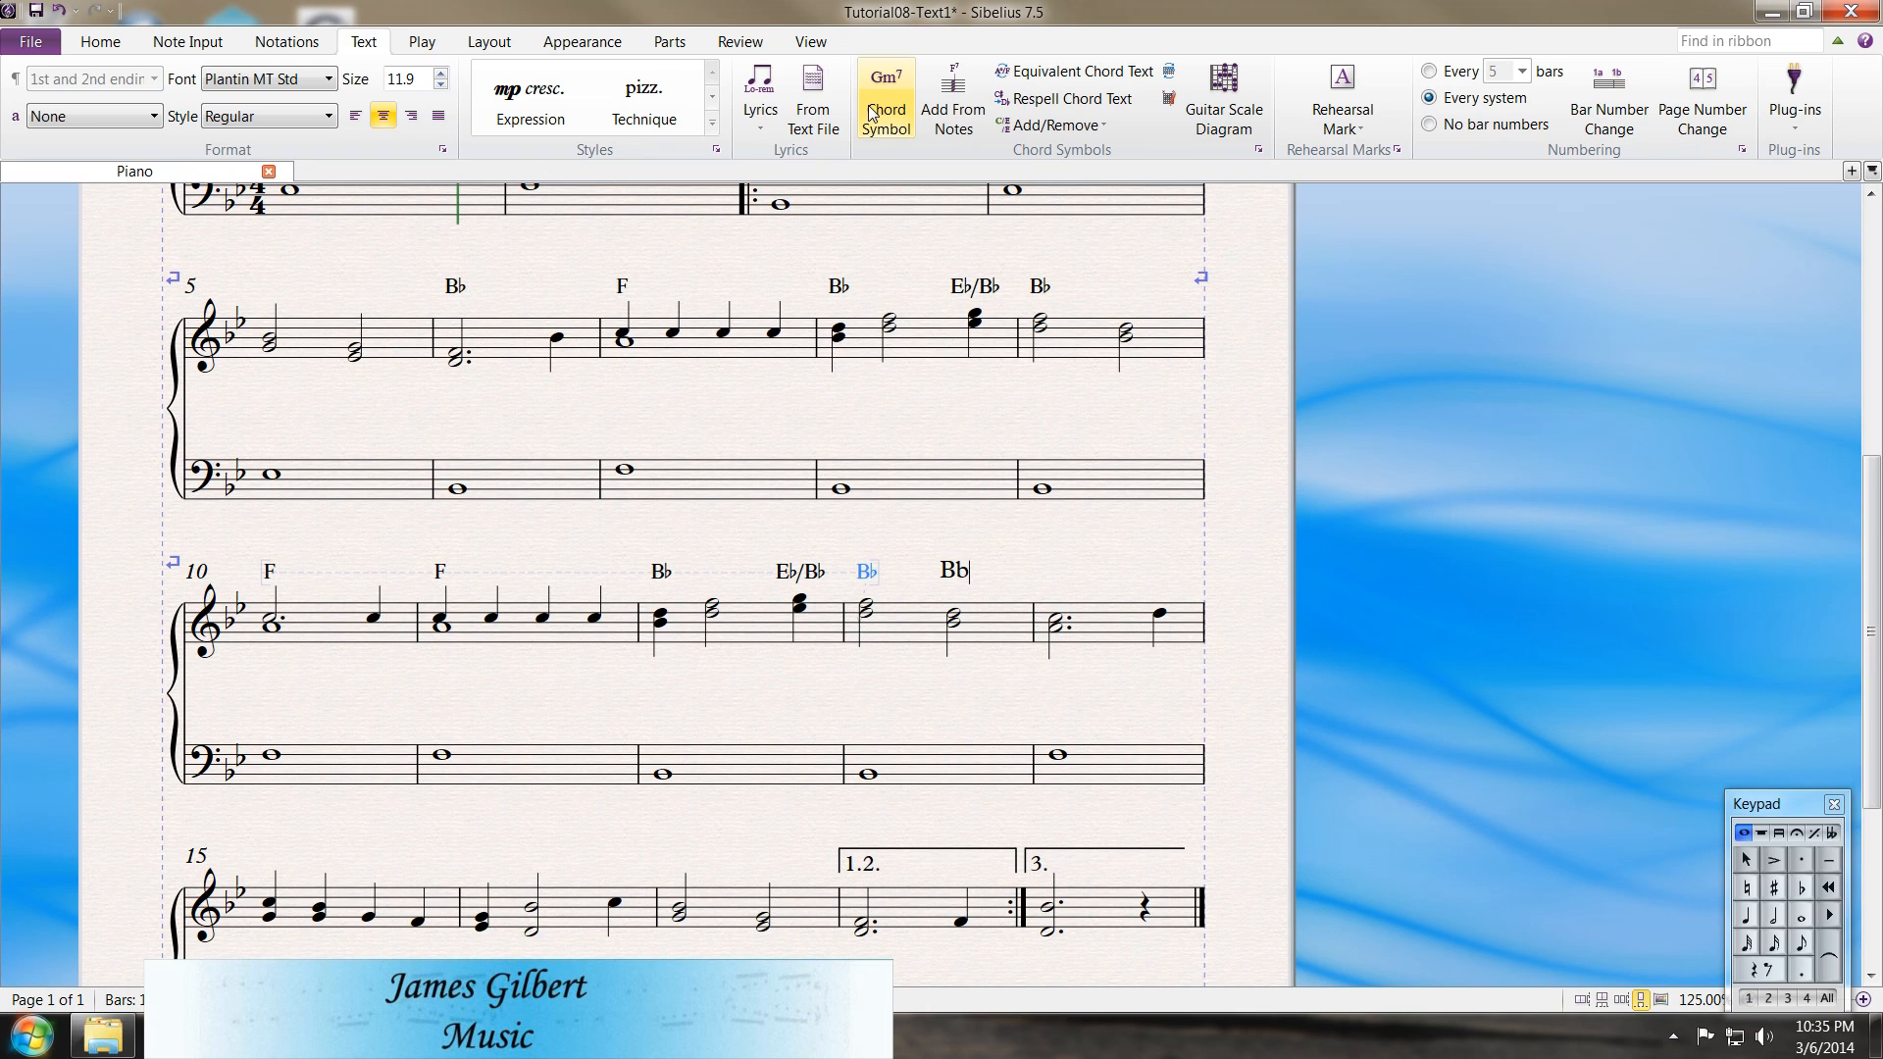
{"action": "type", "text": "maj7"}
{"action": "key", "text": "space"}
Enter the chord symbols F on the first note and Dm/F on the last note of bar 14
{"action": "type", "text": "Fdim7"}
{"action": "key", "text": "space"}
{"action": "key", "text": "Return"}
{"action": "key", "text": "BackSpace"}
{"action": "key", "text": "BackSpace"}
{"action": "key", "text": "BackSpace"}
{"action": "key", "text": "BackSpace"}
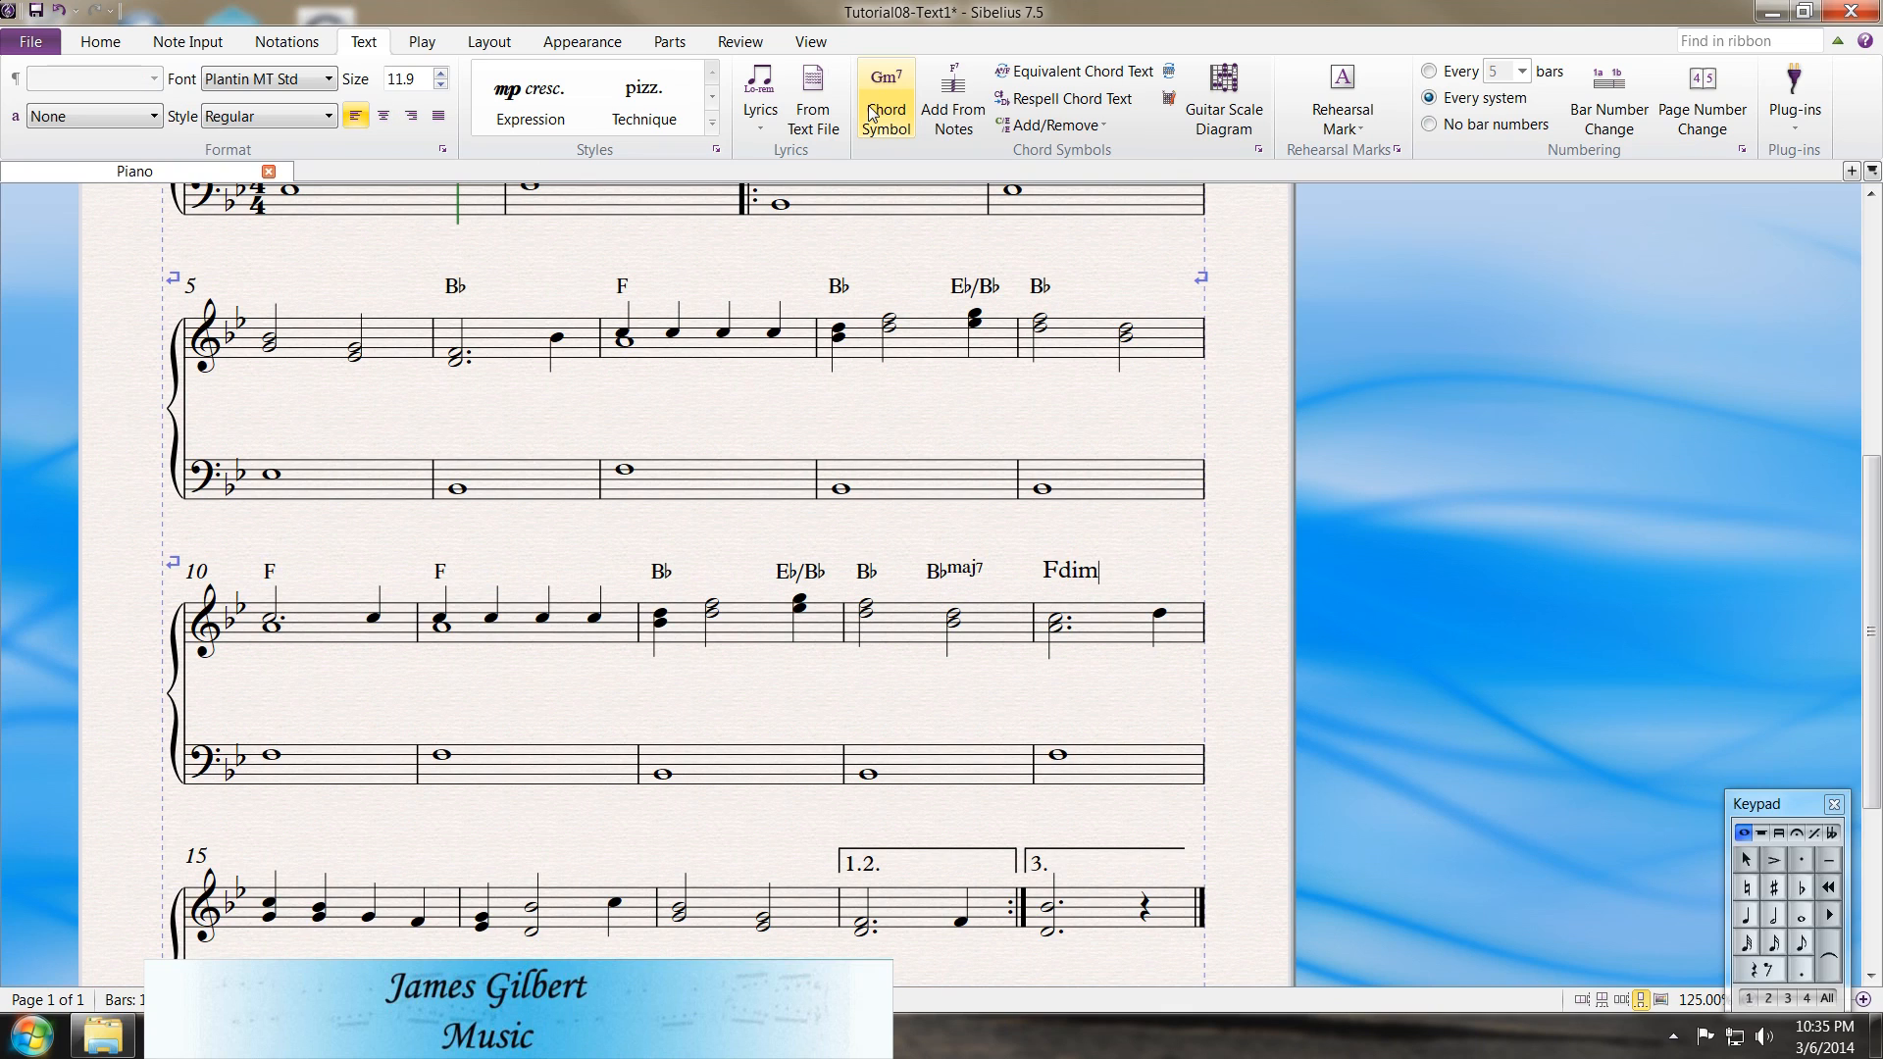
{"action": "key", "text": "space"}
{"action": "type", "text": "Dm/F"}
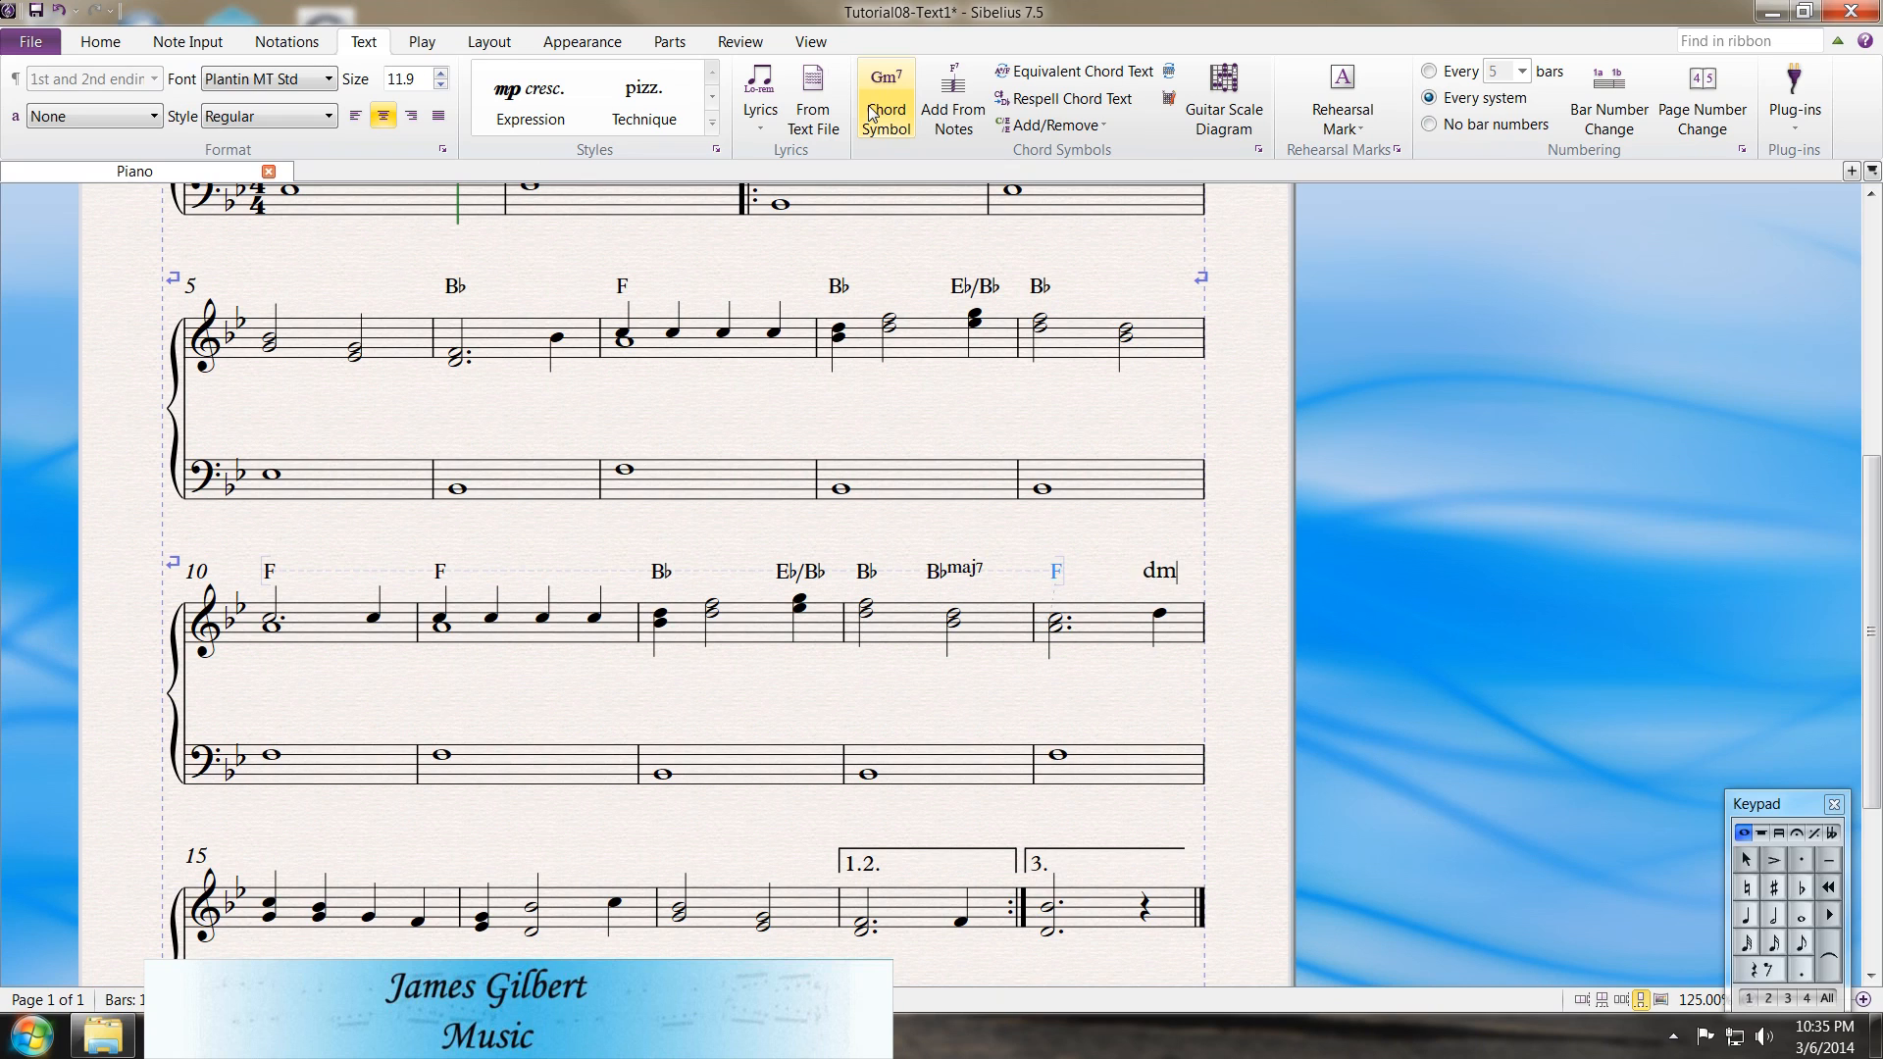
{"action": "key", "text": "Escape"}
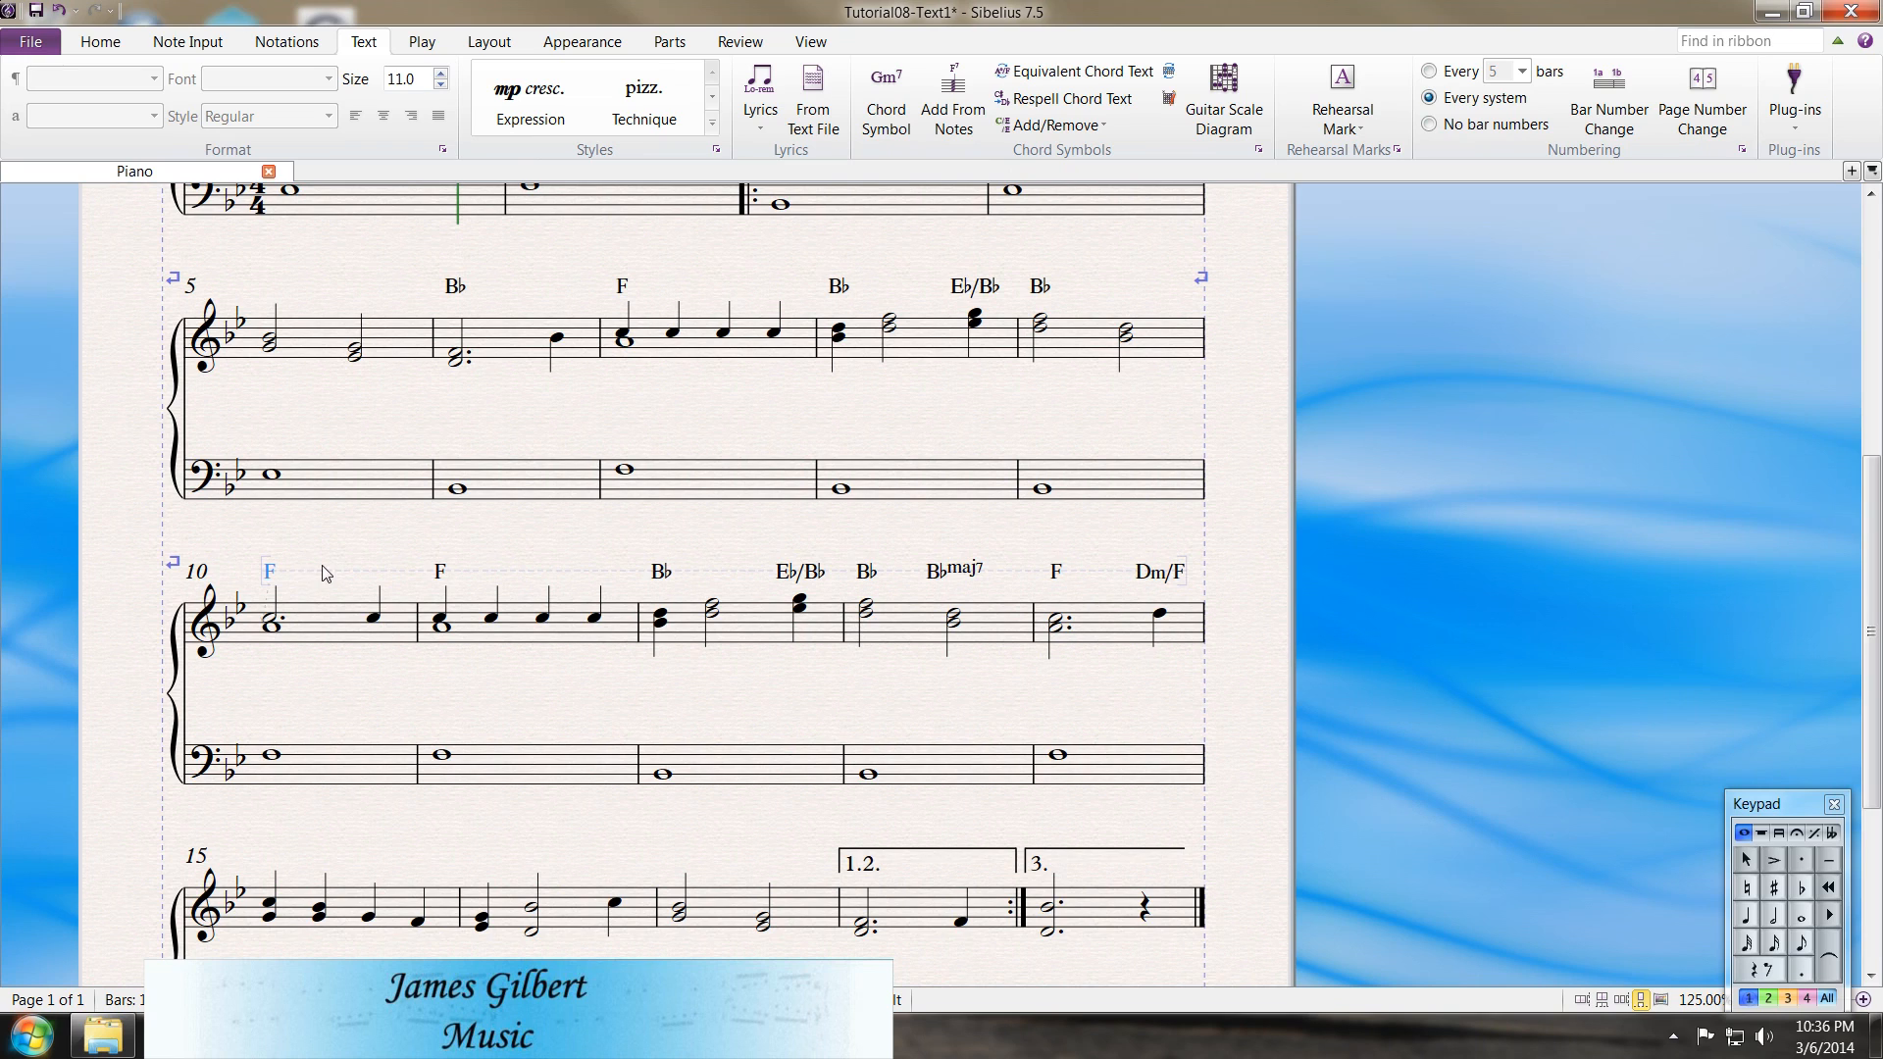
Select all chord symbols in the system that starts at bar 10 and clear the selection
{"action": "key", "text": "ctrl+shift+a"}
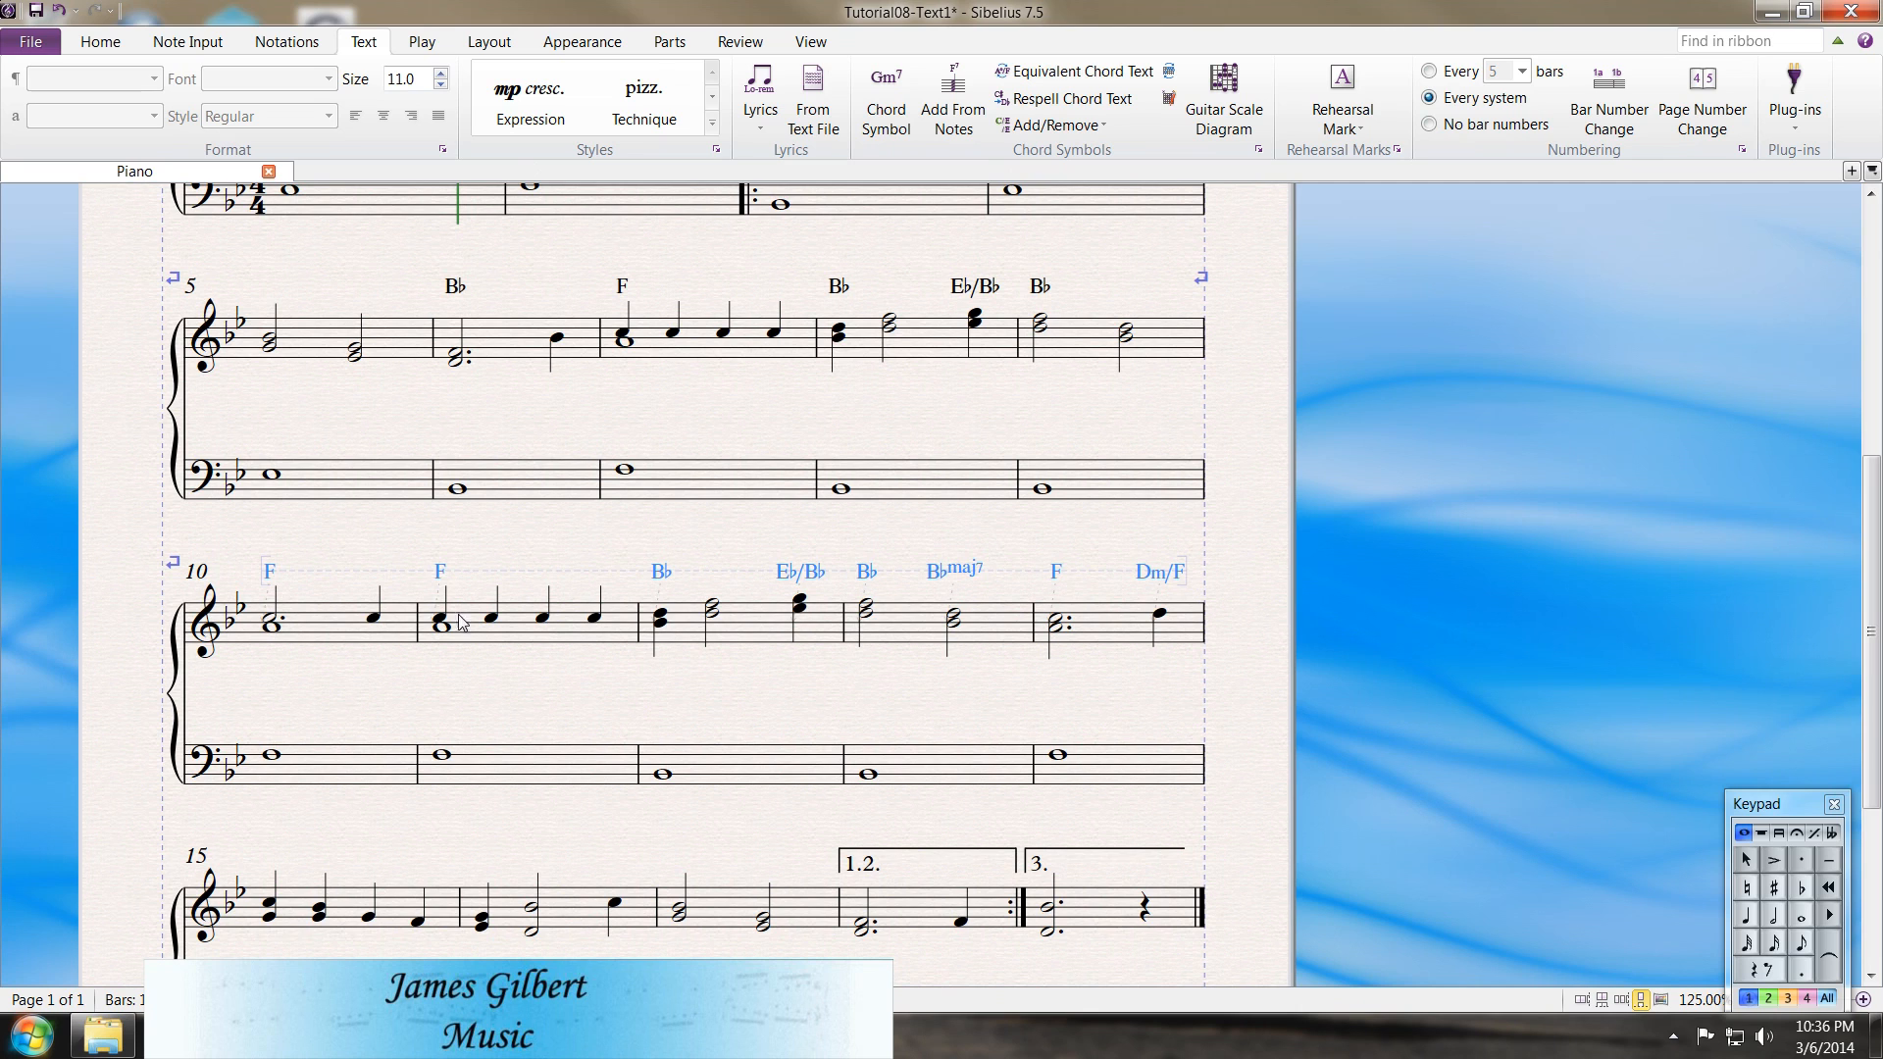
{"action": "key", "text": "Escape"}
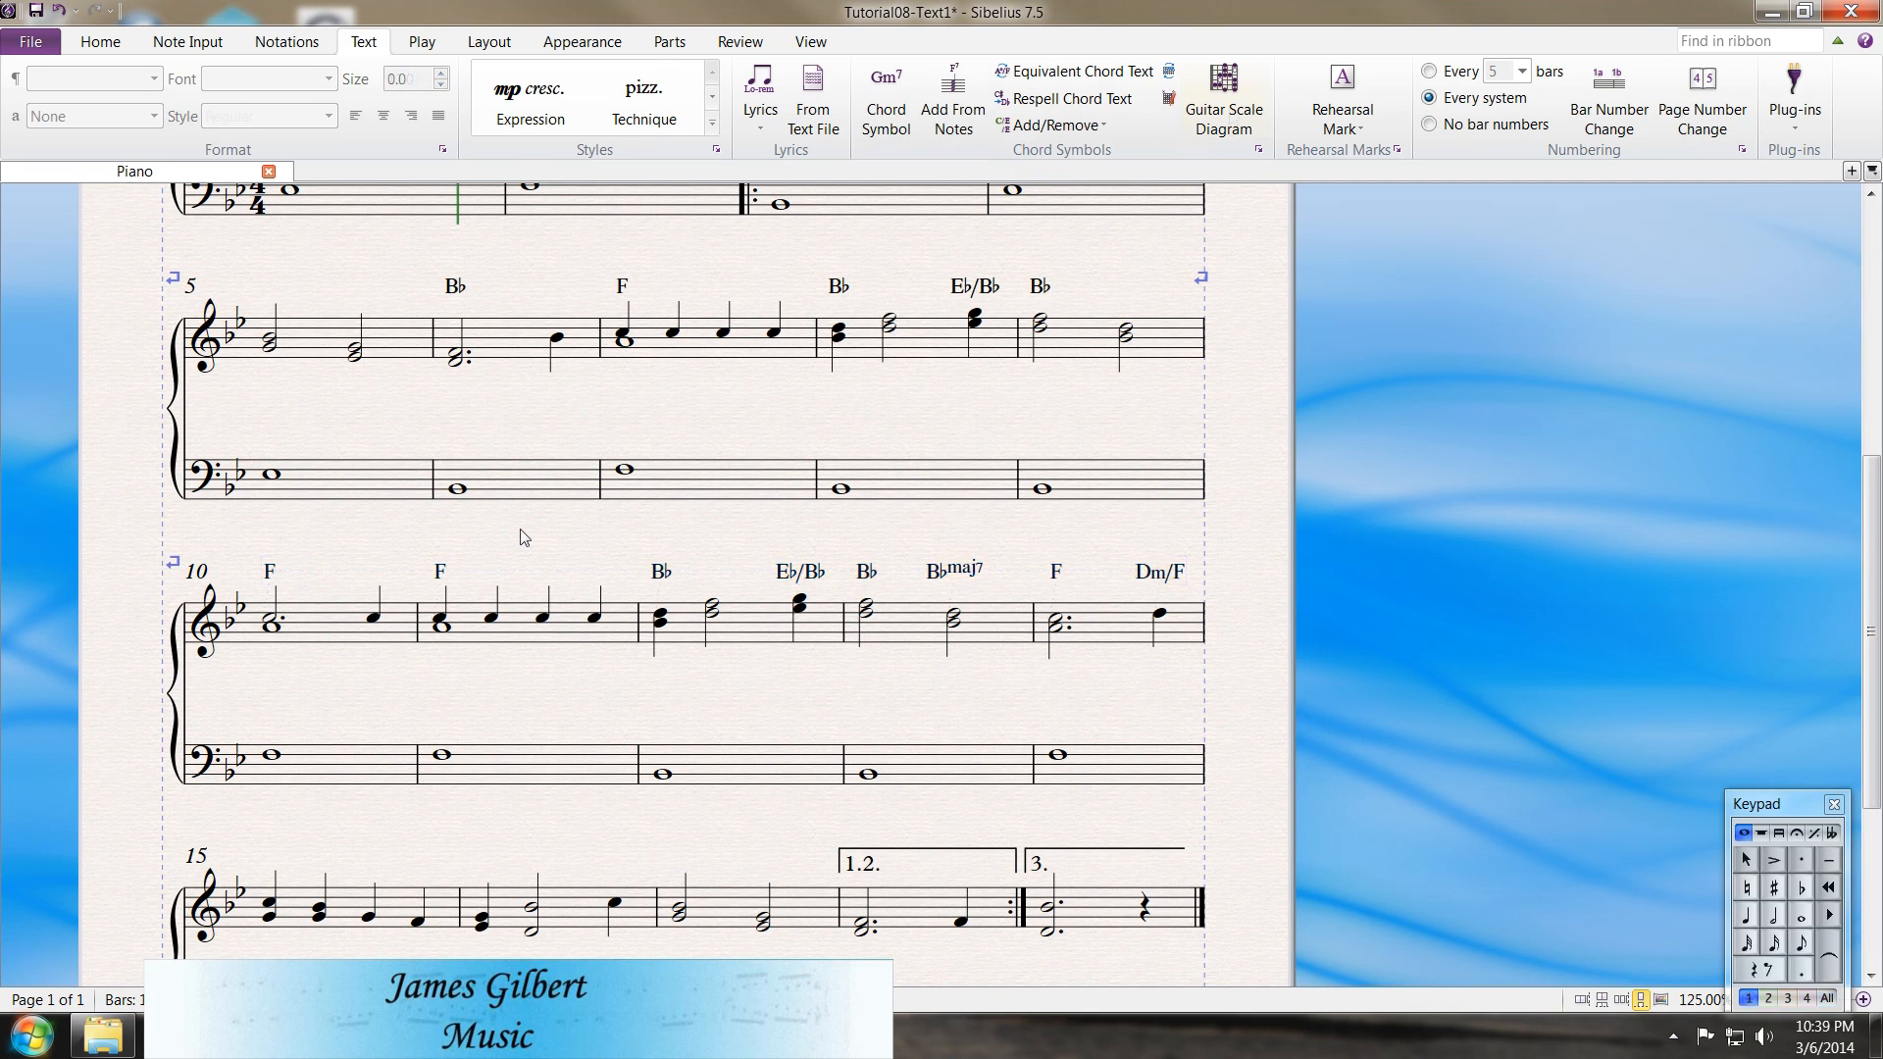
Add a rehearsal mark at the start of bar 7, placed just before the F chord symbol
{"action": "scroll", "coordinate": [523, 534], "scroll_direction": "up", "scroll_amount": 5}
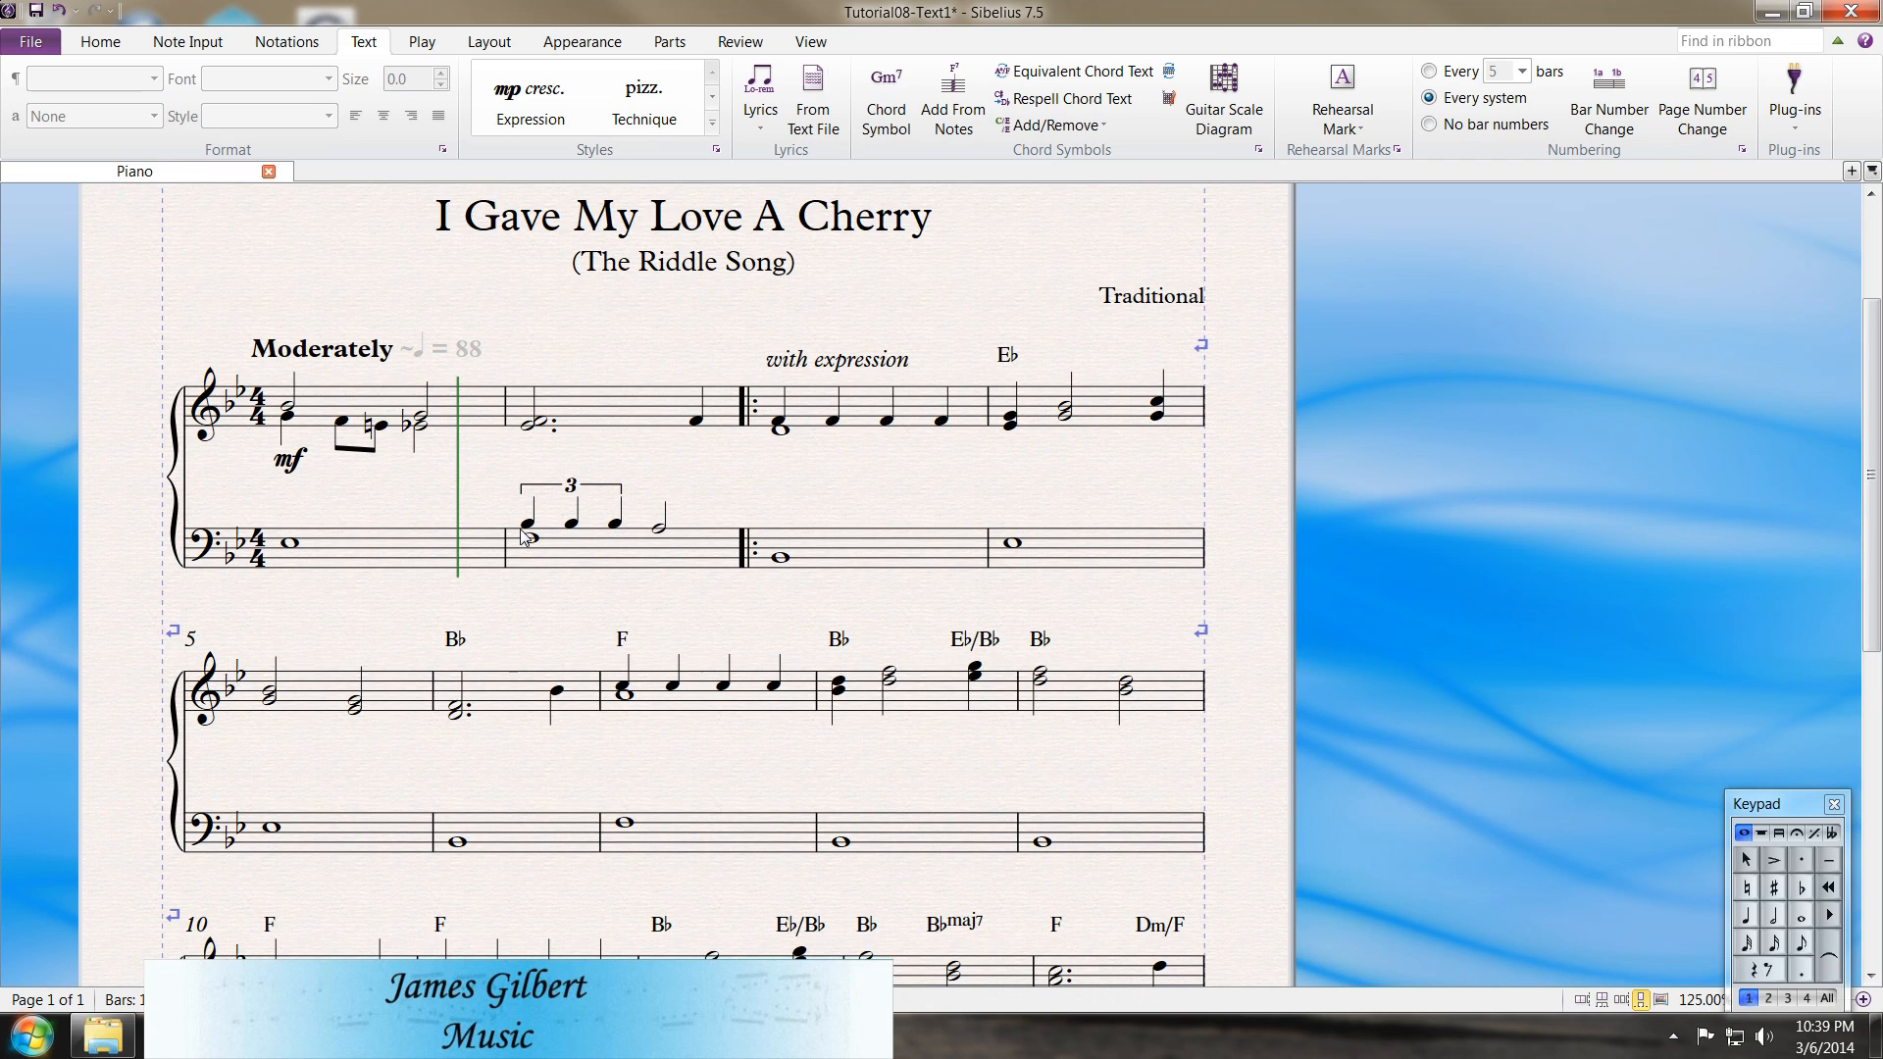
{"action": "scroll", "coordinate": [520, 528], "scroll_direction": "down", "scroll_amount": 2}
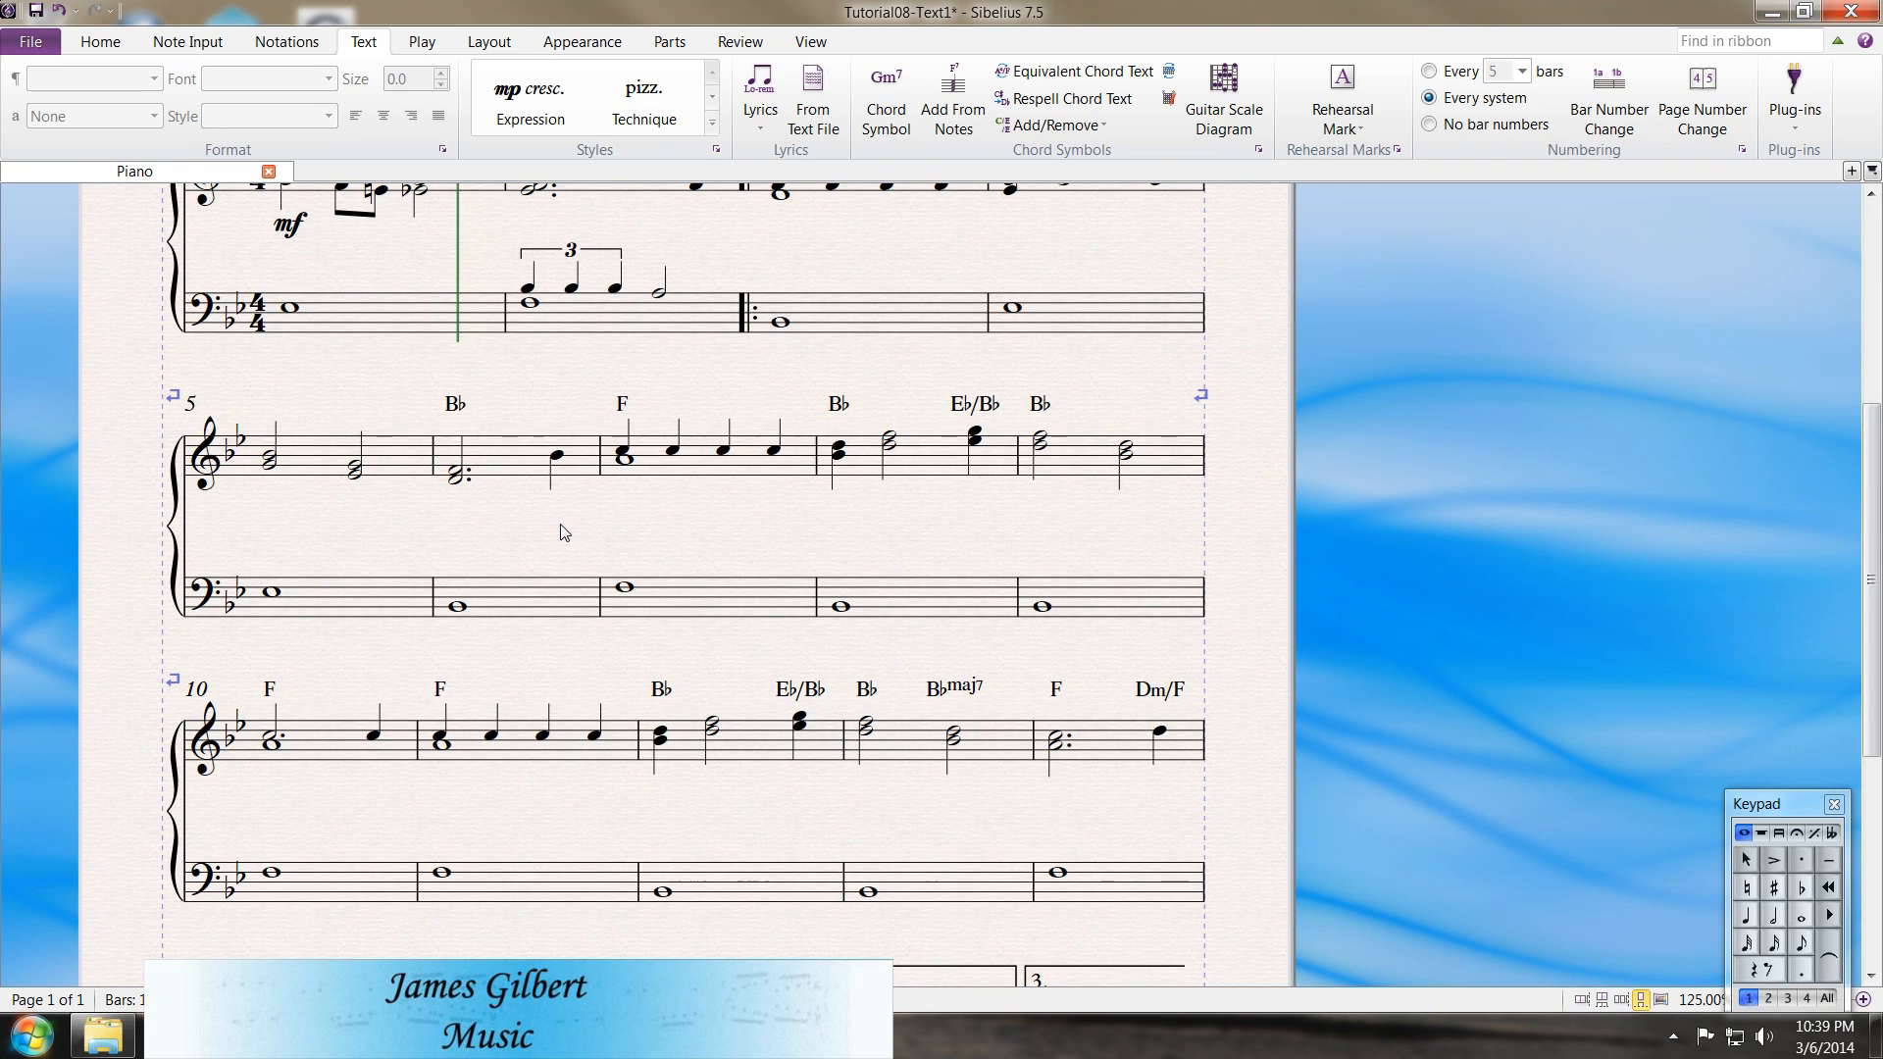
{"action": "left_click", "coordinate": [665, 473]}
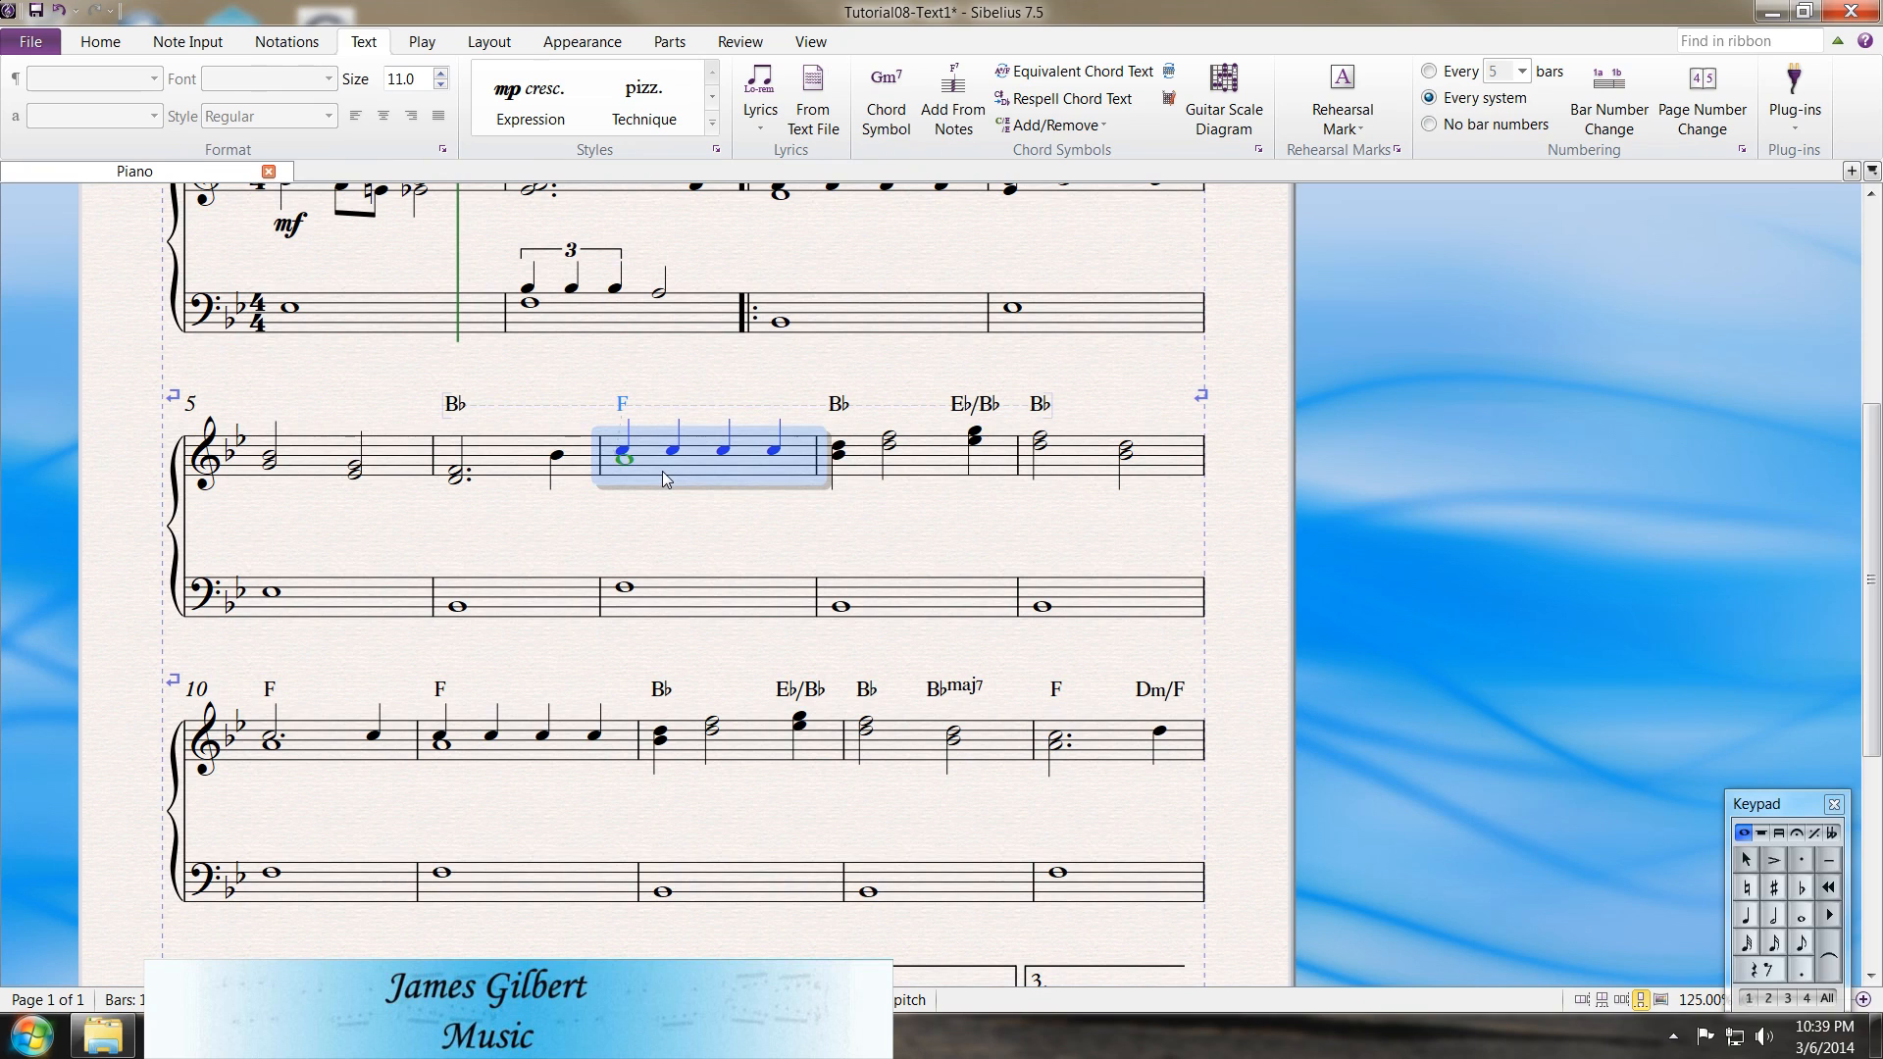
{"action": "key", "text": "ctrl+r"}
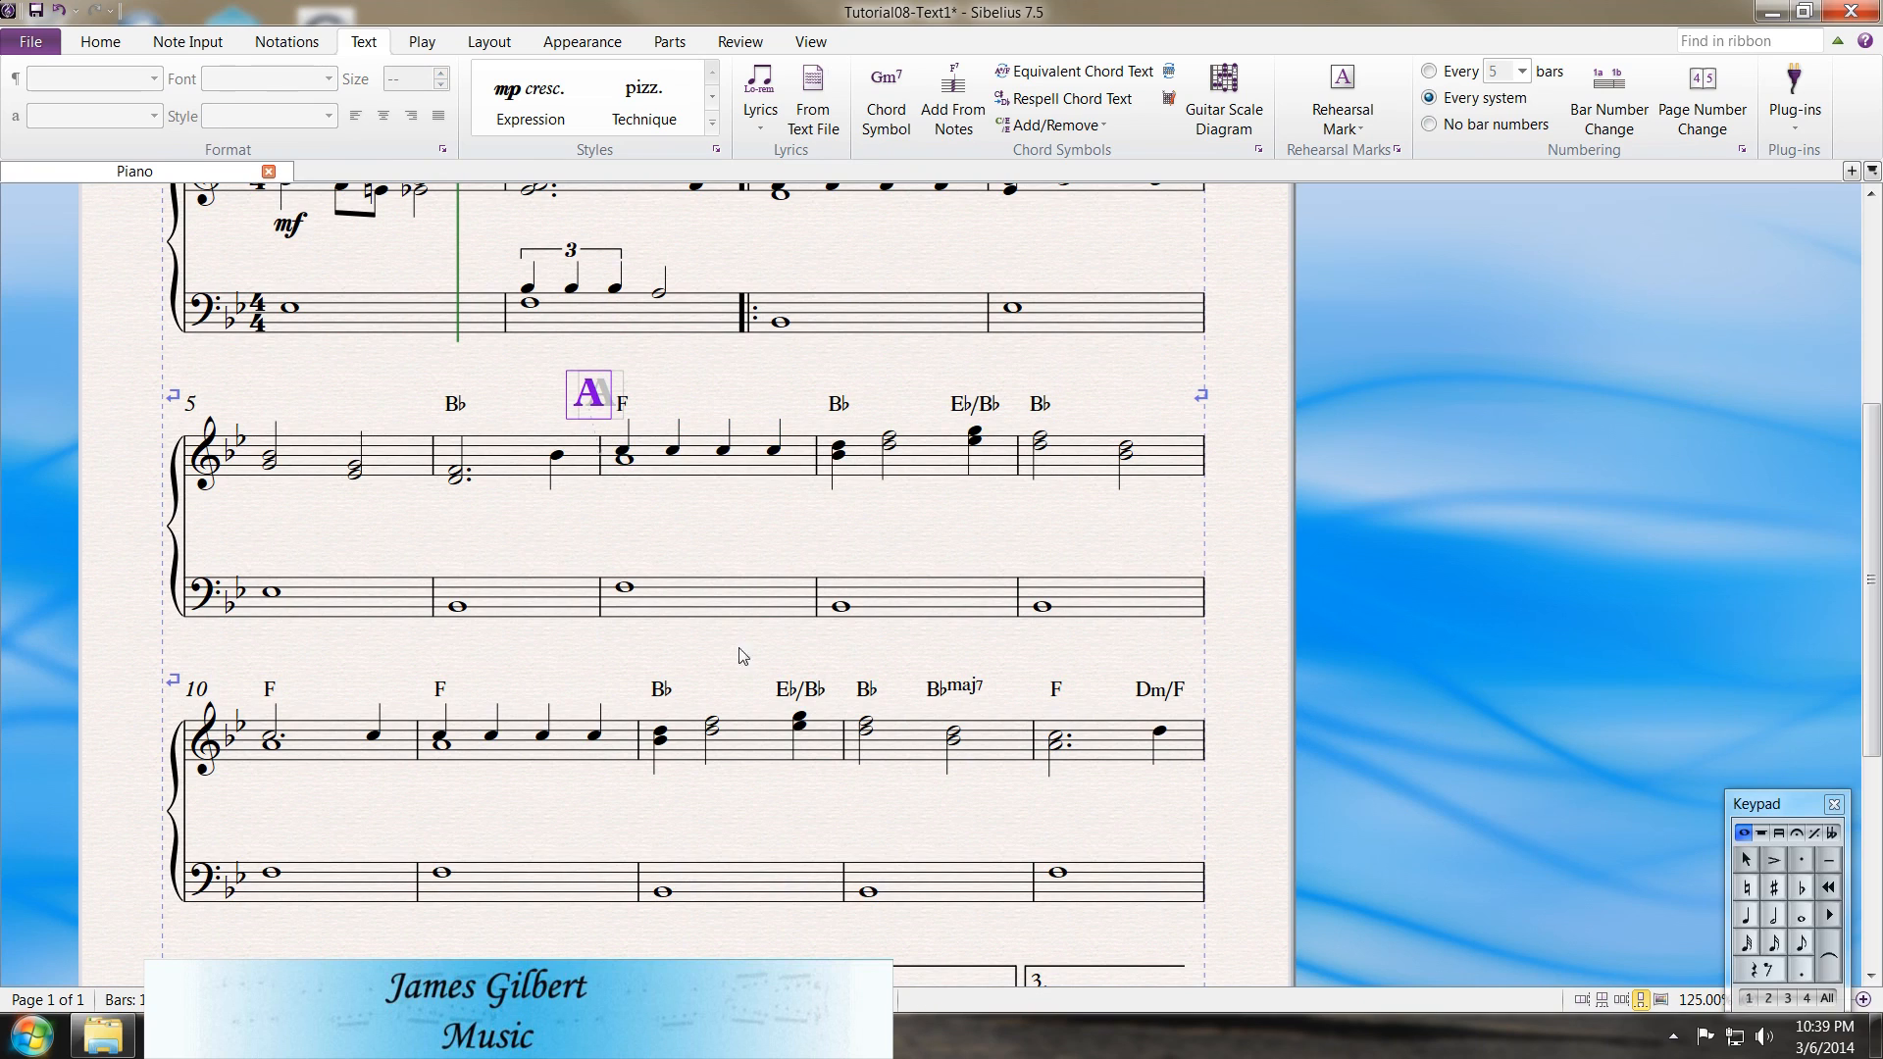
Add rehearsal marks at bar 12 and bar 9, each placed just after the bar's first B♭ chord symbol
{"action": "left_click", "coordinate": [752, 751]}
{"action": "key", "text": "ctrl+r"}
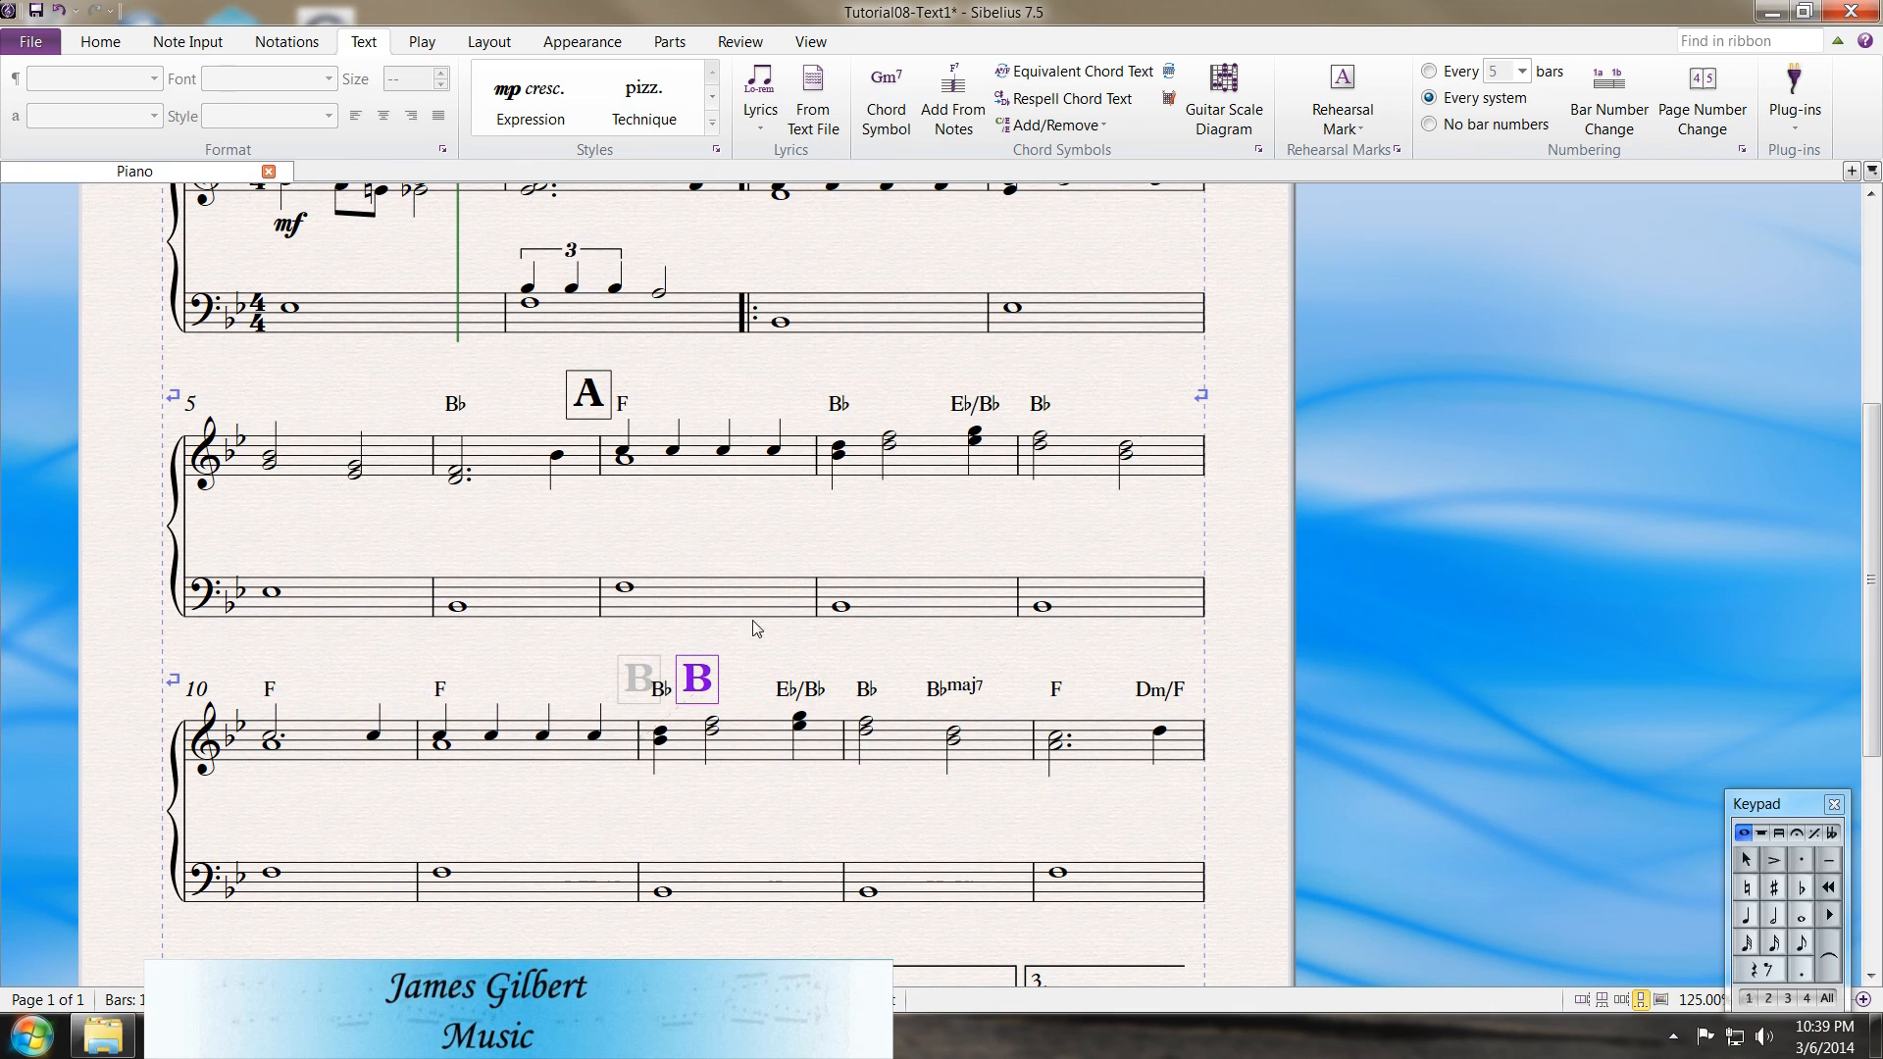
{"action": "left_click", "coordinate": [1050, 443]}
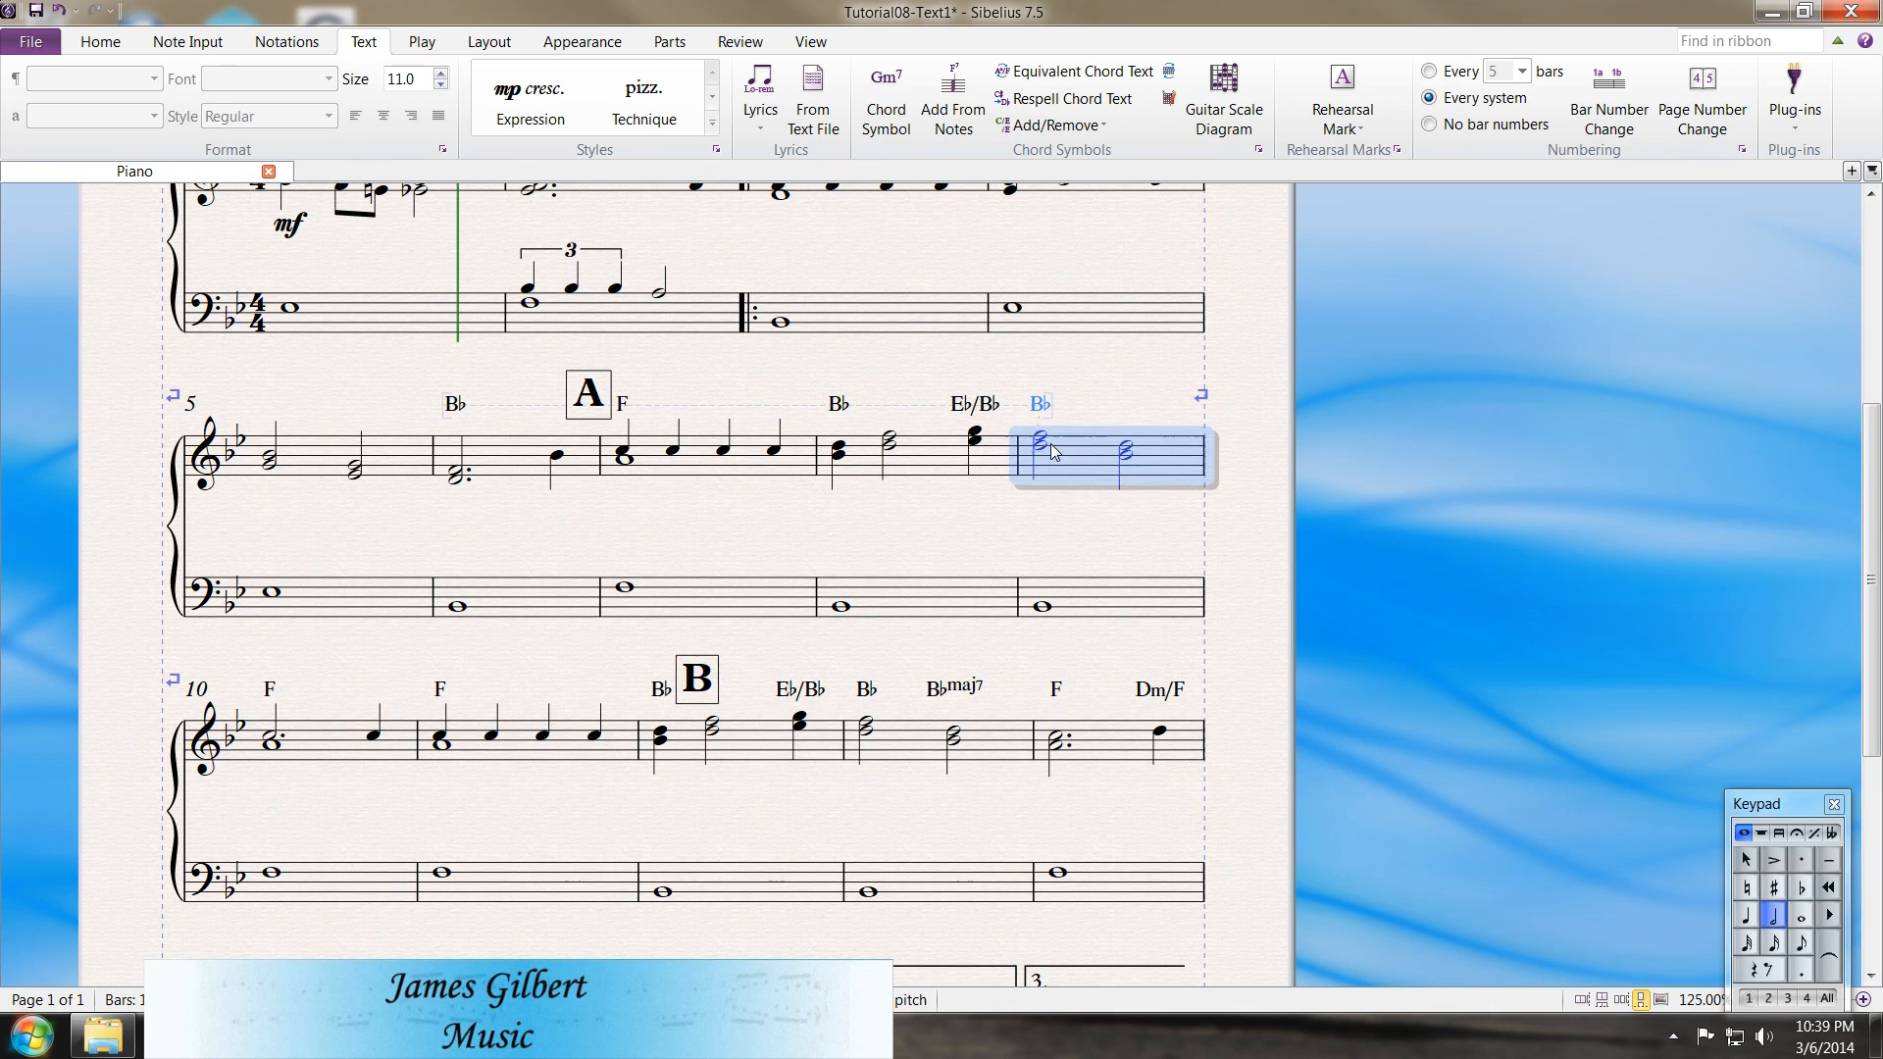
{"action": "key", "text": "ctrl+r"}
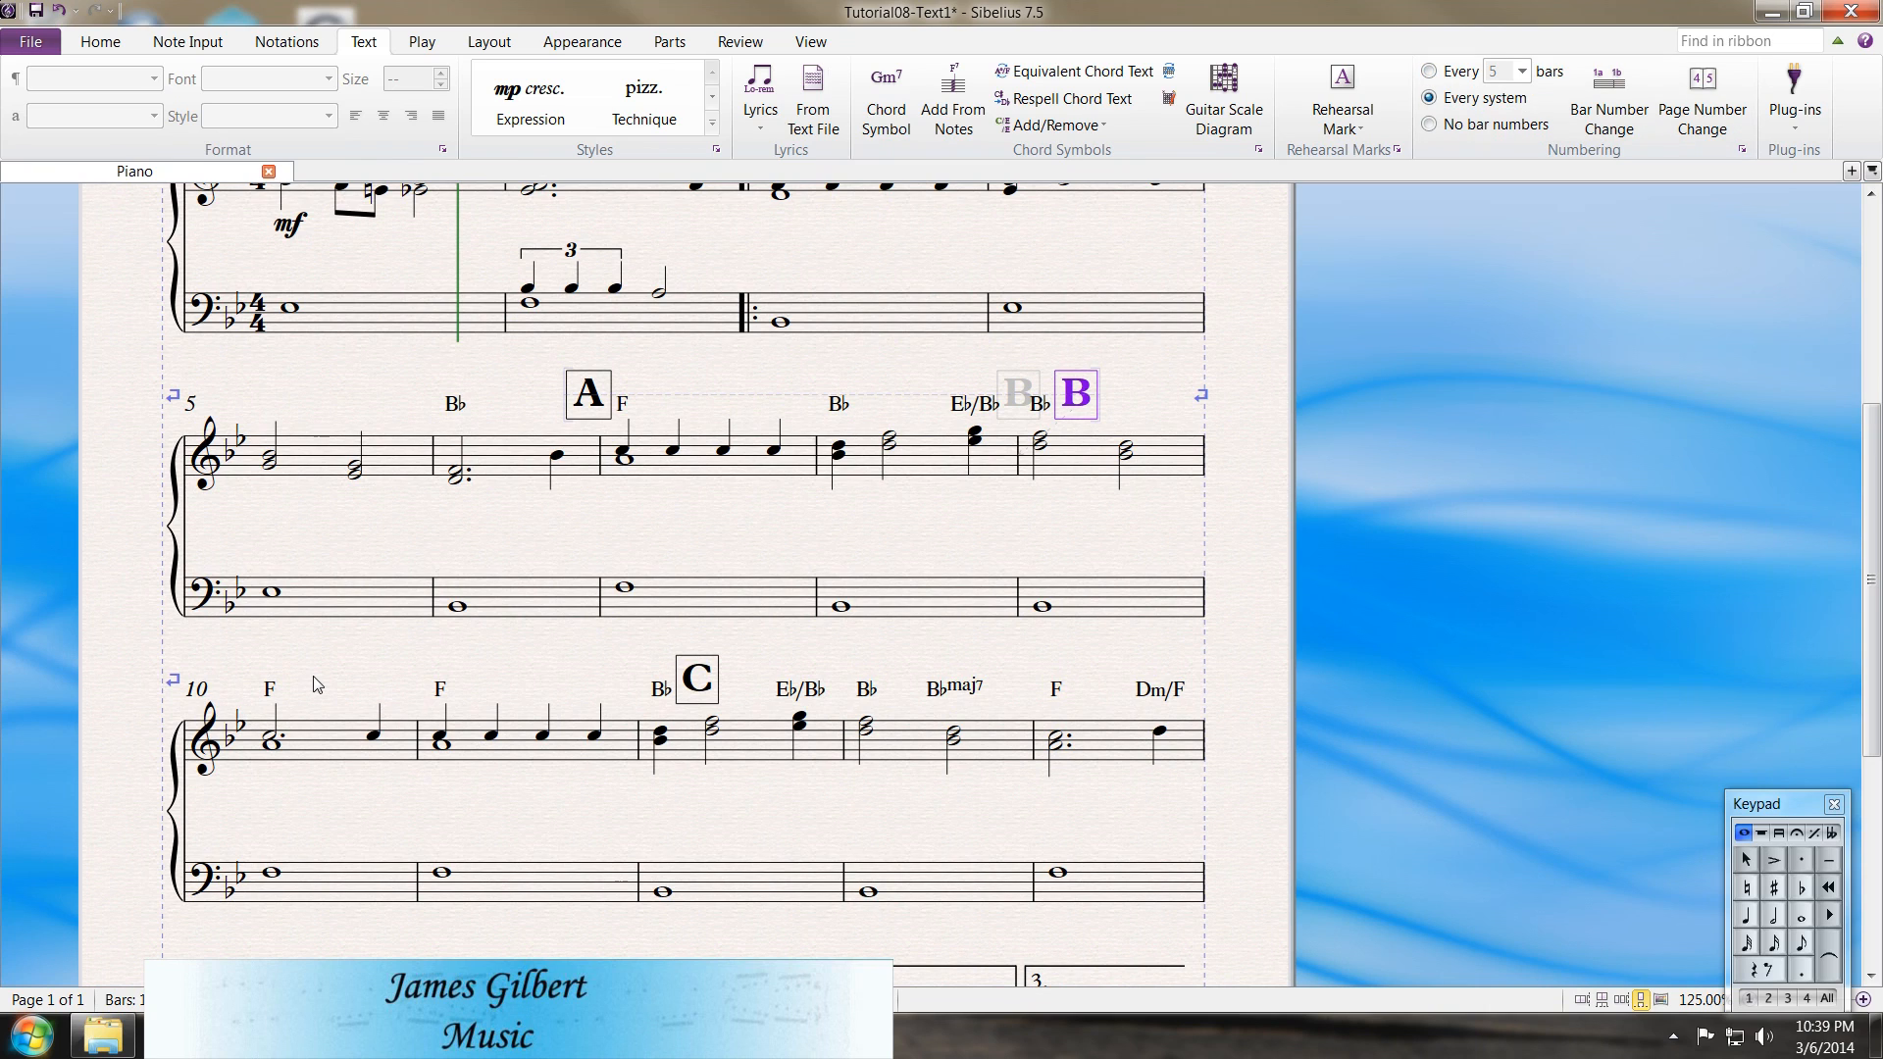
Try hiding the bar numbers and numbering every 1 bar, and set the numbering back to every system
{"action": "left_click", "coordinate": [1428, 72]}
{"action": "left_click", "coordinate": [1431, 125]}
{"action": "left_click", "coordinate": [1431, 72]}
{"action": "left_click", "coordinate": [1524, 74]}
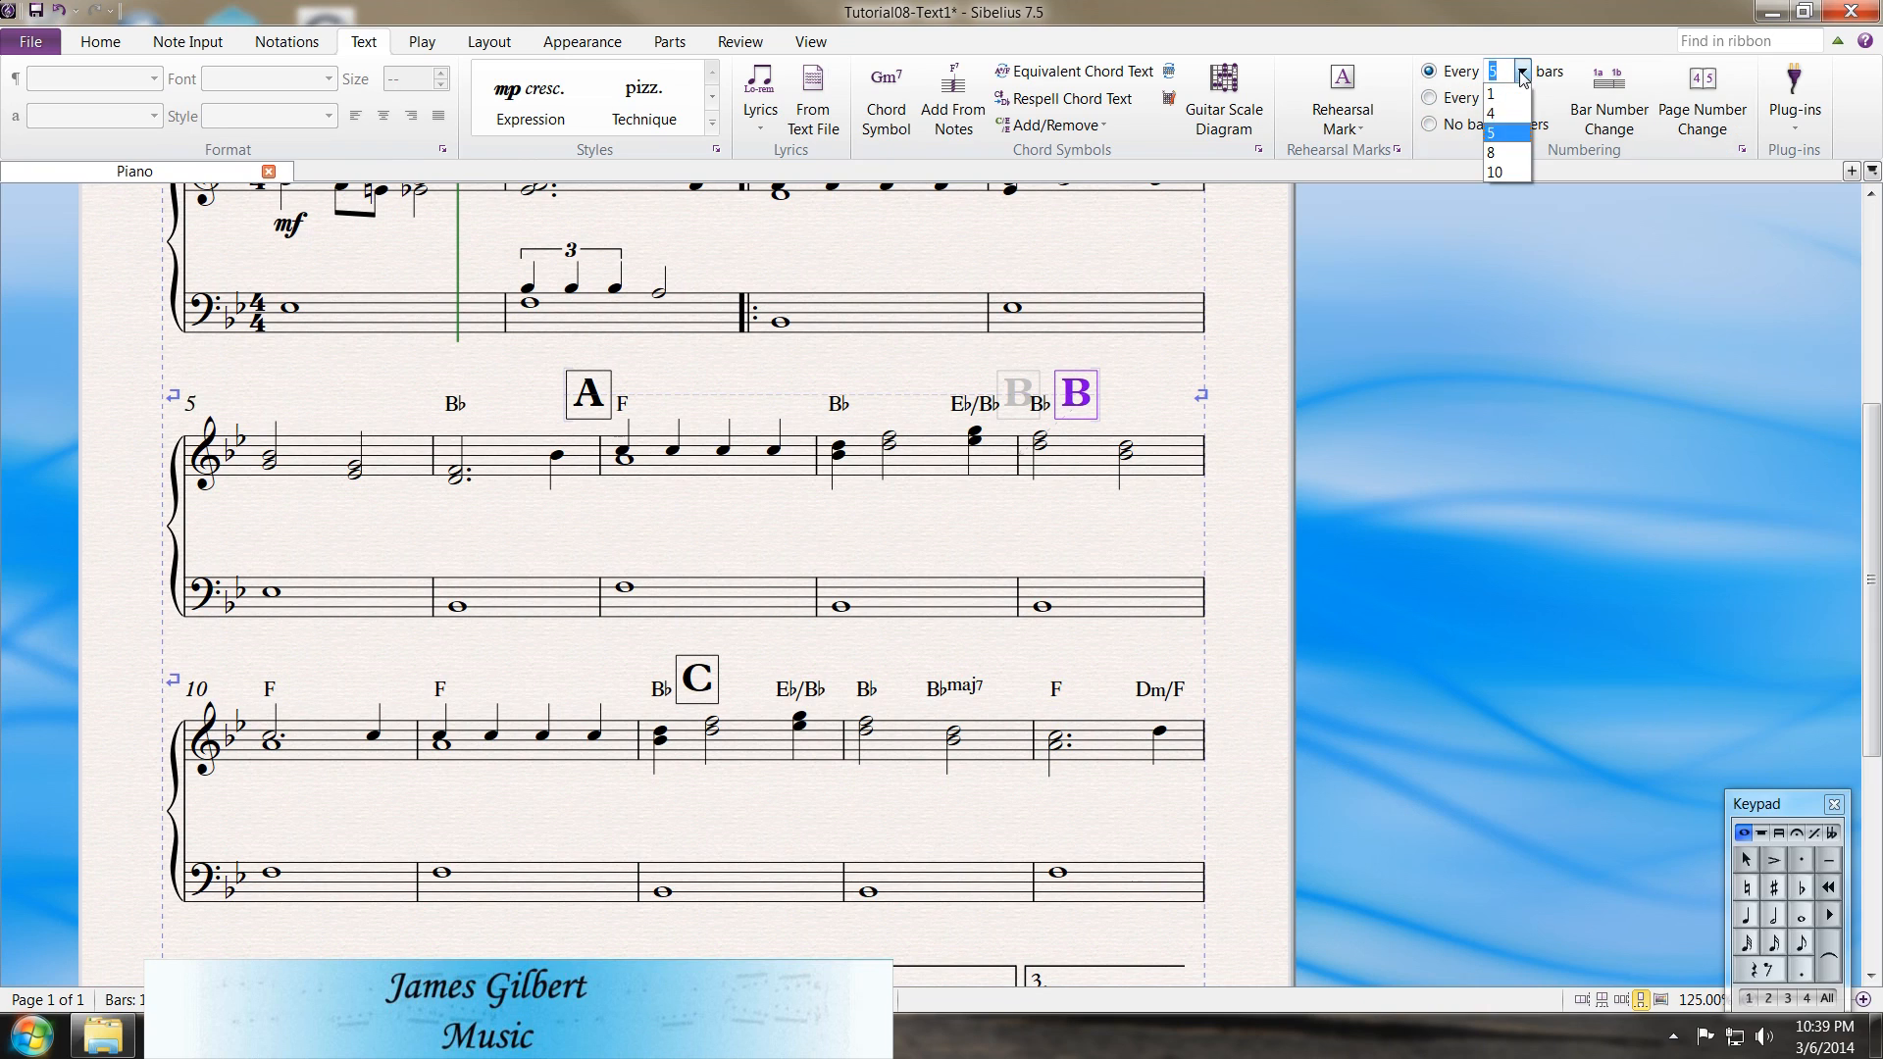
{"action": "left_click", "coordinate": [1516, 98]}
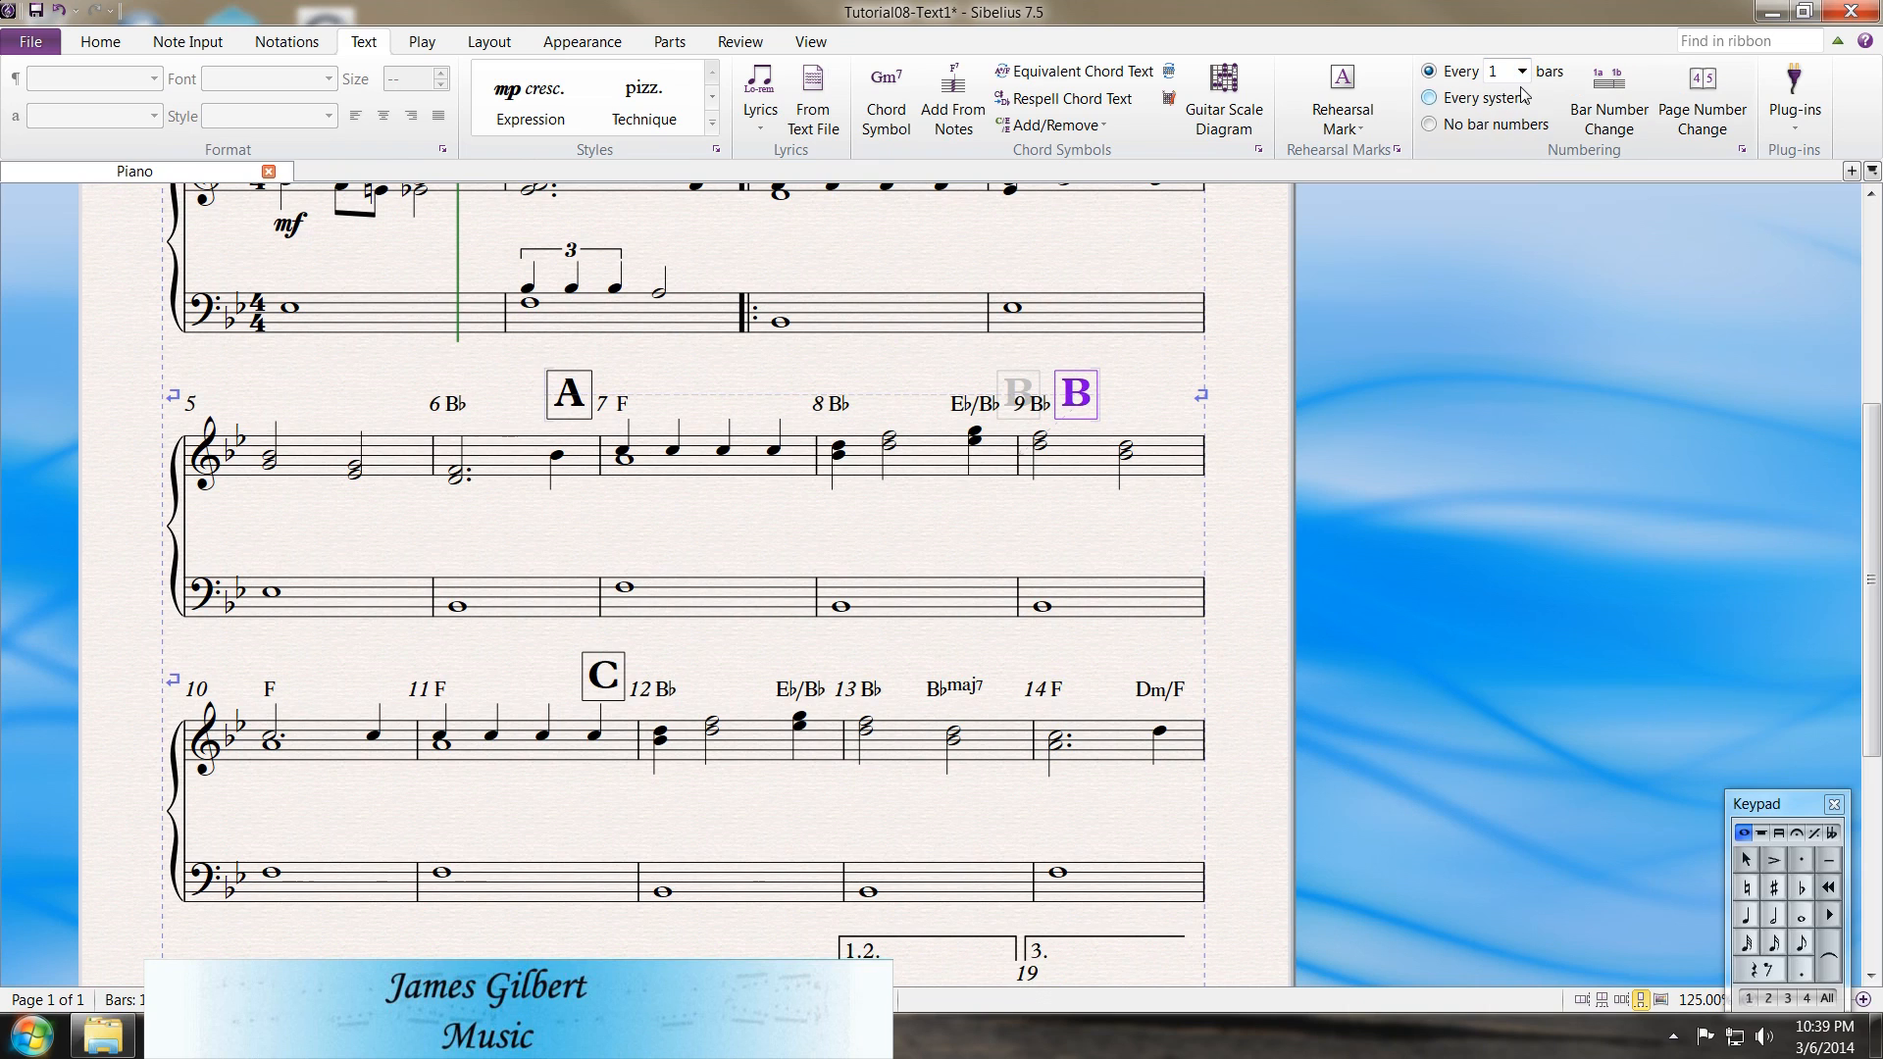
{"action": "left_click", "coordinate": [1523, 97]}
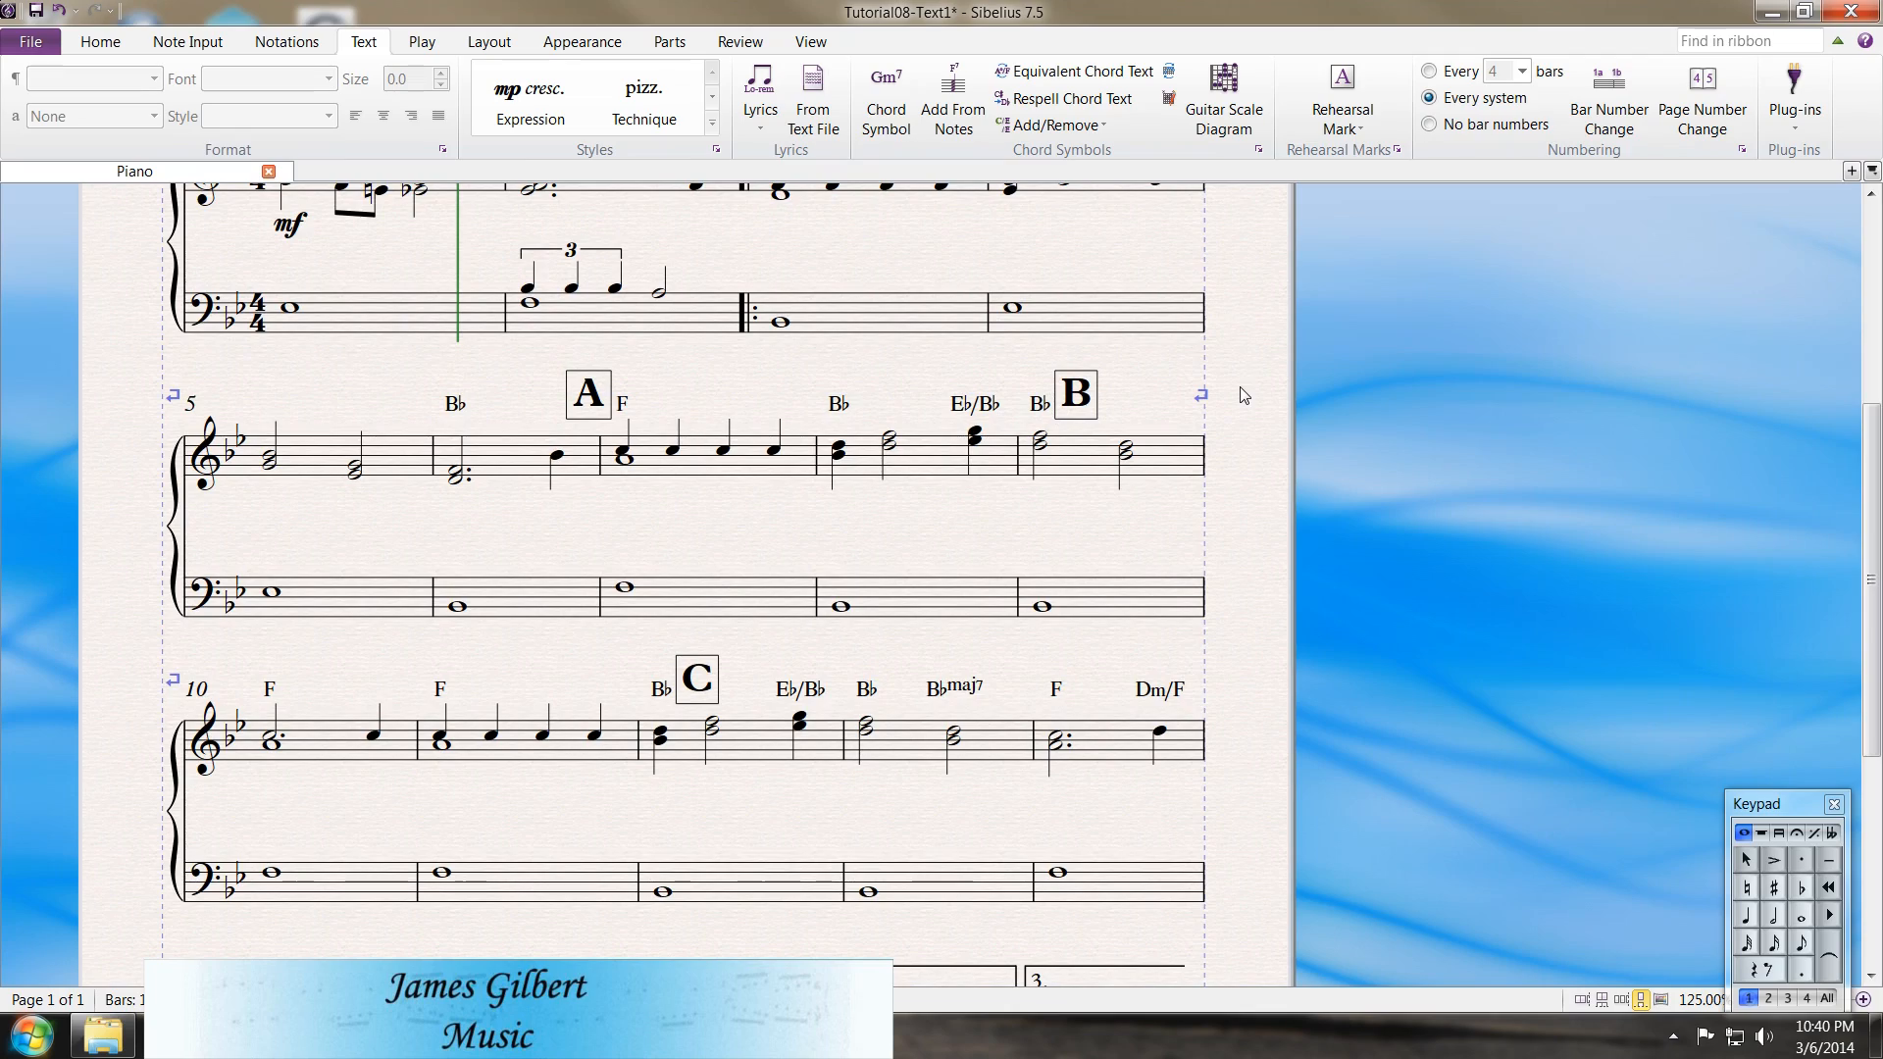
{"action": "scroll", "coordinate": [1168, 475], "scroll_direction": "up", "scroll_amount": 4}
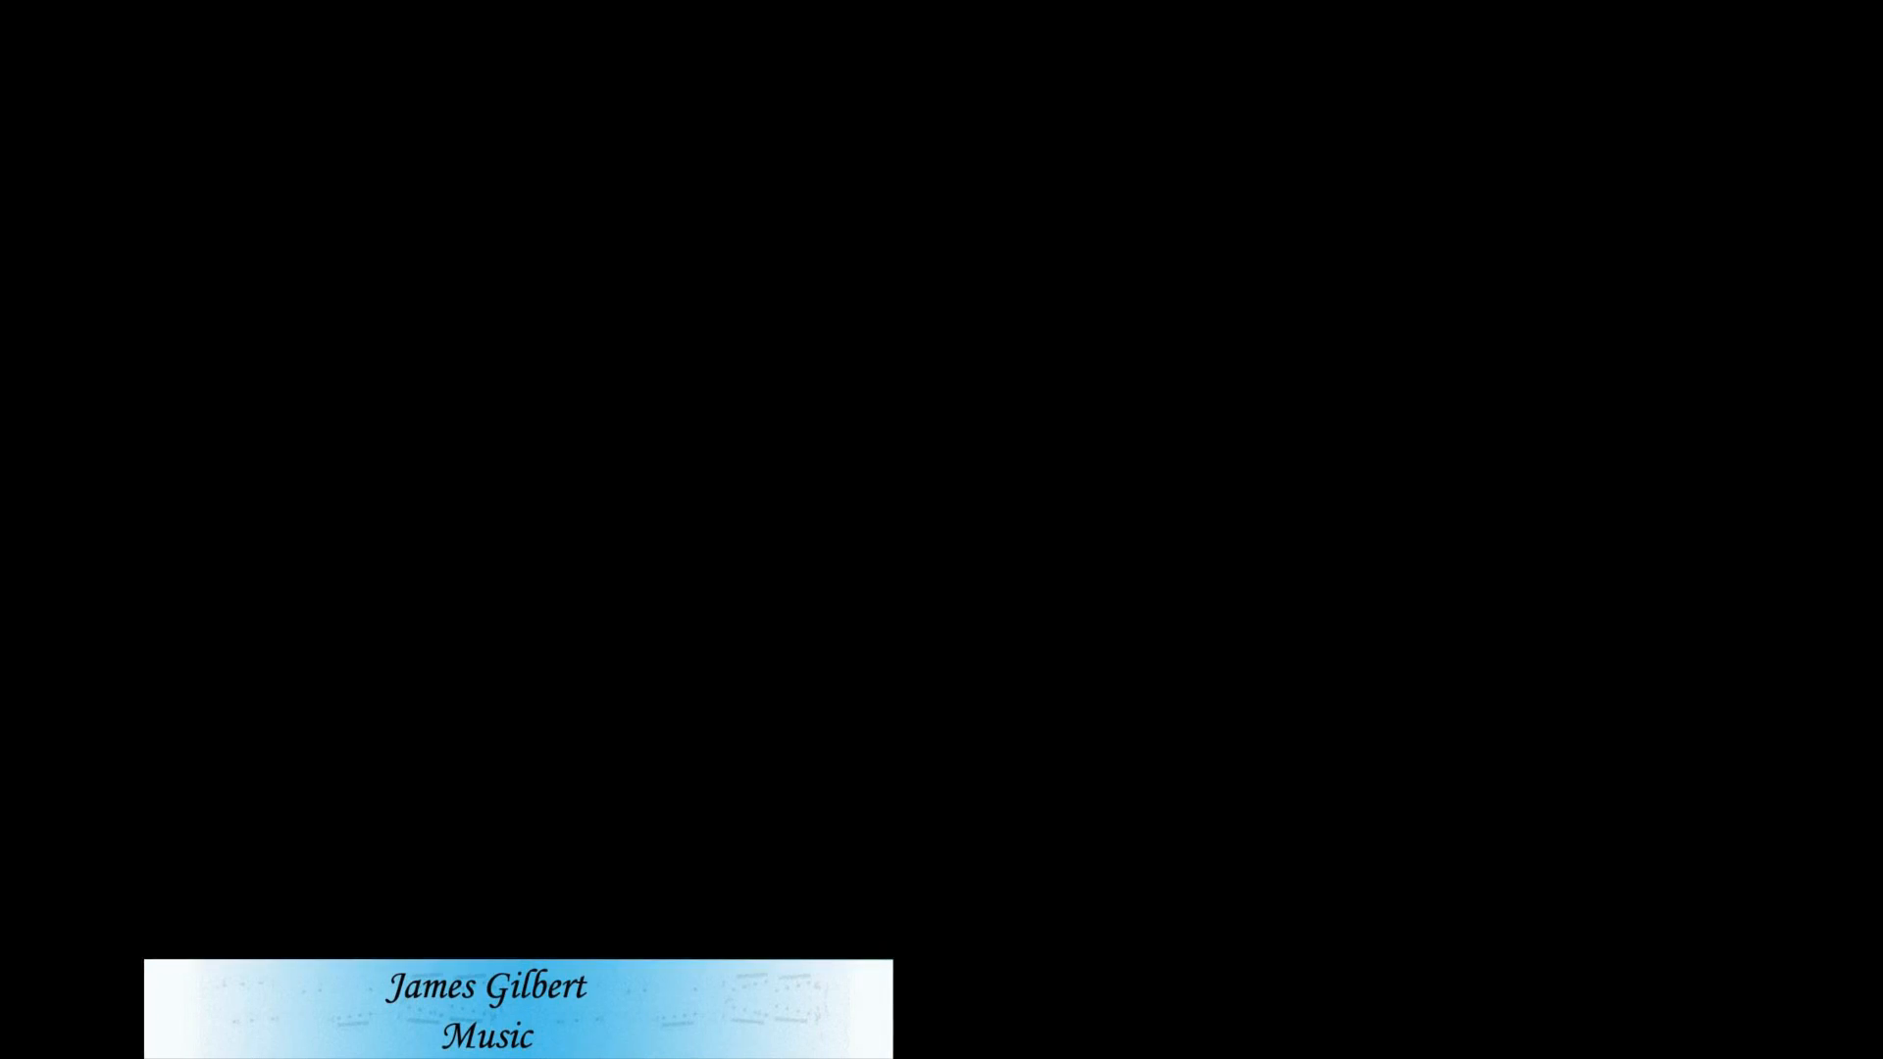